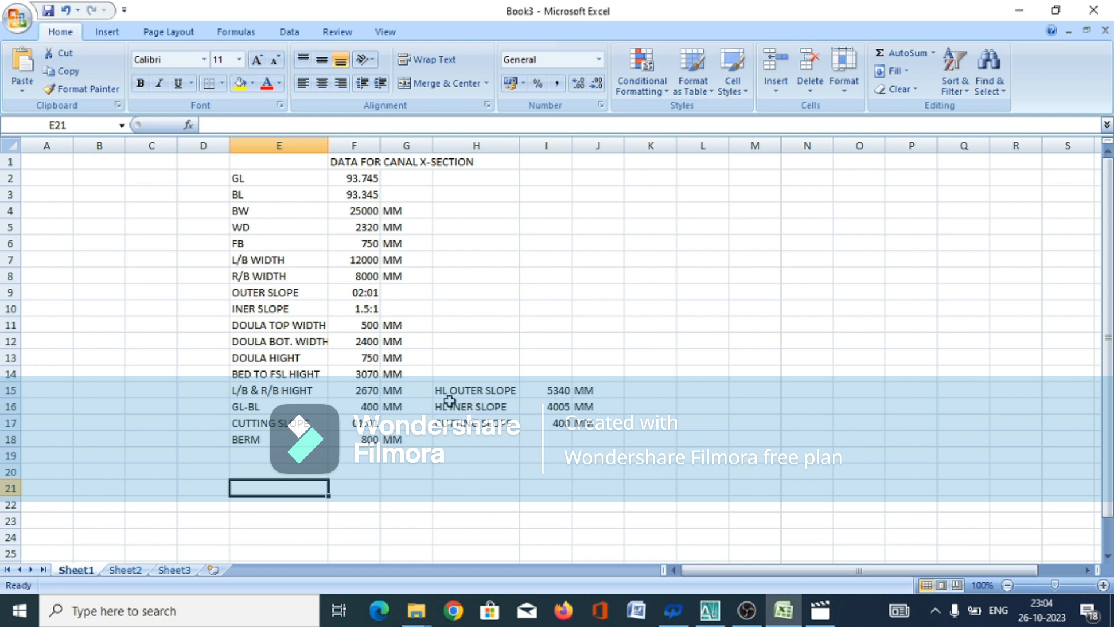
# Review the formulas behind the horizontal lengths of the outer slope, inner slope and cutting slope in the canal data
pyautogui.doubleClick(554, 394)
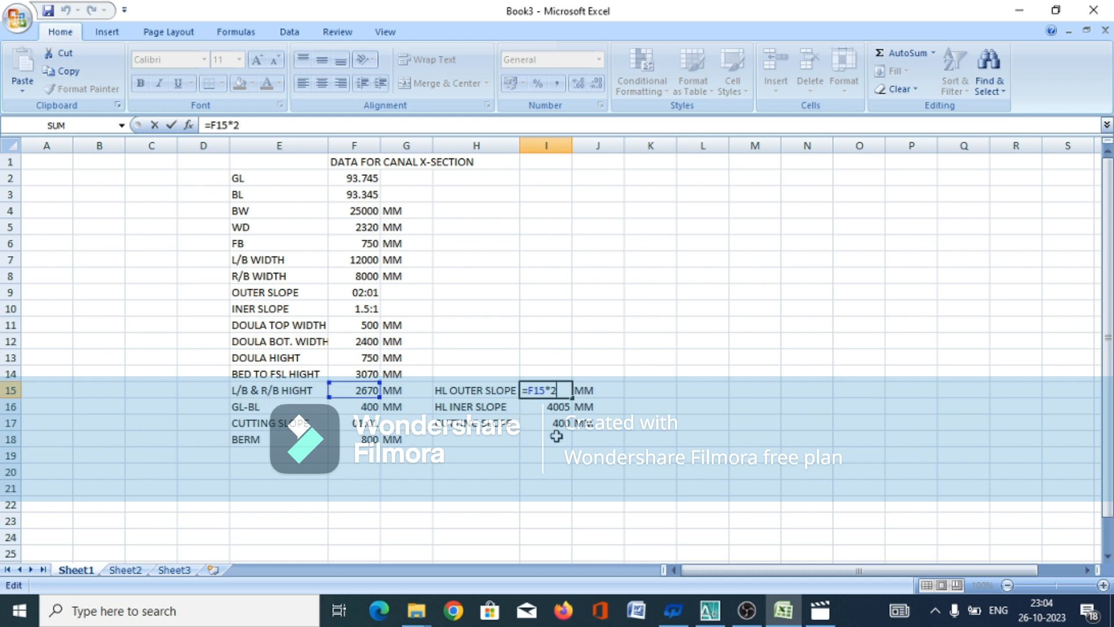
pyautogui.press('Return')
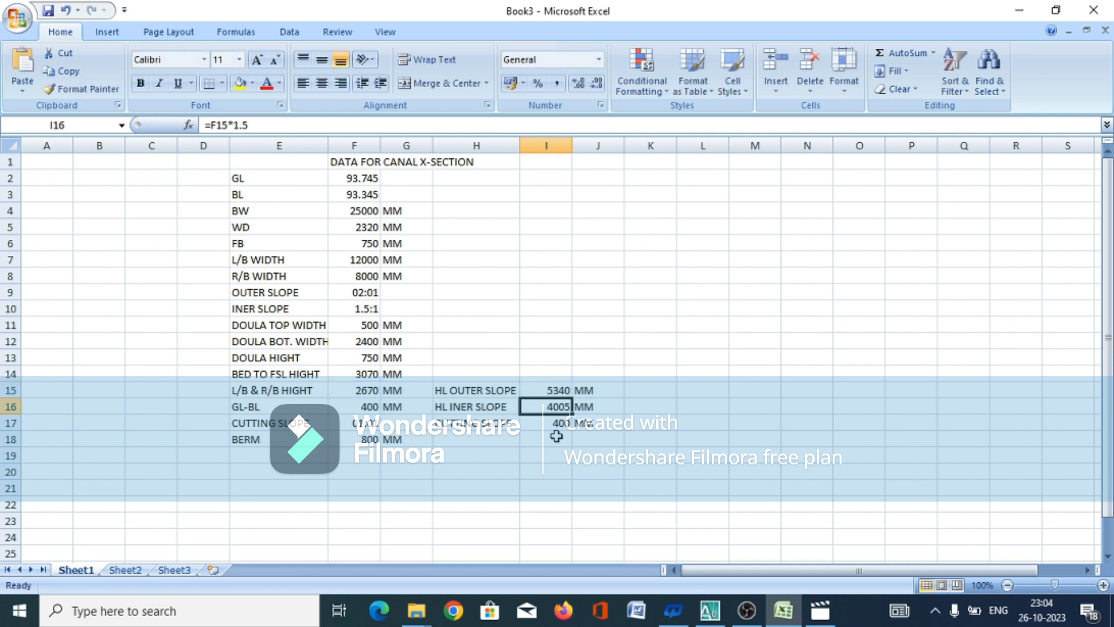
pyautogui.click(467, 407)
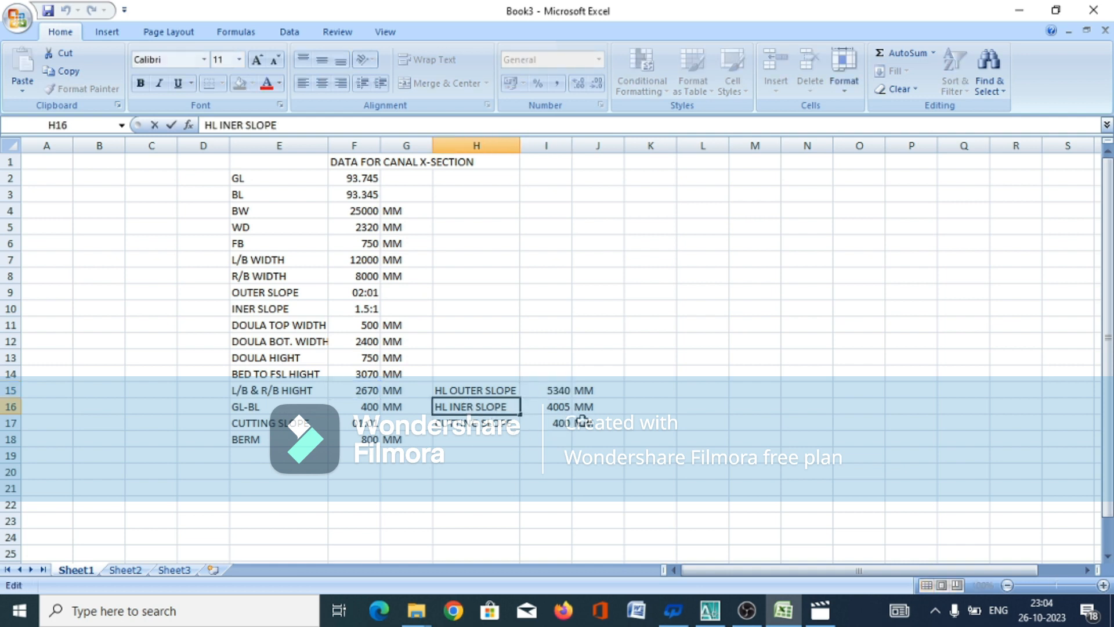
pyautogui.doubleClick(569, 410)
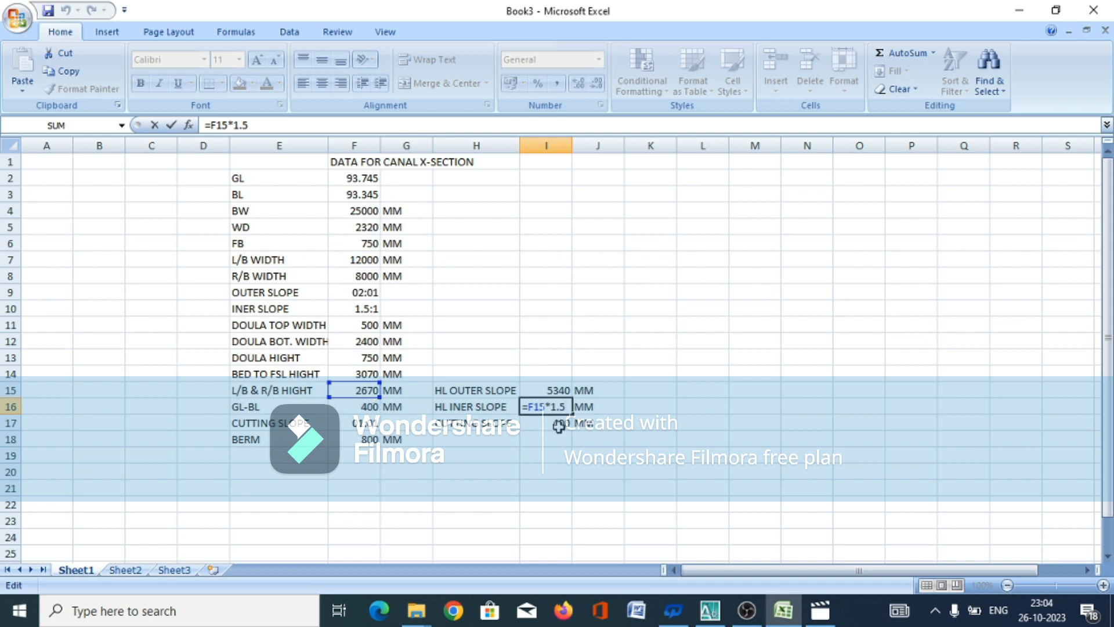
pyautogui.press('Return')
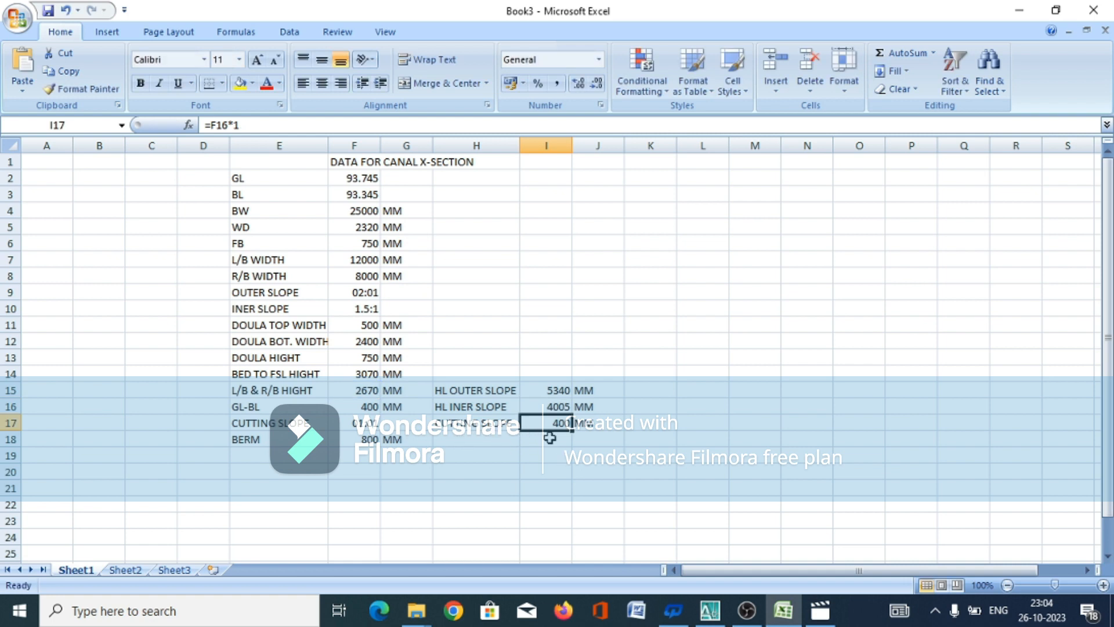
pyautogui.click(547, 441)
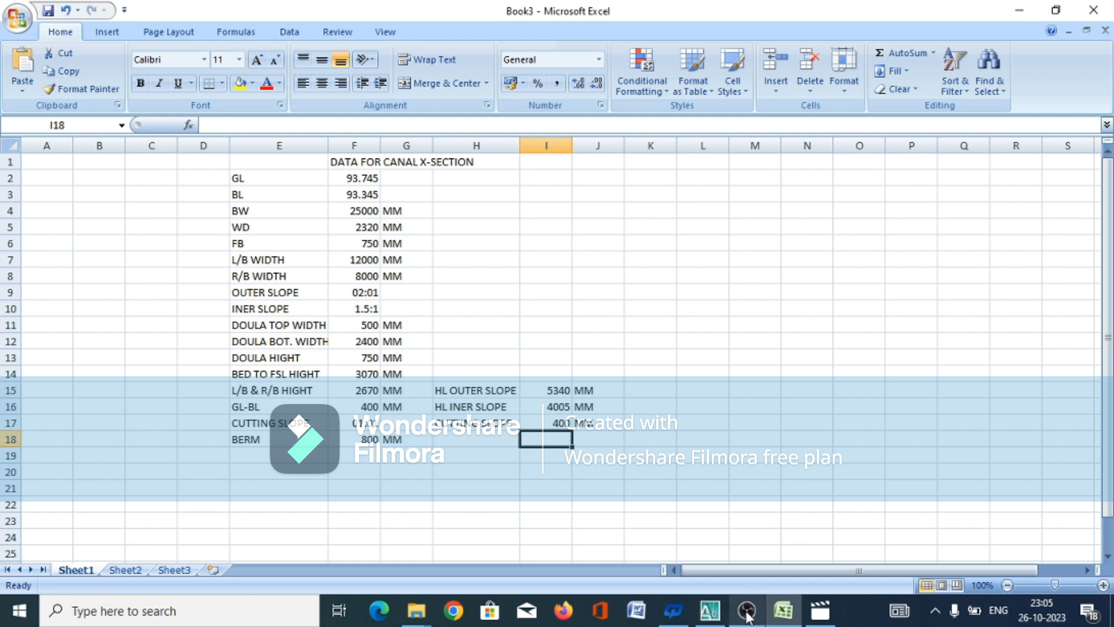
# Switch to the Drawing1 drawing in AutoCAD
pyautogui.click(710, 615)
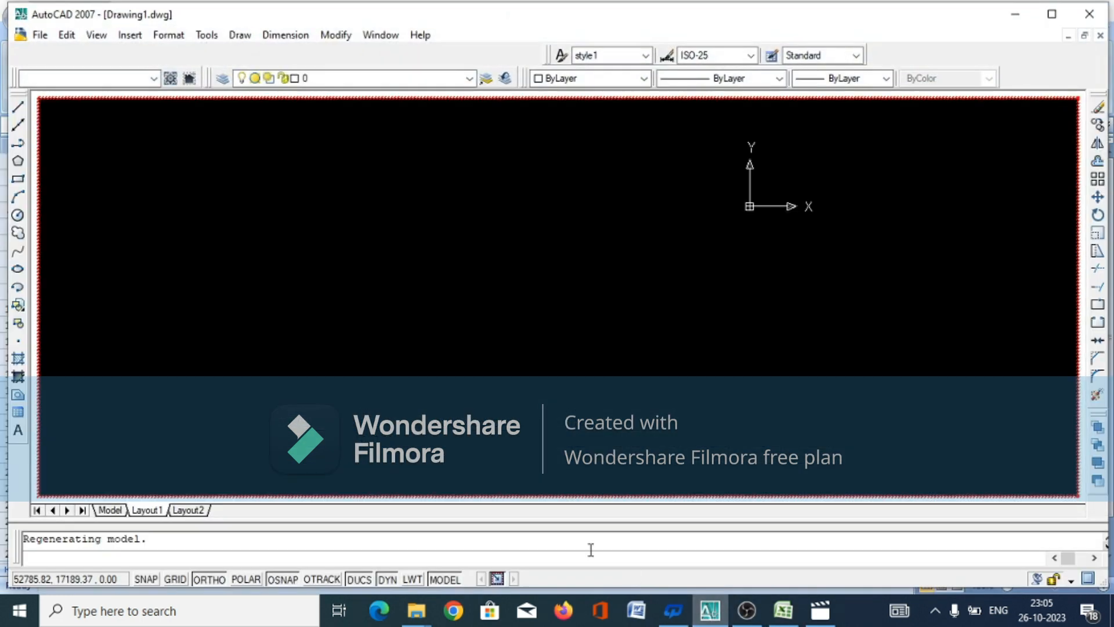
pyautogui.click(239, 36)
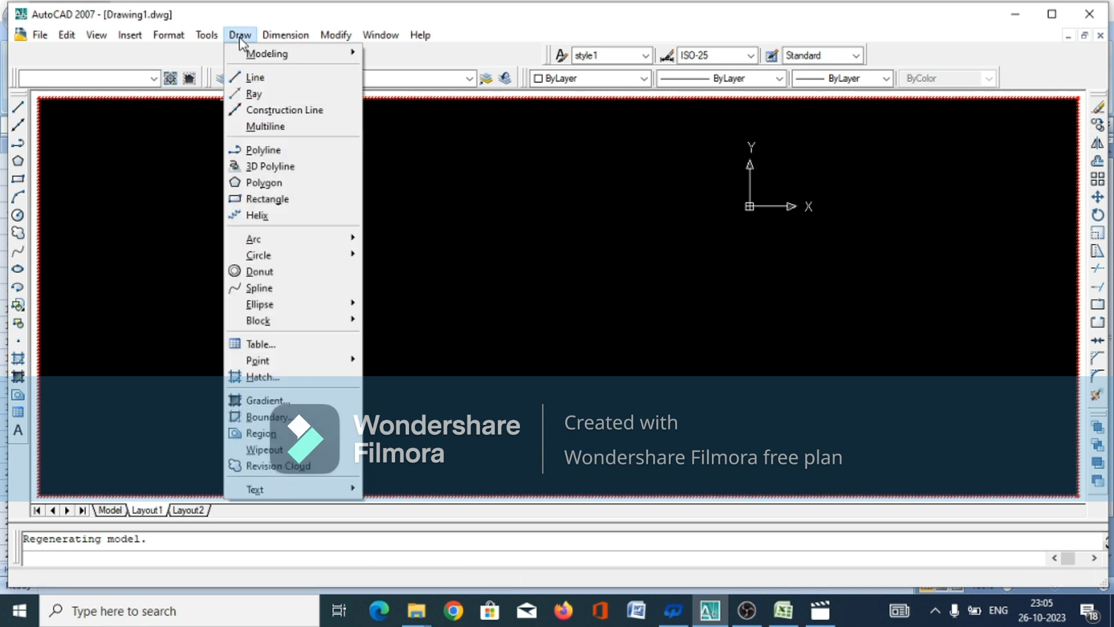
pyautogui.click(248, 79)
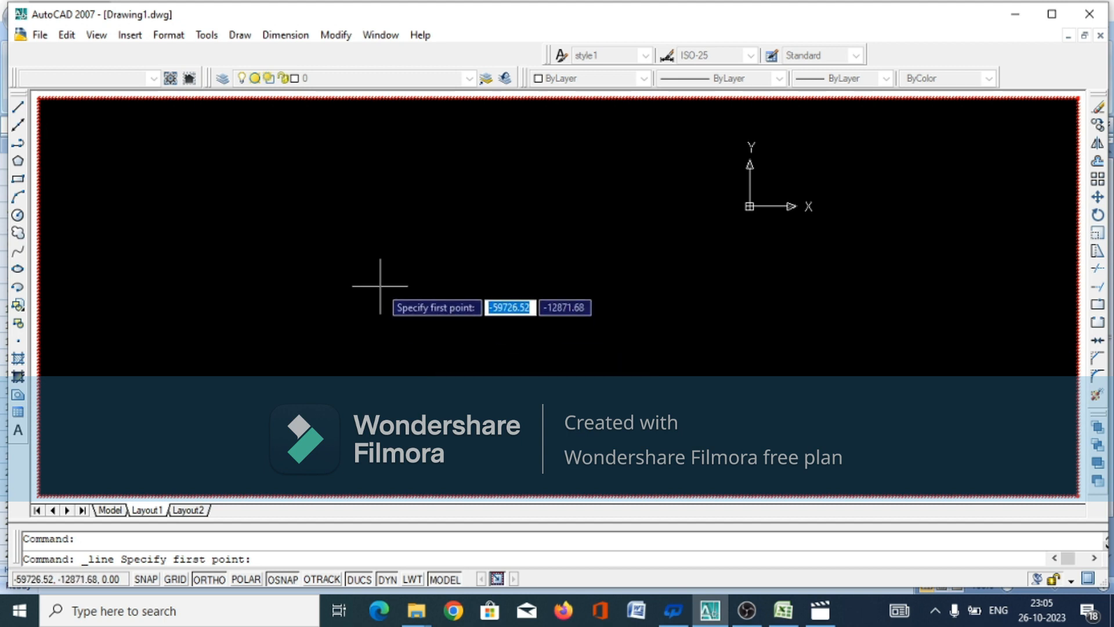
pyautogui.press('Return')
pyautogui.rightClick(438, 358)
pyautogui.click(471, 385)
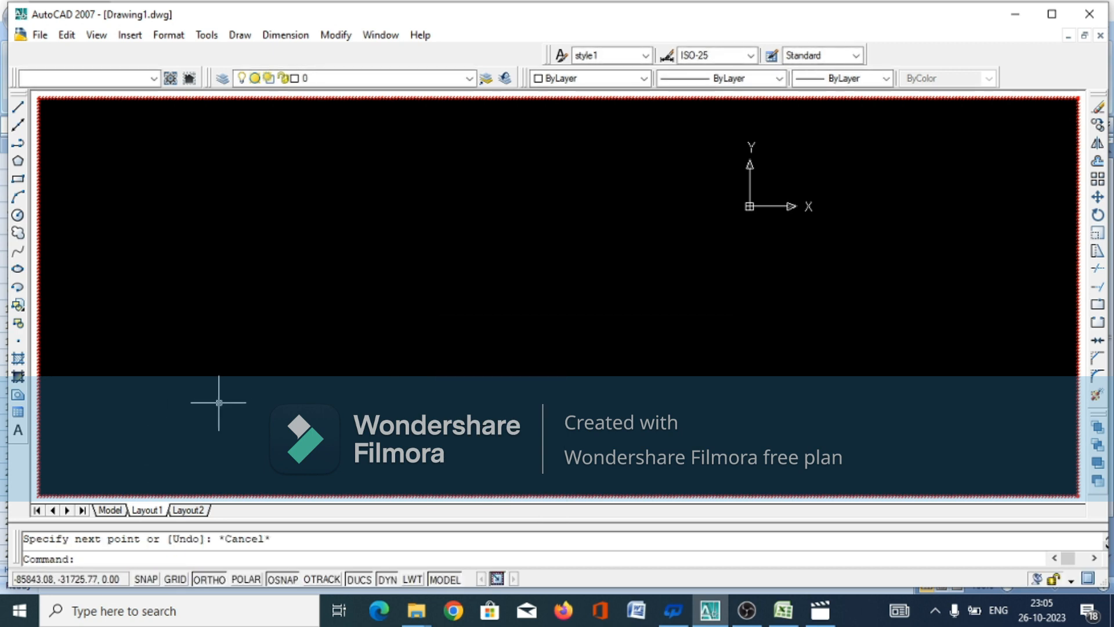
# Check the drawing units settings and accept them as decimal lengths in millimetres
pyautogui.write('u')
pyautogui.press('Return')
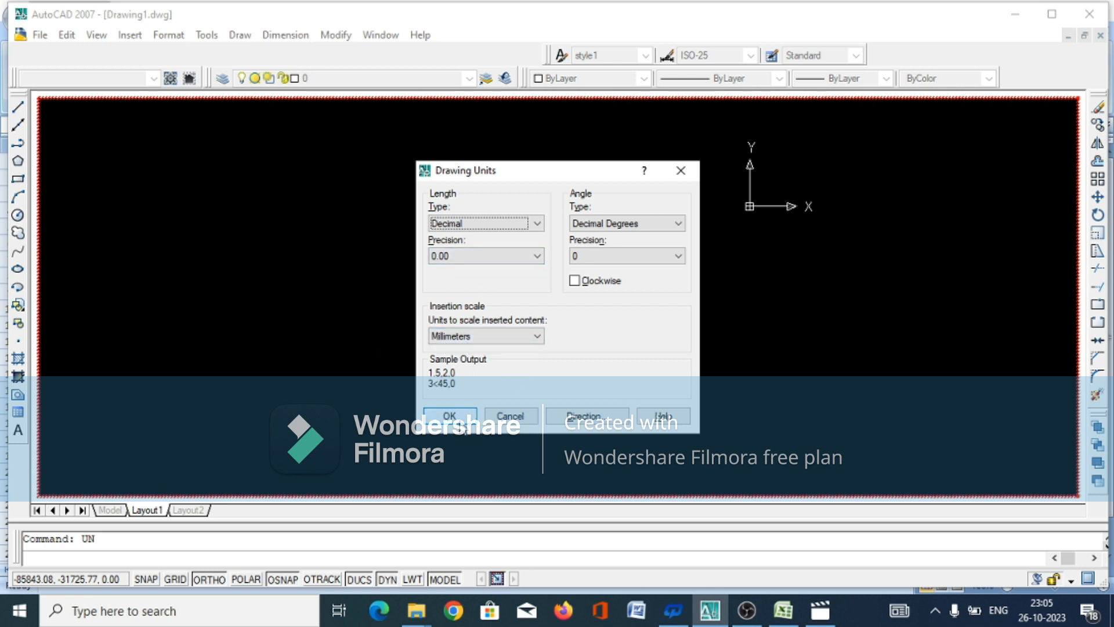
pyautogui.click(450, 416)
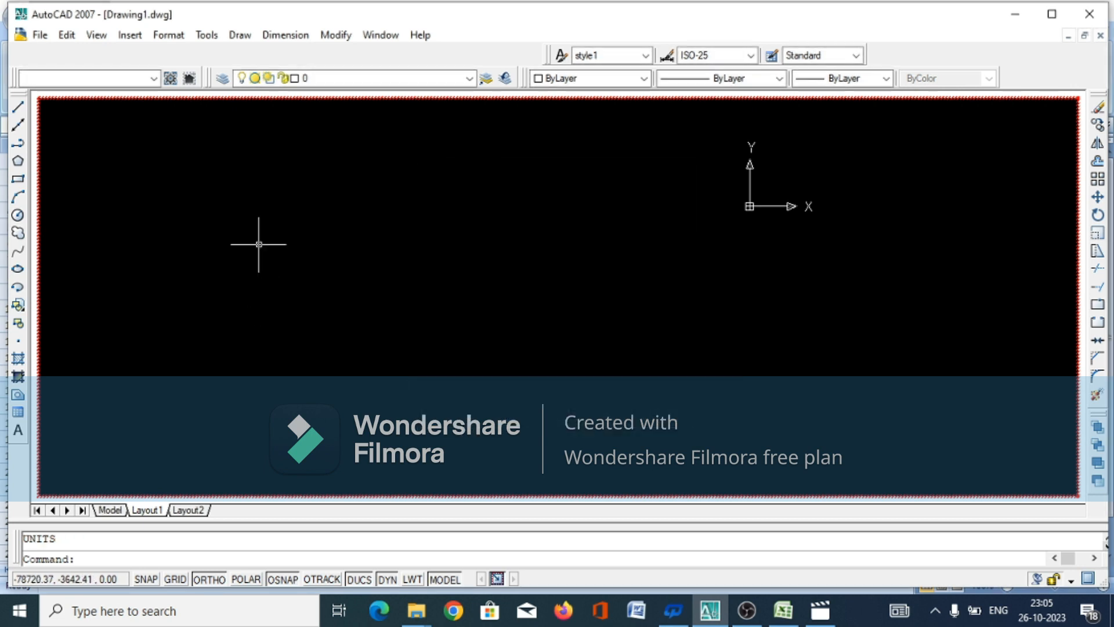
# Draw a horizontal line 12500 mm long to the right as half of the canal bed width
pyautogui.click(239, 36)
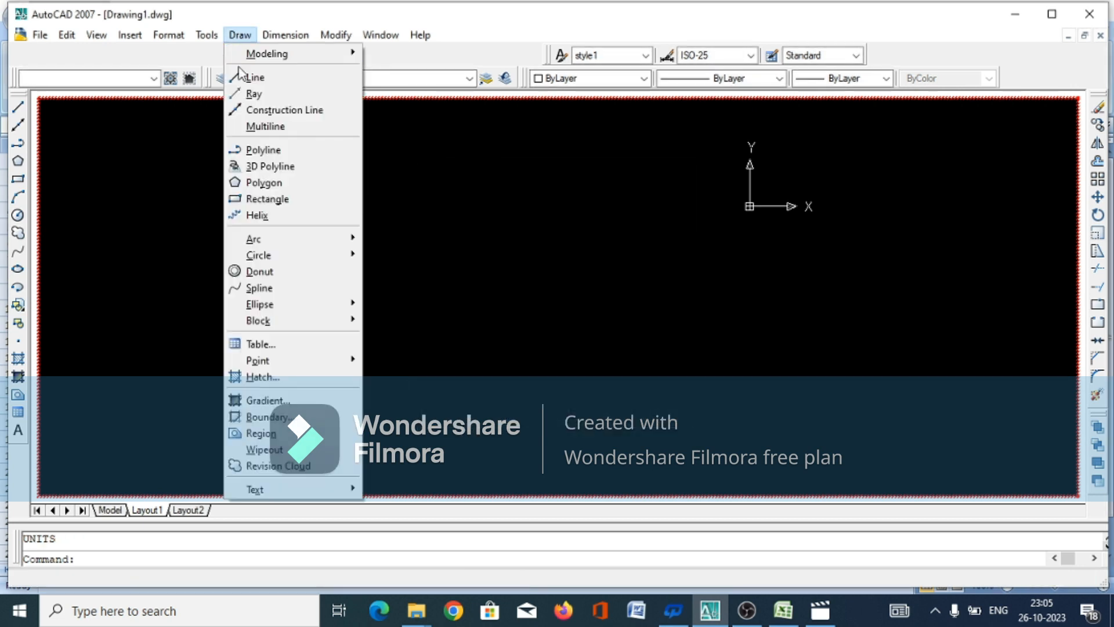
pyautogui.click(248, 77)
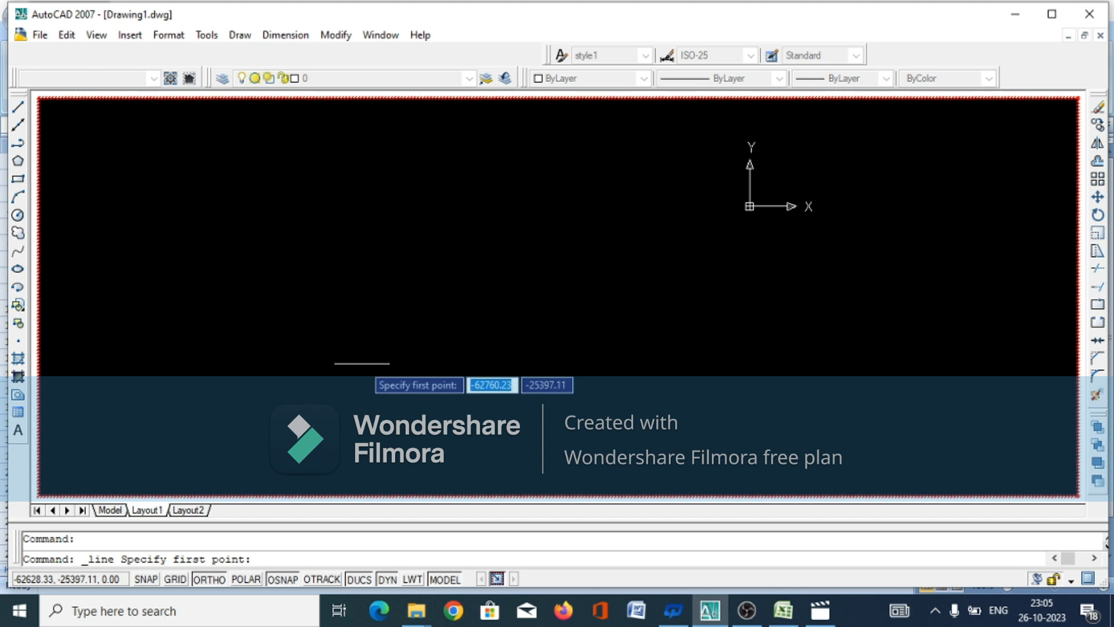
pyautogui.click(476, 360)
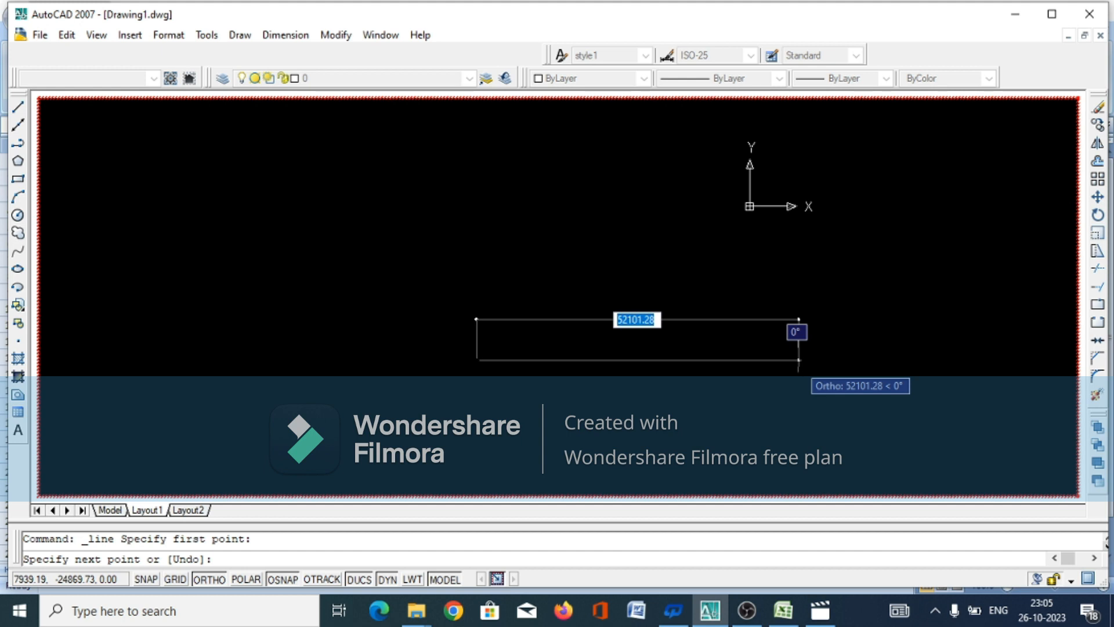
pyautogui.write('12')
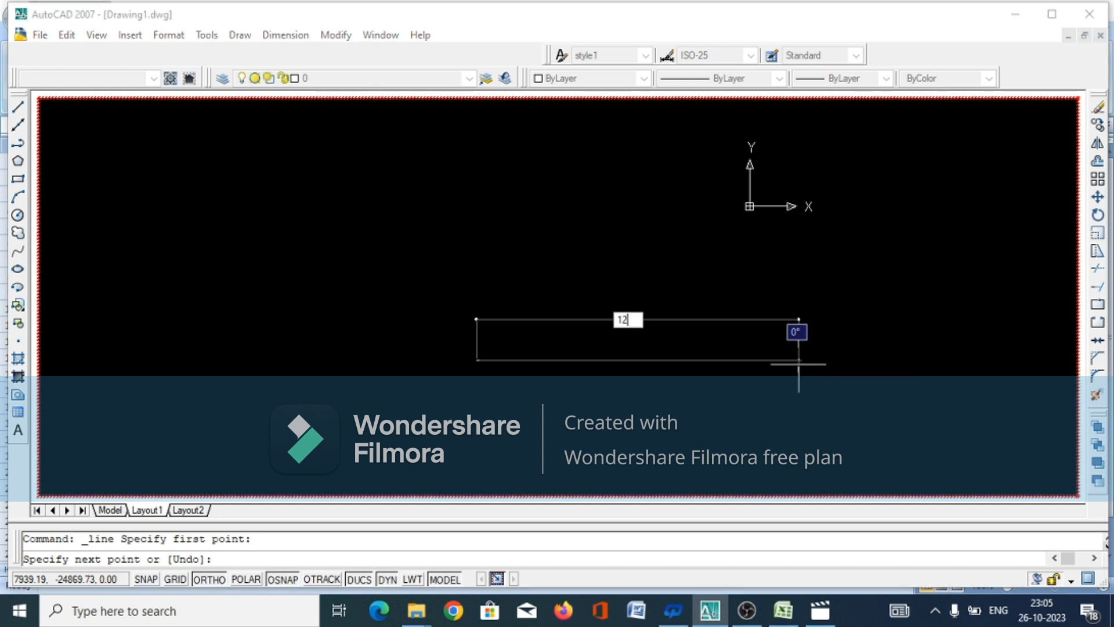
pyautogui.write('500')
pyautogui.scroll(6, 799, 364)
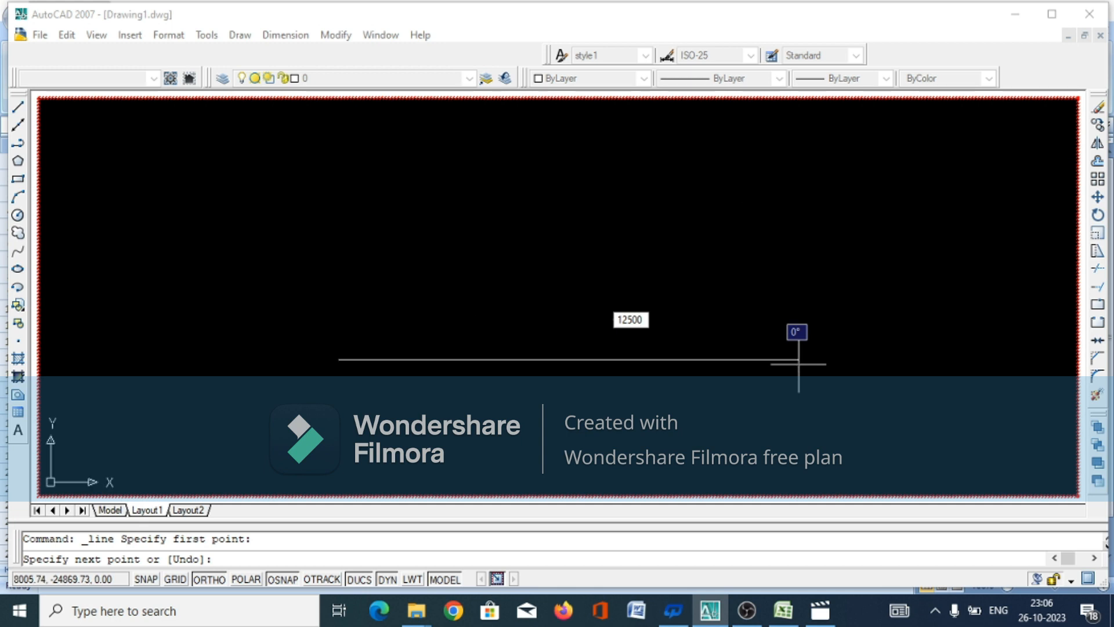
pyautogui.scroll(-8, 799, 365)
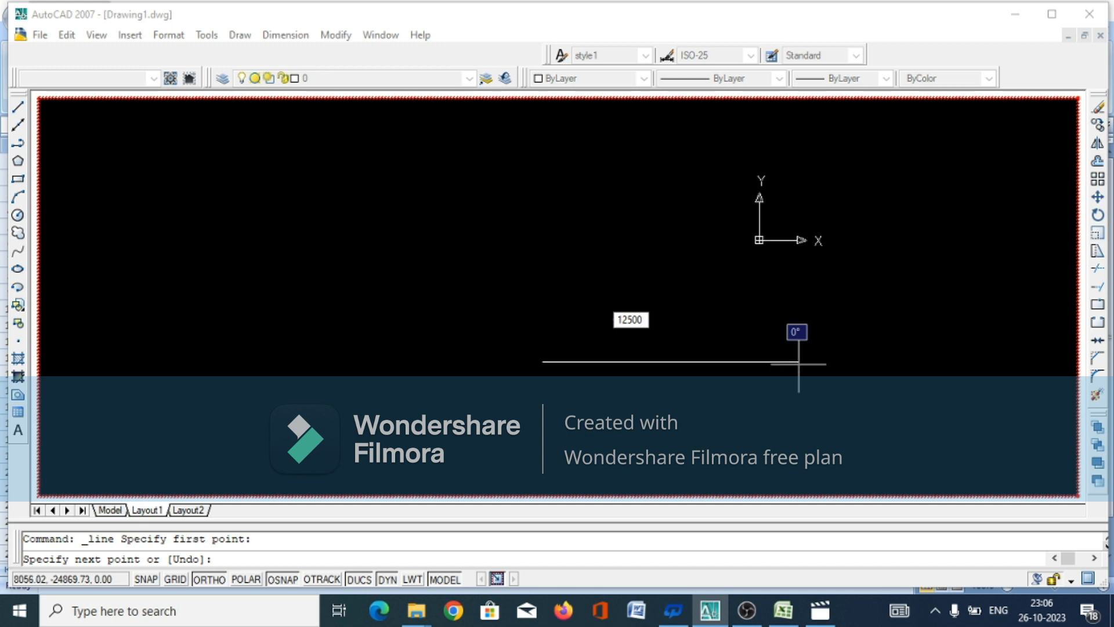
pyautogui.press('Return')
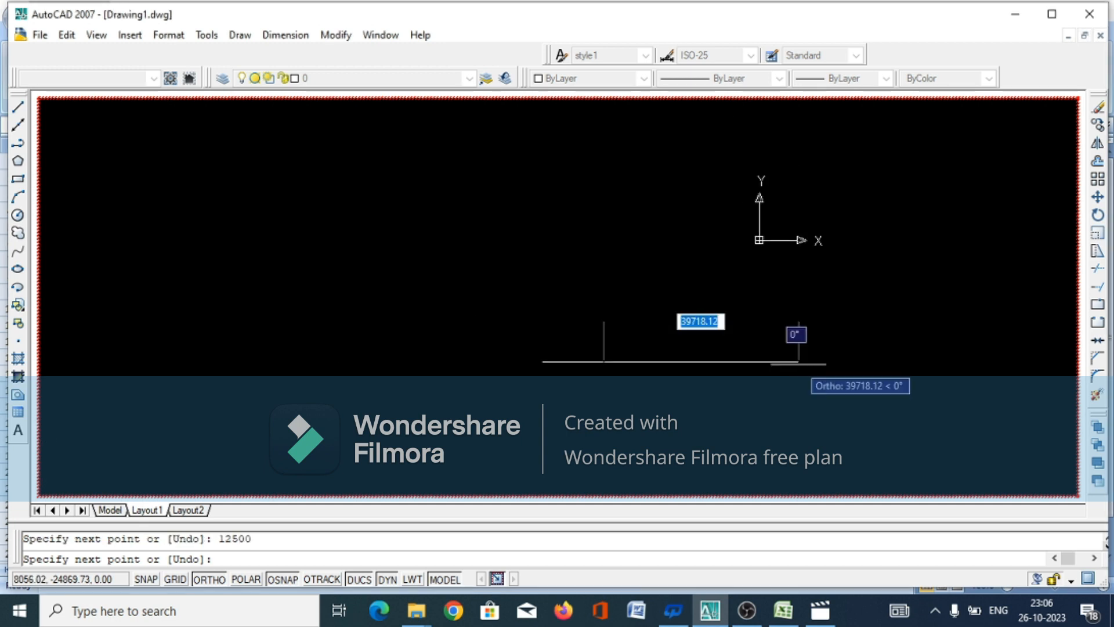
# Continue with a 400 mm vertical segment upward from the right end of the bed line
pyautogui.scroll(-3, 798, 348)
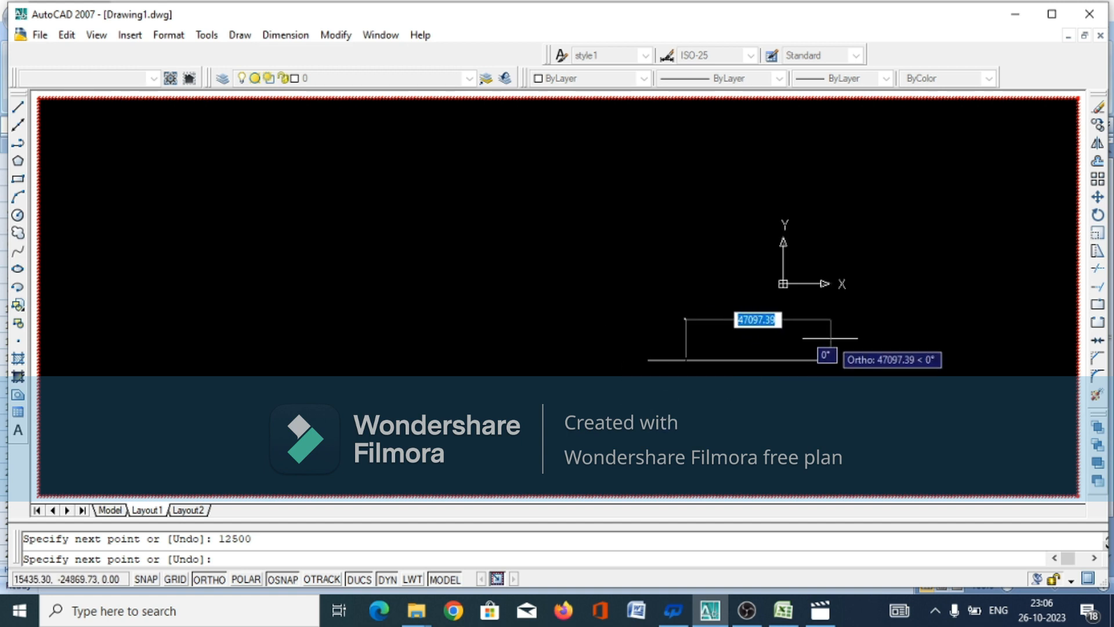
pyautogui.scroll(3, 824, 351)
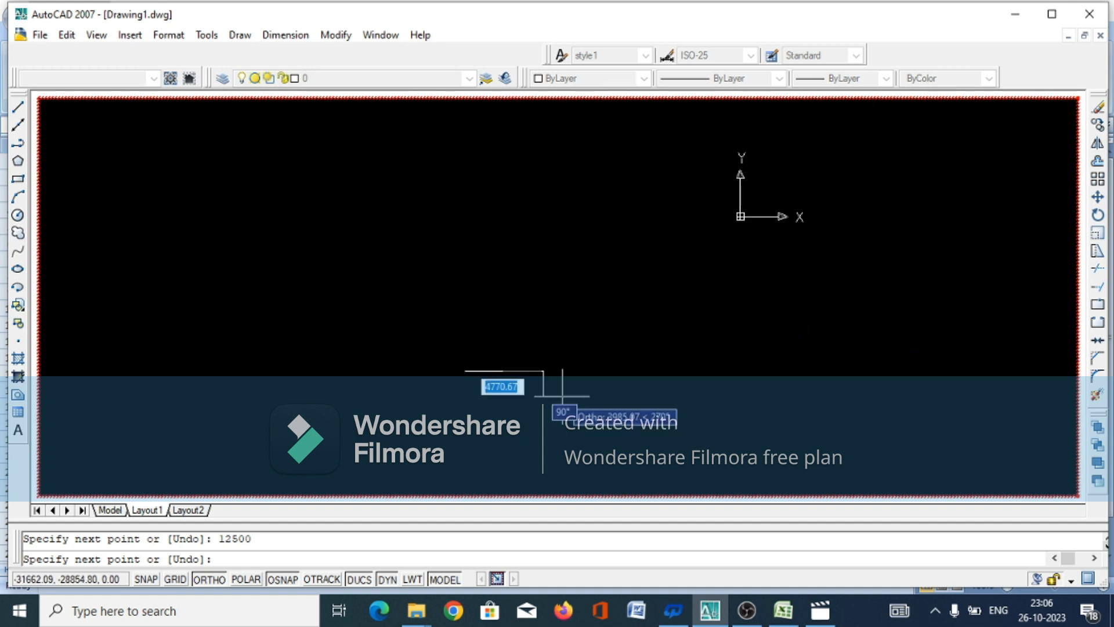
pyautogui.scroll(3, 468, 386)
pyautogui.scroll(2, 467, 395)
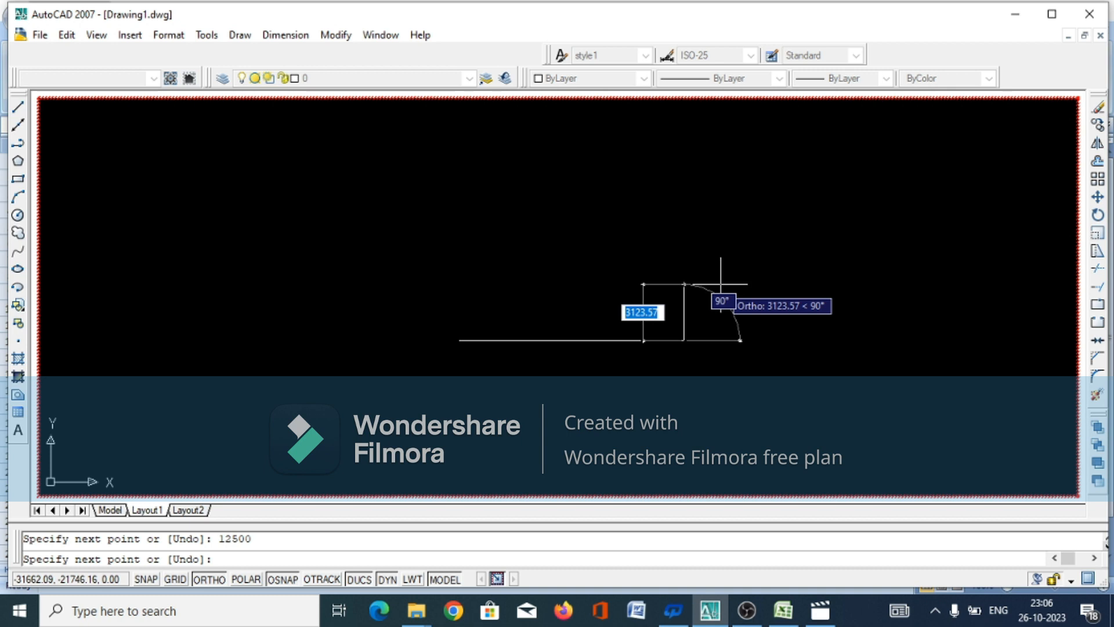
pyautogui.write('400')
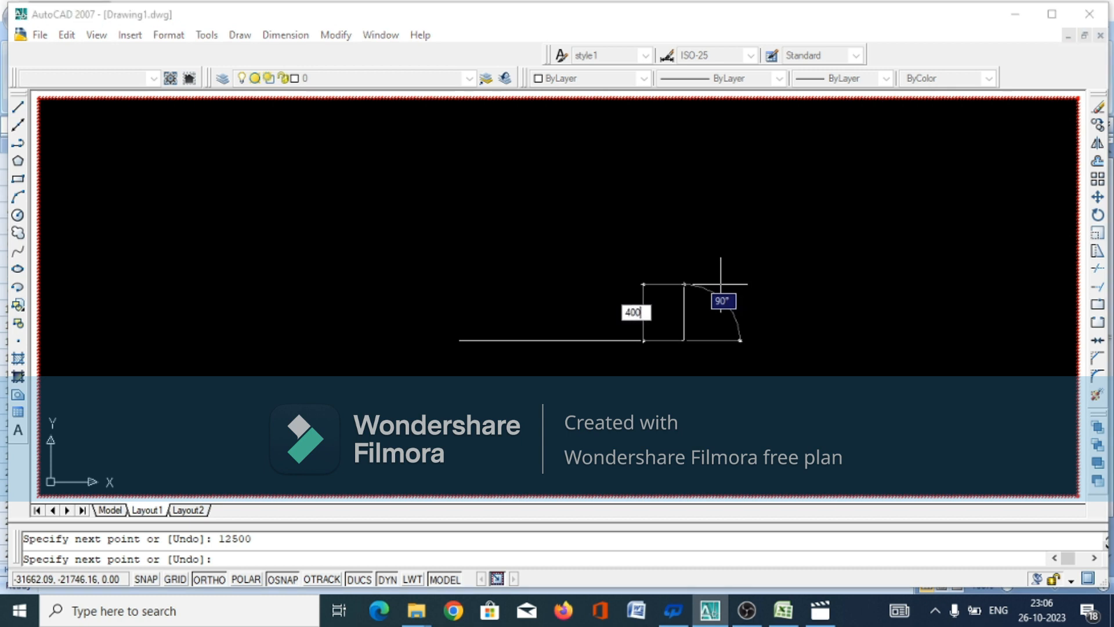
pyautogui.press('Return')
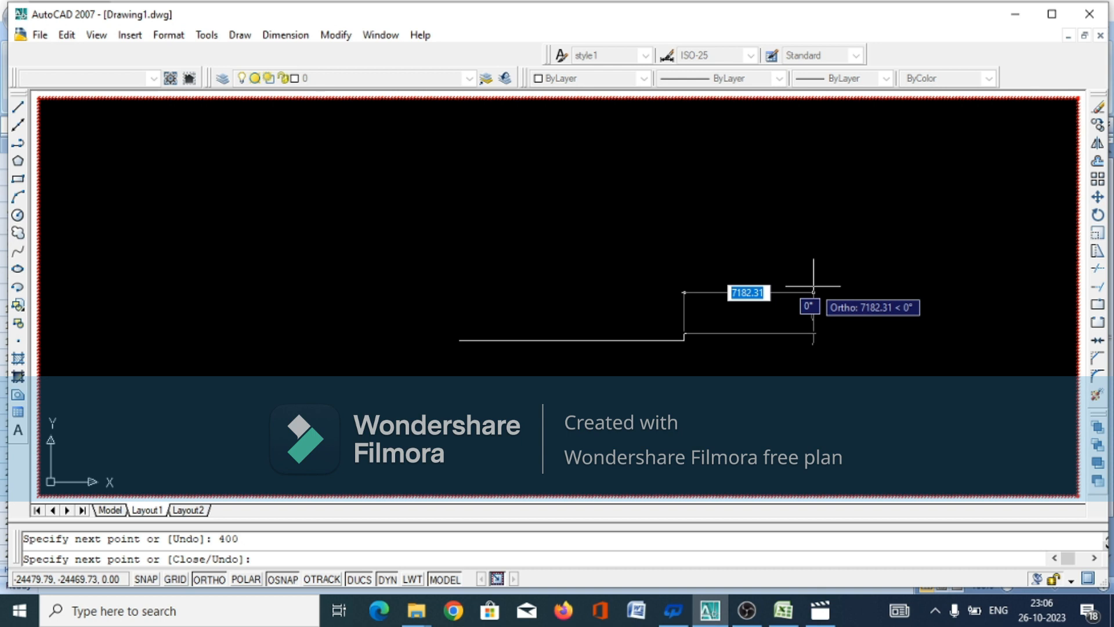
# Add a 400 mm horizontal segment to the right and close the cutting slope diagonally back to the bed line's end
pyautogui.write('400')
pyautogui.press('Return')
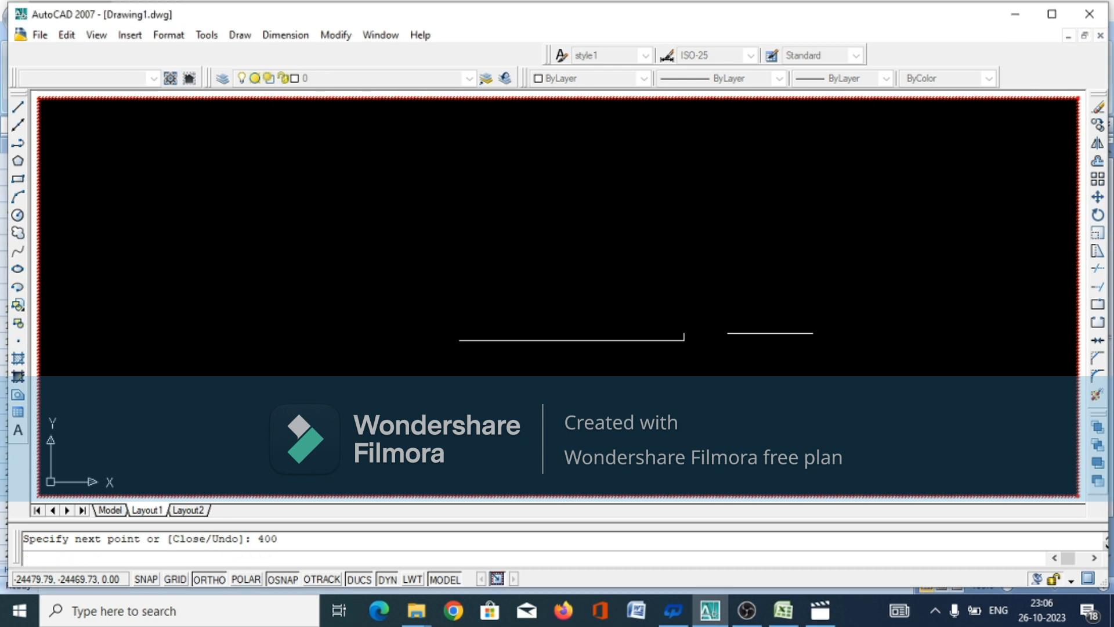
pyautogui.scroll(3, 668, 349)
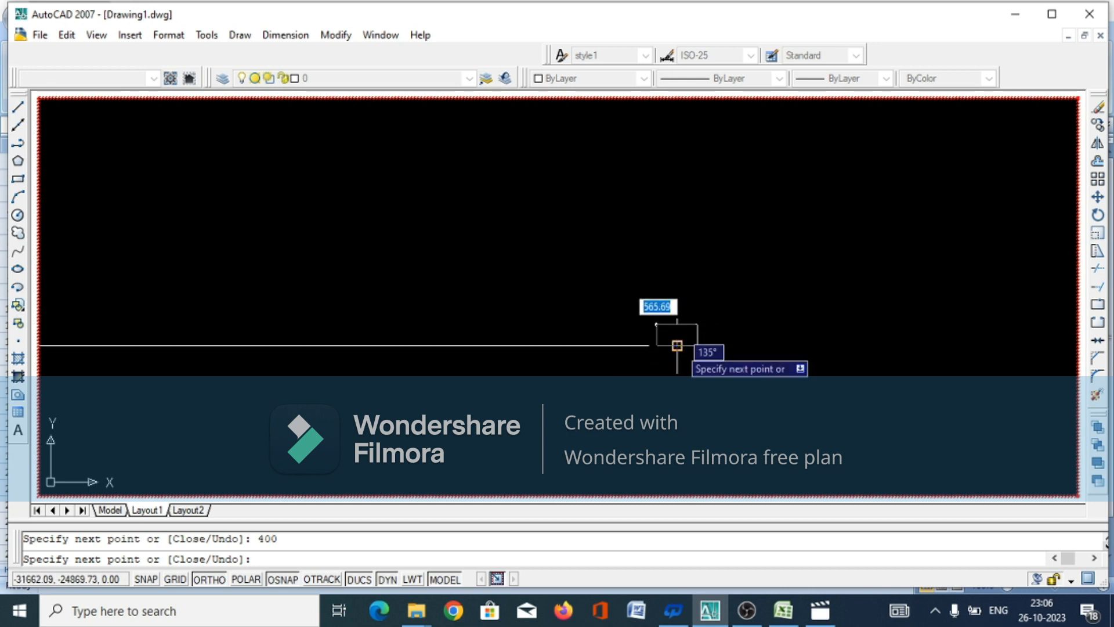
pyautogui.click(677, 346)
pyautogui.rightClick(673, 384)
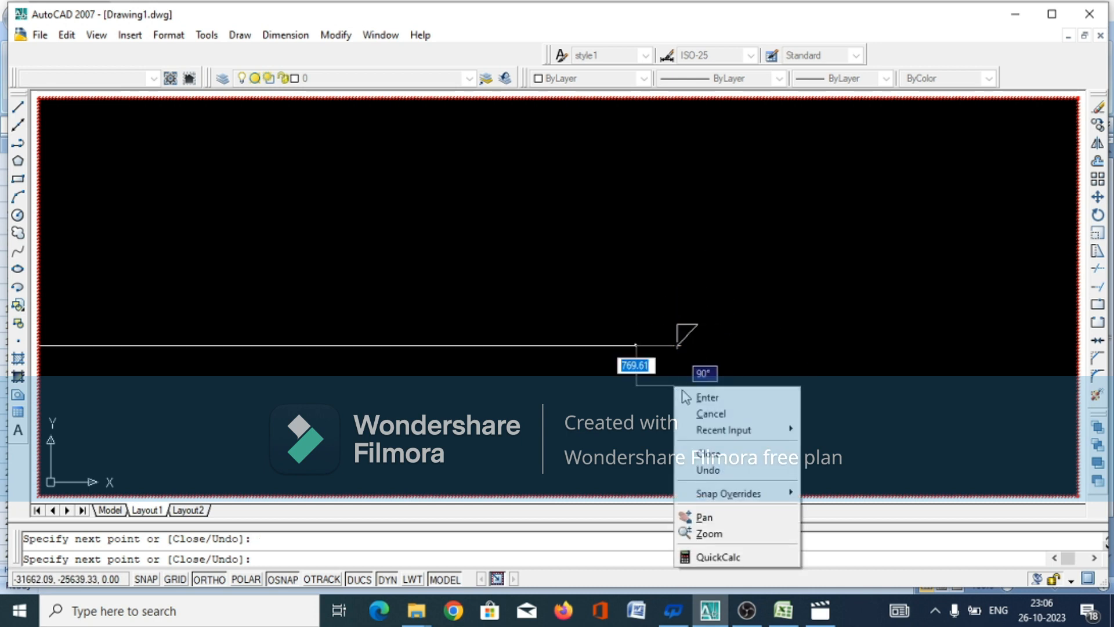
pyautogui.click(707, 413)
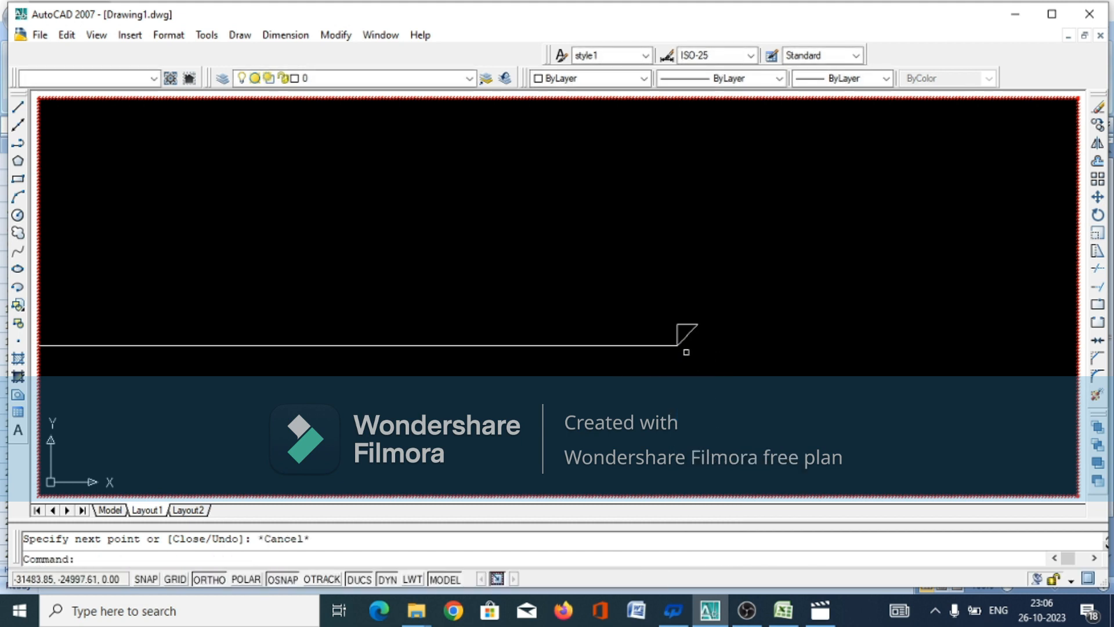
# Draw the 800 mm berm horizontally to the right from the upper end of the cutting slope
pyautogui.scroll(-1, 719, 323)
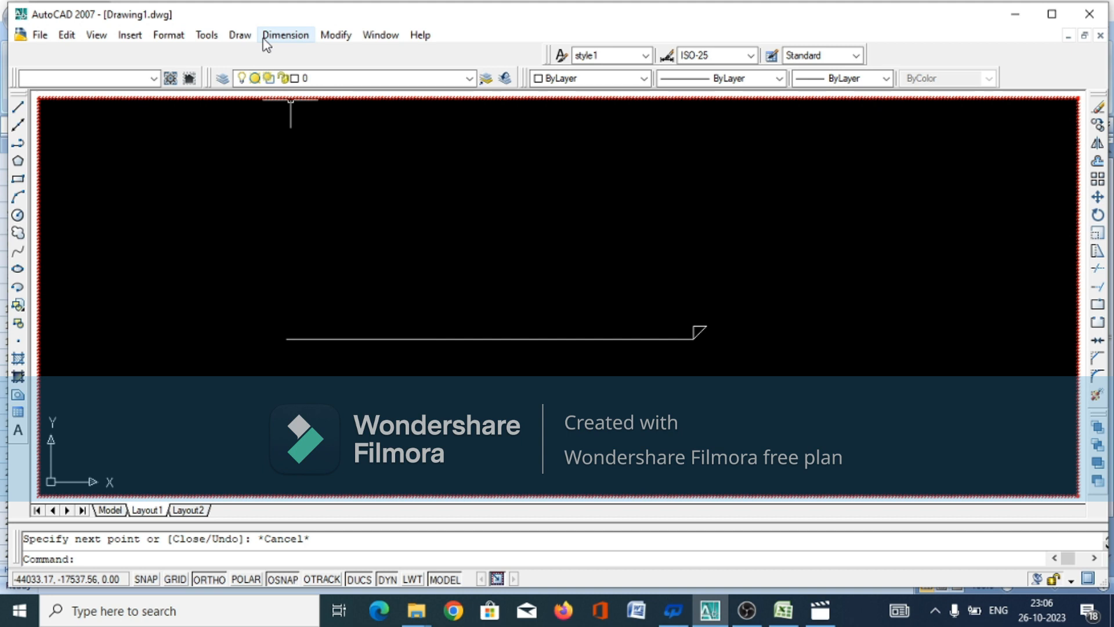
pyautogui.press('Return')
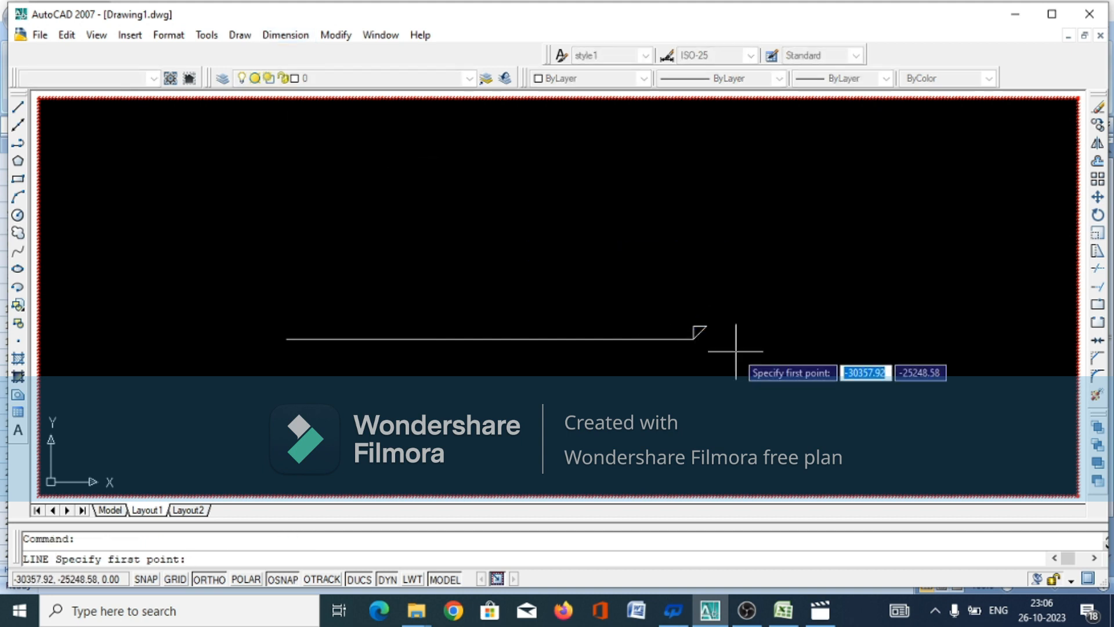
pyautogui.scroll(5, 722, 333)
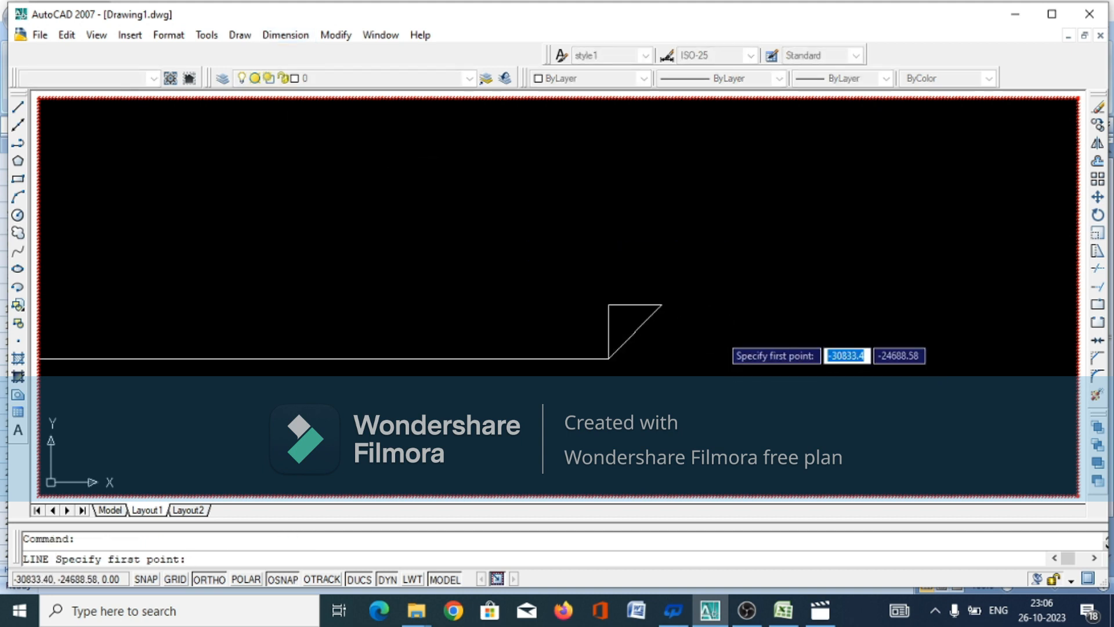
pyautogui.click(662, 304)
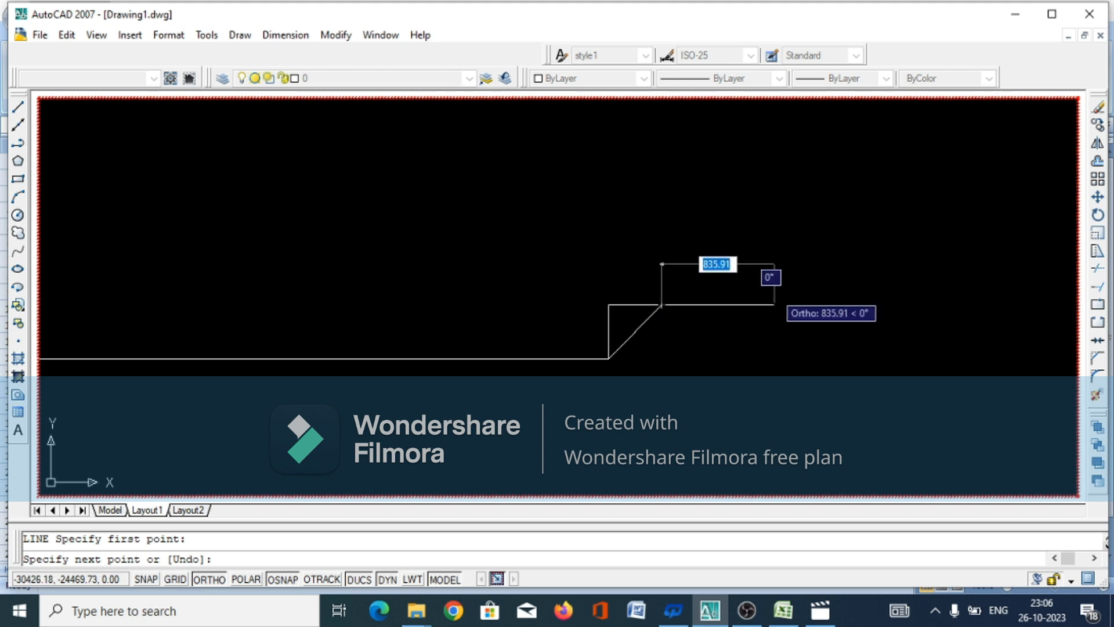
pyautogui.write('800')
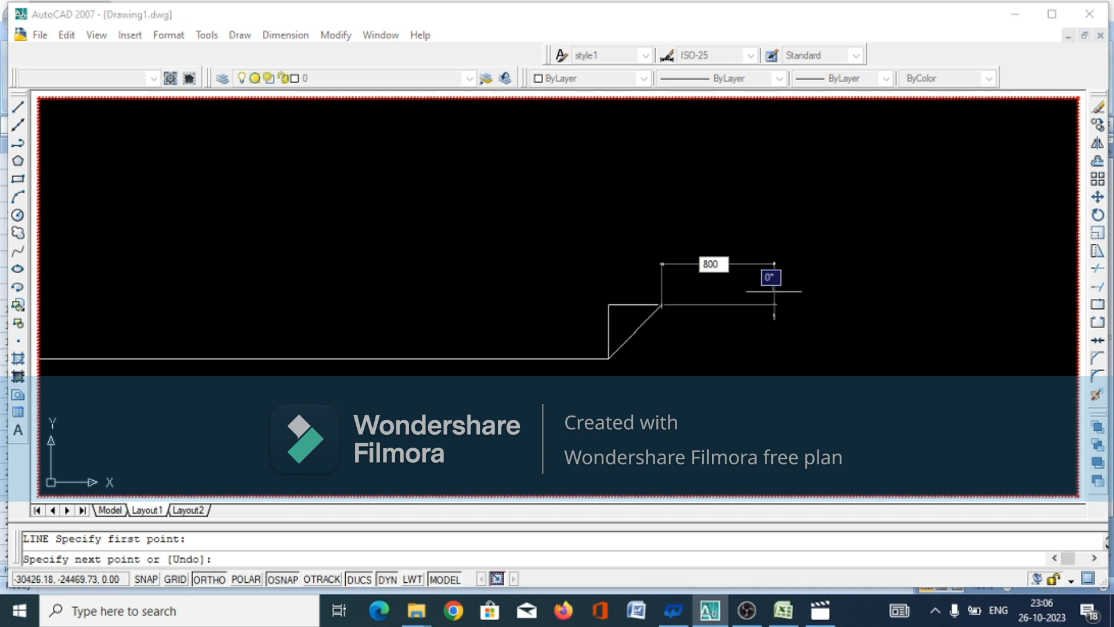
pyautogui.press('Return')
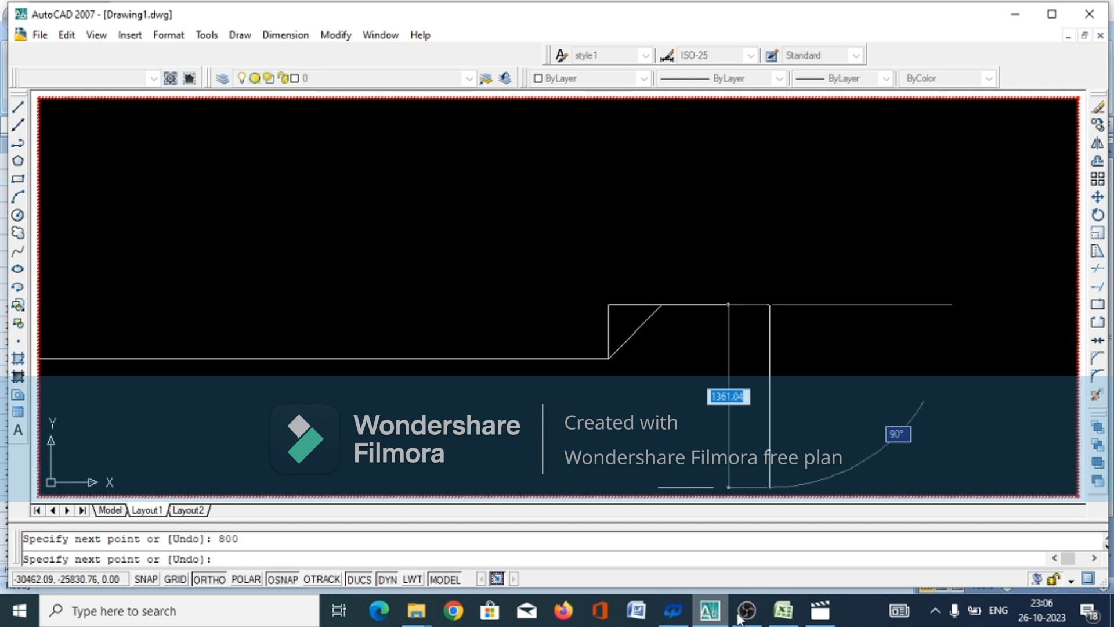
# Switch to Excel, examine the HL INER SLOPE formula in cell I16, and return to AutoCAD
pyautogui.click(789, 618)
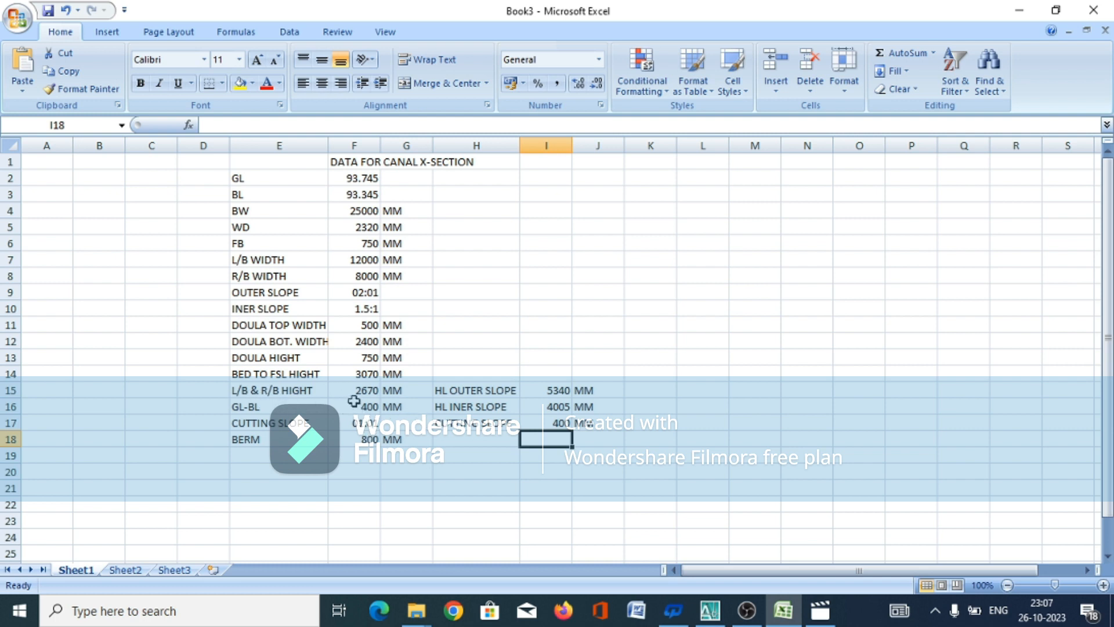
pyautogui.doubleClick(556, 409)
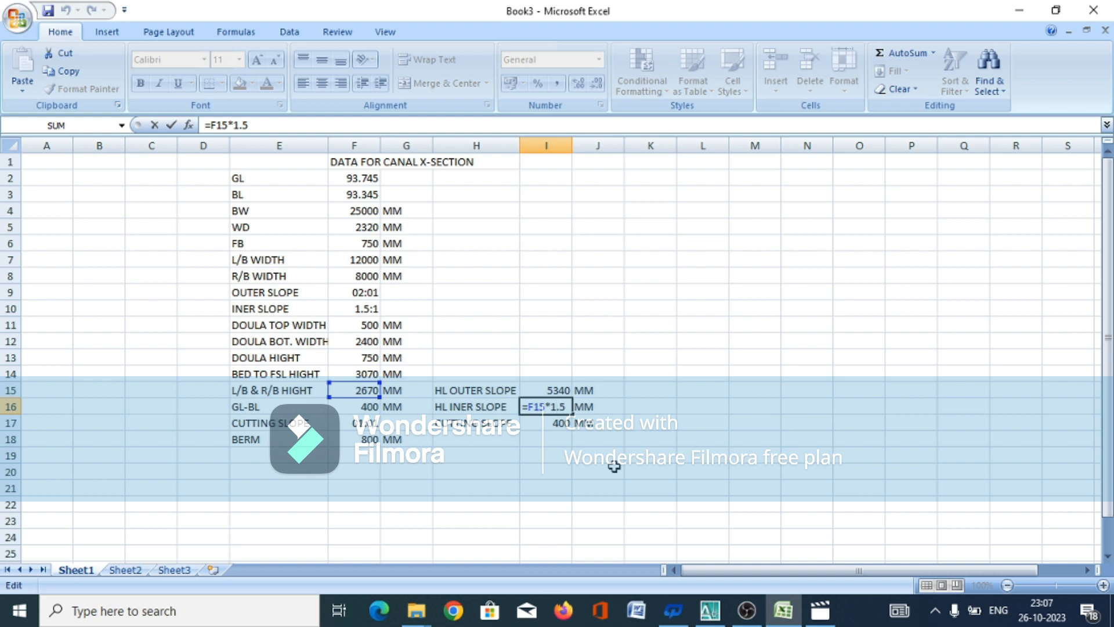
pyautogui.press('Return')
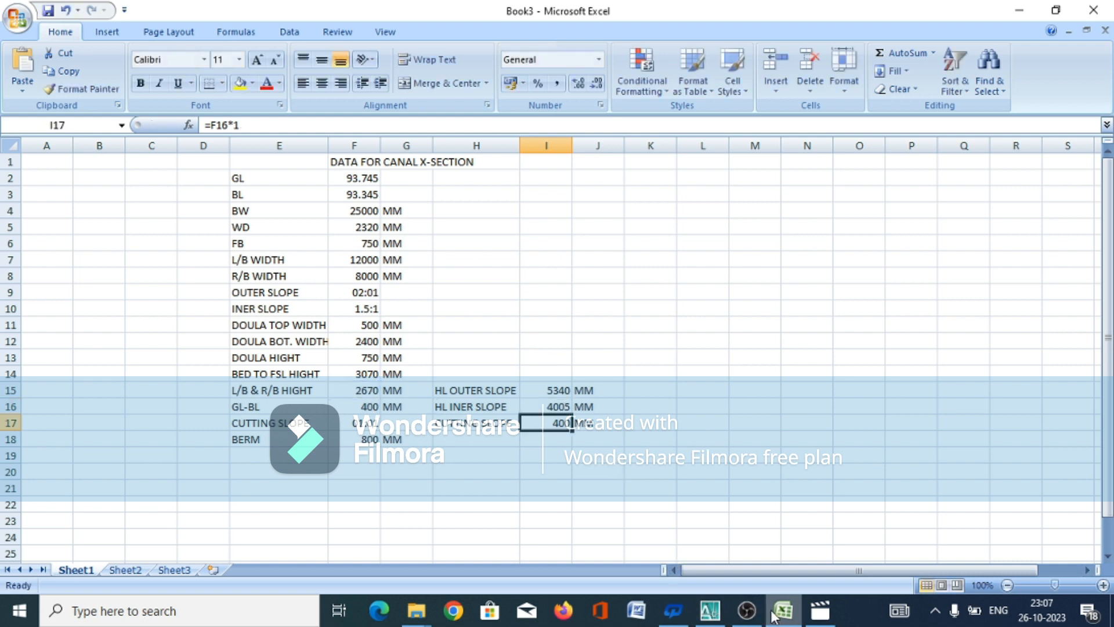
pyautogui.click(717, 614)
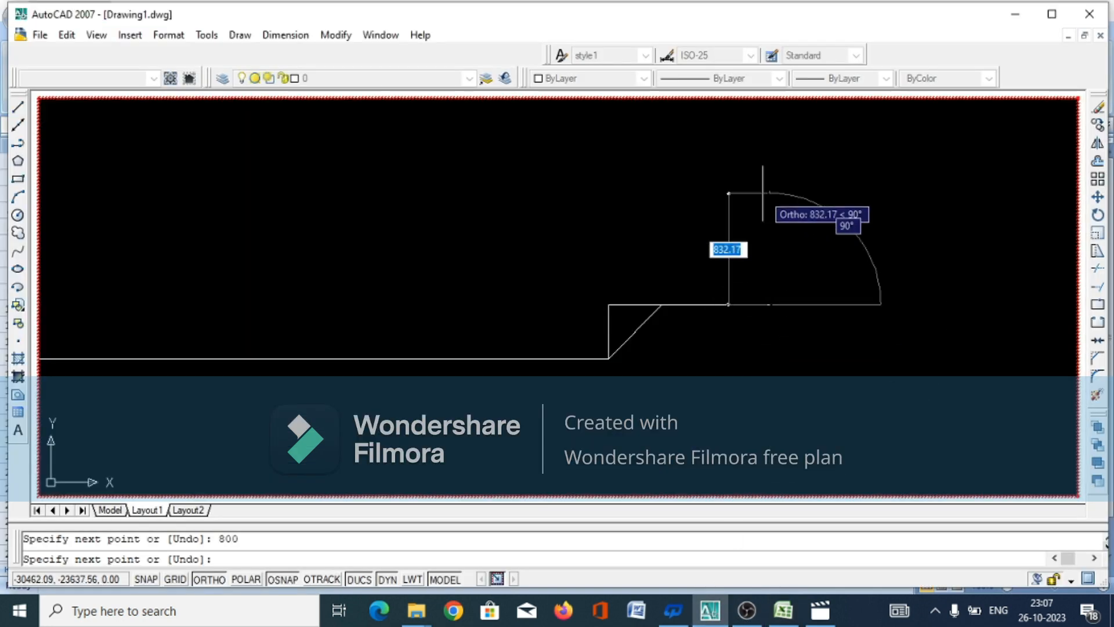
# Draw a 2670 mm vertical segment upward from the berm's outer end, followed by a 4005 mm horizontal segment to the right
pyautogui.write('2670')
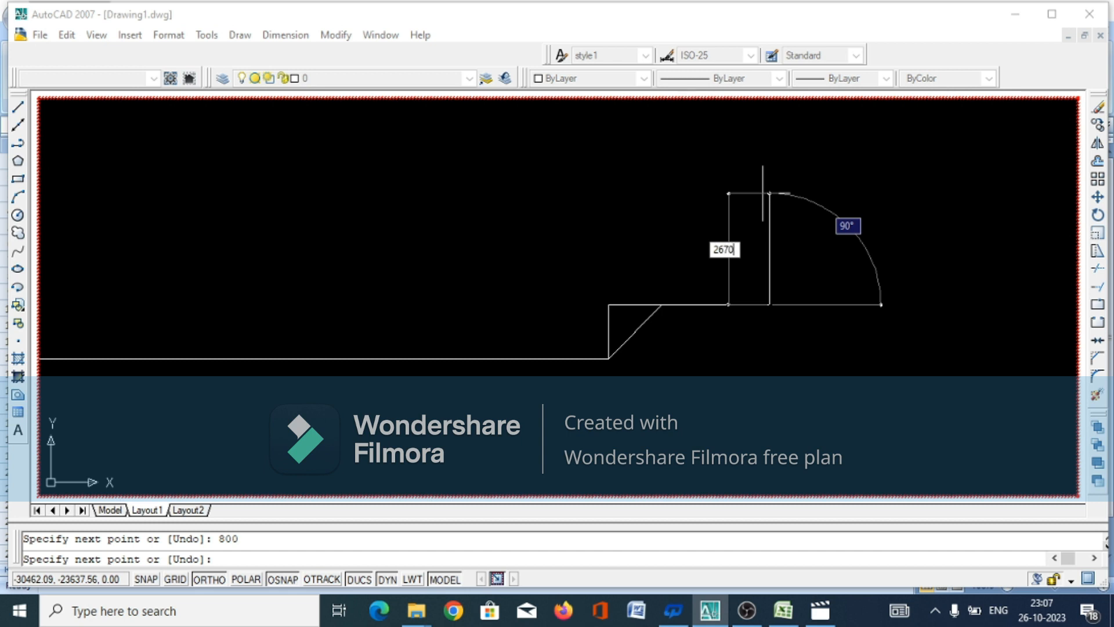
pyautogui.press('Return')
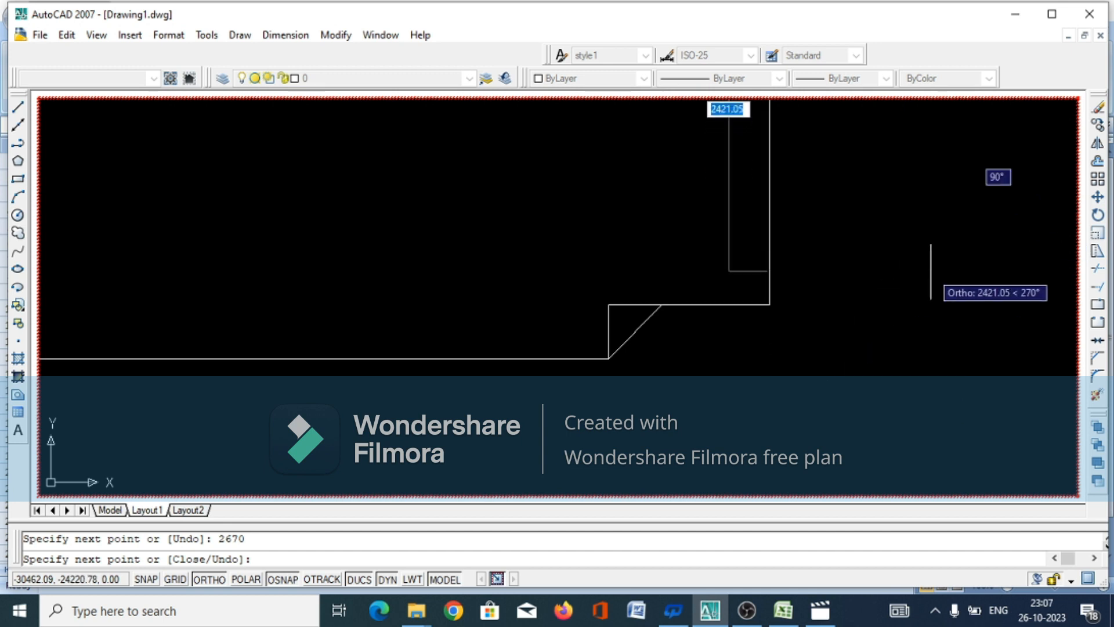
pyautogui.scroll(-5, 904, 433)
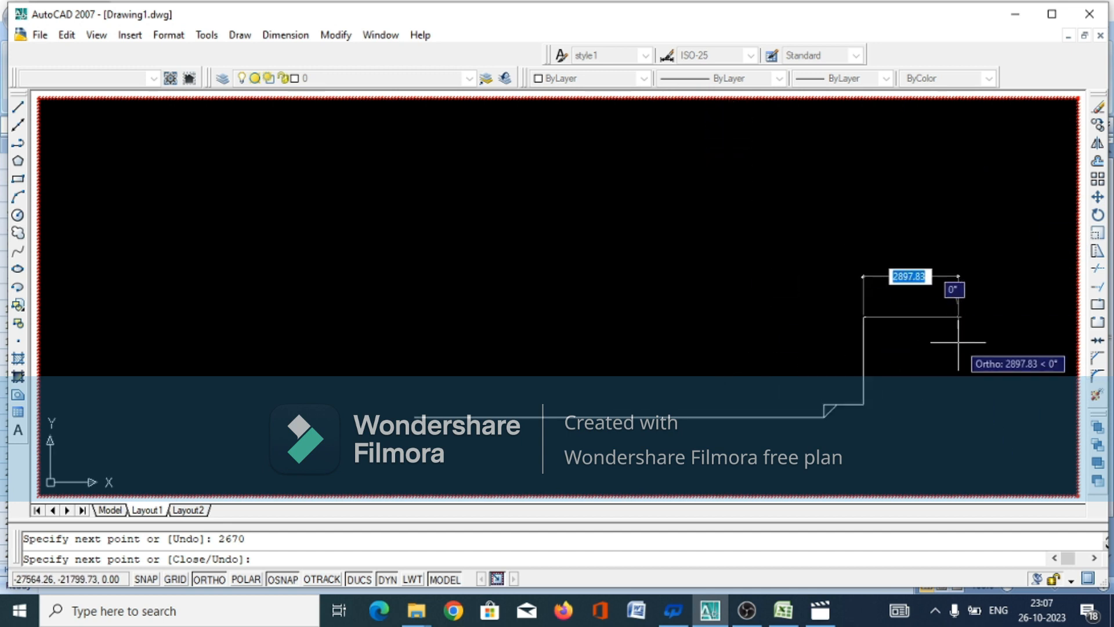
pyautogui.write('400')
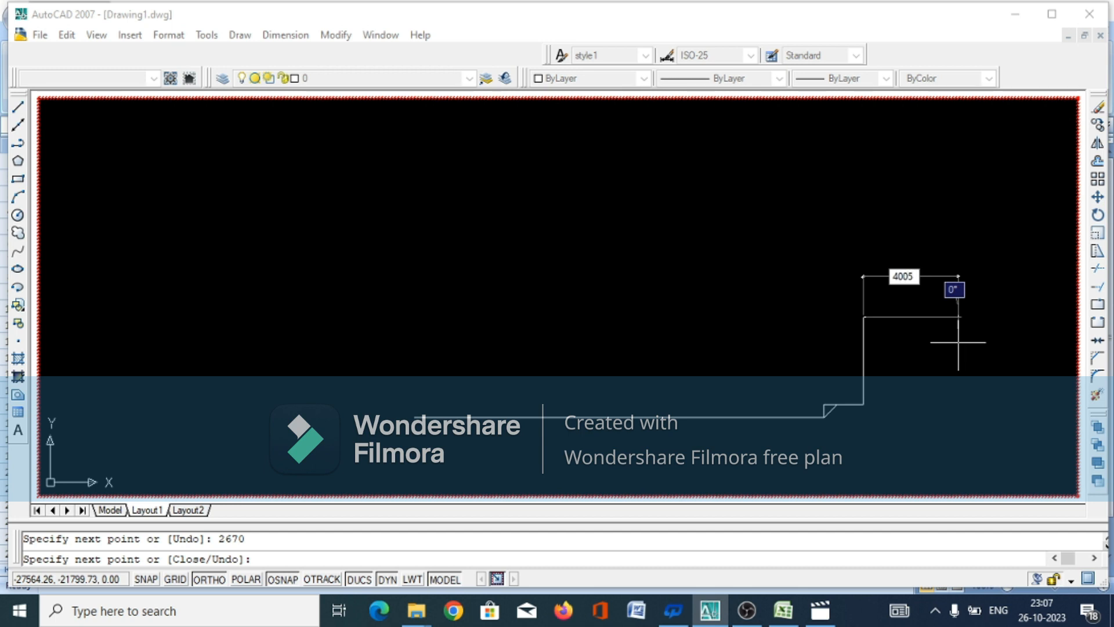
pyautogui.write('5')
pyautogui.press('Return')
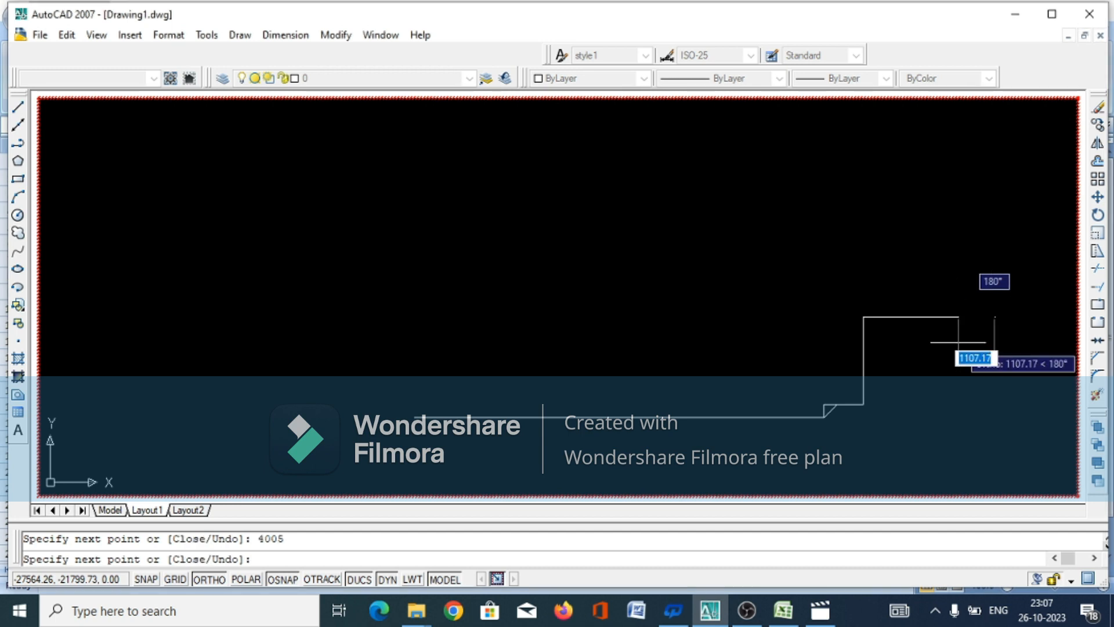
# Draw the inner slope diagonally back down to the berm's outer end and finish the line
pyautogui.click(863, 405)
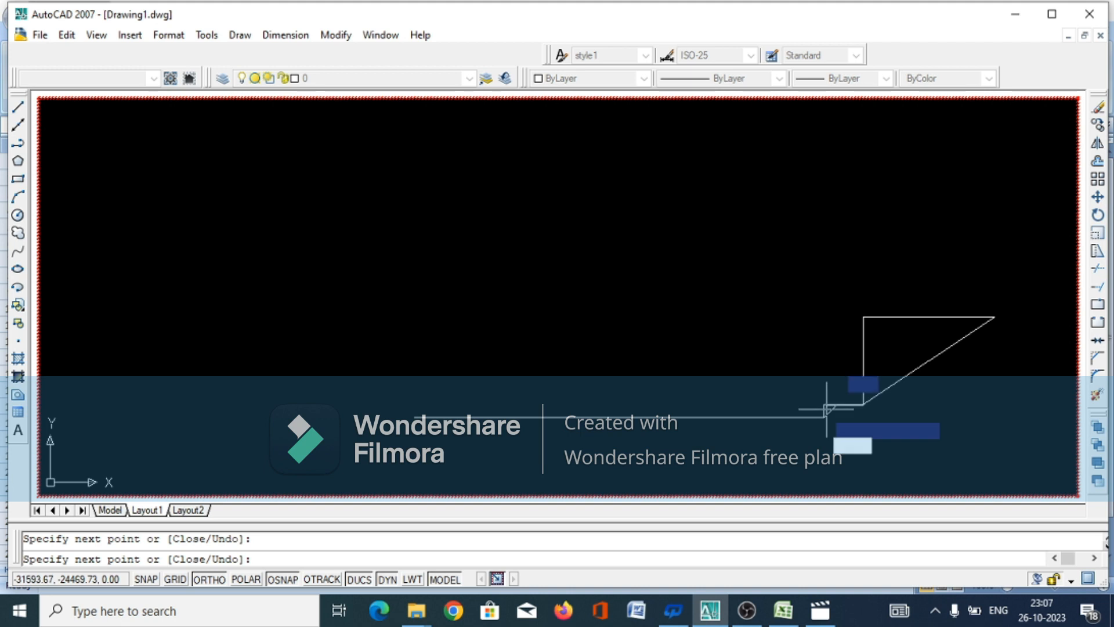
pyautogui.scroll(-2, 322, 490)
pyautogui.scroll(-3, 544, 357)
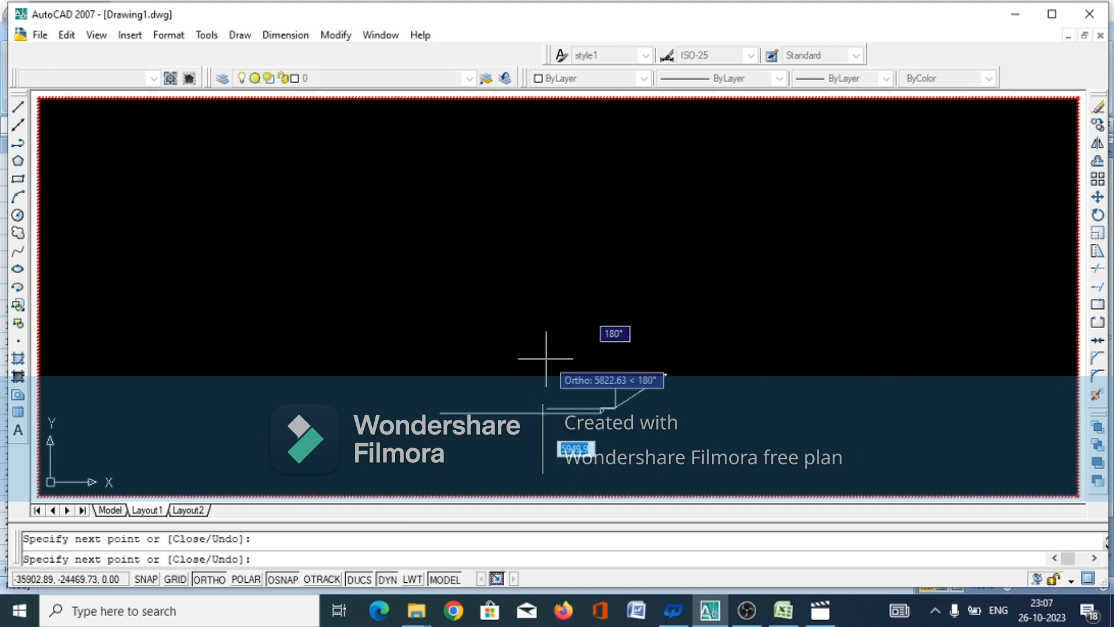
pyautogui.scroll(2, 676, 434)
pyautogui.scroll(2, 677, 434)
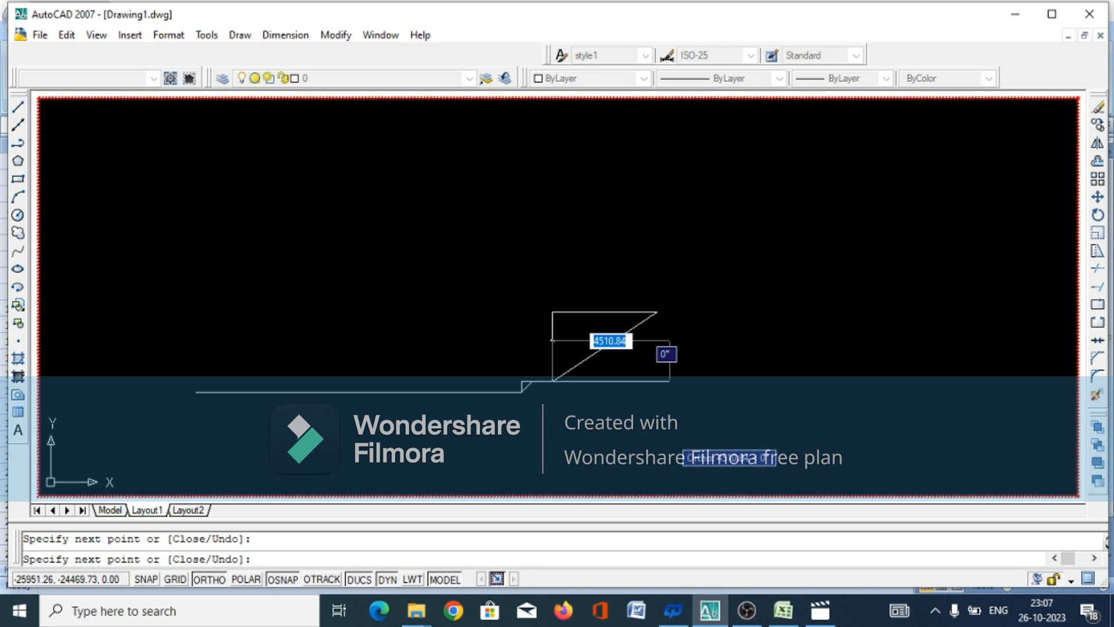
pyautogui.rightClick(671, 441)
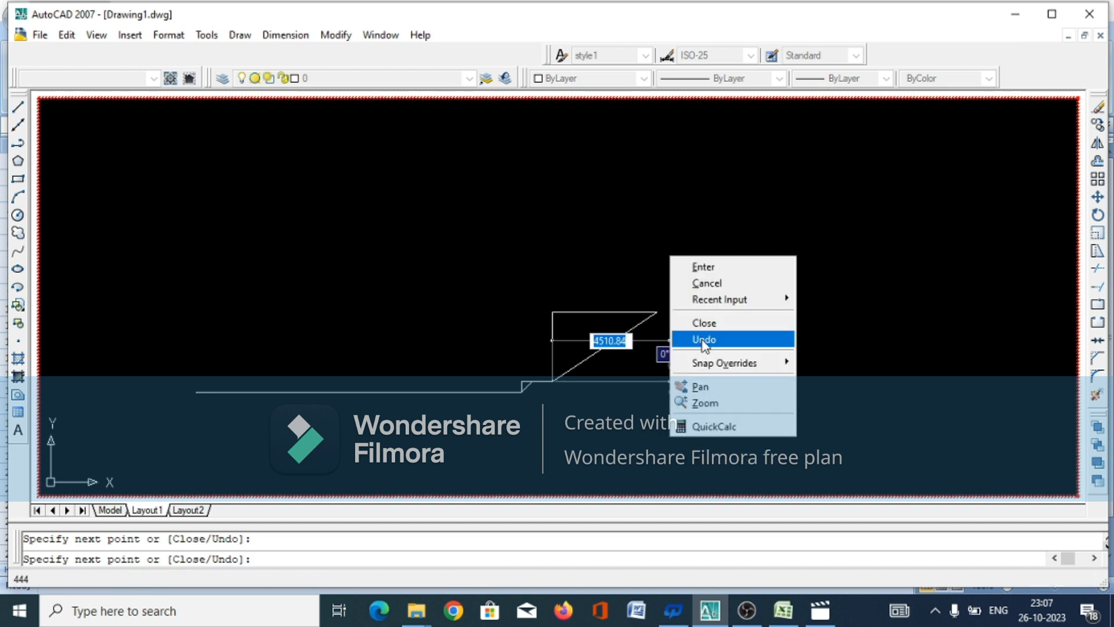
pyautogui.click(717, 287)
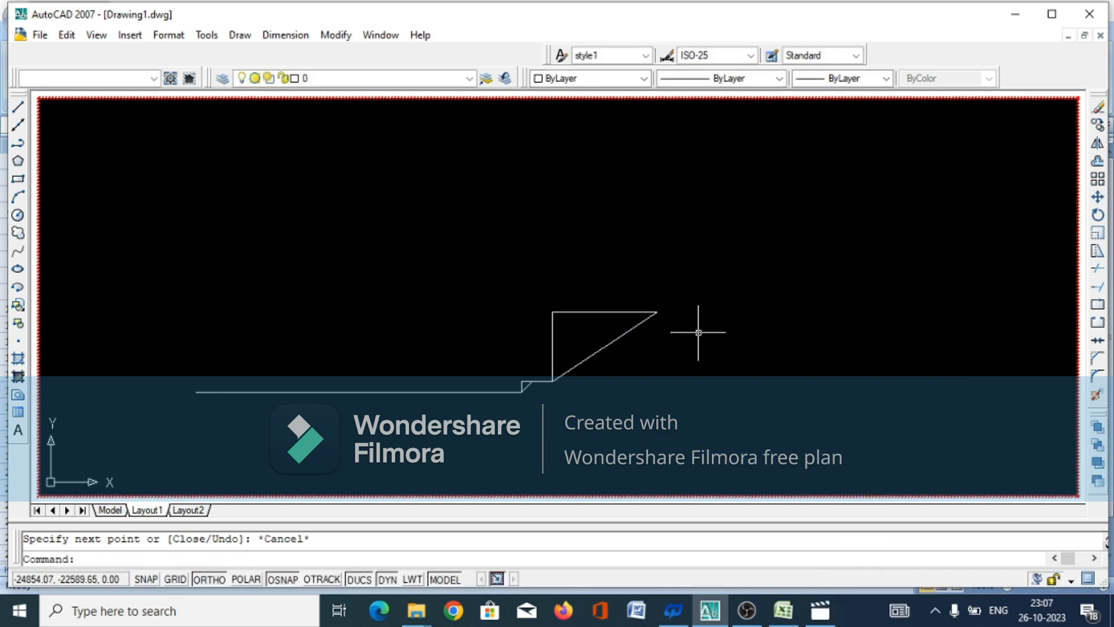
# From the inner slope's upper end, draw a 2400 mm doula base and an 8000 mm bank top horizontally to the right
pyautogui.press('Return')
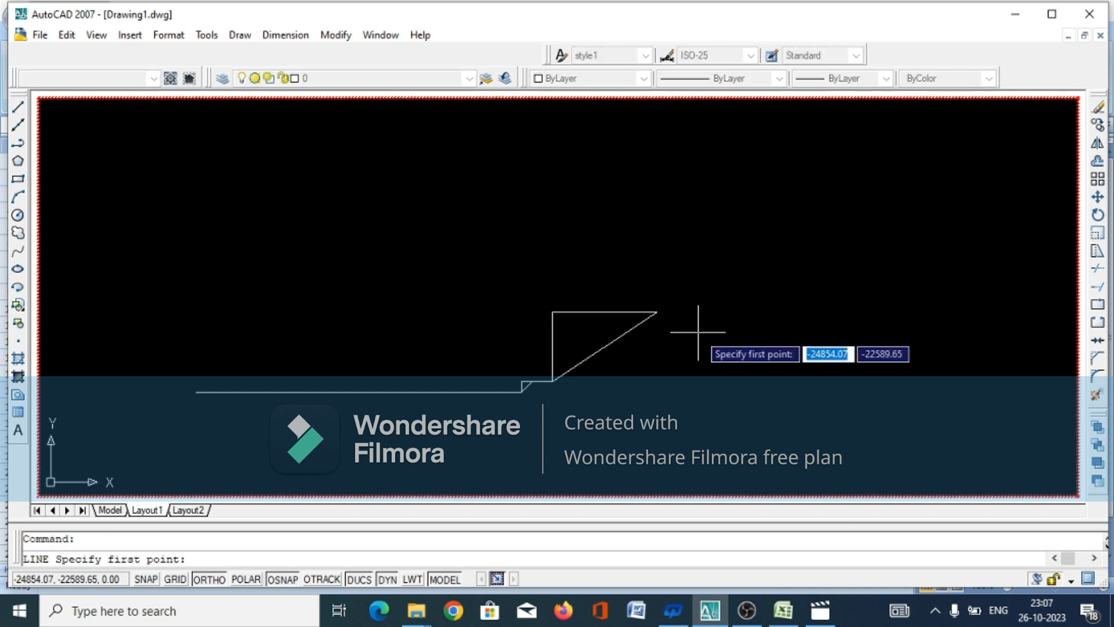
pyautogui.click(656, 312)
pyautogui.click(656, 271)
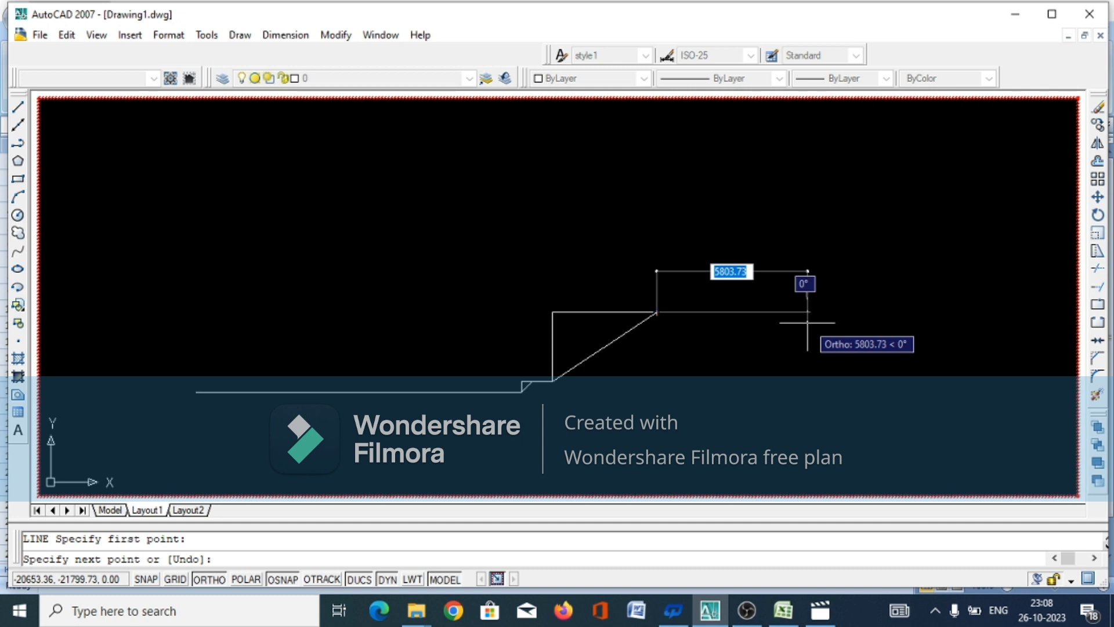
pyautogui.write('240')
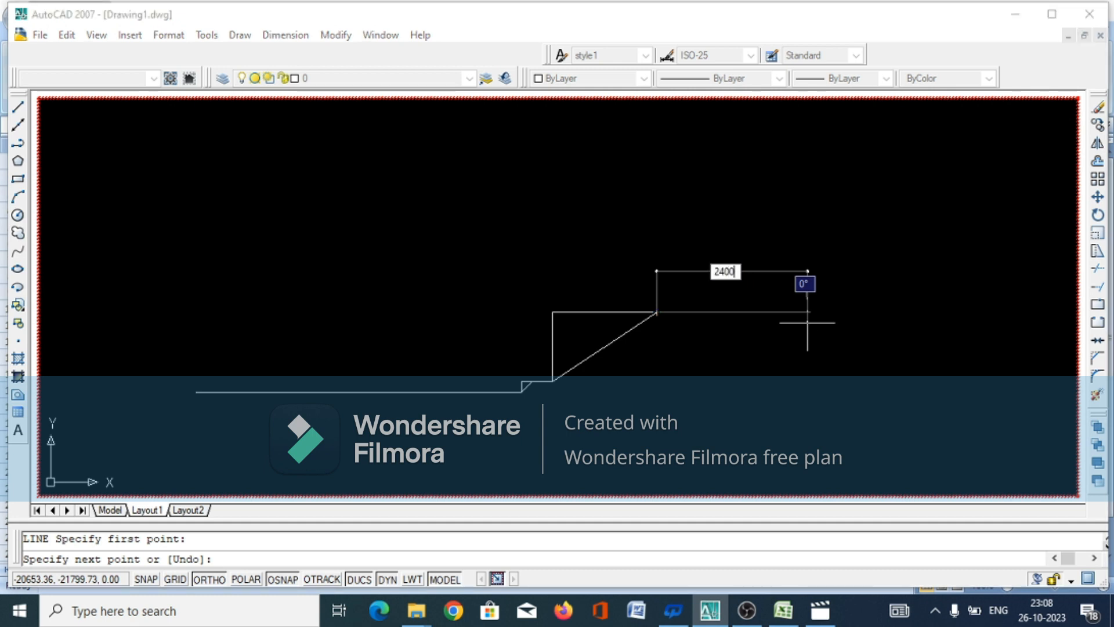
pyautogui.write('0')
pyautogui.press('Return')
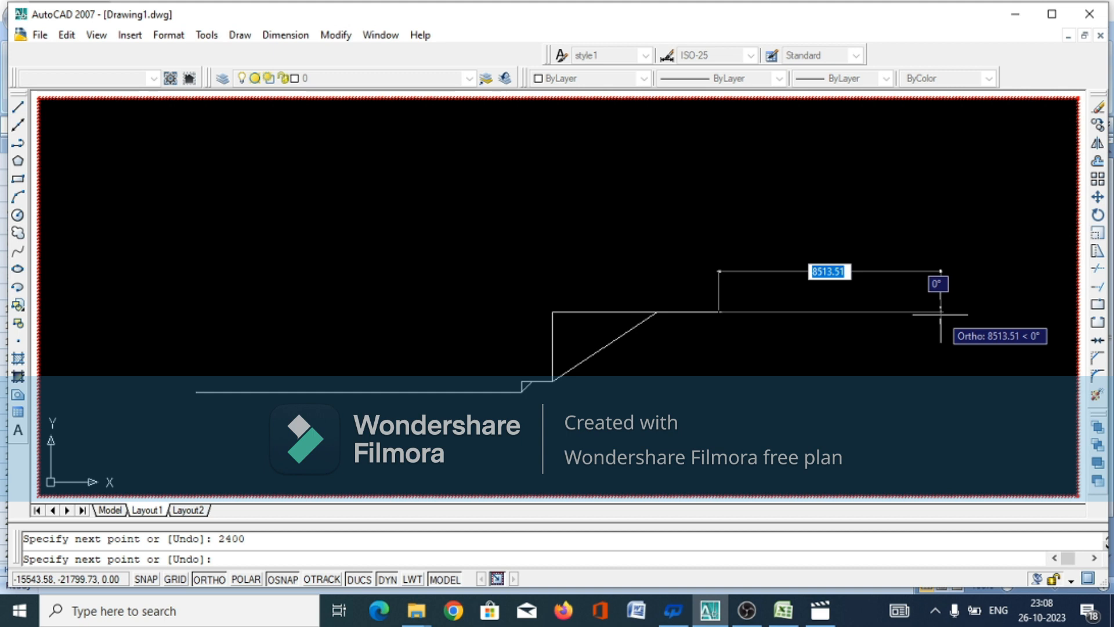
pyautogui.write('800')
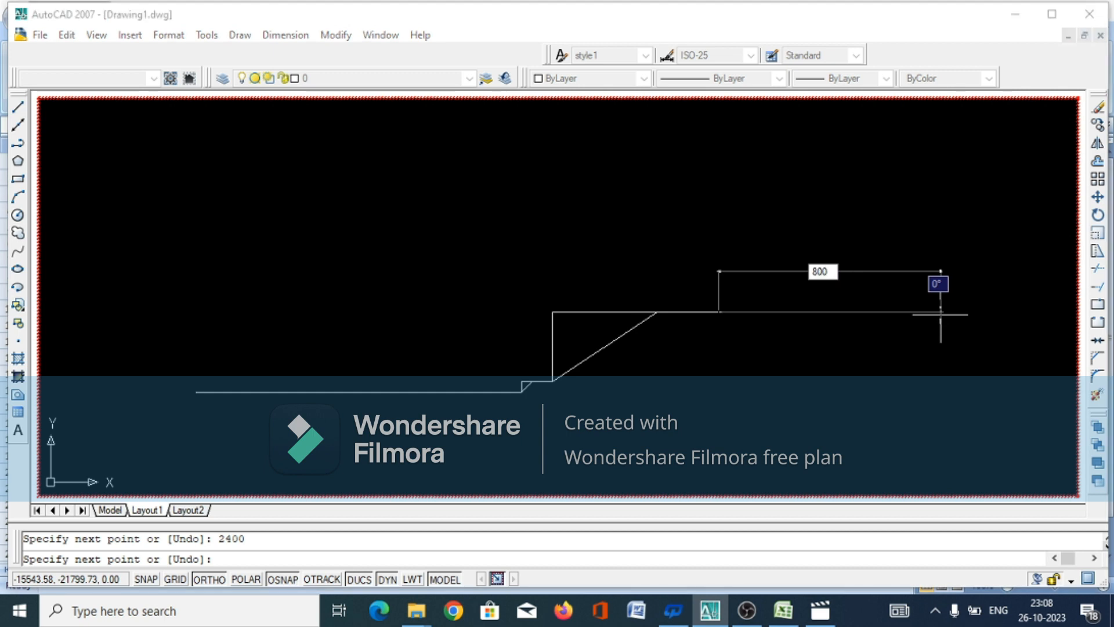
pyautogui.write('0')
pyautogui.press('Return')
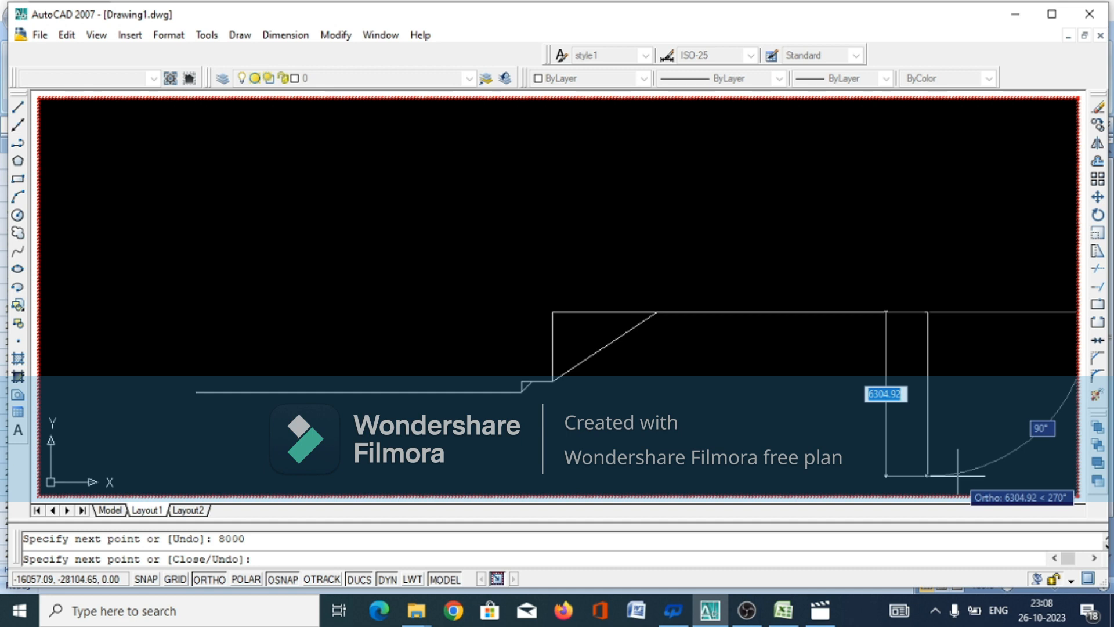
# Continue with a 2670 mm vertical segment downward from the outer end of the bank top
pyautogui.write('267')
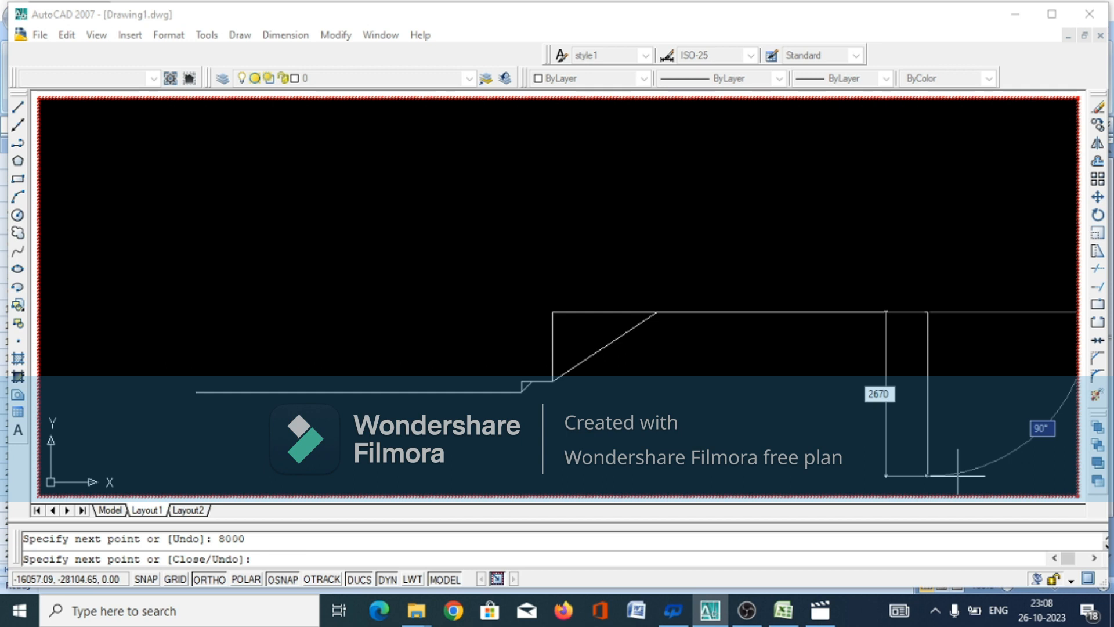
pyautogui.write('0')
pyautogui.press('Return')
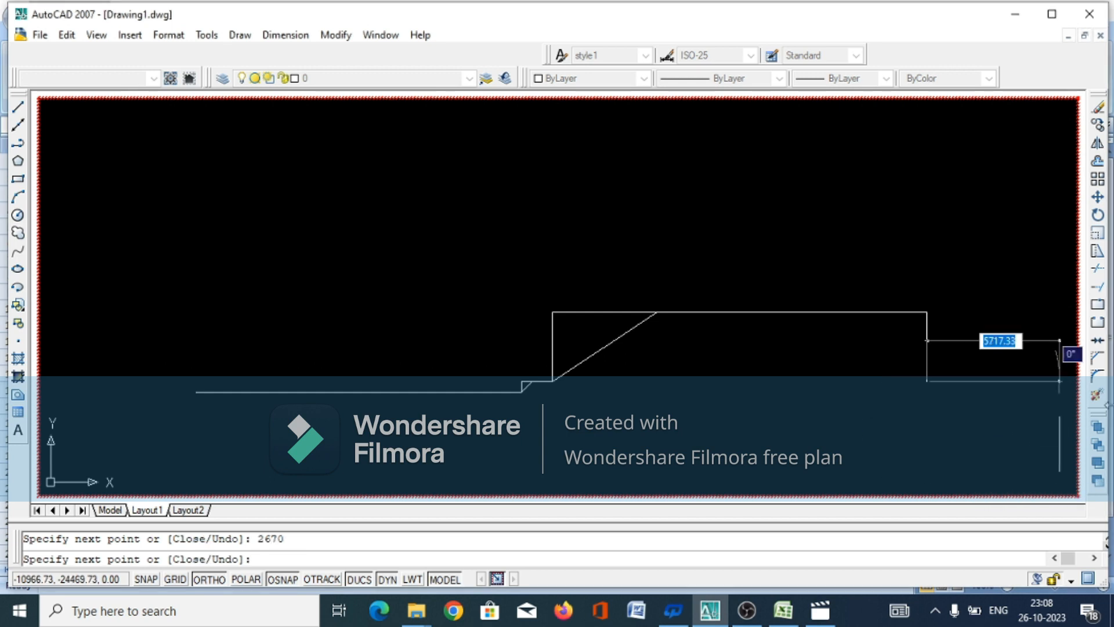
# Switch to Excel, examine the HL OUTER SLOPE formula in cell I15, keep it as =F15*2, and return to AutoCAD
pyautogui.click(782, 610)
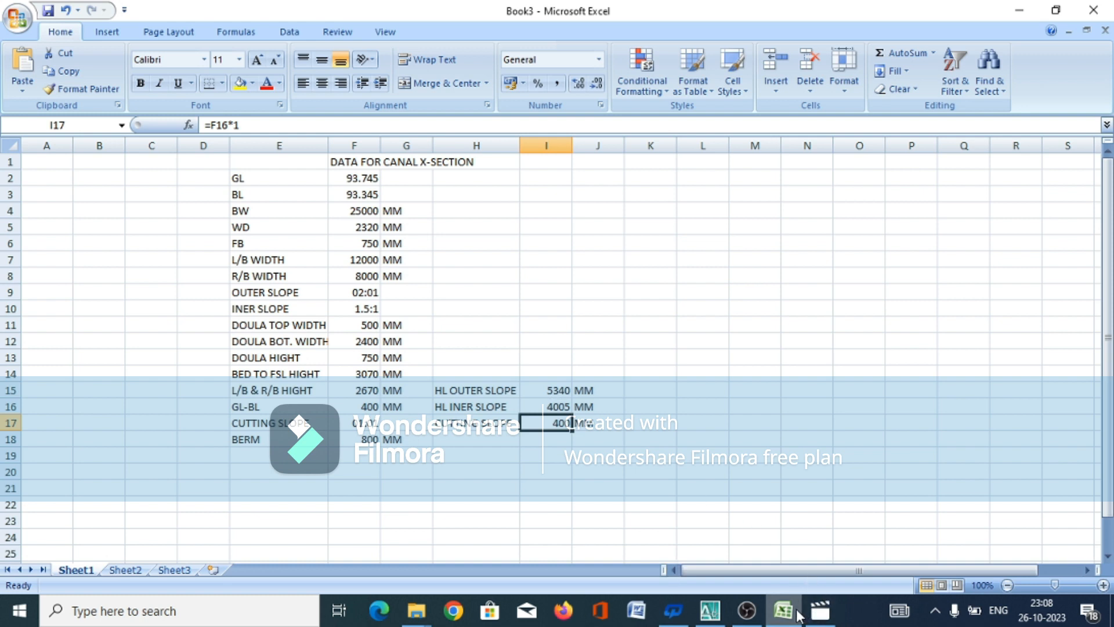
pyautogui.doubleClick(548, 388)
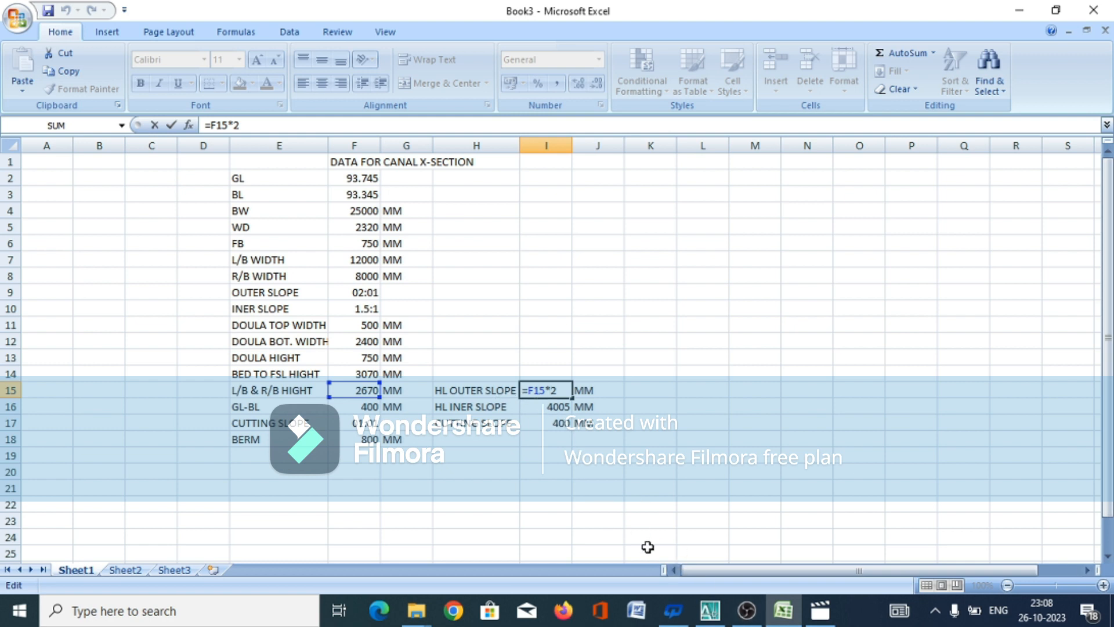
pyautogui.click(710, 612)
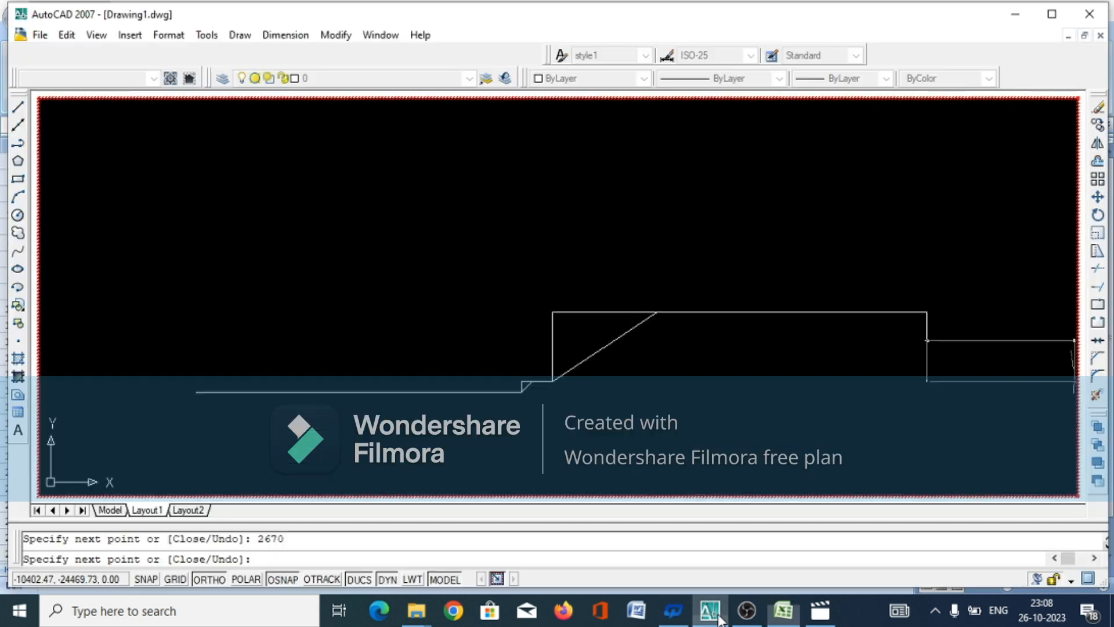
pyautogui.click(783, 612)
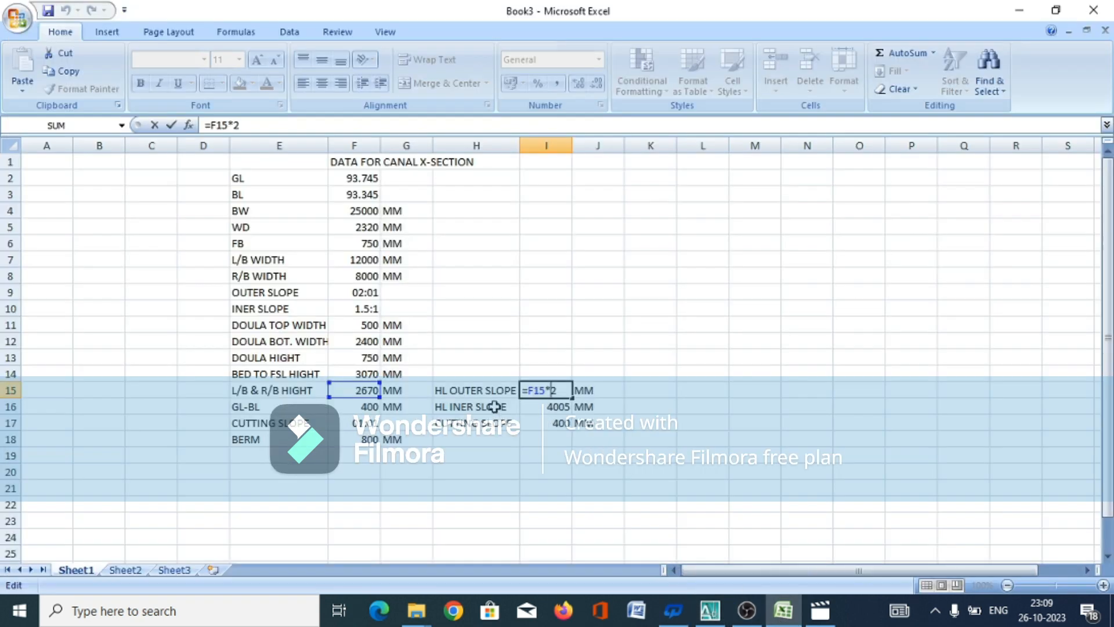
pyautogui.click(587, 451)
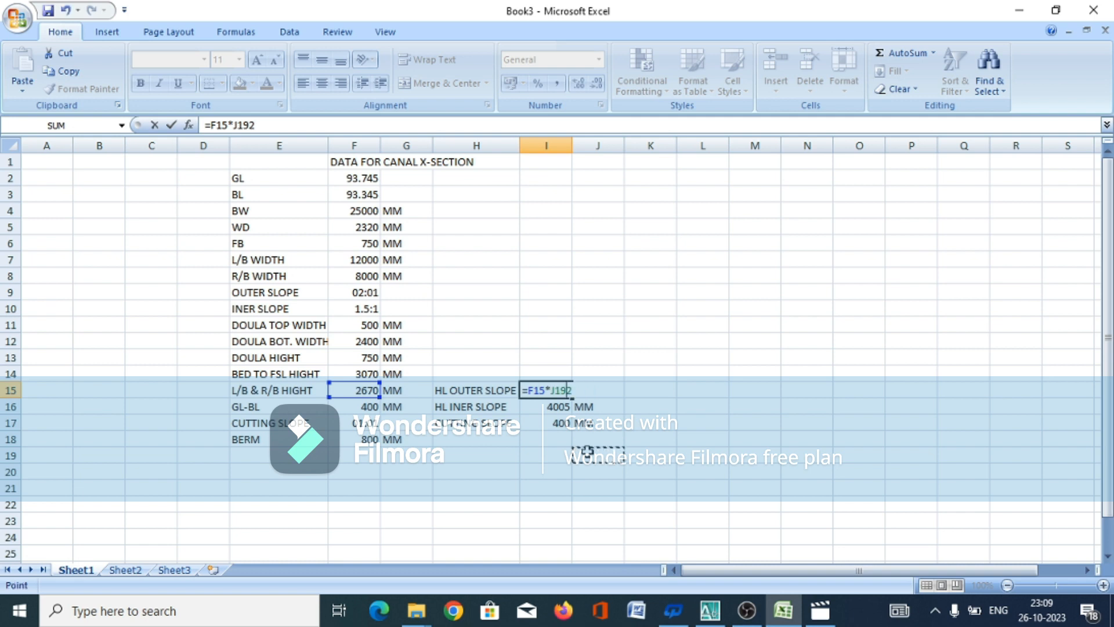
pyautogui.press('BackSpace')
pyautogui.press('BackSpace')
pyautogui.press('BackSpace')
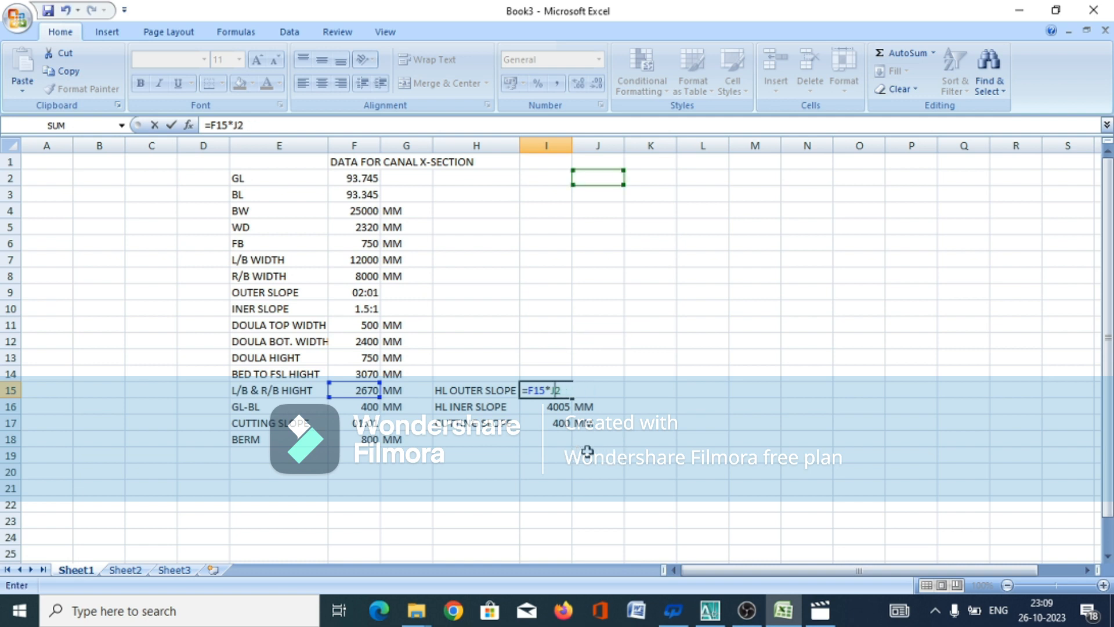
pyautogui.press('Return')
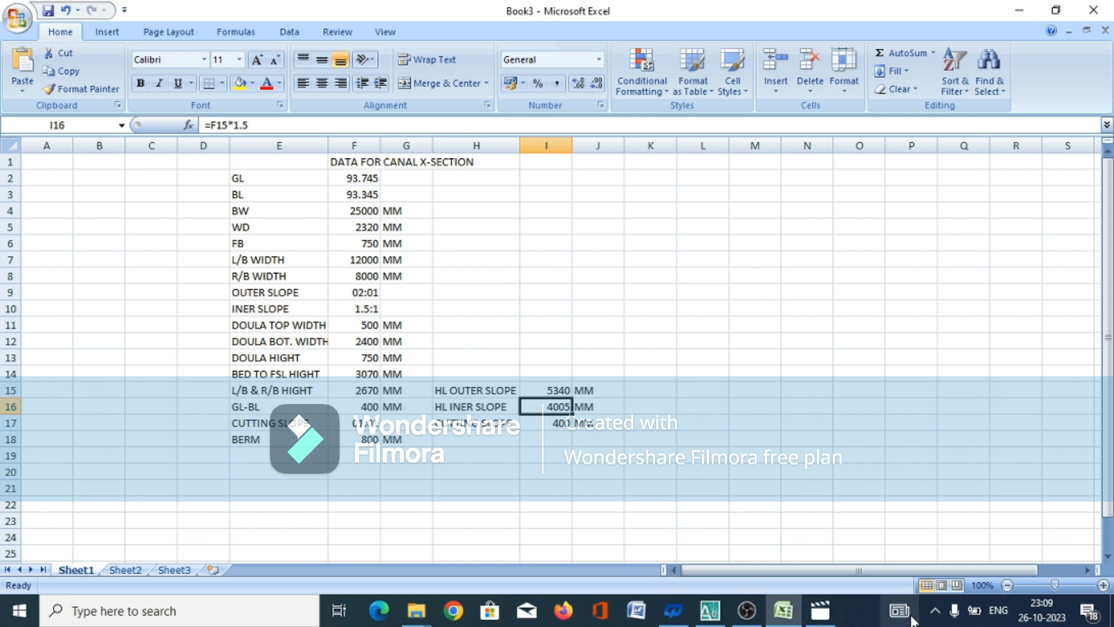
pyautogui.click(709, 611)
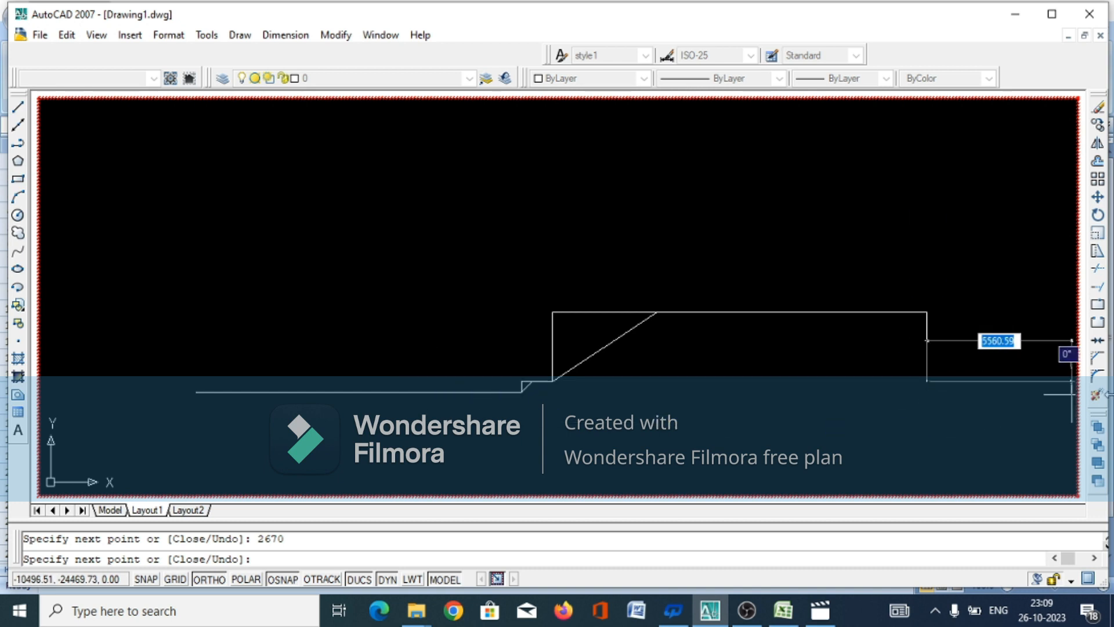
# Draw a 5340 mm horizontal segment to the right and close the outer slope diagonally up to the bank top's outer corner
pyautogui.write('5340')
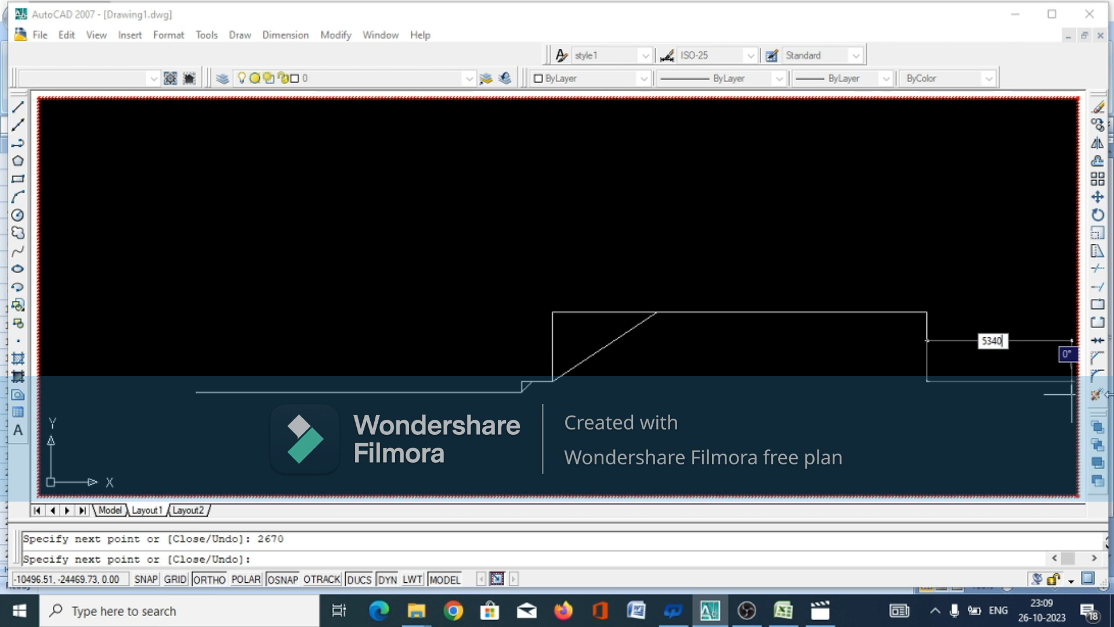
pyautogui.press('Return')
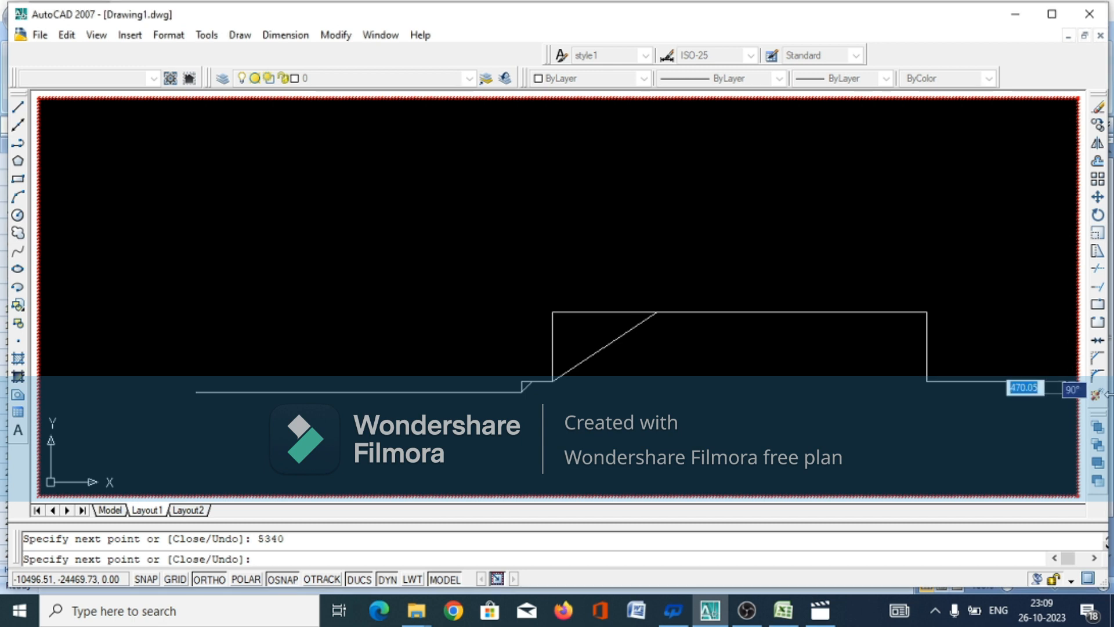
pyautogui.click(927, 312)
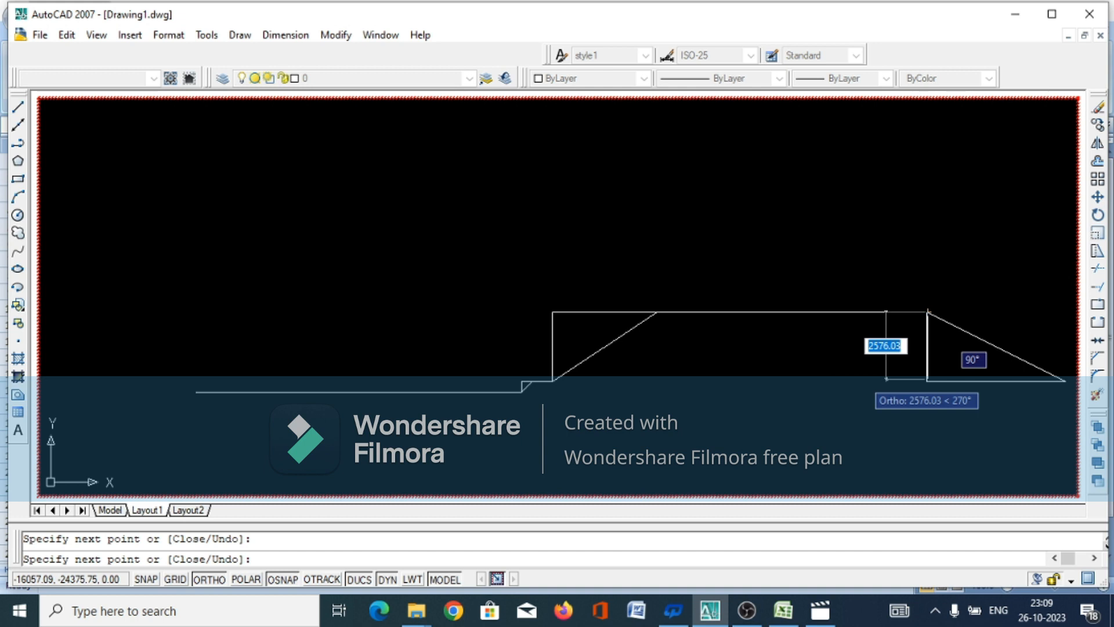
pyautogui.rightClick(863, 378)
pyautogui.click(872, 404)
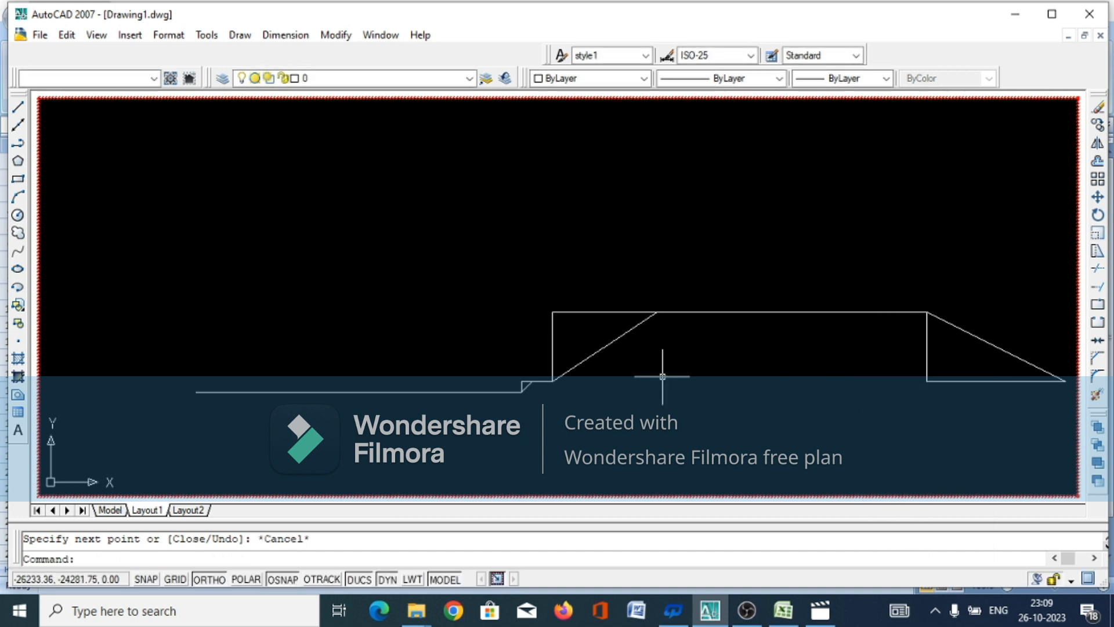
# Start a line at the inner slope's upper end, where it meets the doula base
pyautogui.press('Return')
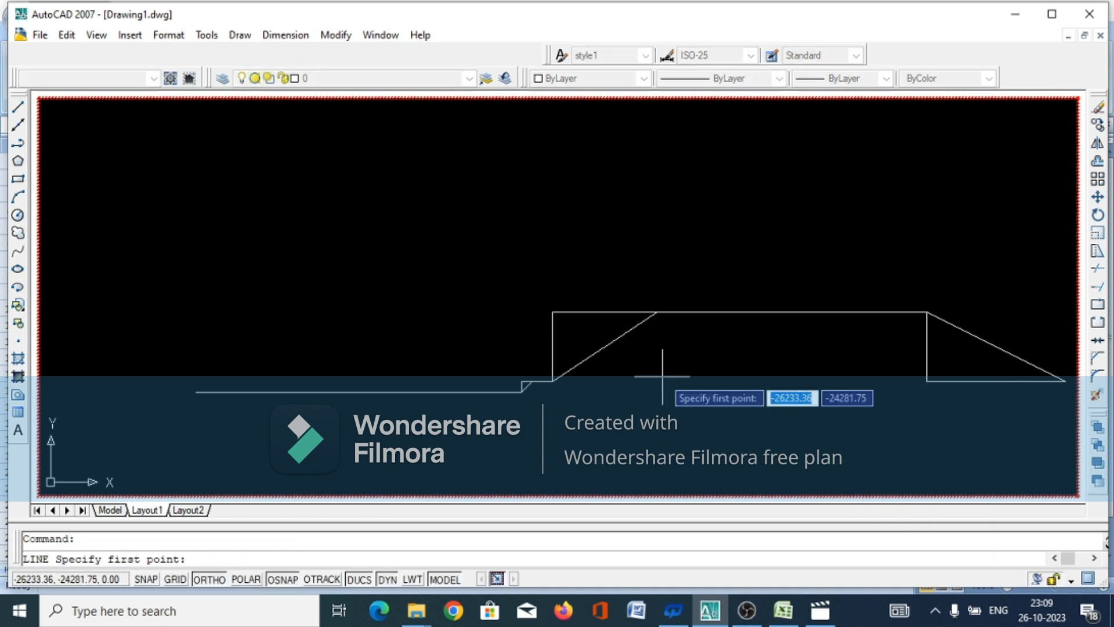
pyautogui.click(657, 312)
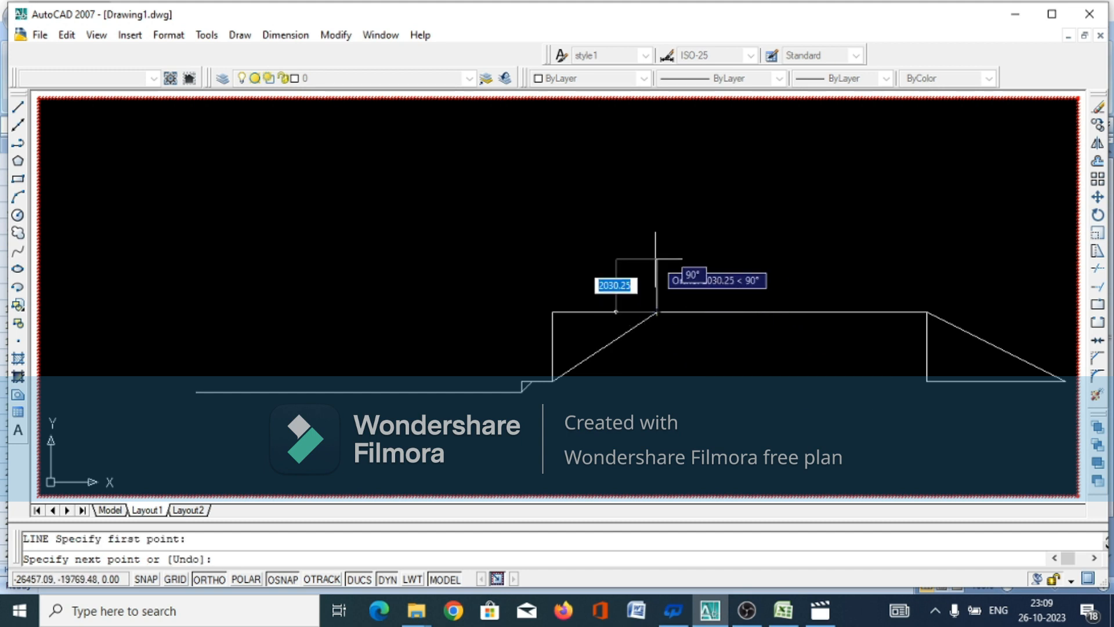
# Try to draw the doula's vertical rise with a 1125 mm horizontal segment to the right, and undo both segments
pyautogui.write('75')
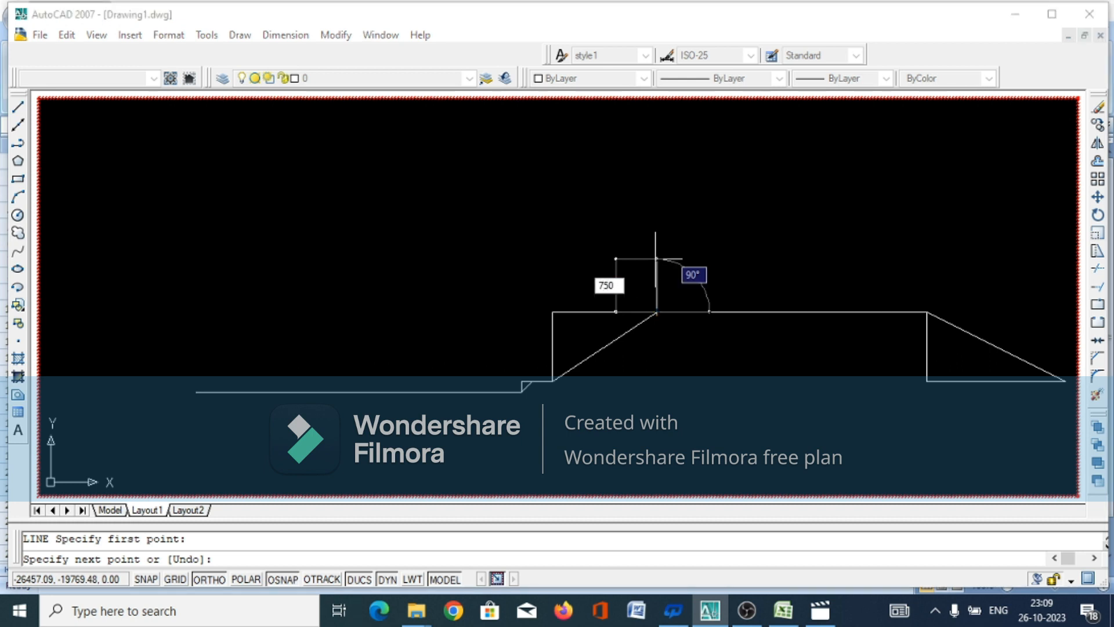
pyautogui.write('0')
pyautogui.press('Return')
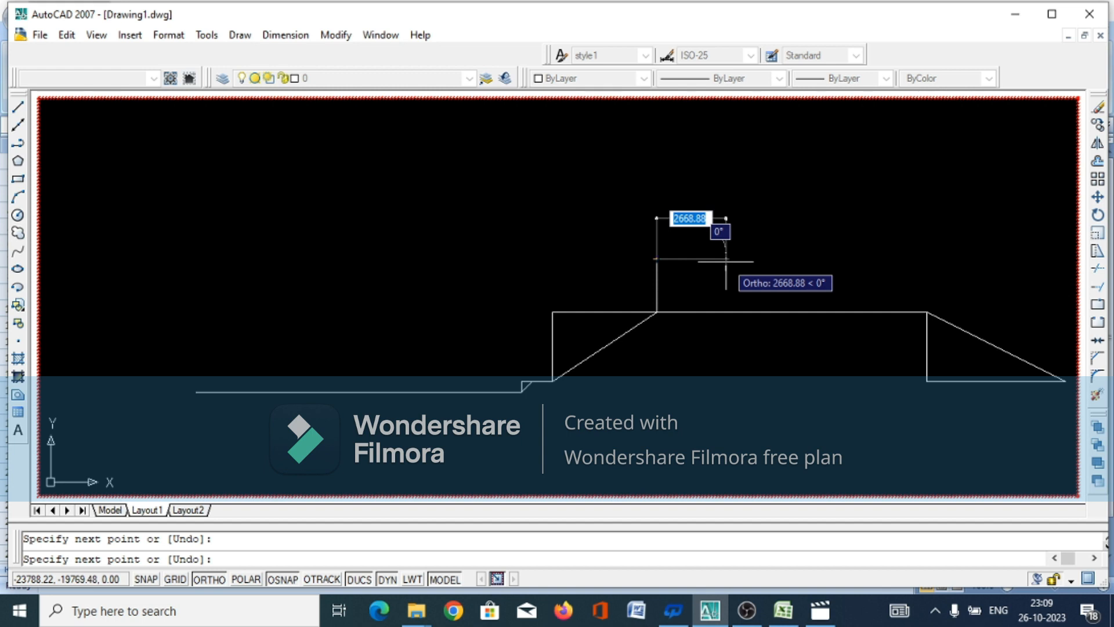
pyautogui.write('11')
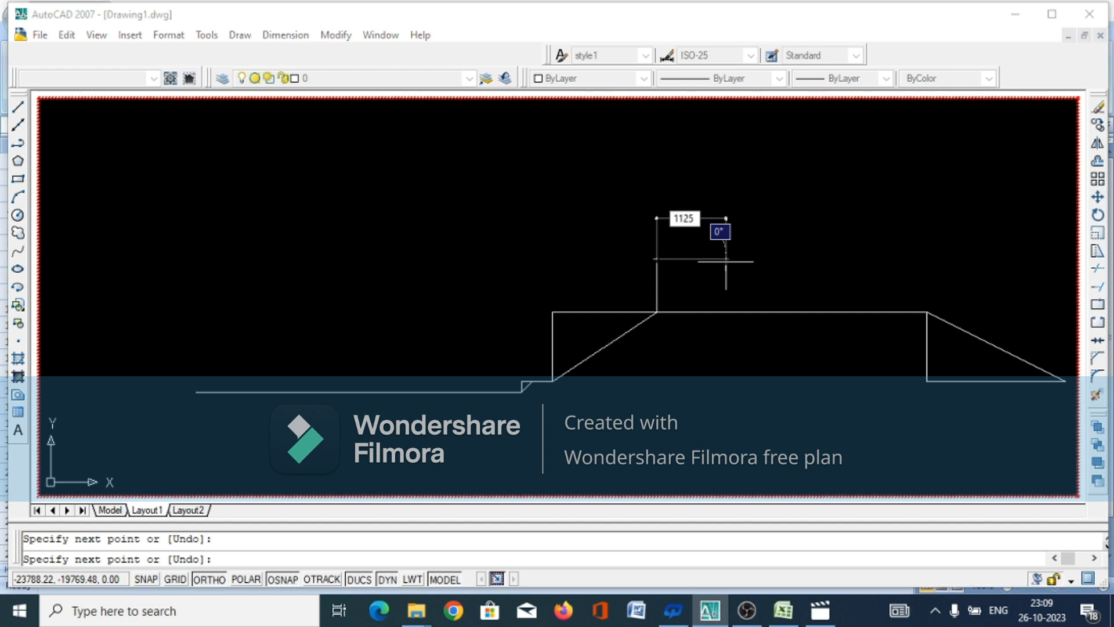
pyautogui.write('25')
pyautogui.press('Return')
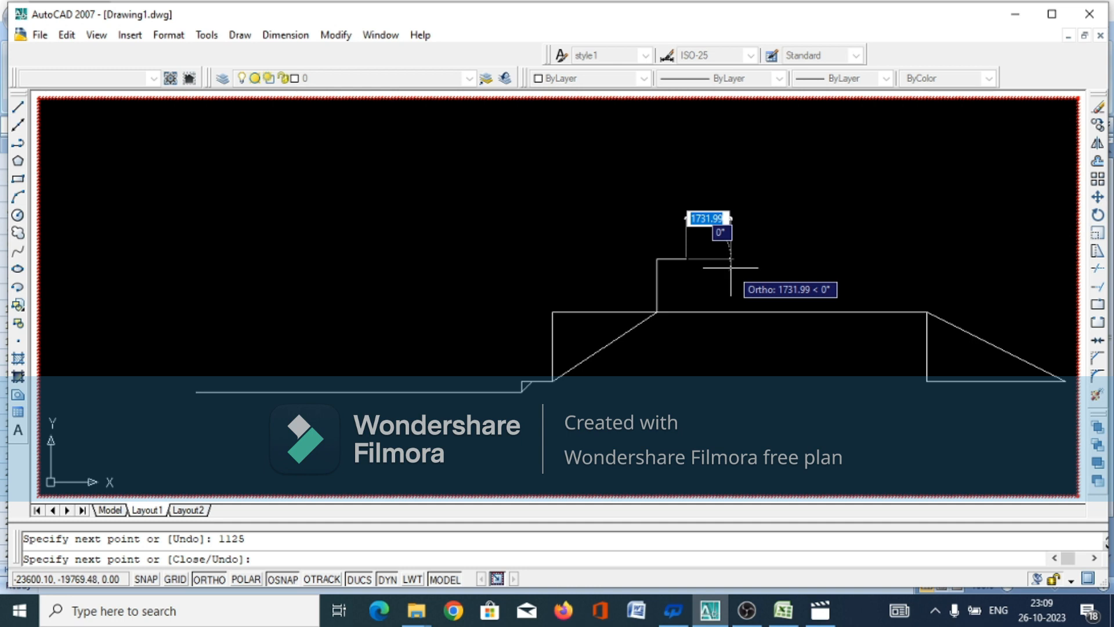
pyautogui.hotkey('ctrl', 'z')
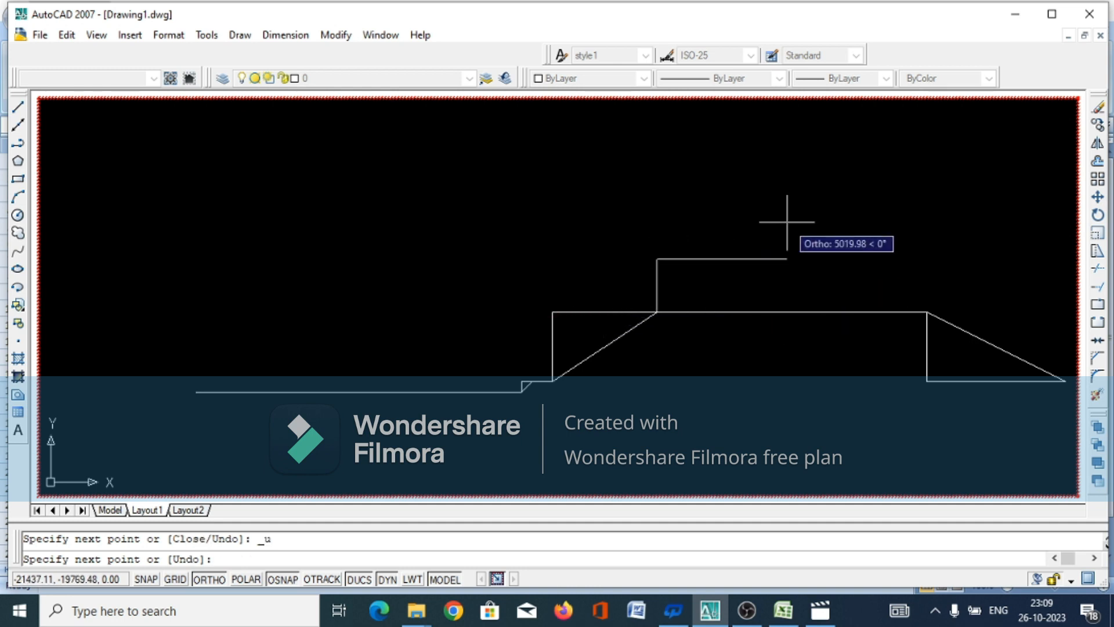
pyautogui.write('1125')
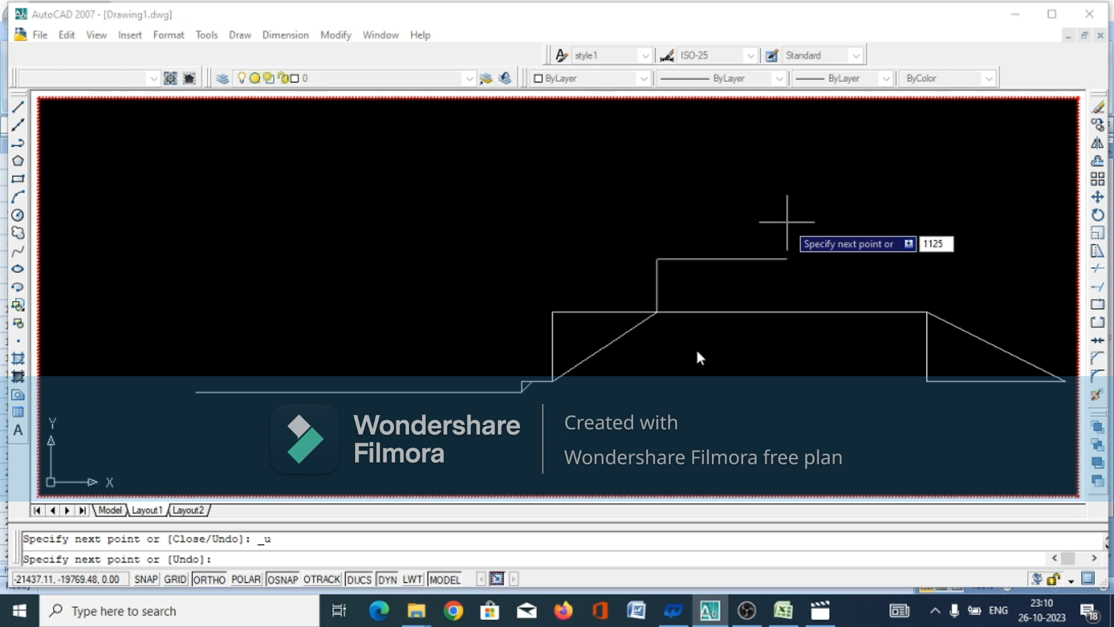
pyautogui.press('Return')
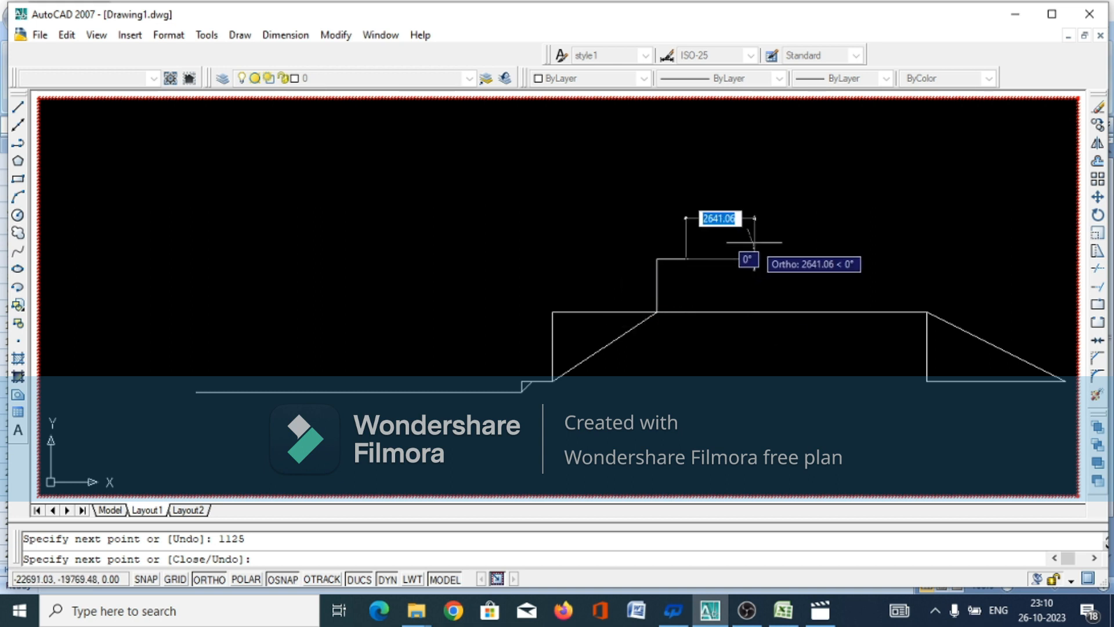
pyautogui.hotkey('ctrl', 'z')
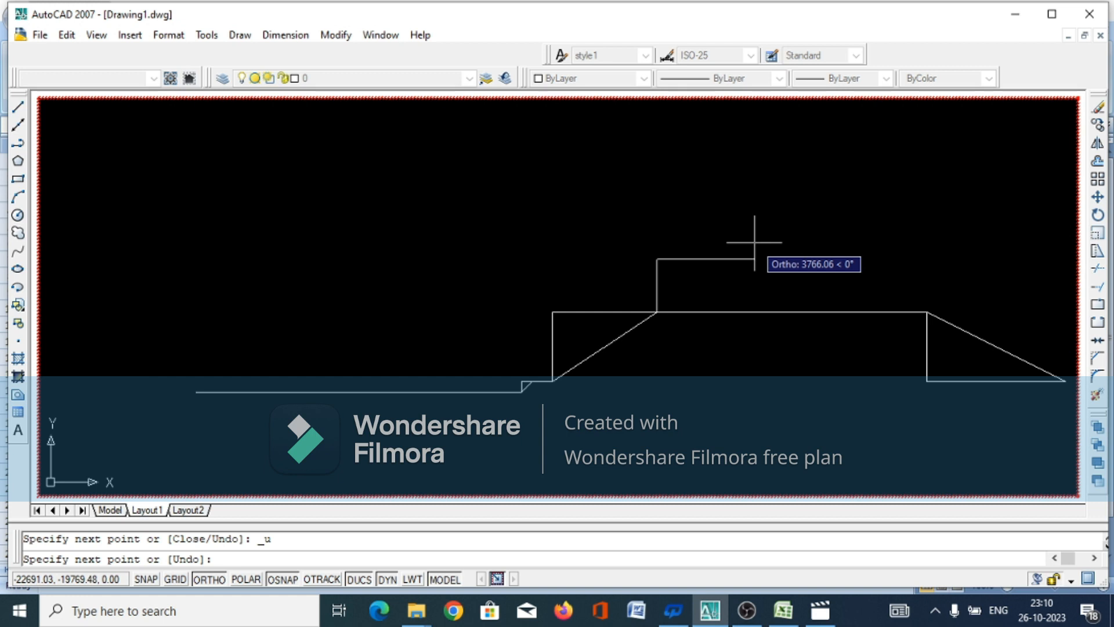
pyautogui.hotkey('ctrl', 'z')
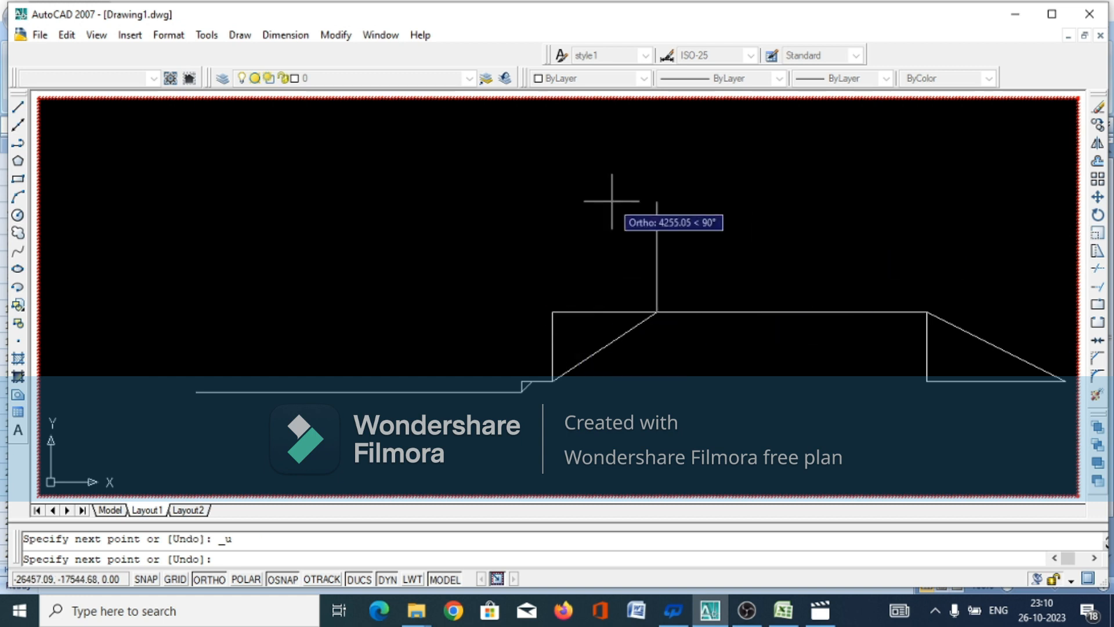
# Draw the doula's inner slope triangle with a 750 mm rise, a 1125 mm run to the right, and a diagonal back to the start
pyautogui.write('750')
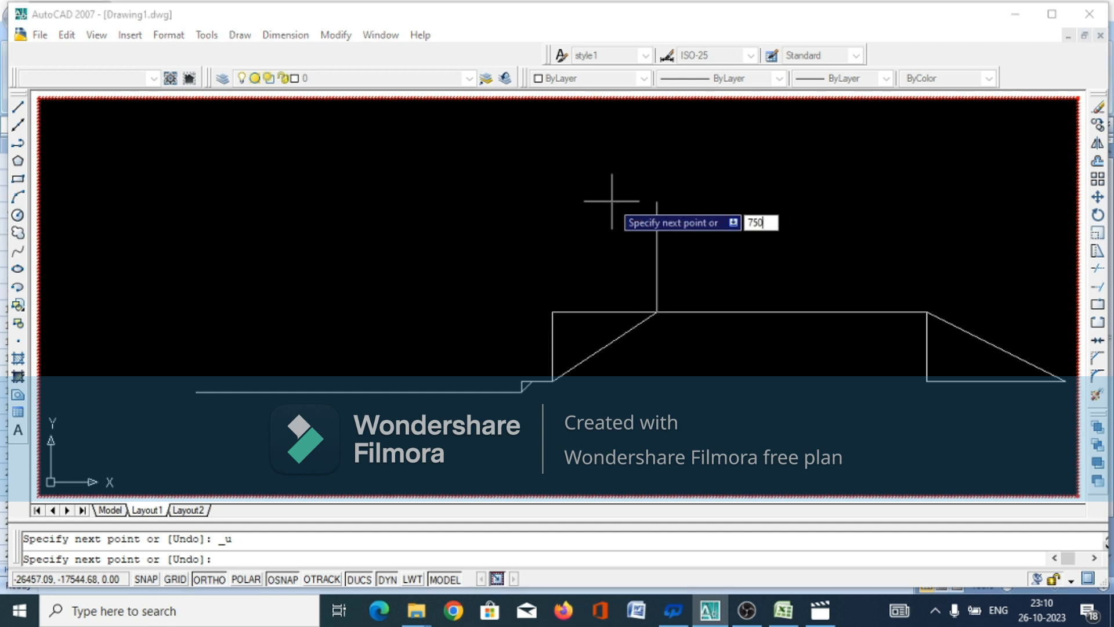
pyautogui.press('Return')
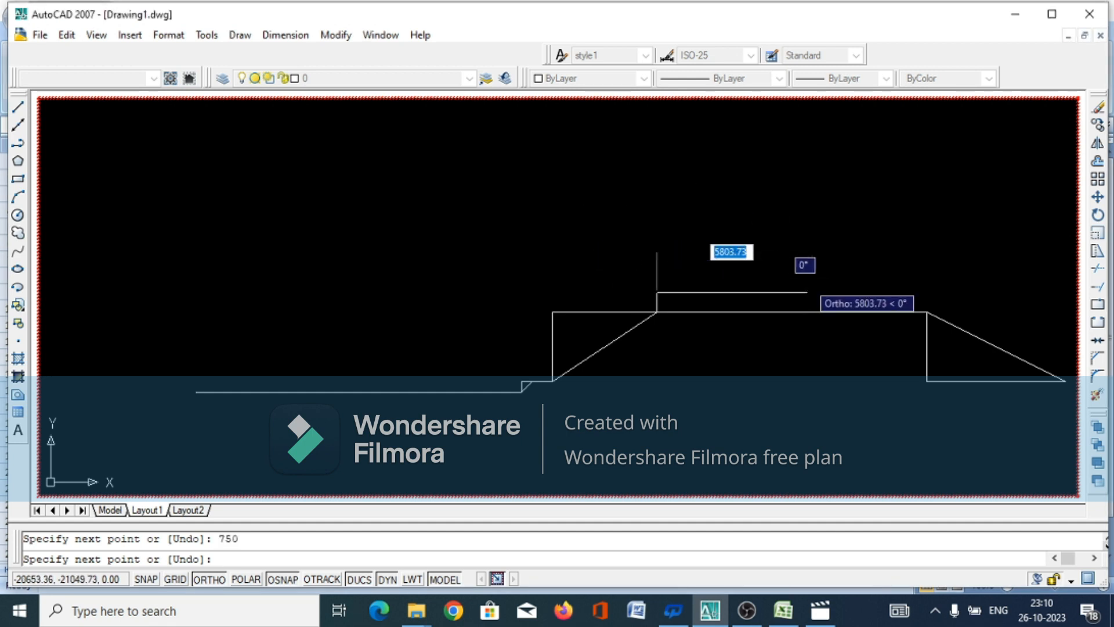
pyautogui.write('11')
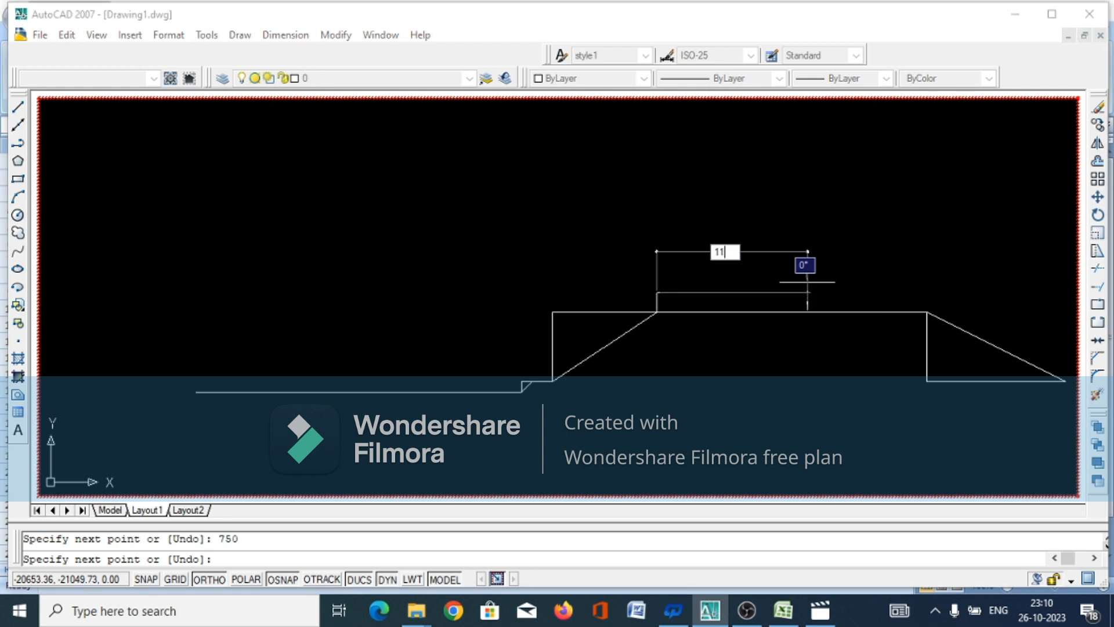
pyautogui.write('25')
pyautogui.press('Return')
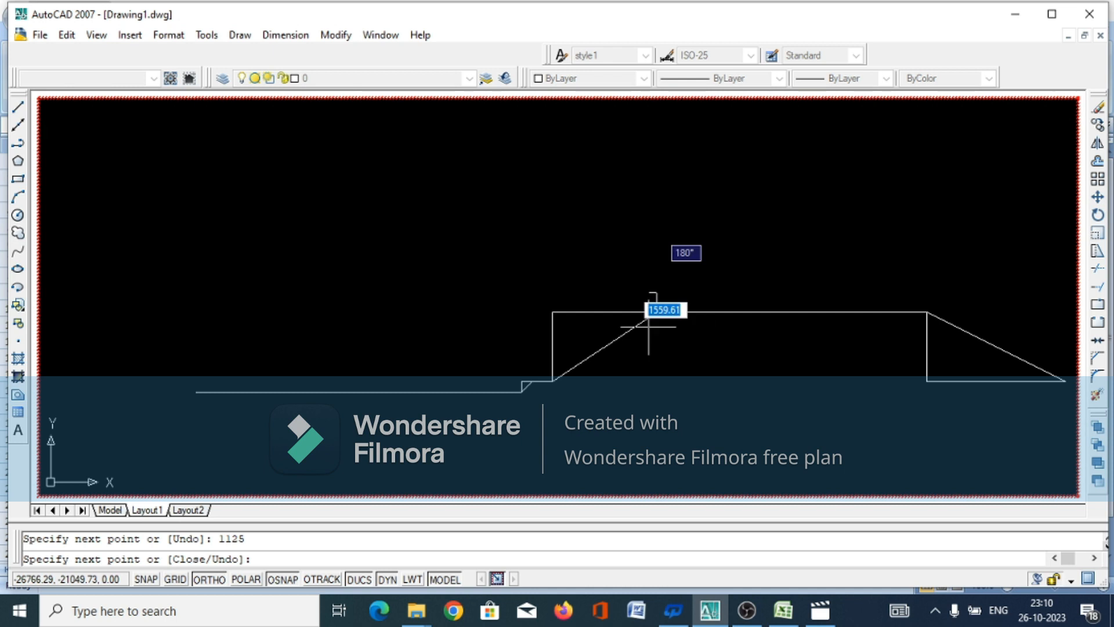
pyautogui.click(656, 311)
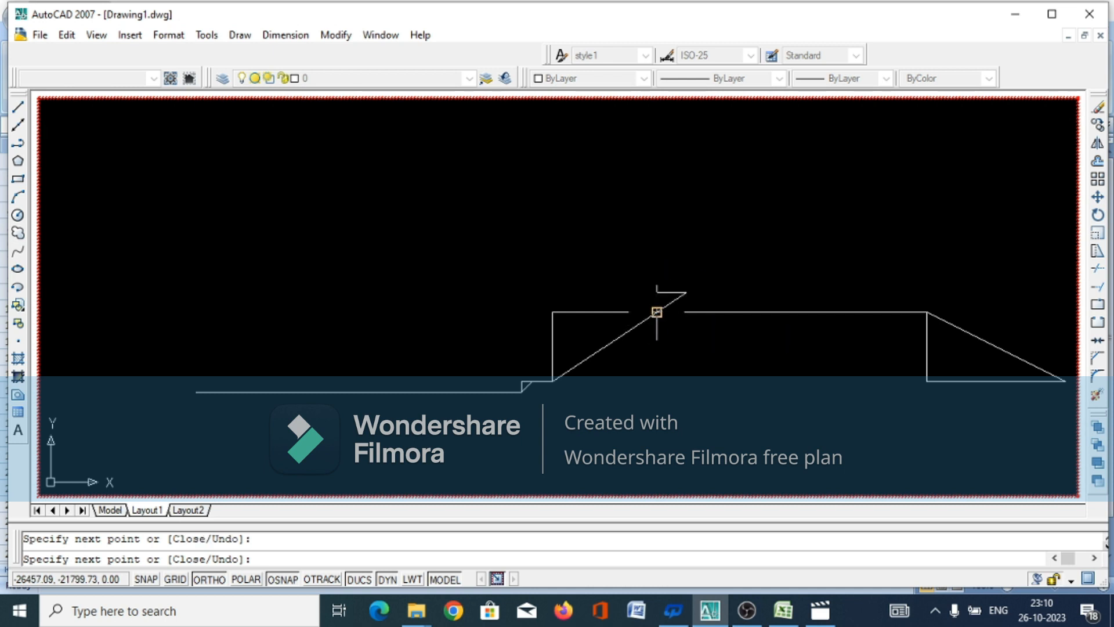
pyautogui.rightClick(663, 386)
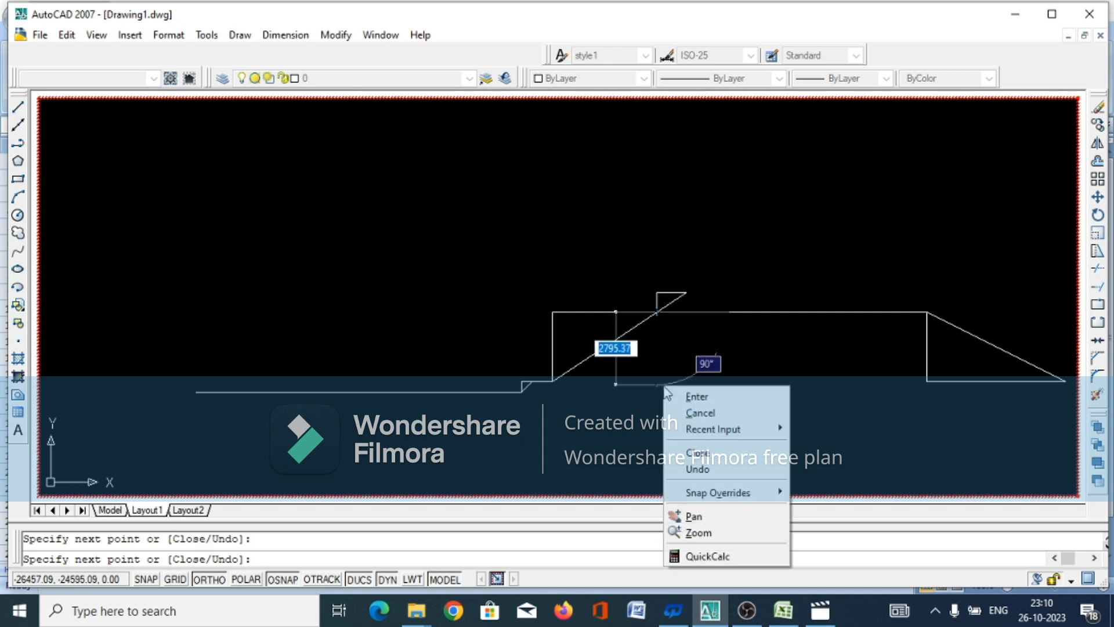
pyautogui.click(706, 413)
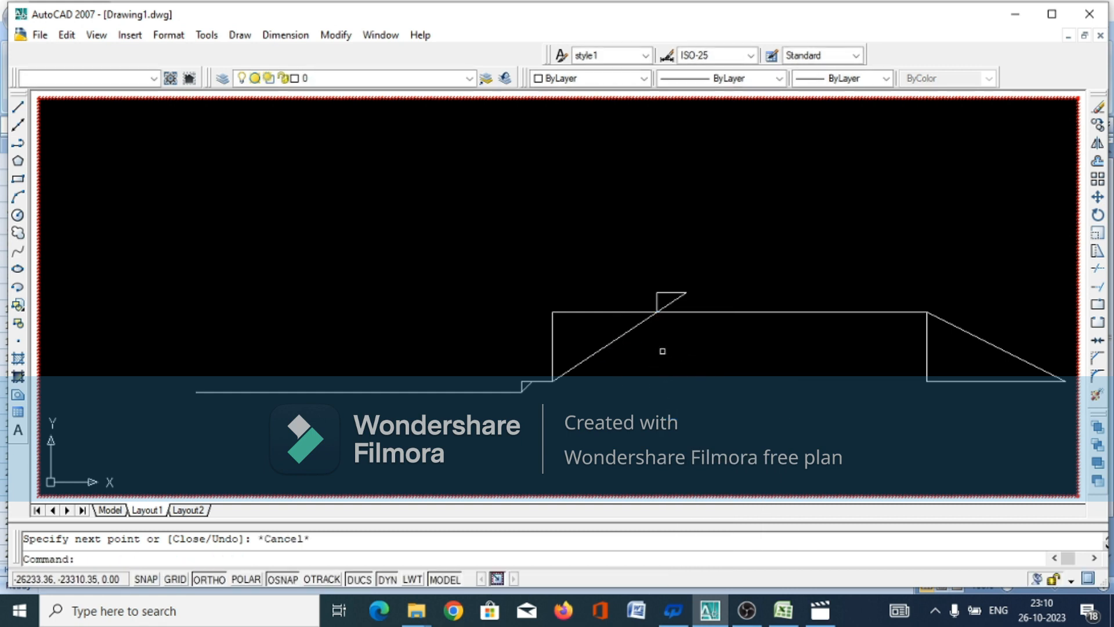
# From the doula slope's upper end, draw a 500 mm top to the right and slope down to the doula base's outer end
pyautogui.press('Return')
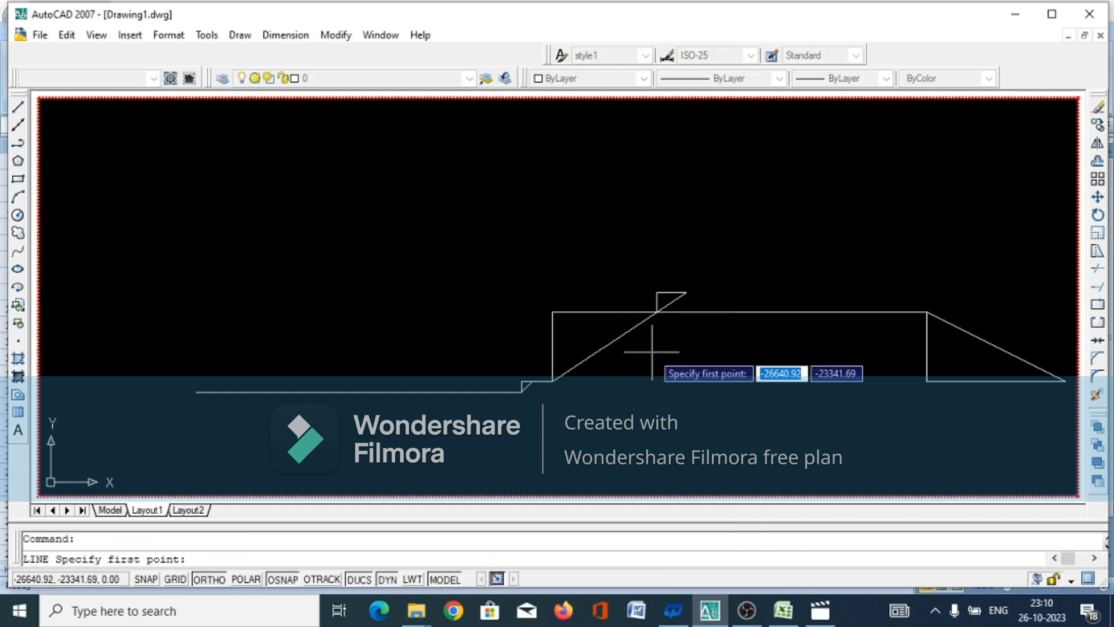
pyautogui.click(686, 292)
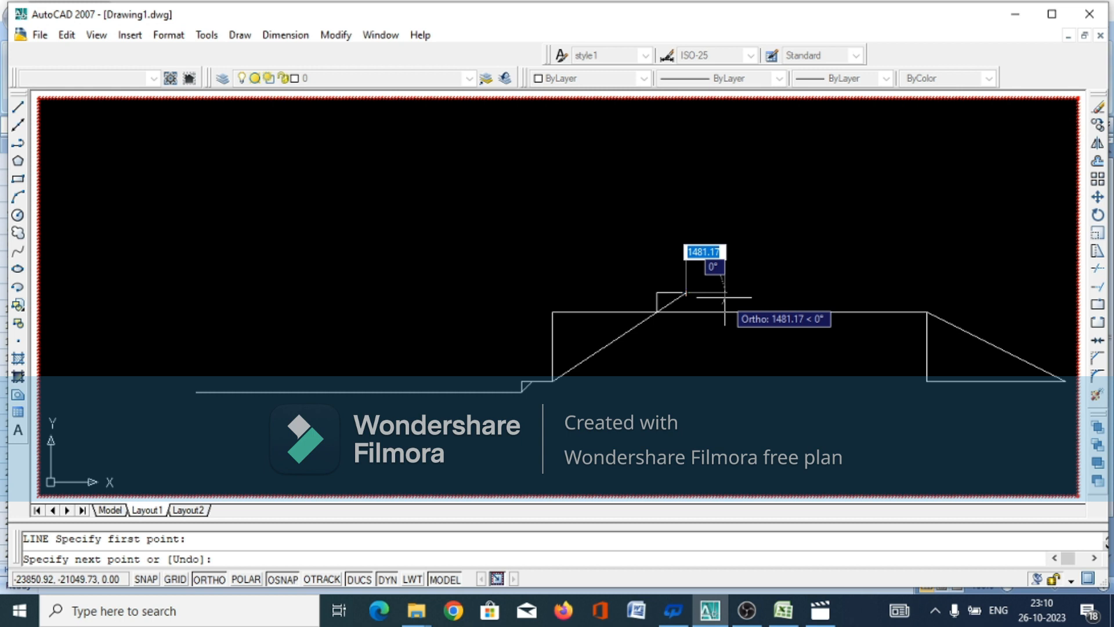
pyautogui.write('50')
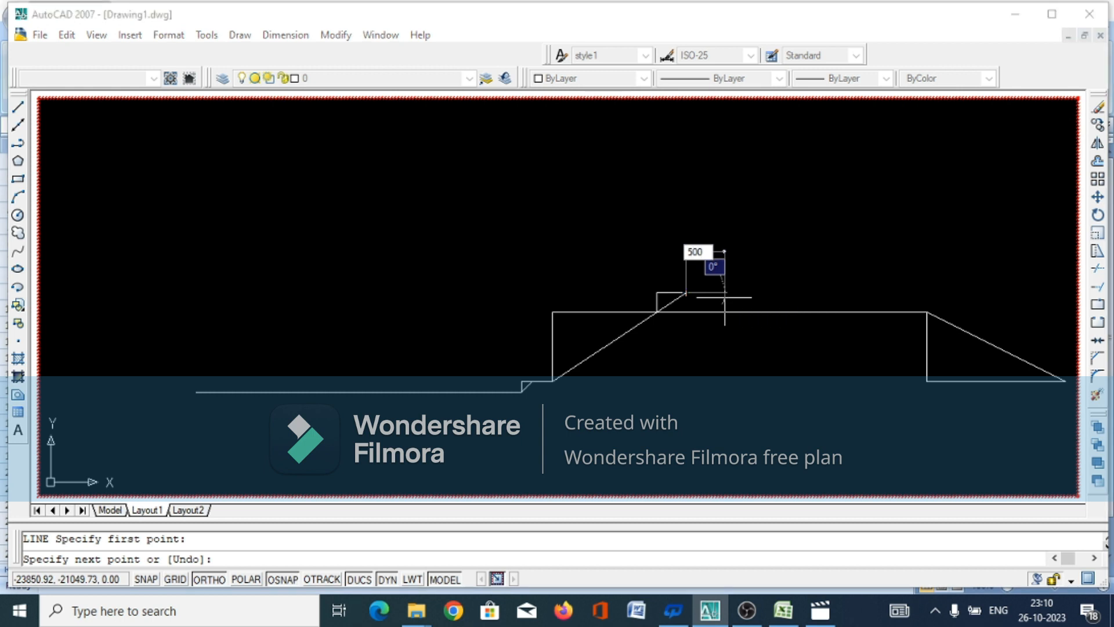
pyautogui.write('0')
pyautogui.press('Return')
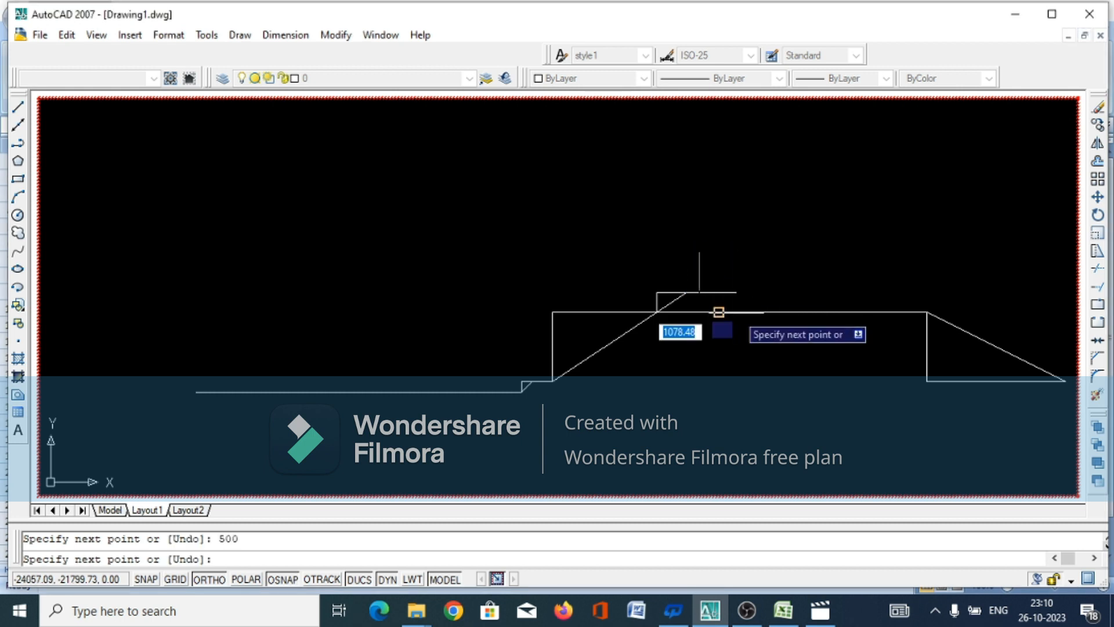
pyautogui.click(720, 311)
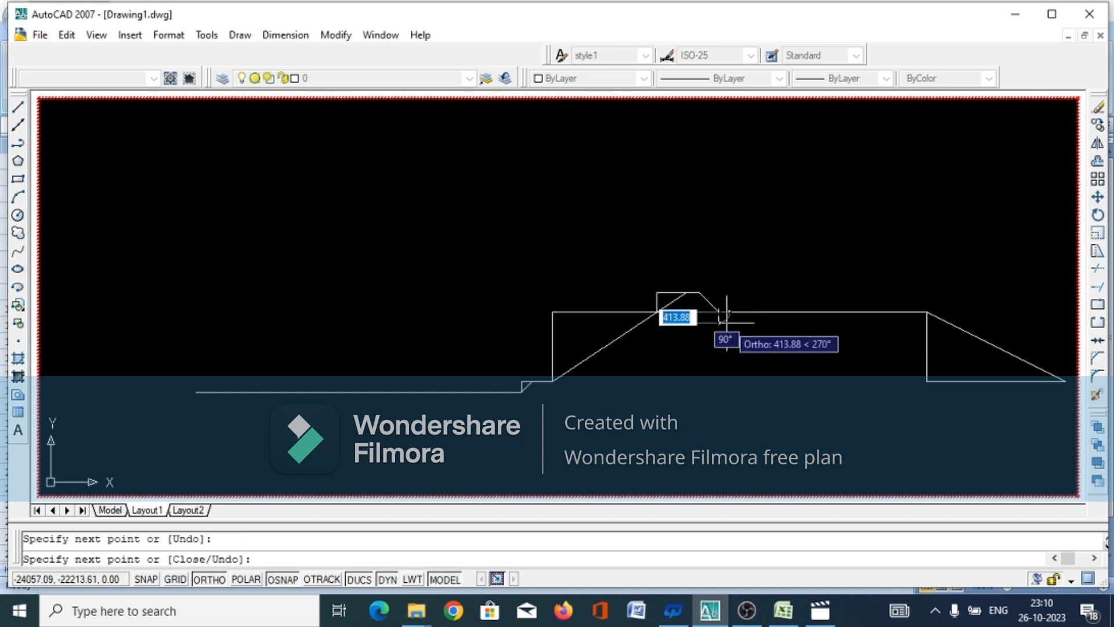
pyautogui.rightClick(726, 322)
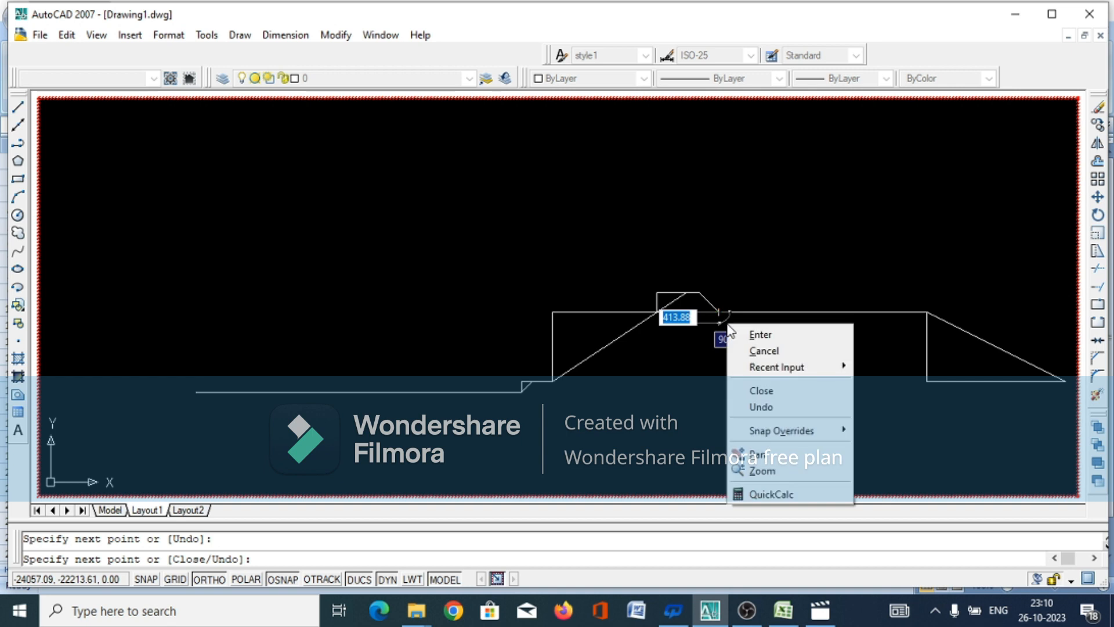
pyautogui.click(765, 351)
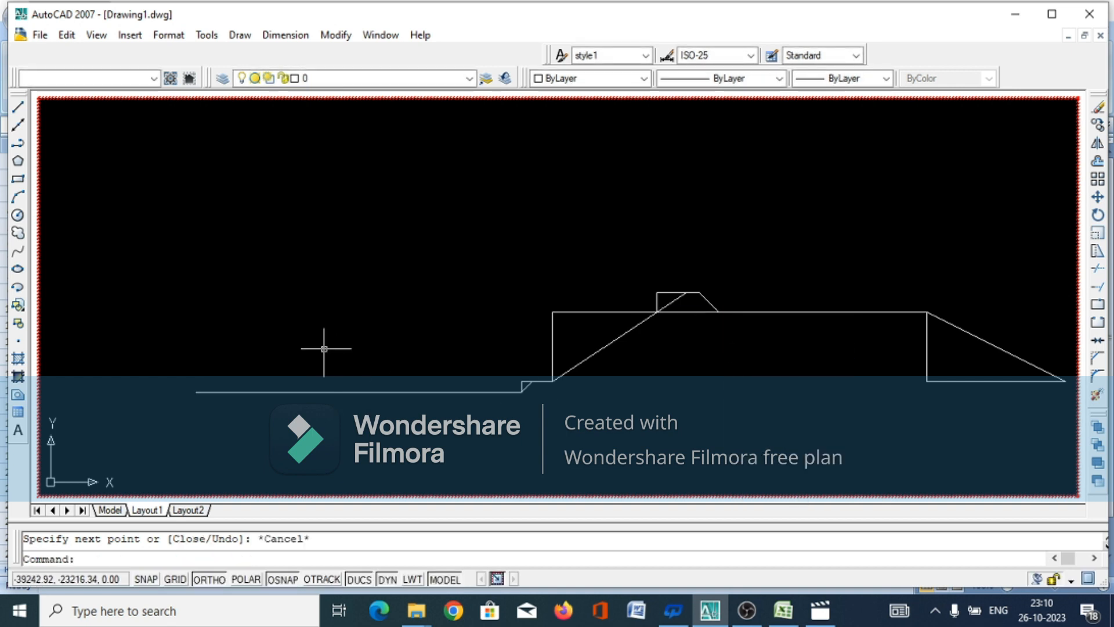
# From the free end of the canal bed line, draw two consecutive vertical segments upward, 2320 mm and 750 mm
pyautogui.click(239, 34)
pyautogui.click(253, 78)
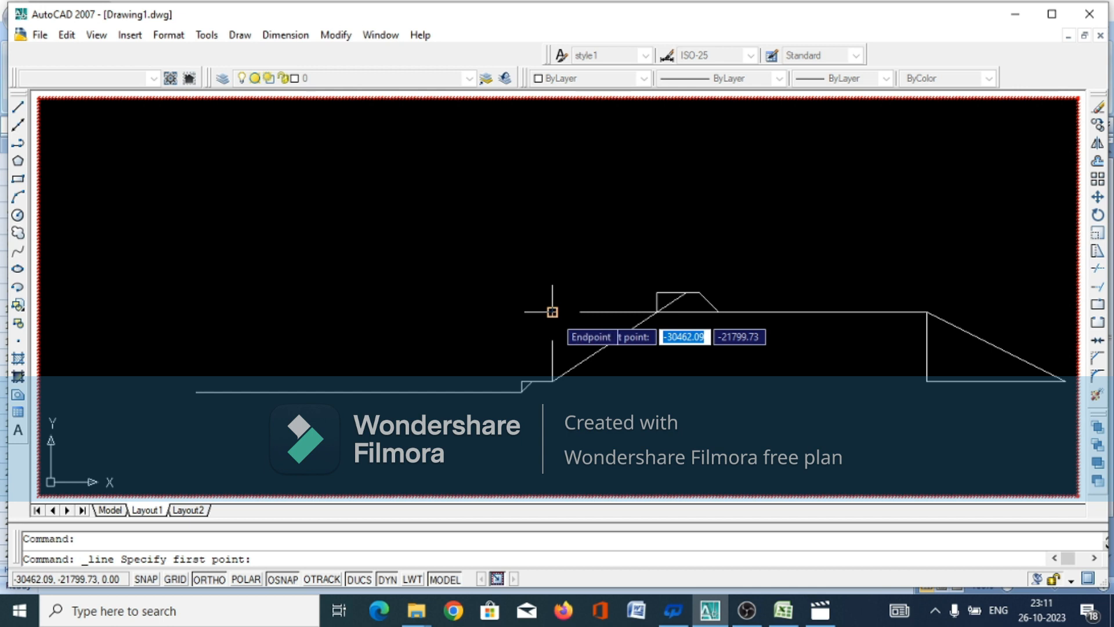
pyautogui.click(196, 391)
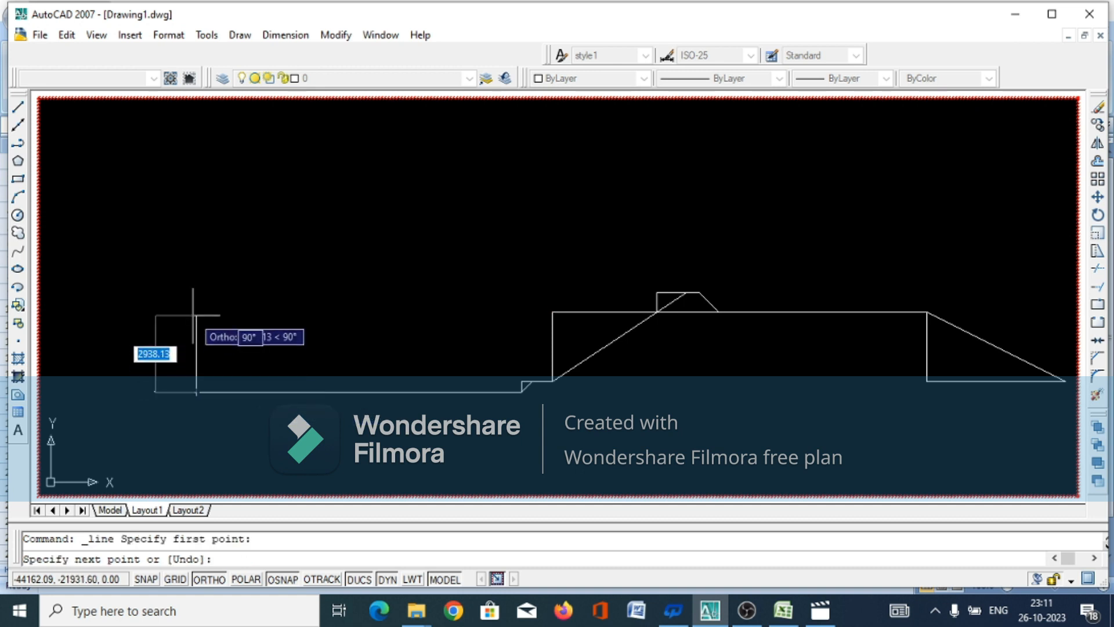
pyautogui.write('26')
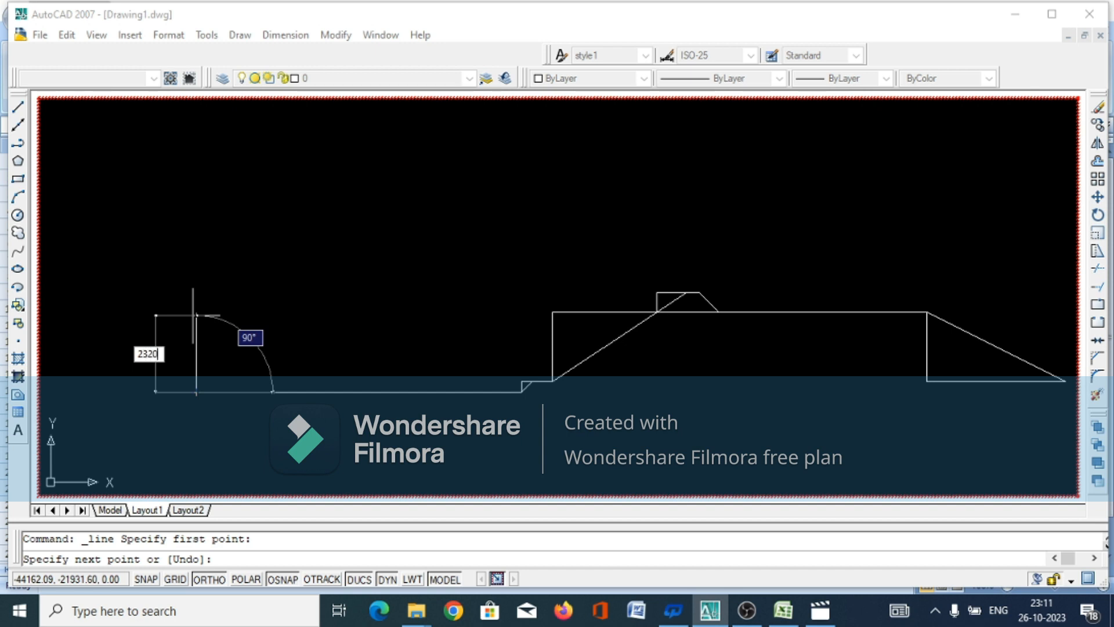
pyautogui.press('Return')
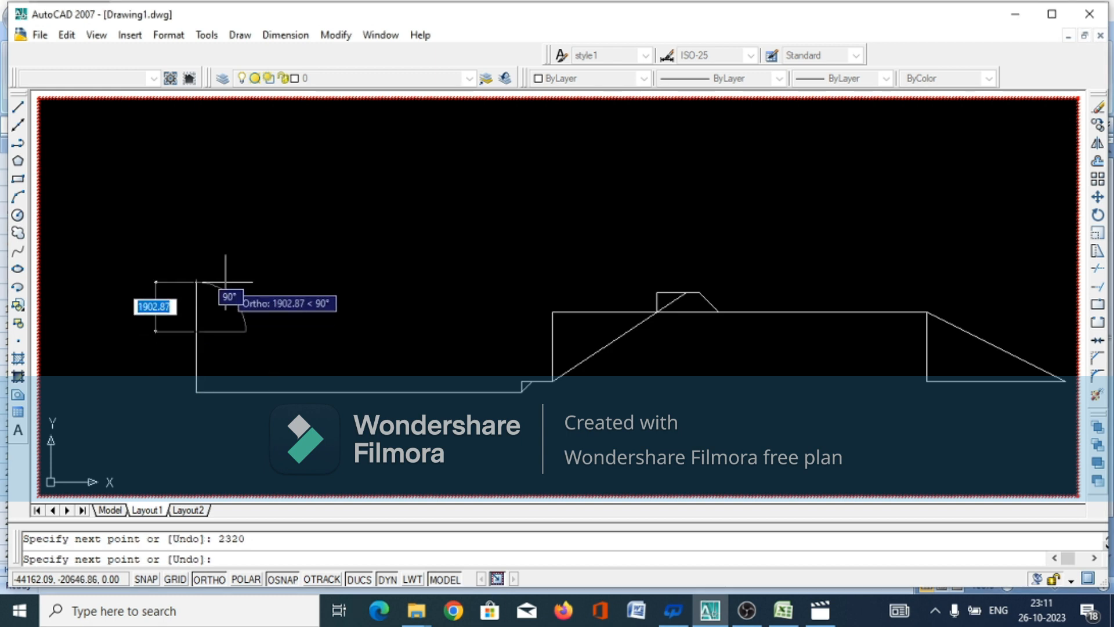
pyautogui.write('750')
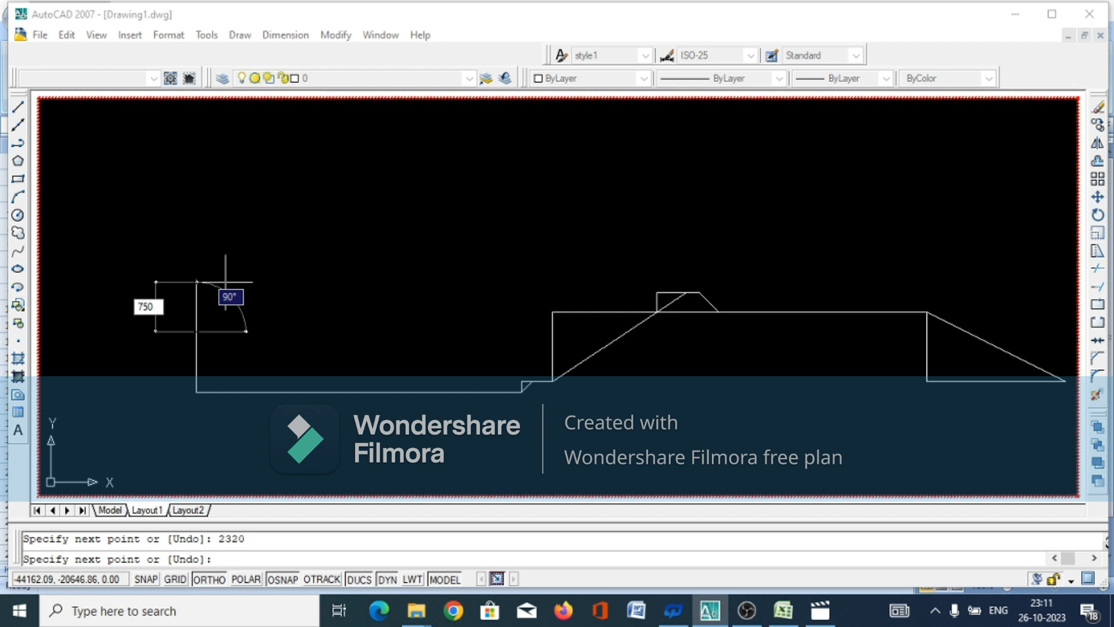
pyautogui.press('Return')
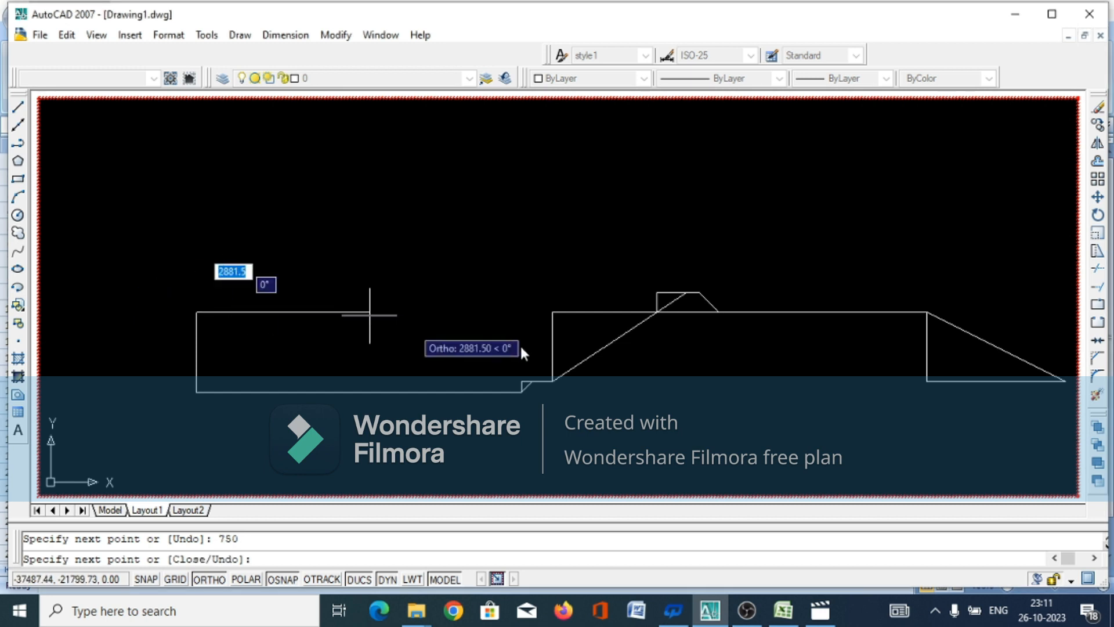
# Continue horizontally from the top of the verticals to the upper end of the inner slope's vertical line and finish the line
pyautogui.click(554, 316)
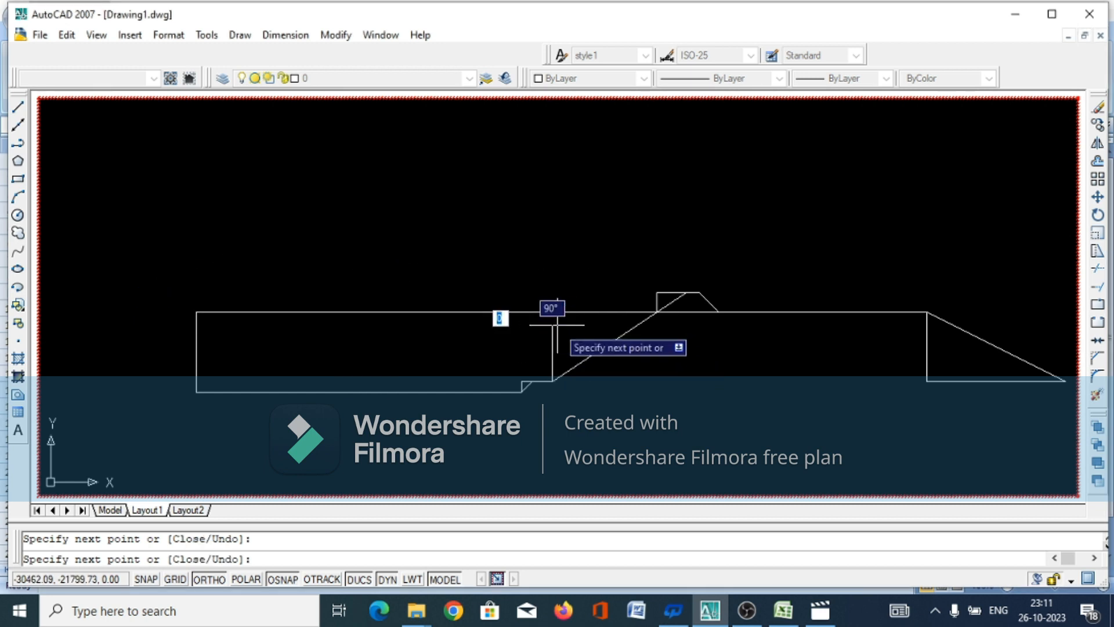
pyautogui.rightClick(534, 361)
pyautogui.click(565, 387)
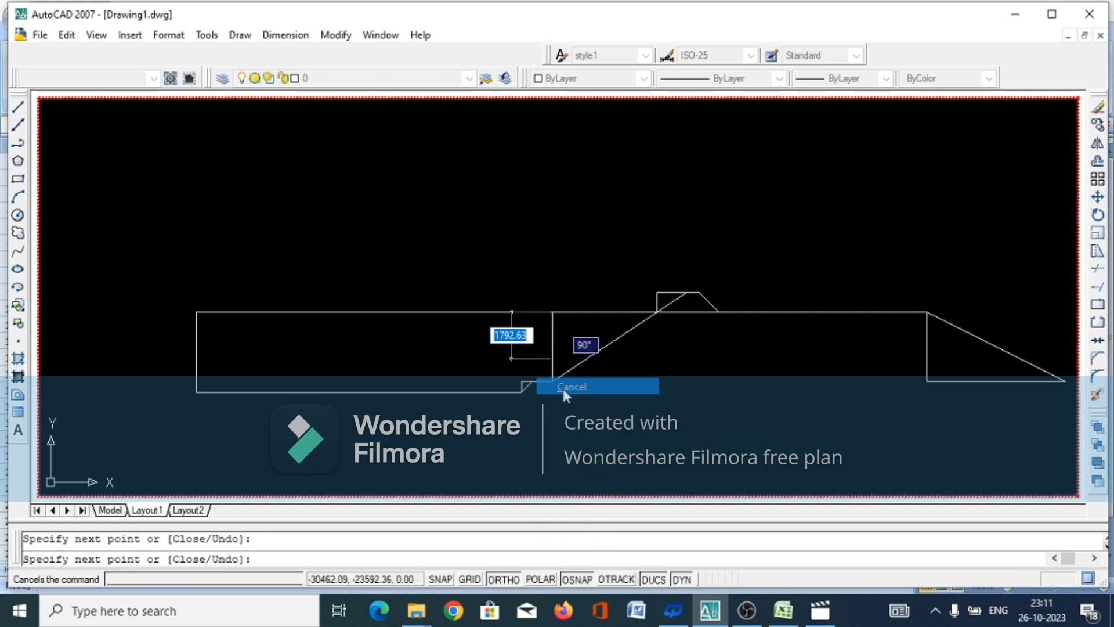
# With object snap off for the end point, draw a horizontal line from the joint between the two bed-end verticals to the inner slope
pyautogui.click(240, 36)
pyautogui.click(251, 77)
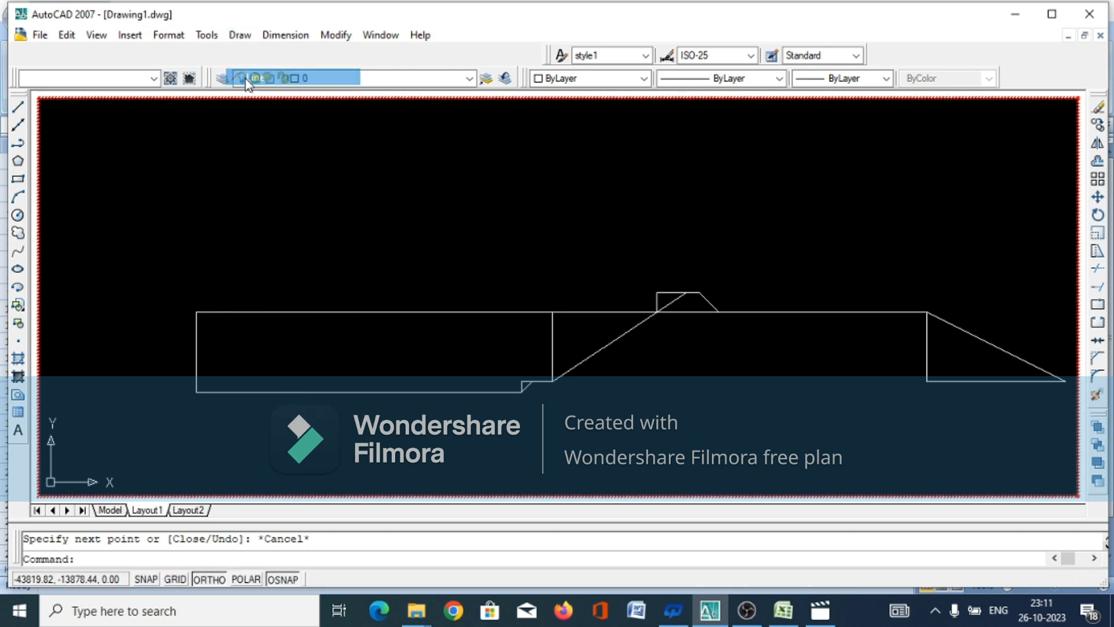
pyautogui.click(196, 331)
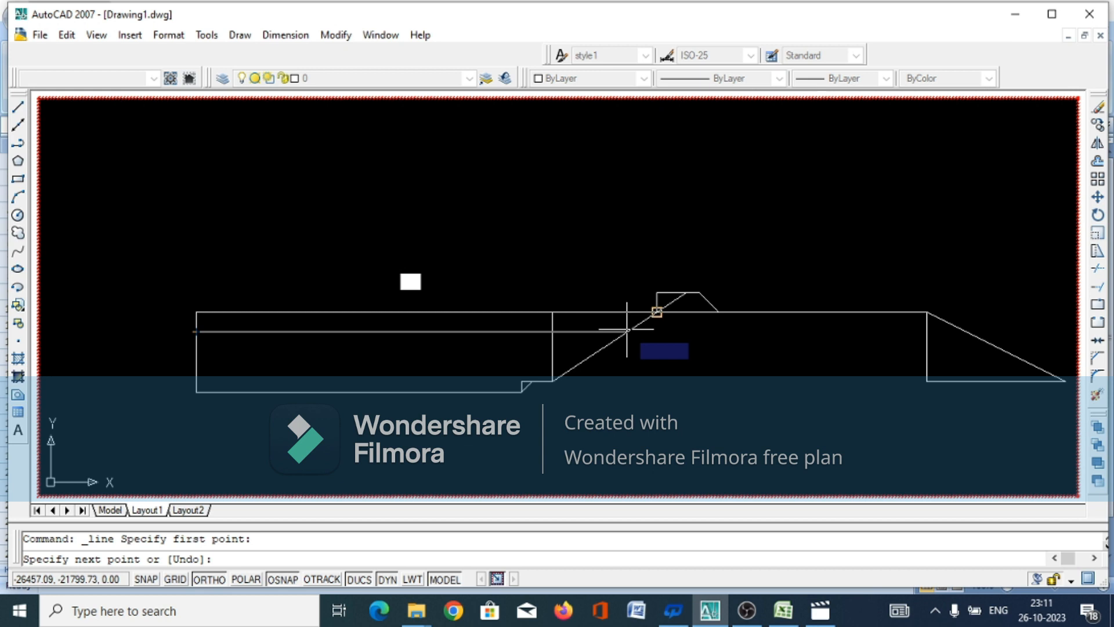
pyautogui.scroll(3, 638, 329)
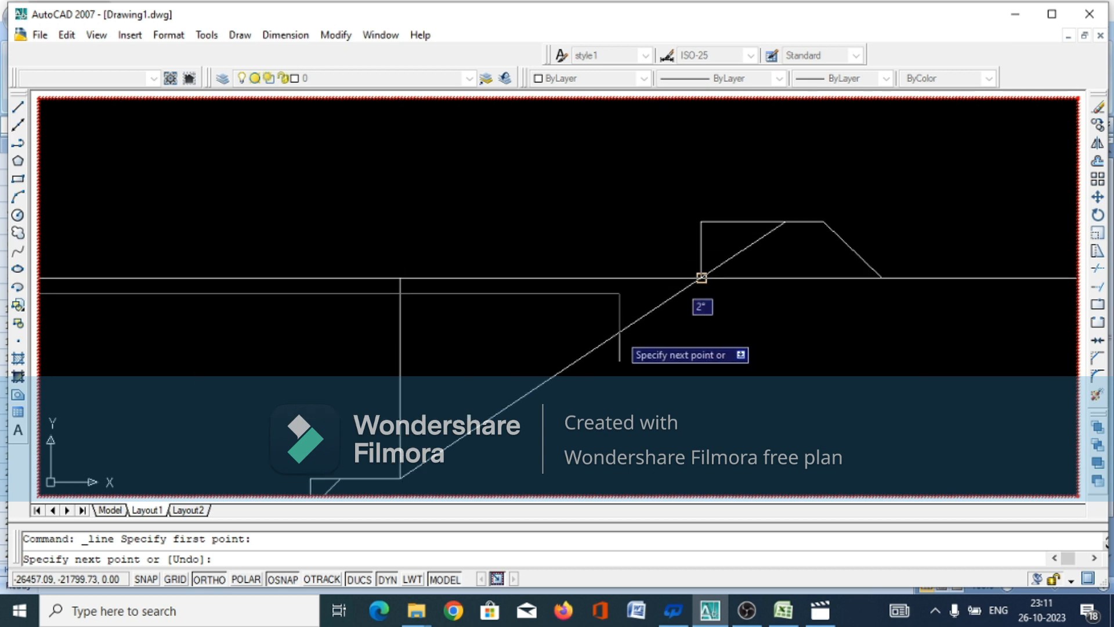
pyautogui.click(701, 278)
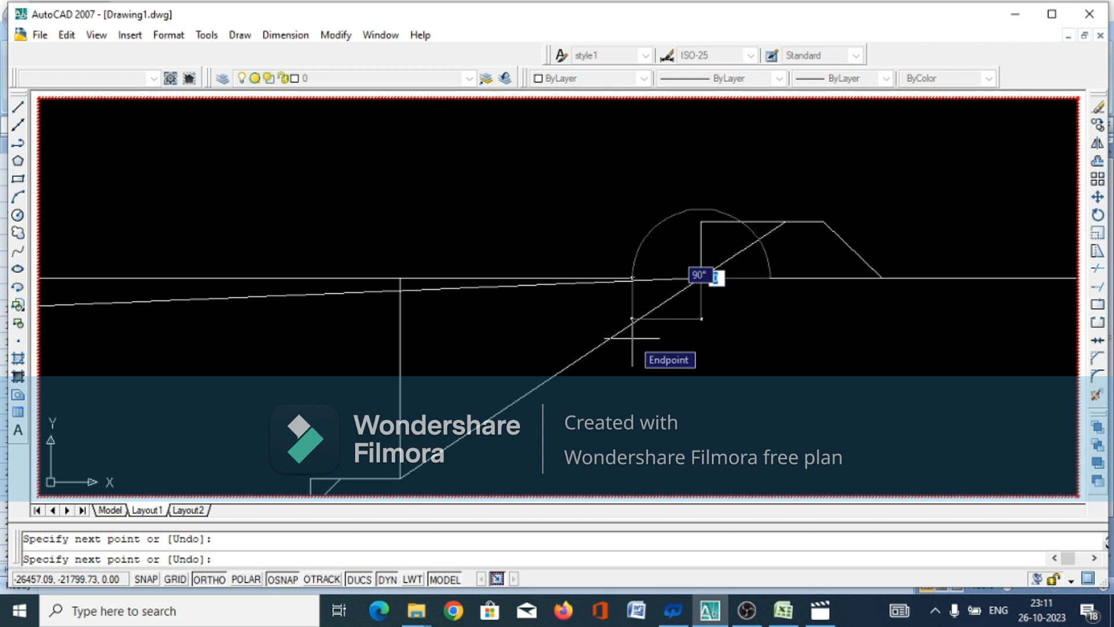
pyautogui.hotkey('ctrl', 'z')
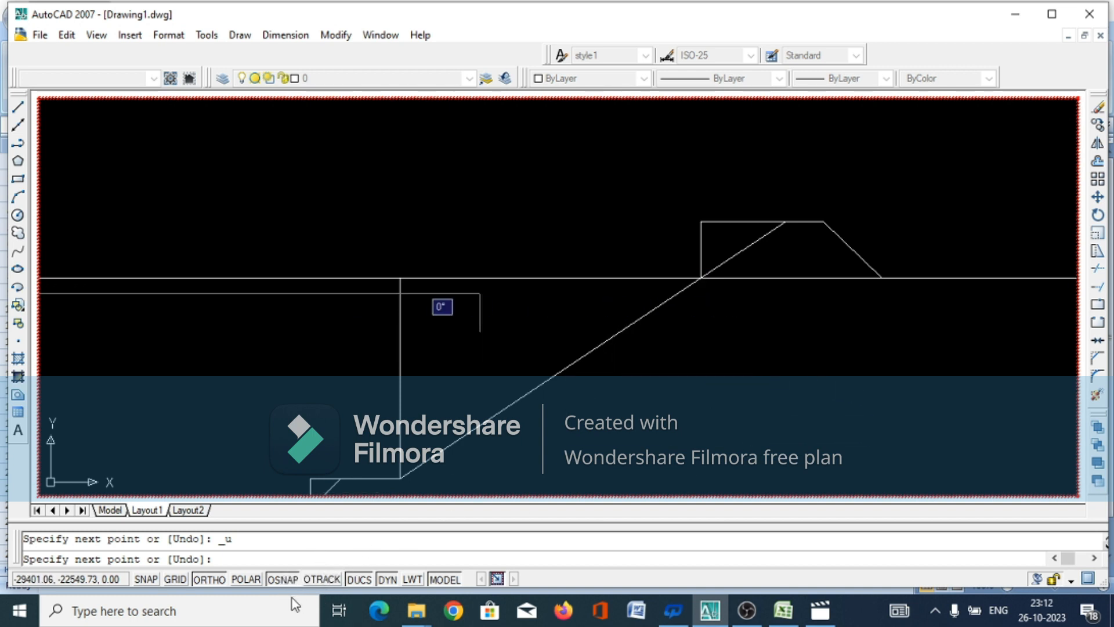
pyautogui.click(281, 580)
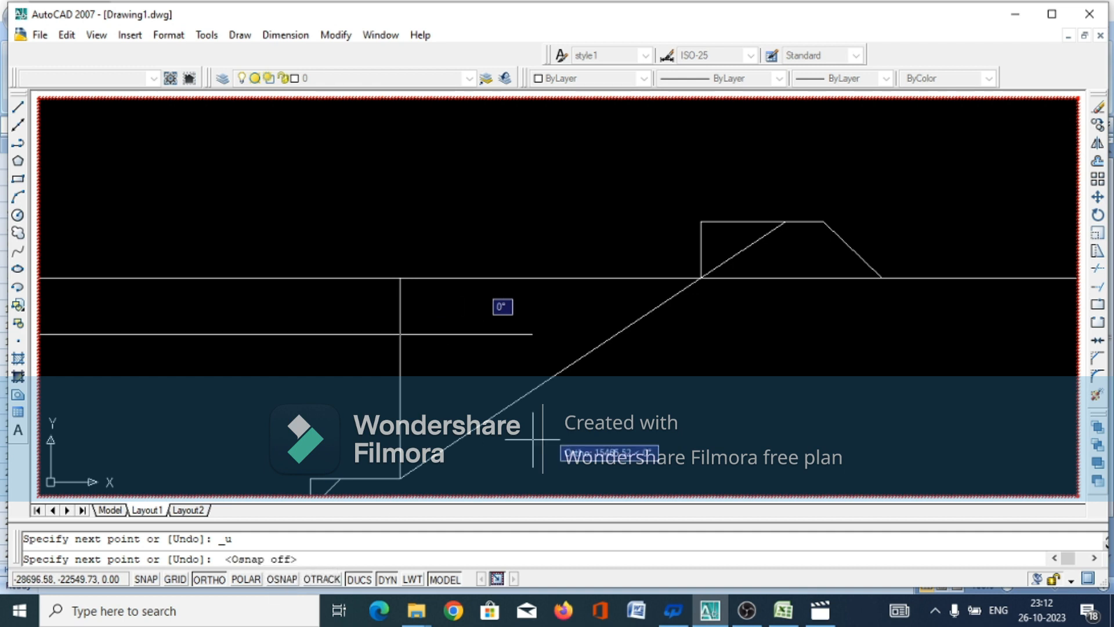
pyautogui.click(621, 333)
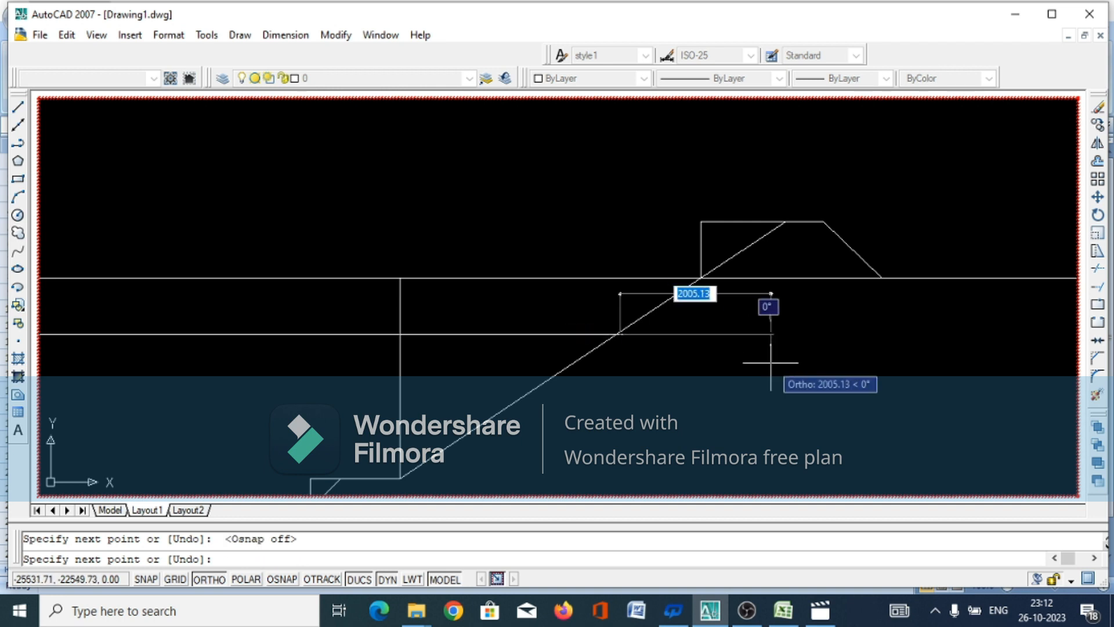
pyautogui.rightClick(771, 363)
pyautogui.click(796, 391)
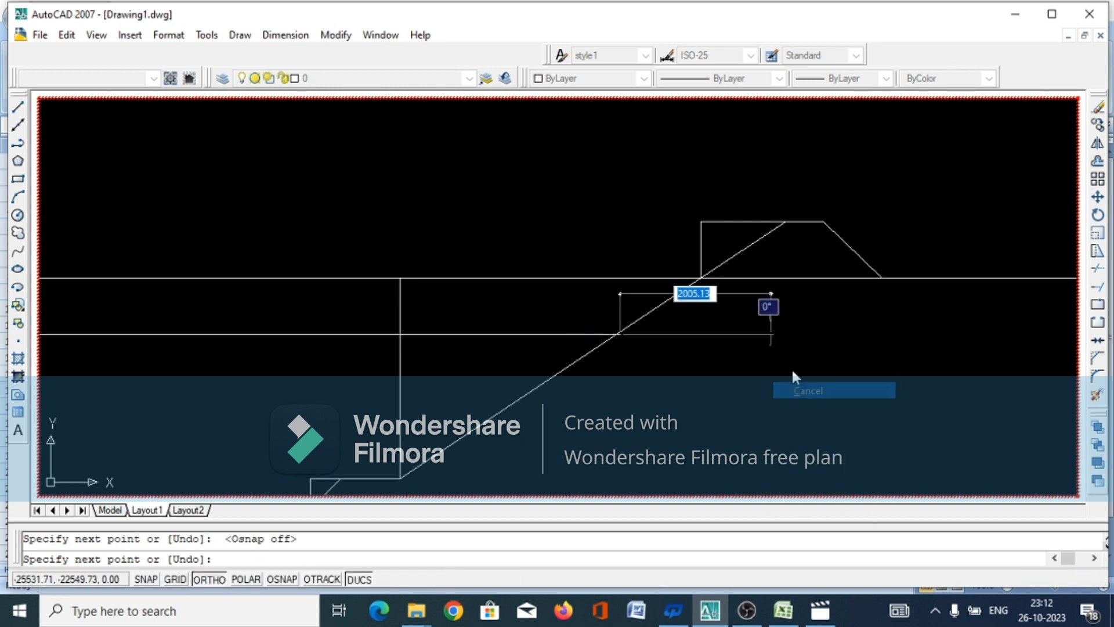
# Erase the vertical and horizontal construction lines above the small slope between the canal bed and the berm
pyautogui.scroll(-4, 793, 350)
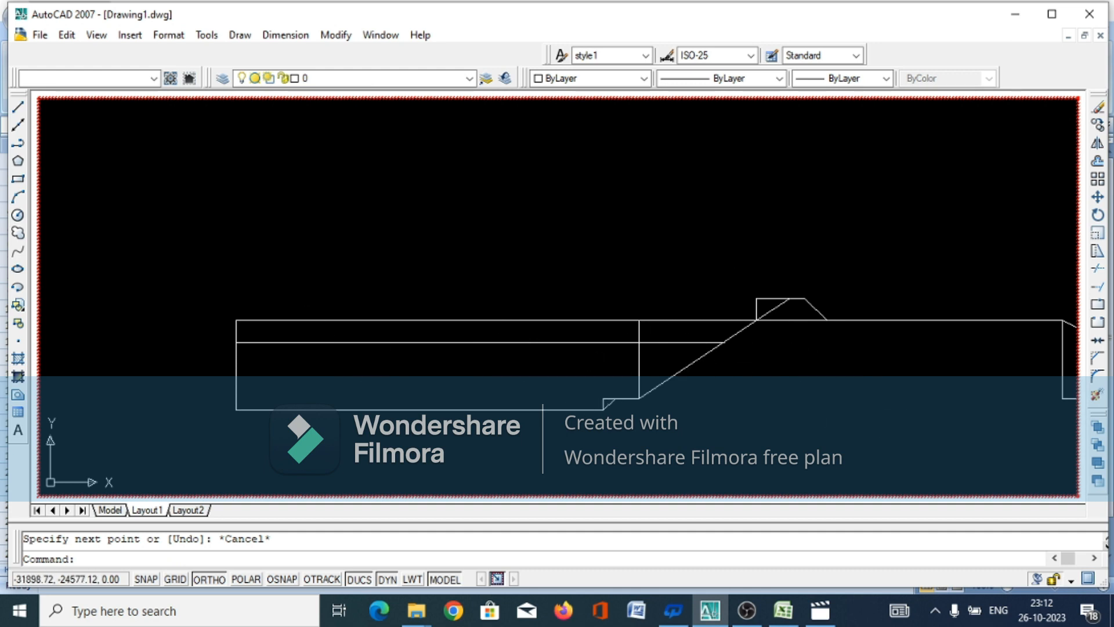
pyautogui.scroll(5, 595, 400)
pyautogui.click(617, 330)
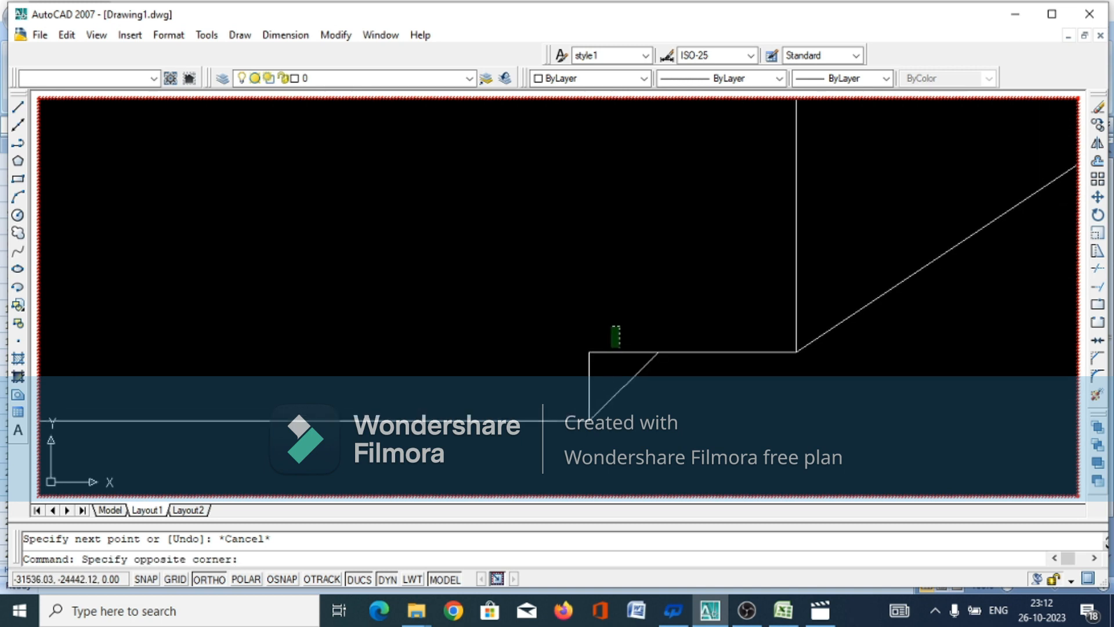
pyautogui.click(562, 386)
pyautogui.rightClick(563, 386)
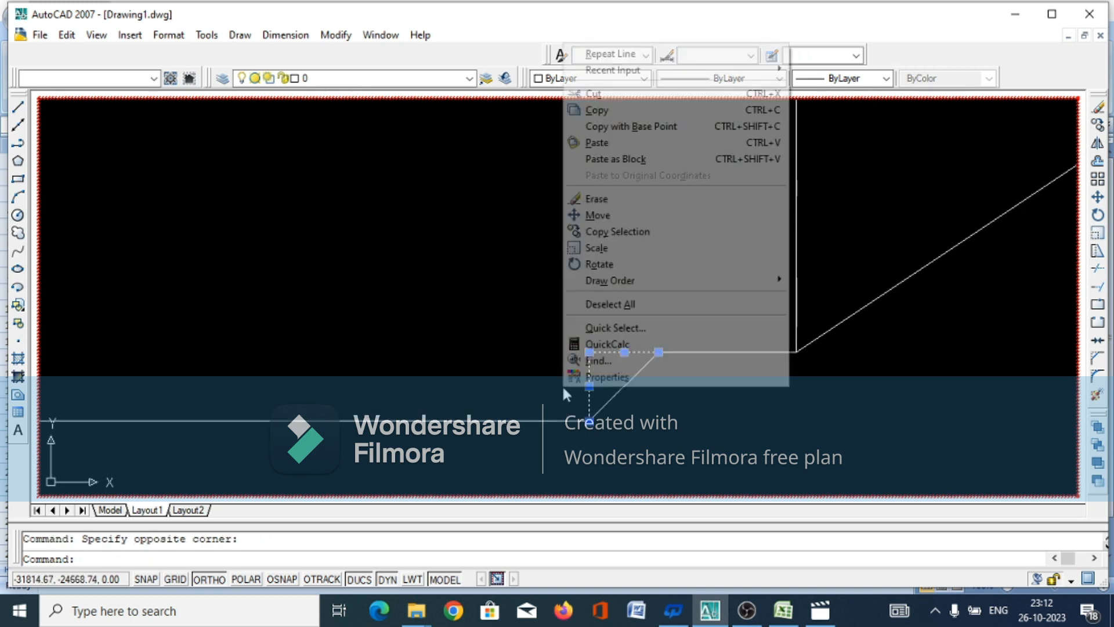
pyautogui.click(594, 198)
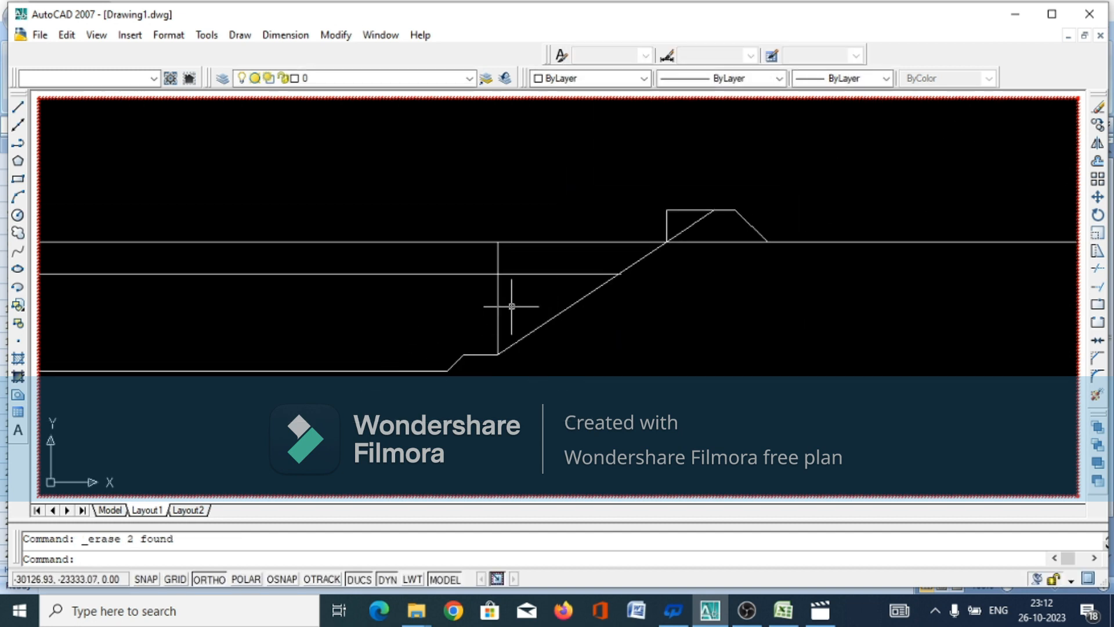
# Erase the vertical construction line rising from the berm's outer end at the foot of the inner slope
pyautogui.click(513, 298)
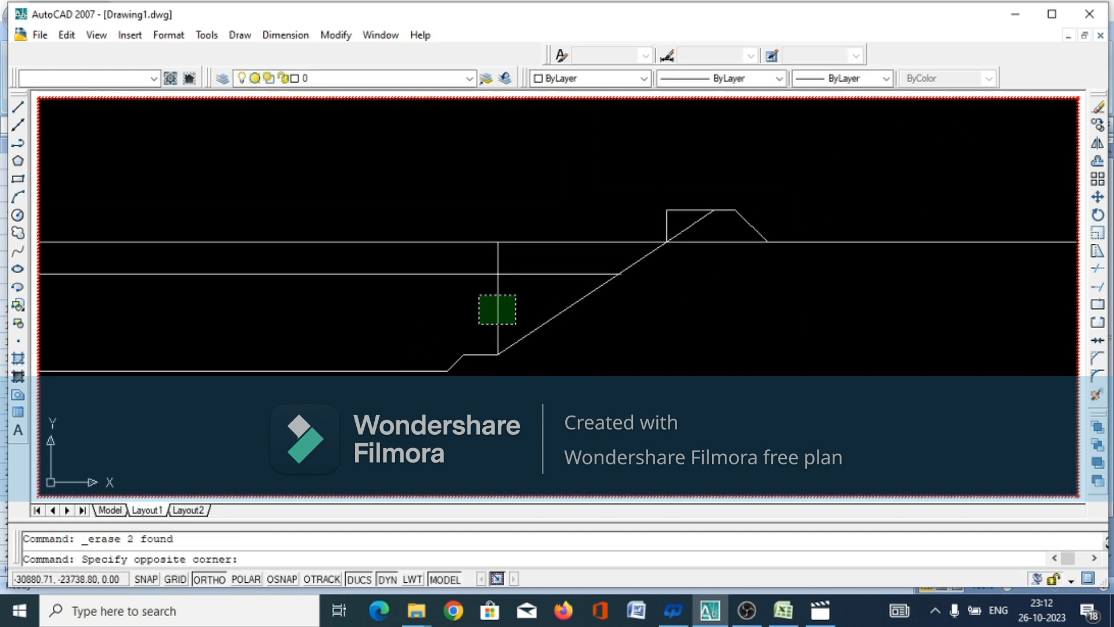
pyautogui.click(480, 323)
pyautogui.rightClick(481, 331)
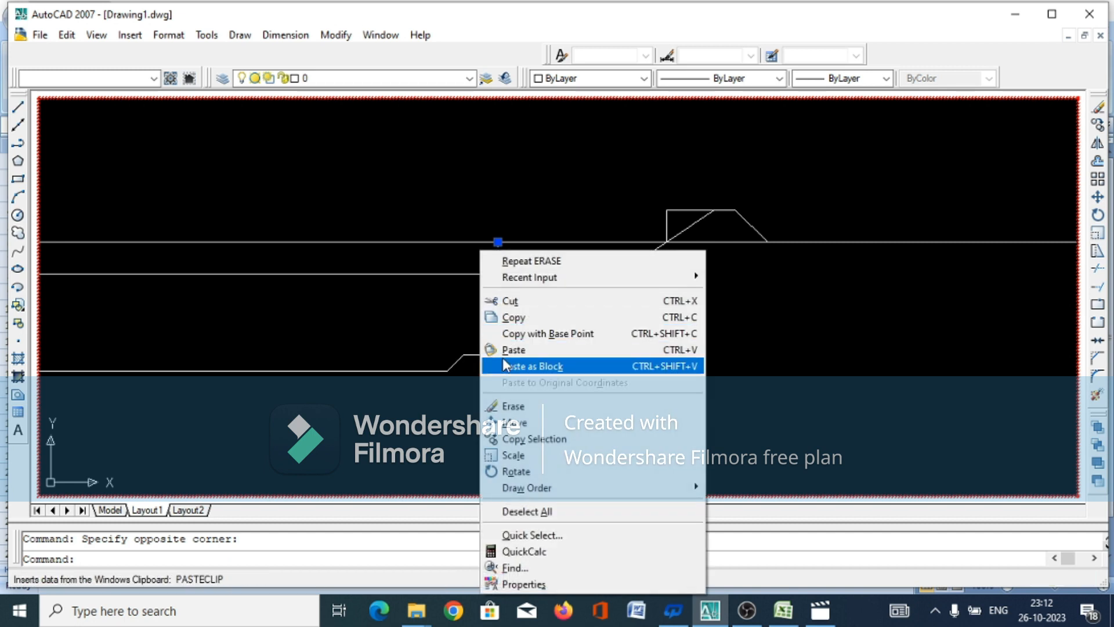
pyautogui.click(516, 406)
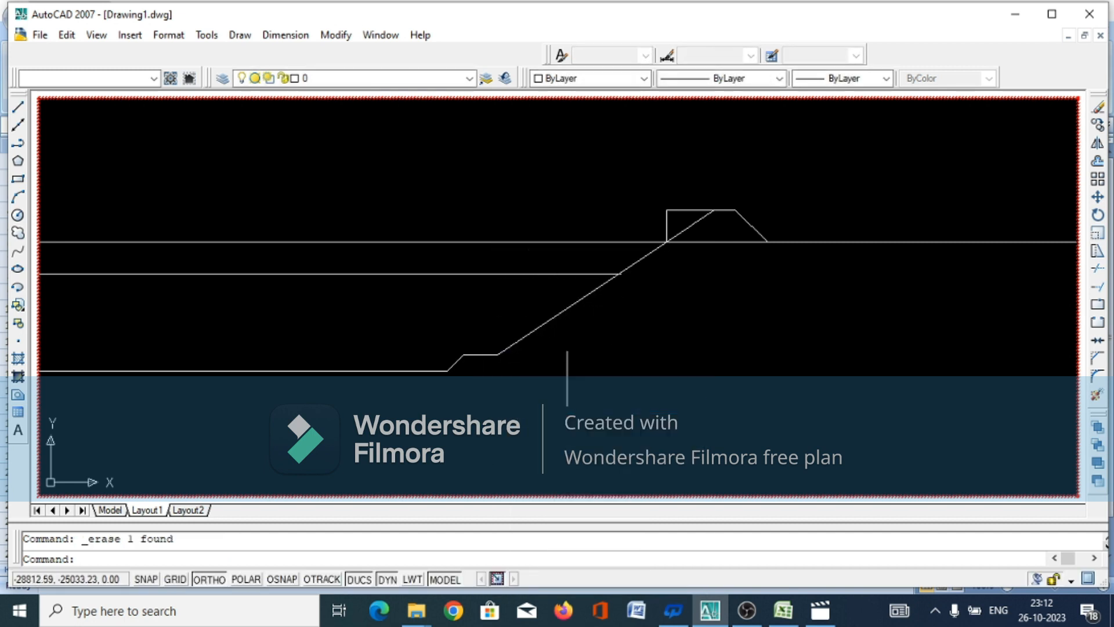
# Erase the vertical and horizontal construction lines of the doula's inner slope triangle
pyautogui.scroll(-2, 554, 388)
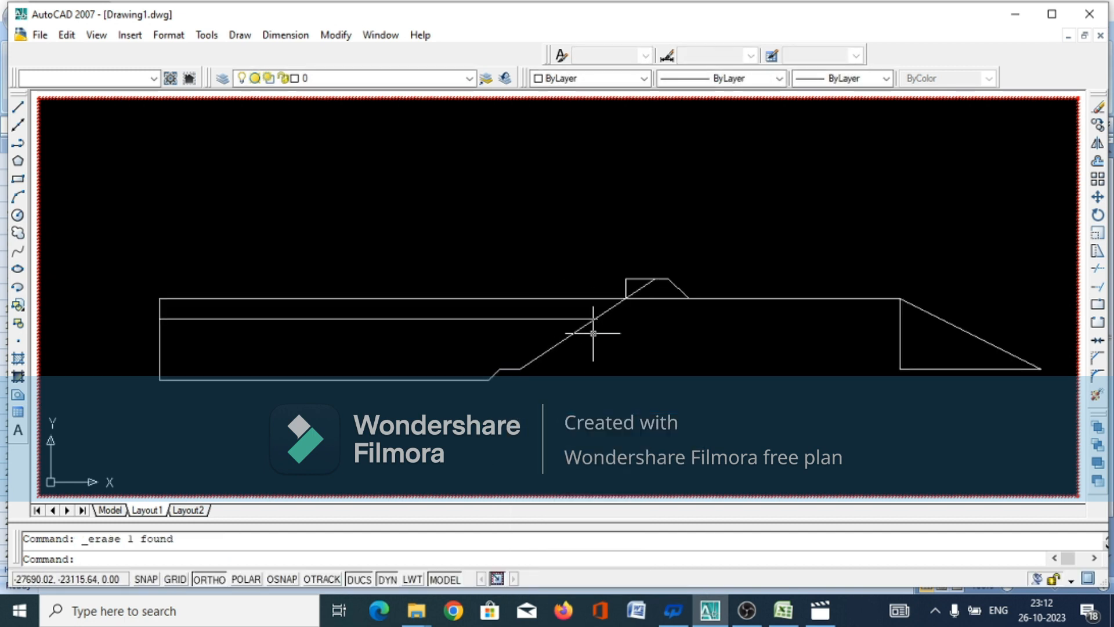
pyautogui.click(639, 271)
pyautogui.click(624, 282)
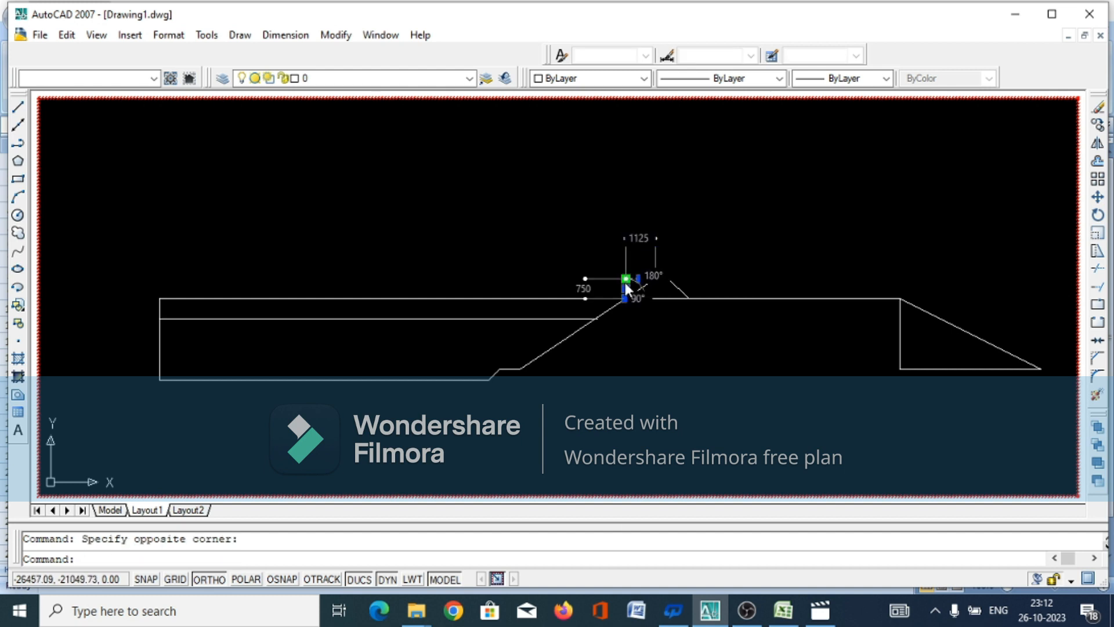
pyautogui.rightClick(626, 281)
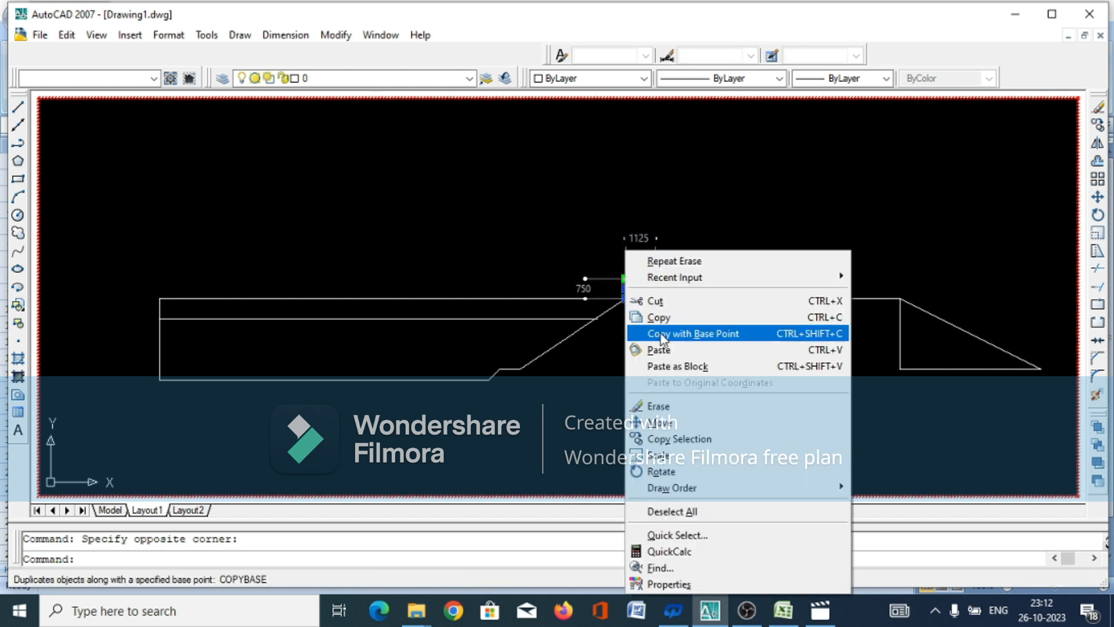
pyautogui.click(659, 407)
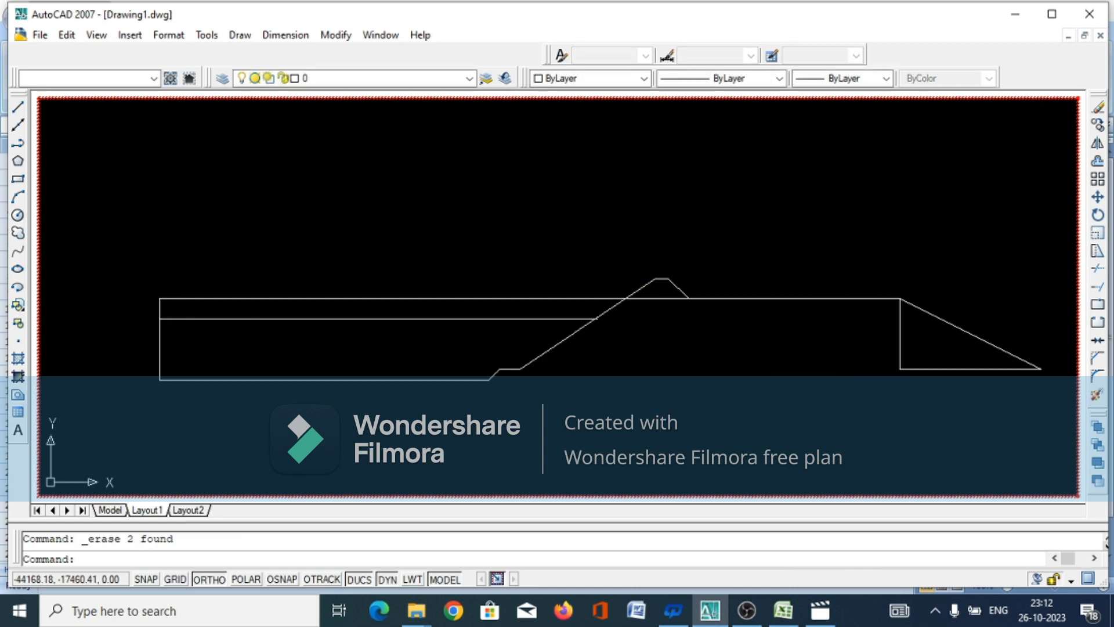
# Turn object snap back on and add a linear dimension for the berm's width, placed just above the berm line
pyautogui.click(279, 36)
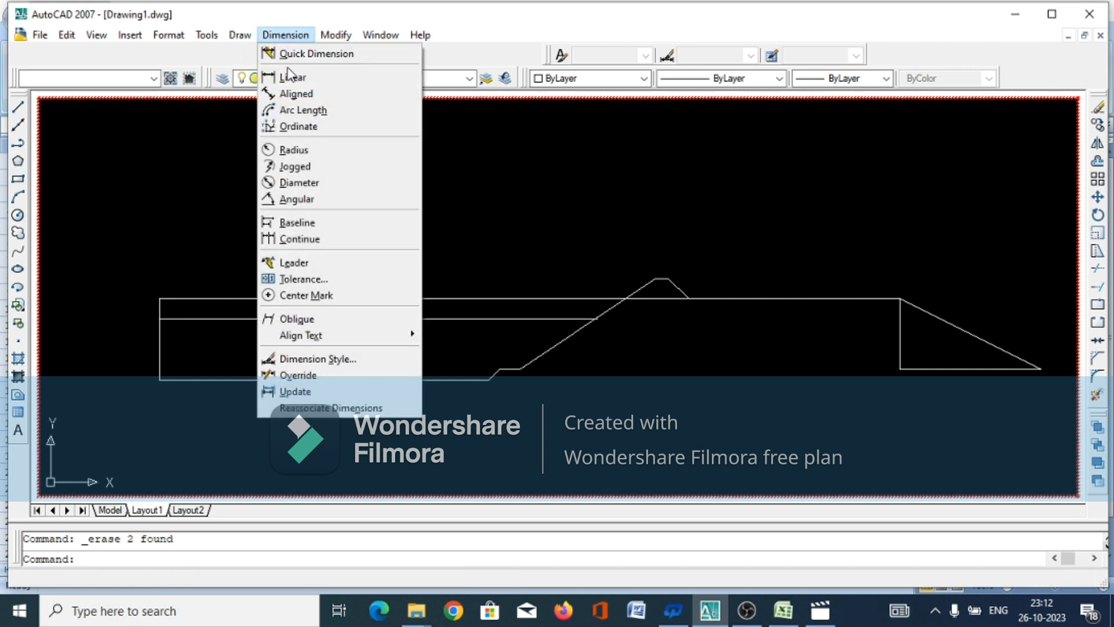
pyautogui.click(290, 77)
pyautogui.scroll(4, 508, 385)
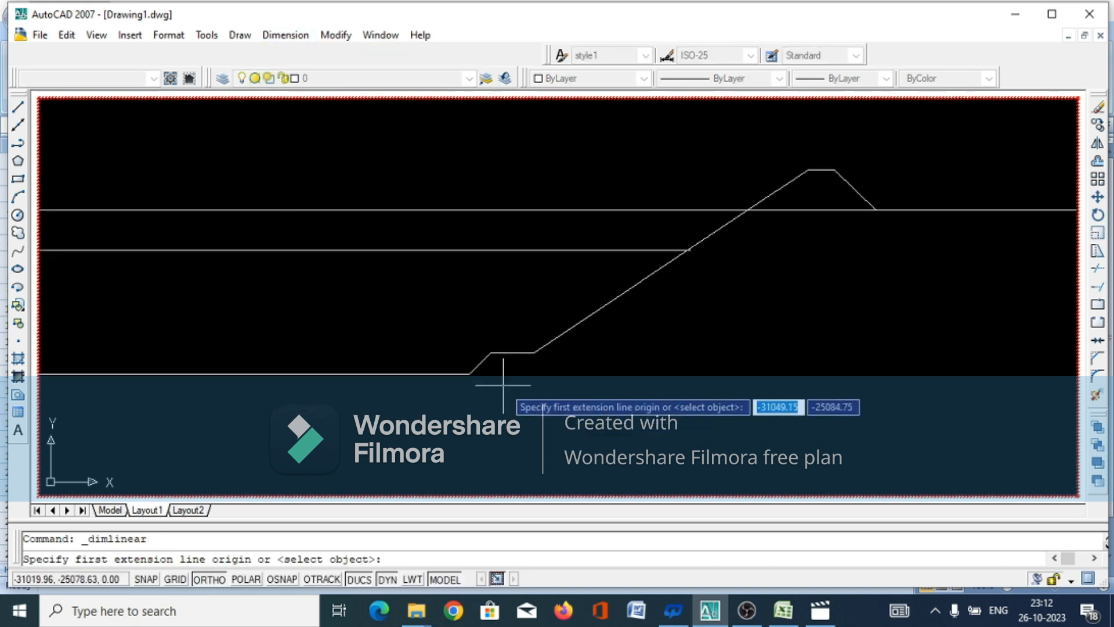
pyautogui.scroll(4, 505, 383)
pyautogui.scroll(-2, 478, 348)
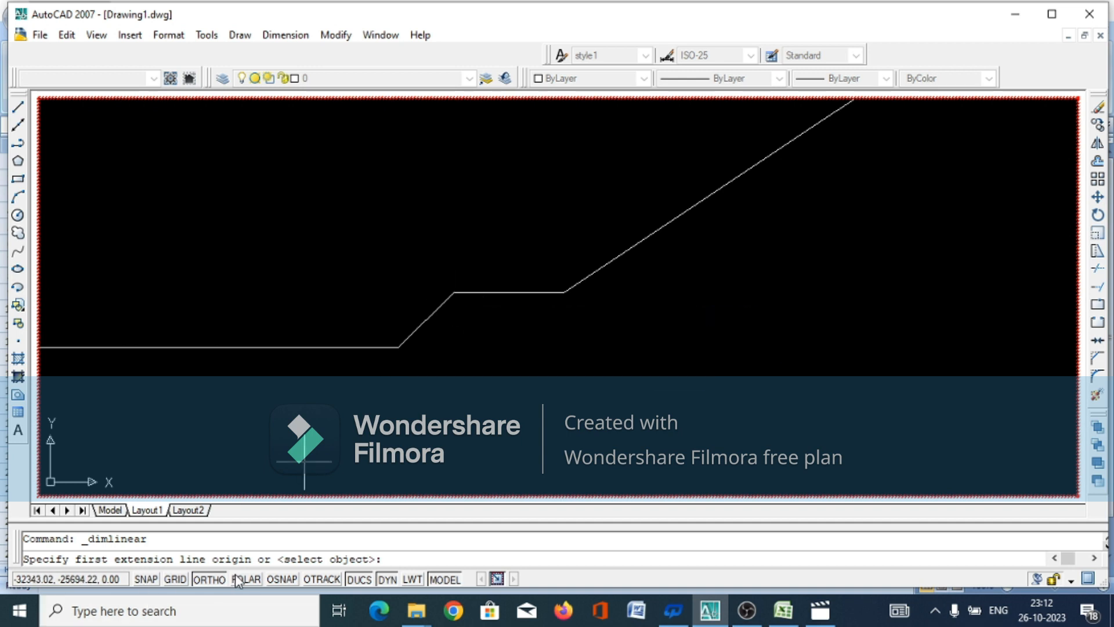
pyautogui.click(278, 579)
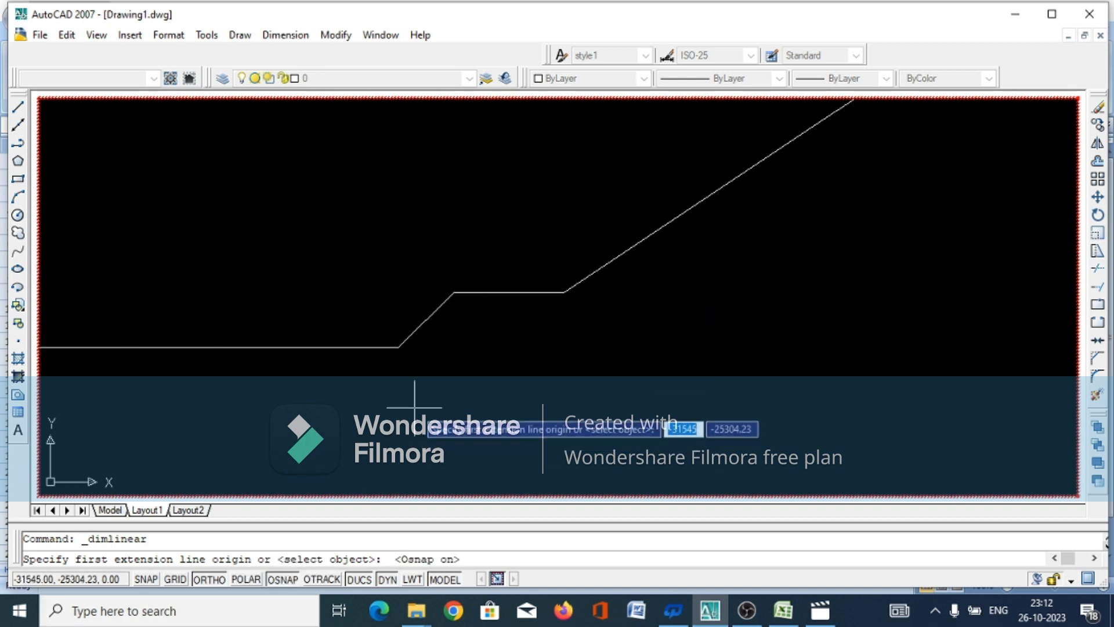
pyautogui.click(453, 291)
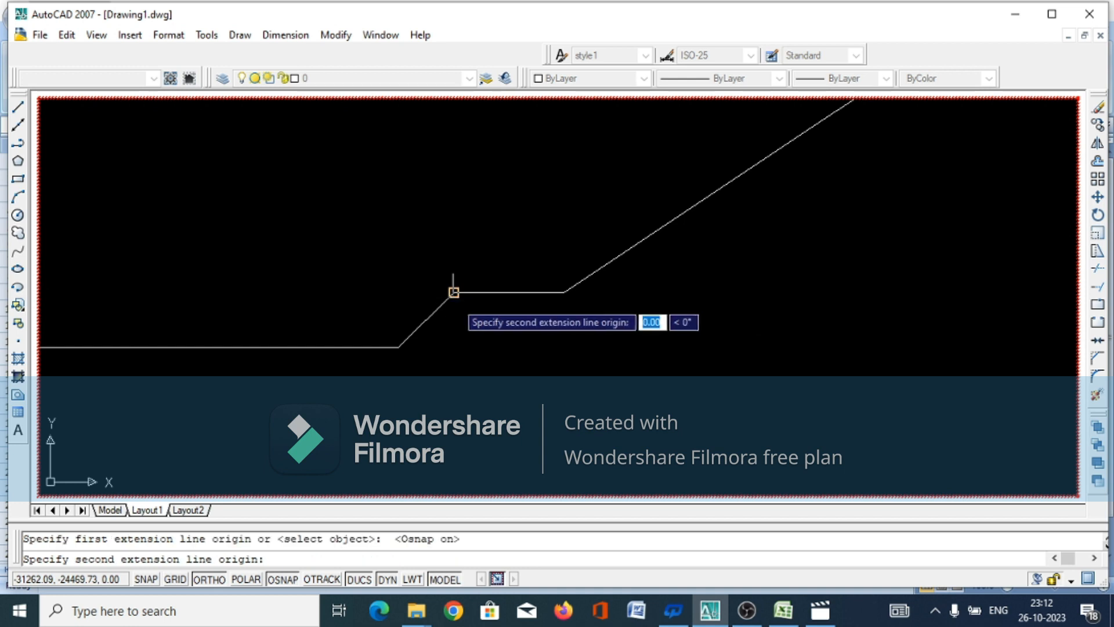
pyautogui.click(563, 292)
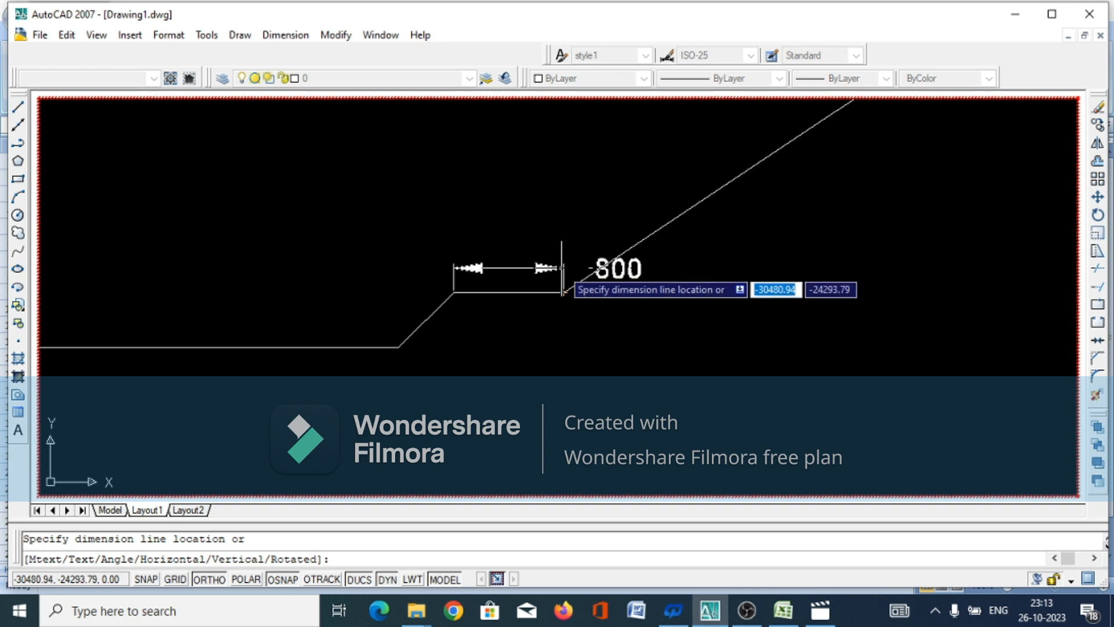
pyautogui.click(563, 279)
pyautogui.scroll(-4, 569, 309)
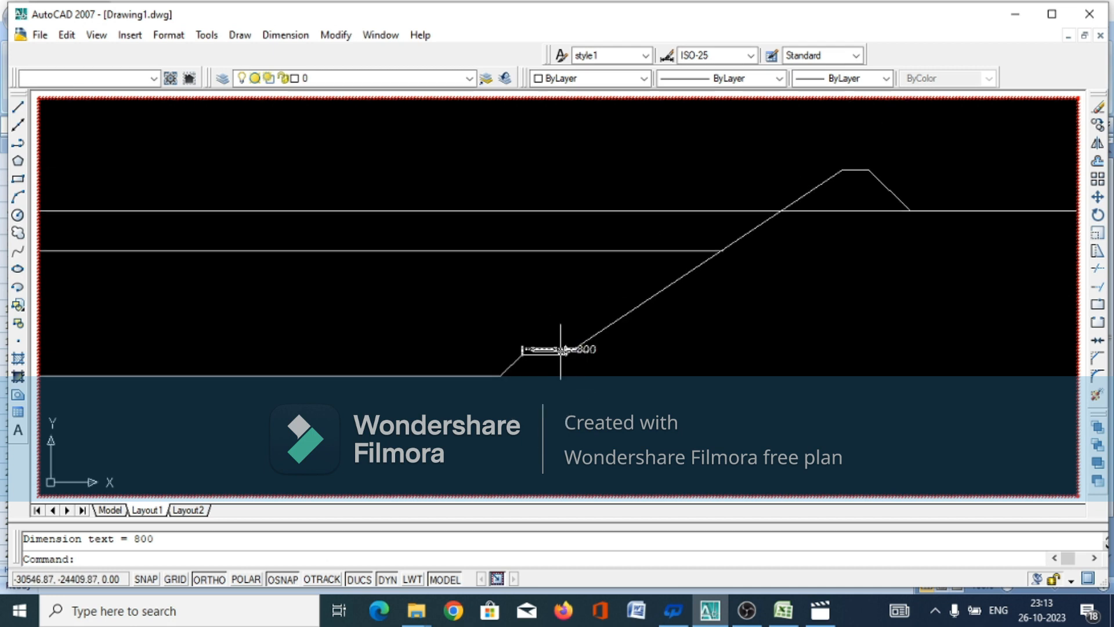
# Add a linear dimension for the doula's top width, placed just above its top line
pyautogui.press('Return')
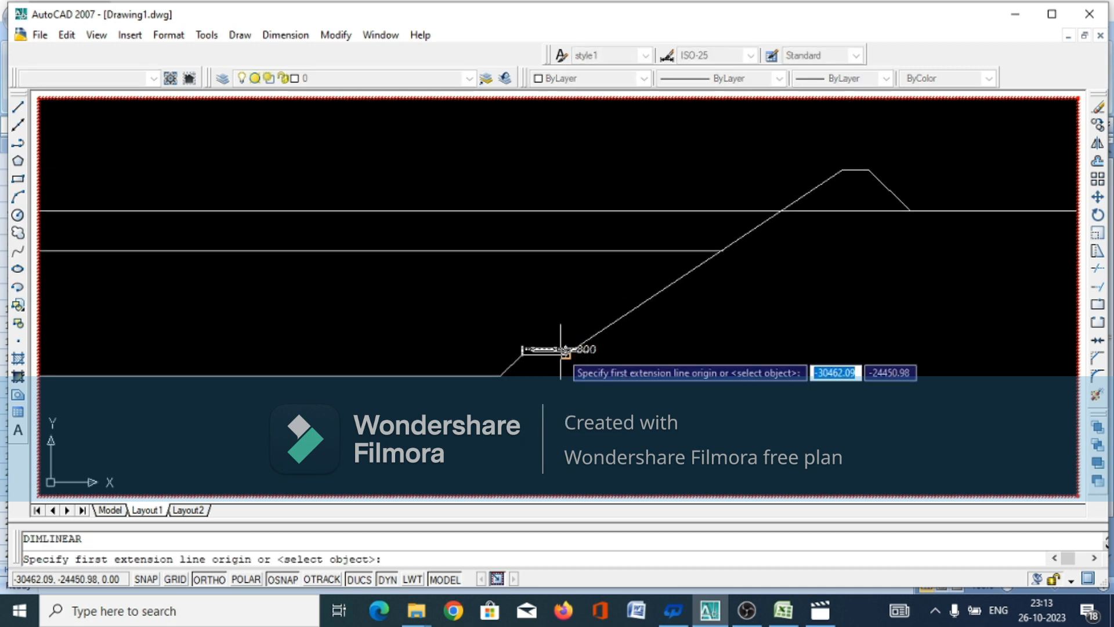
pyautogui.click(841, 170)
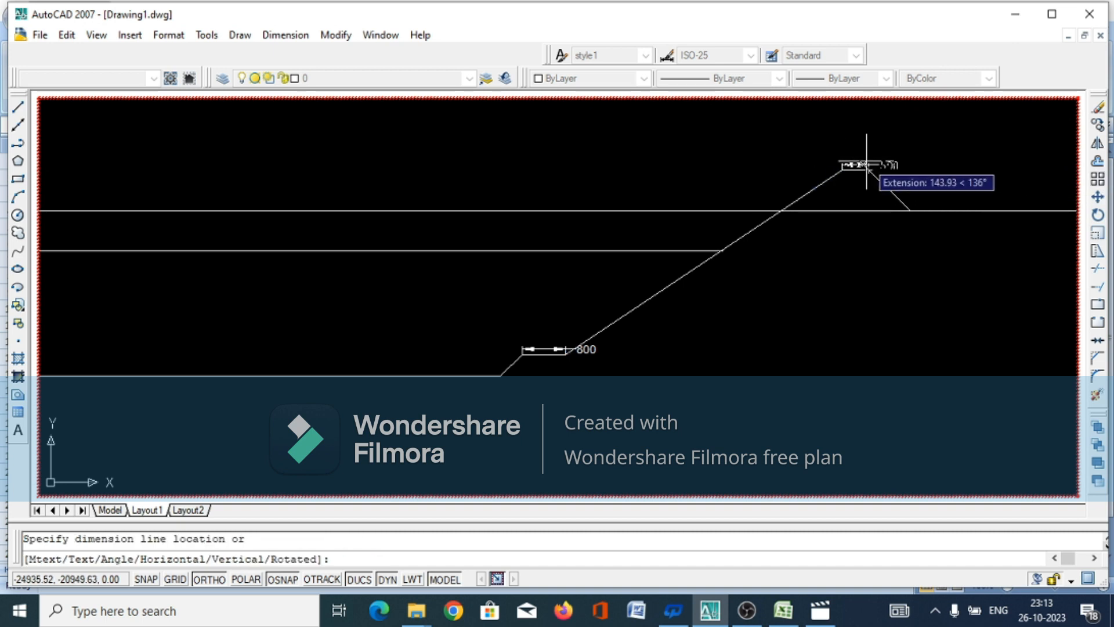
pyautogui.click(866, 166)
pyautogui.scroll(-5, 815, 256)
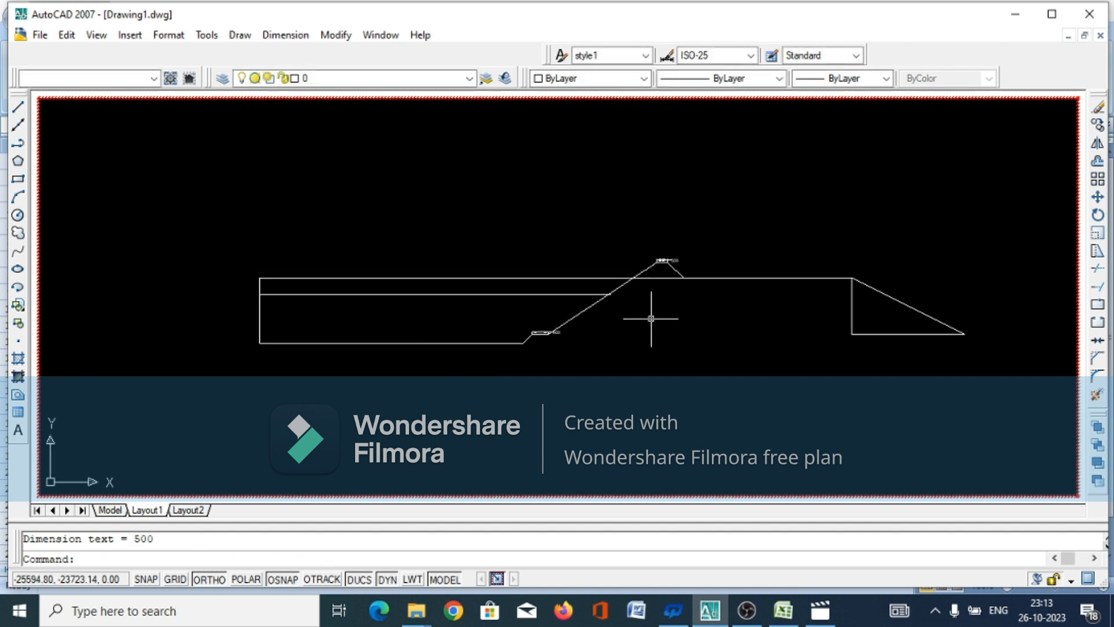
# Add a linear dimension along the bank top from the doula's outer base to the start of the outer slope
pyautogui.press('Return')
pyautogui.scroll(3, 731, 304)
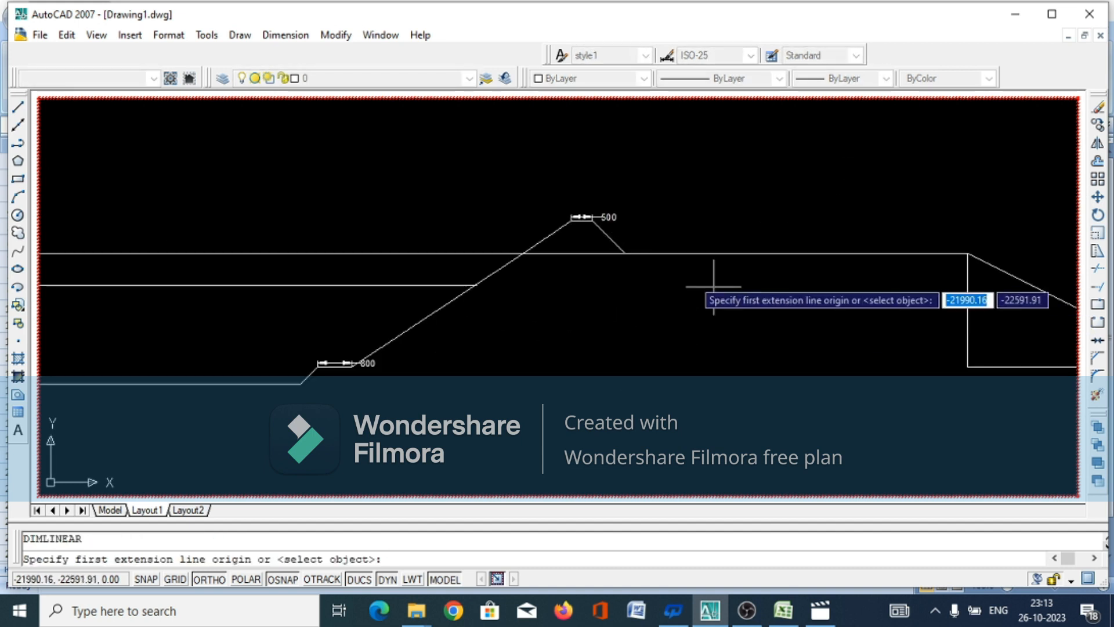
pyautogui.click(625, 253)
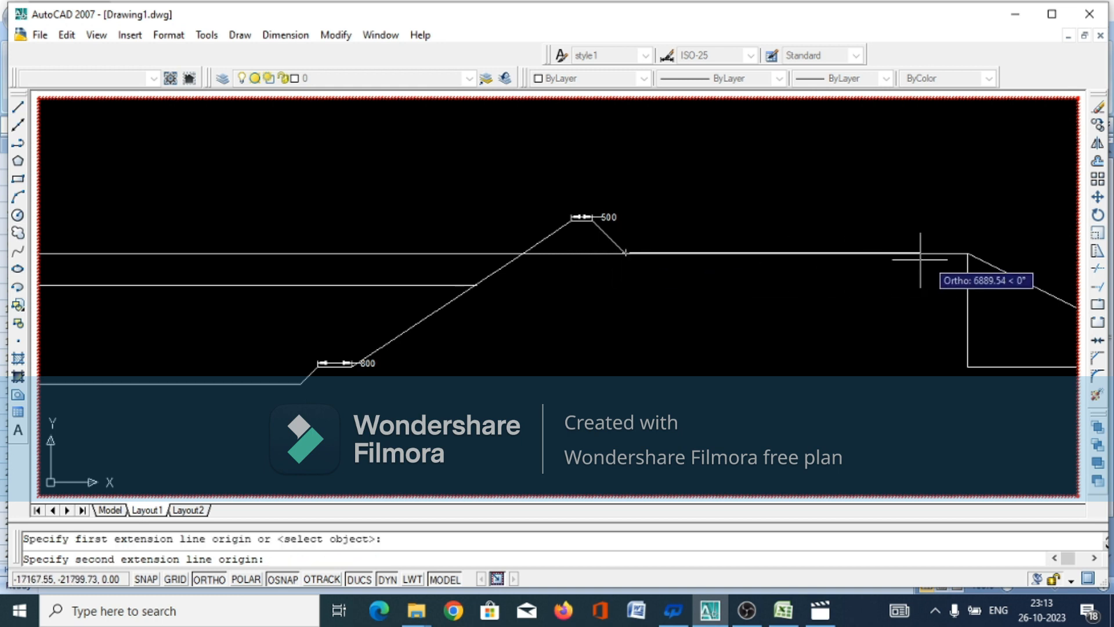
pyautogui.click(966, 253)
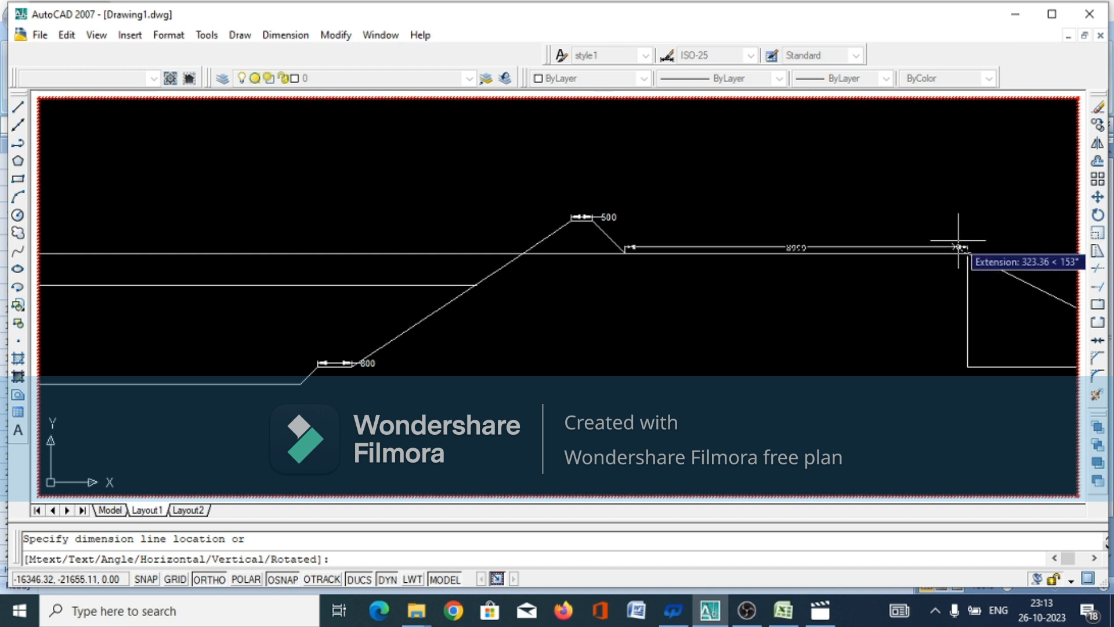
pyautogui.click(960, 241)
pyautogui.scroll(3, 877, 291)
pyautogui.scroll(-2, 498, 337)
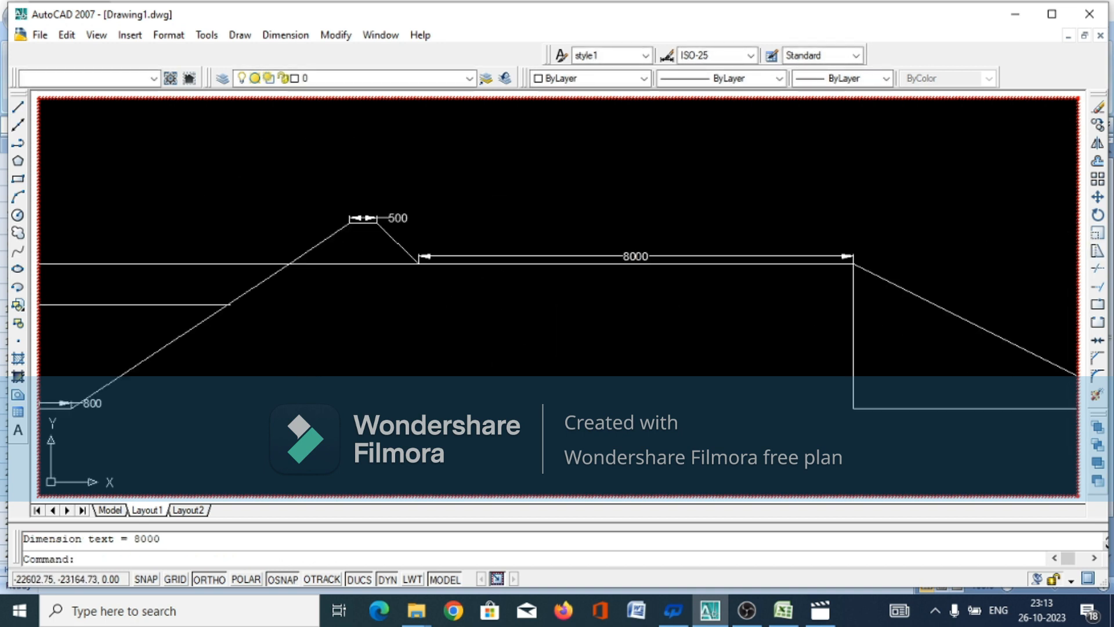
# Add a vertical linear dimension for the bank's height at the outer slope, placed inside the bank below its top line
pyautogui.scroll(-2, 482, 342)
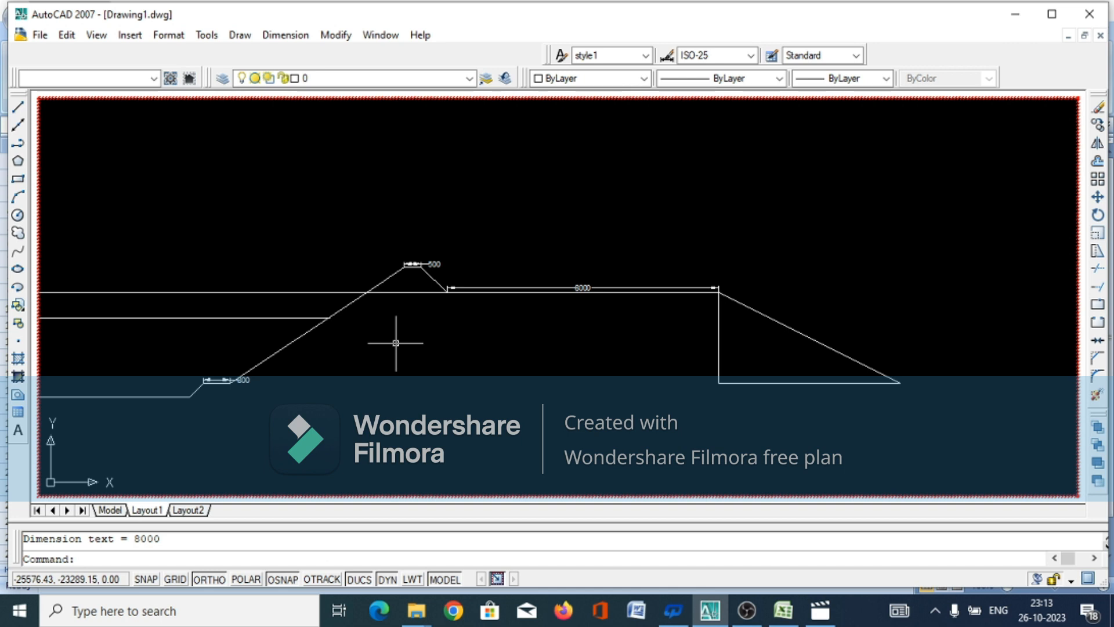
pyautogui.press('Return')
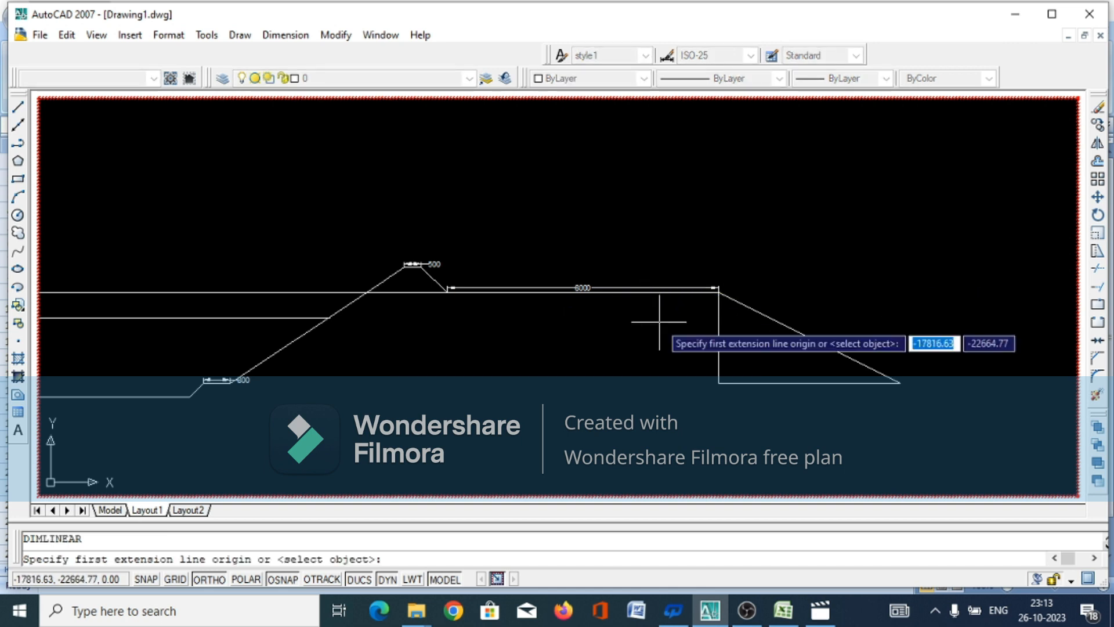
pyautogui.click(719, 292)
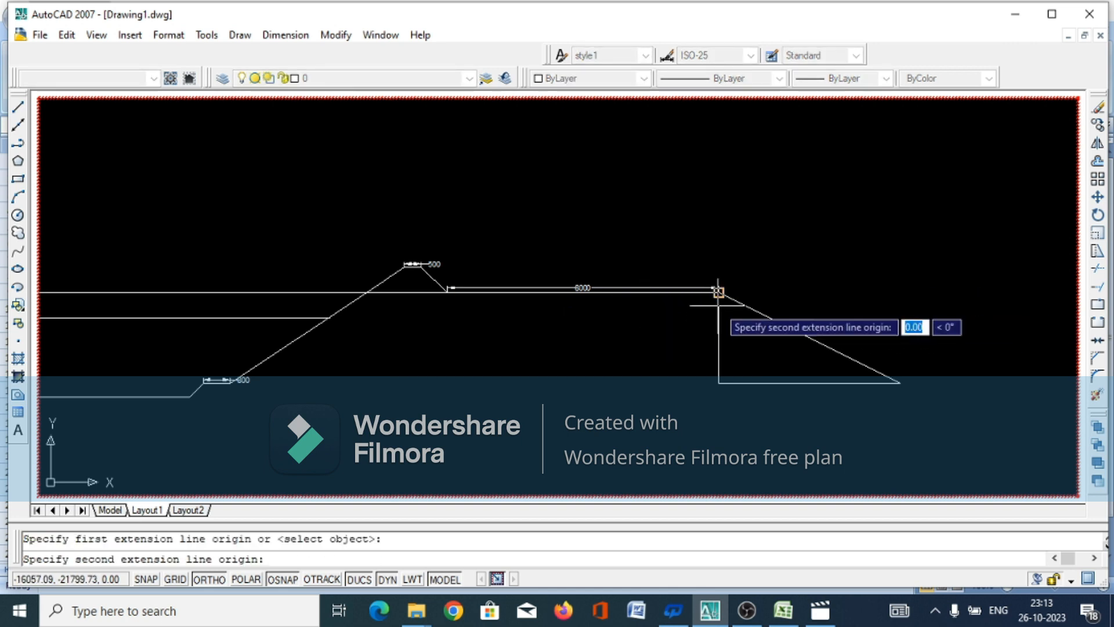
pyautogui.click(719, 383)
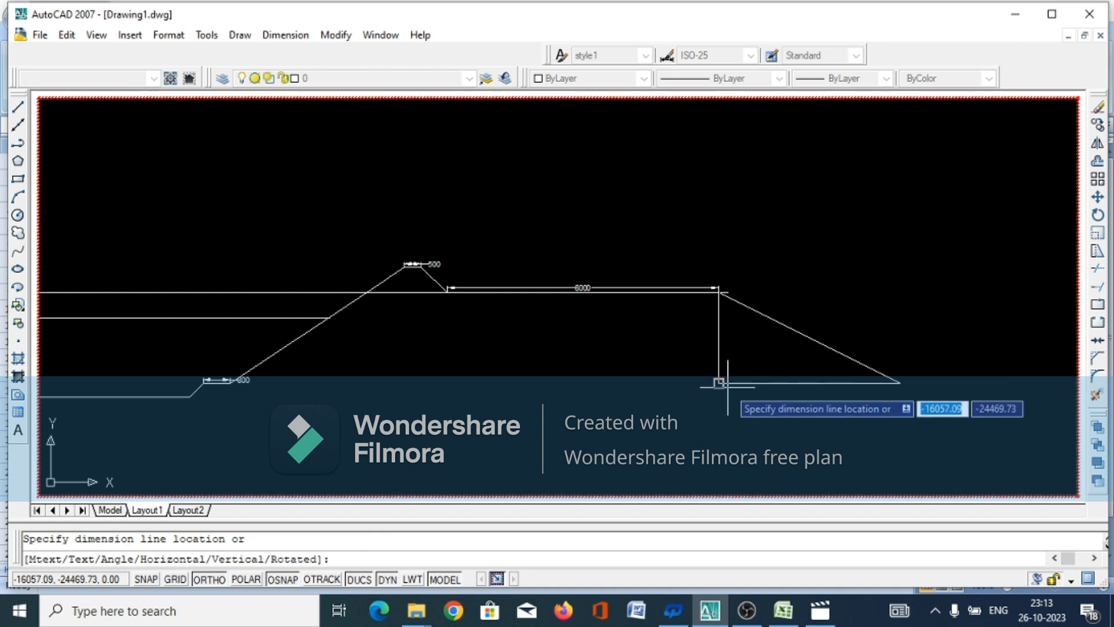
pyautogui.click(611, 388)
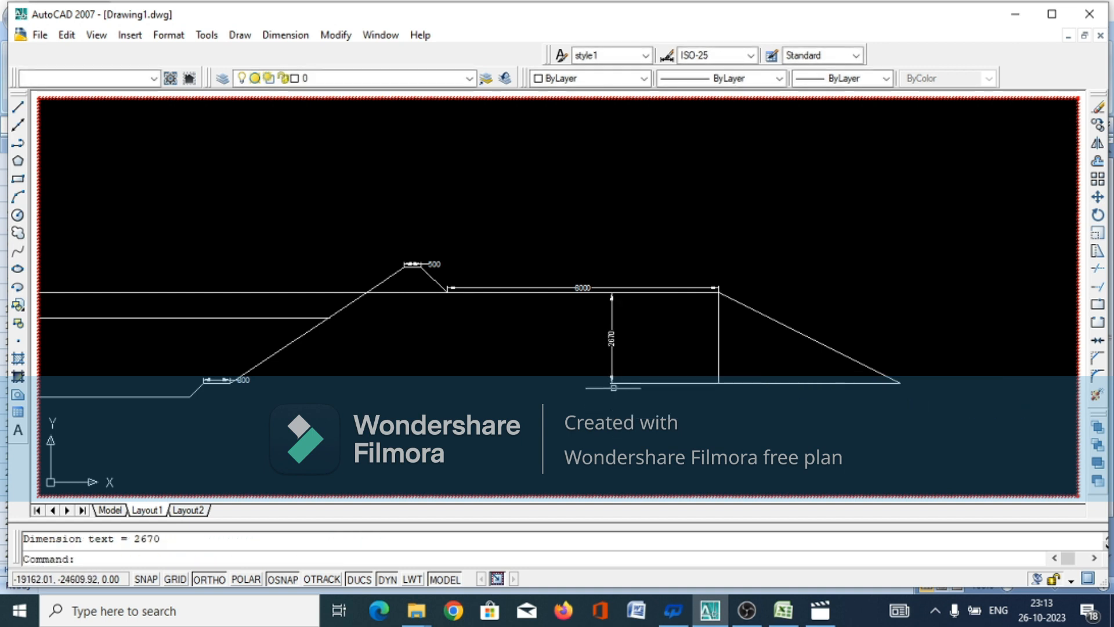
# Add a linear dimension for the doula's base width between its inner and outer slopes, placed just below the base line
pyautogui.scroll(5, 612, 386)
pyautogui.scroll(-5, 624, 384)
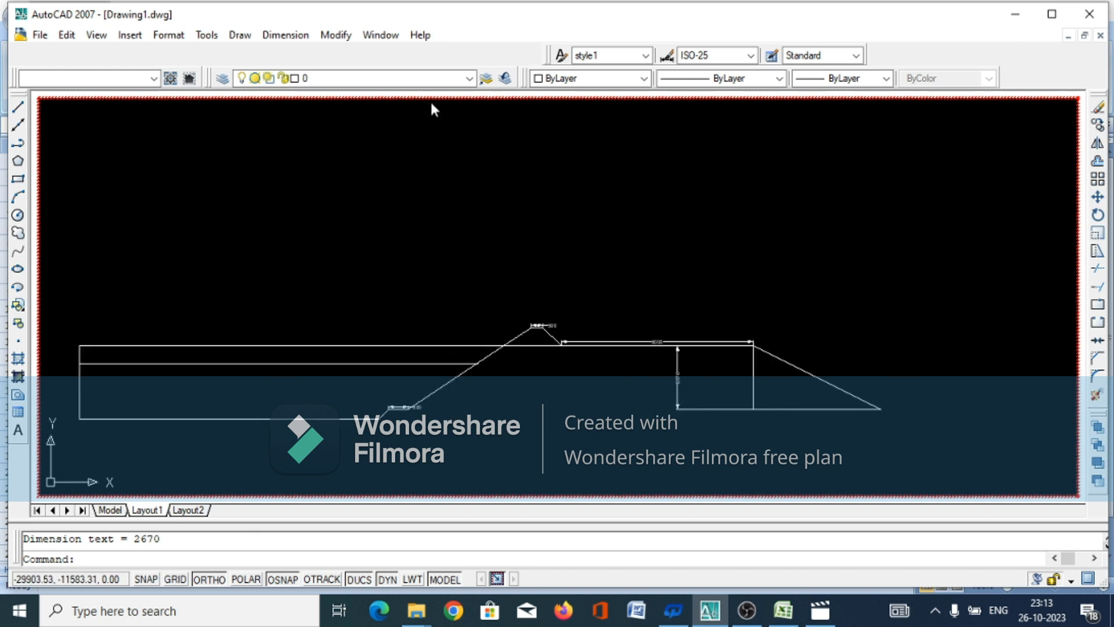
pyautogui.press('Return')
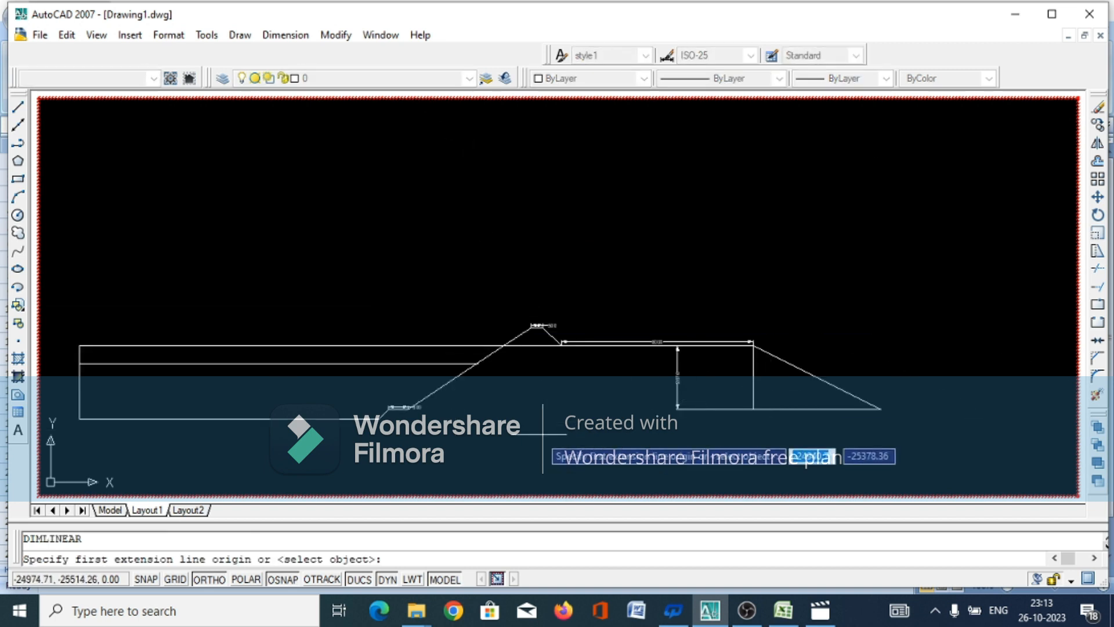
pyautogui.scroll(4, 513, 378)
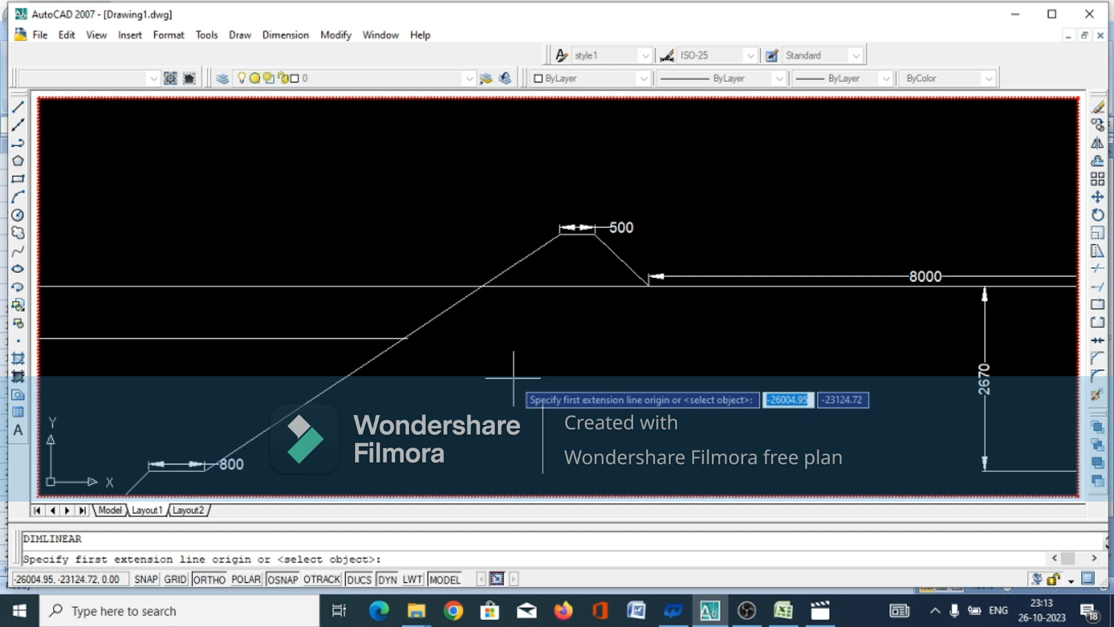
pyautogui.click(481, 286)
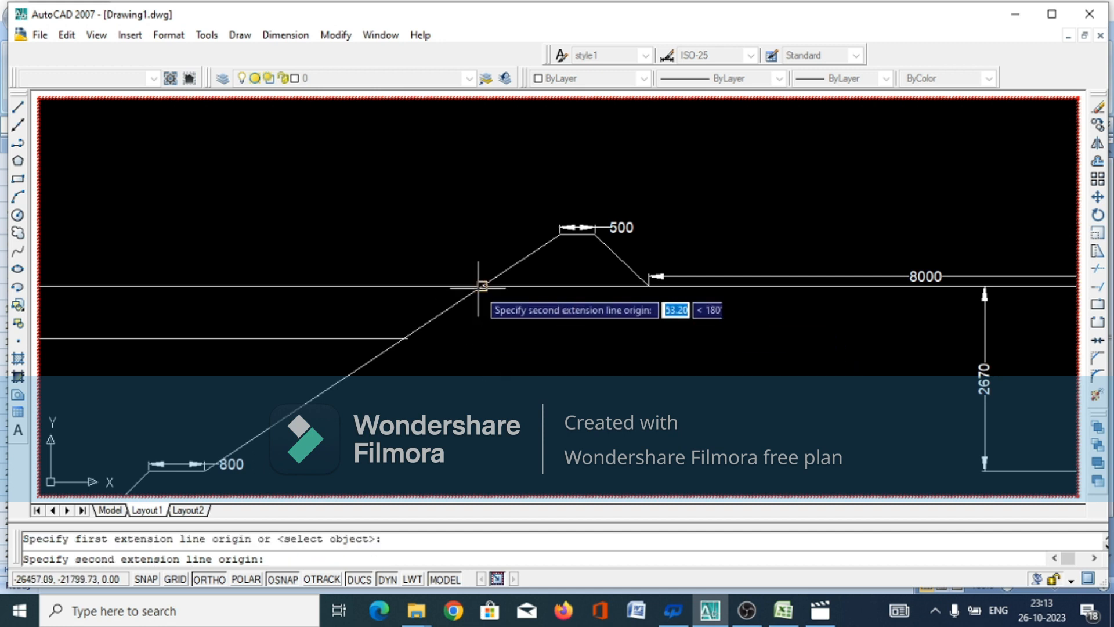
pyautogui.click(650, 285)
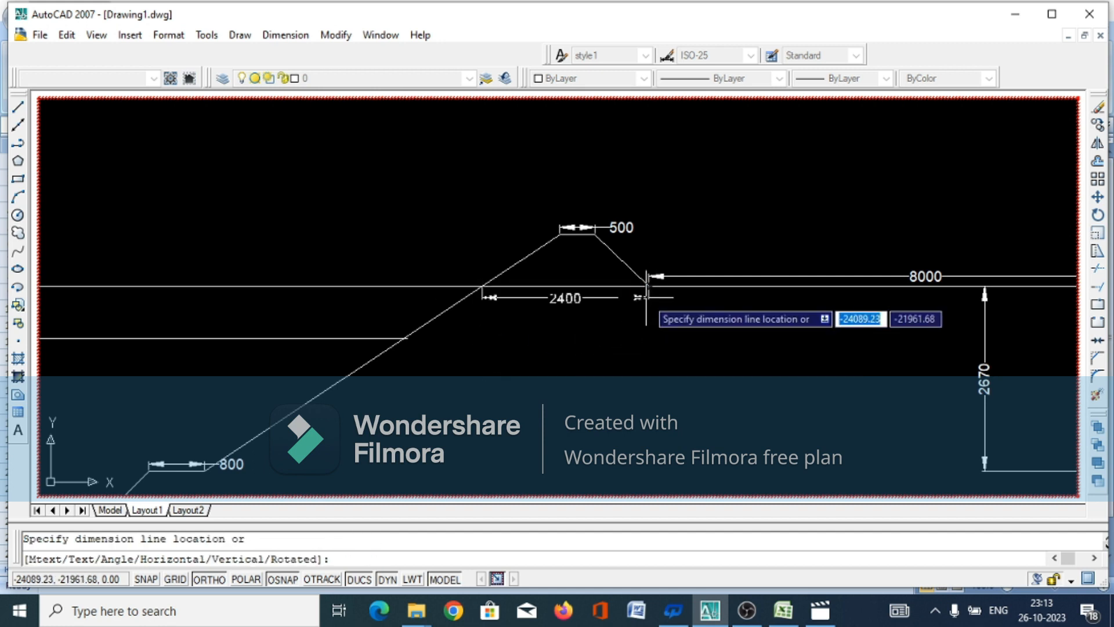
pyautogui.click(646, 296)
# Add a vertical linear dimension from the canal's lower horizontal level line to the bed, placed just inside the left edge
pyautogui.scroll(-5, 703, 376)
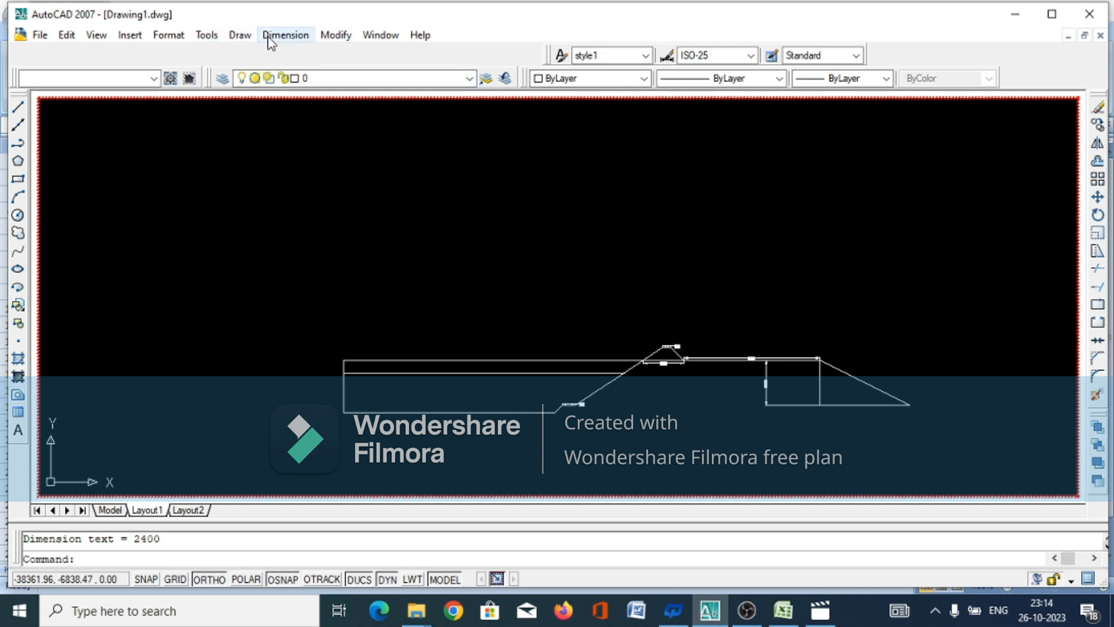
pyautogui.press('Return')
pyautogui.scroll(2, 342, 445)
pyautogui.scroll(4, 342, 447)
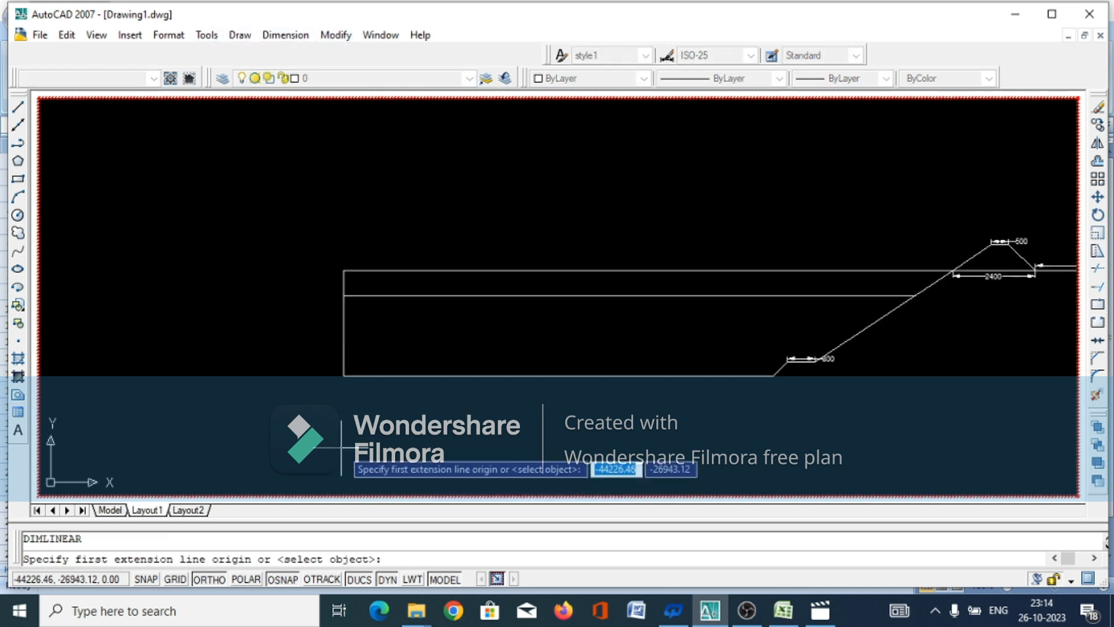
pyautogui.click(343, 139)
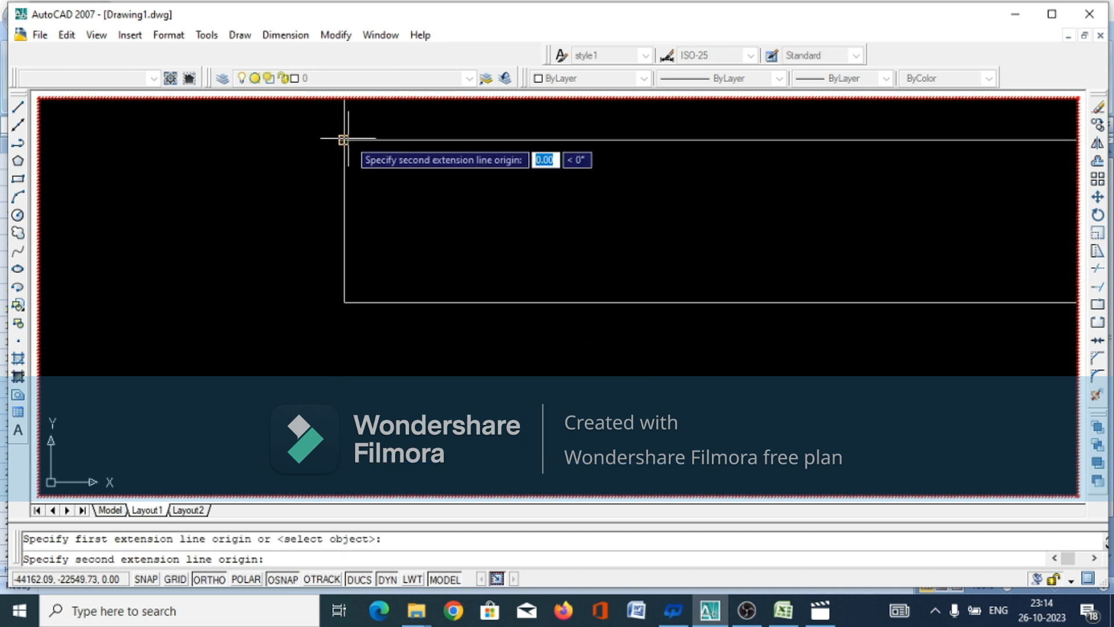
pyautogui.click(343, 301)
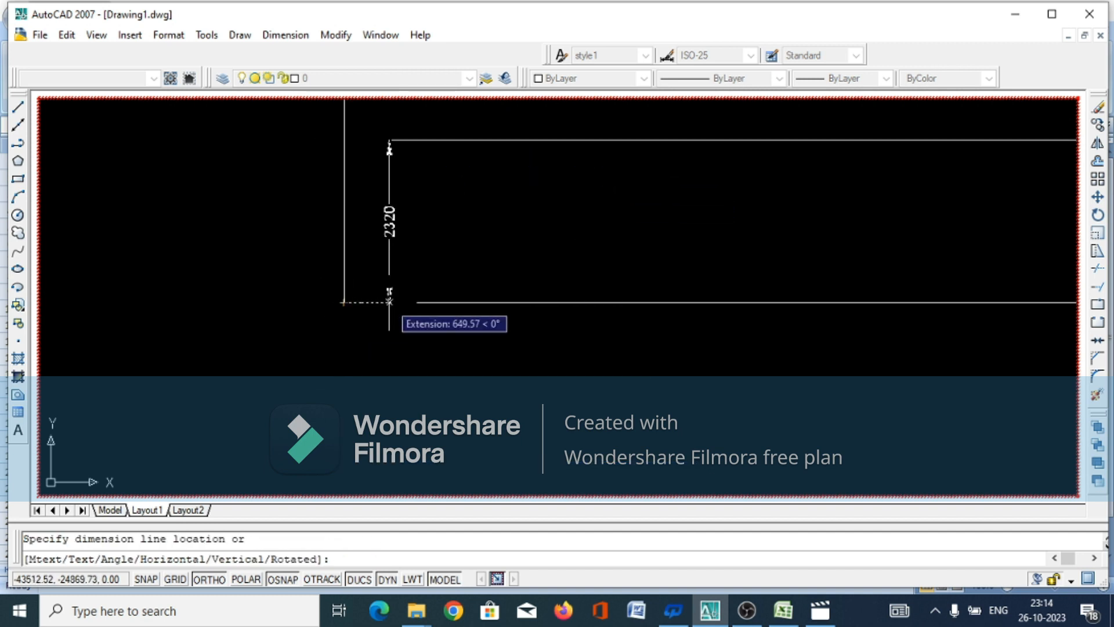
pyautogui.click(390, 308)
# Add a vertical linear dimension between the canal's two upper horizontal lines, aligned with the bed-depth dimension near the left edge
pyautogui.scroll(-3, 348, 360)
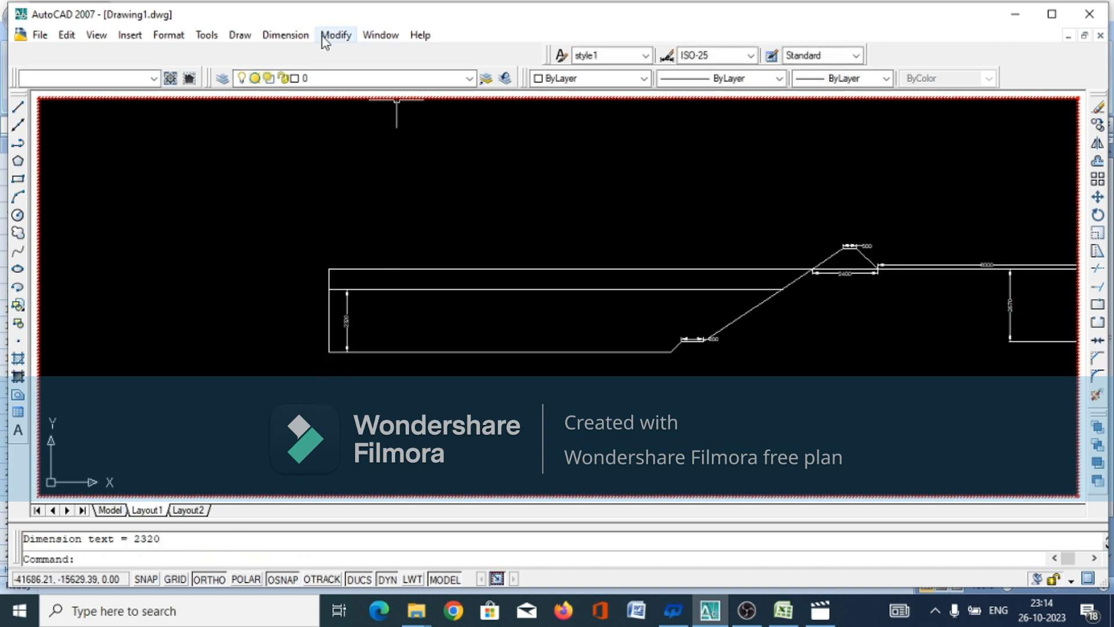
pyautogui.press('space')
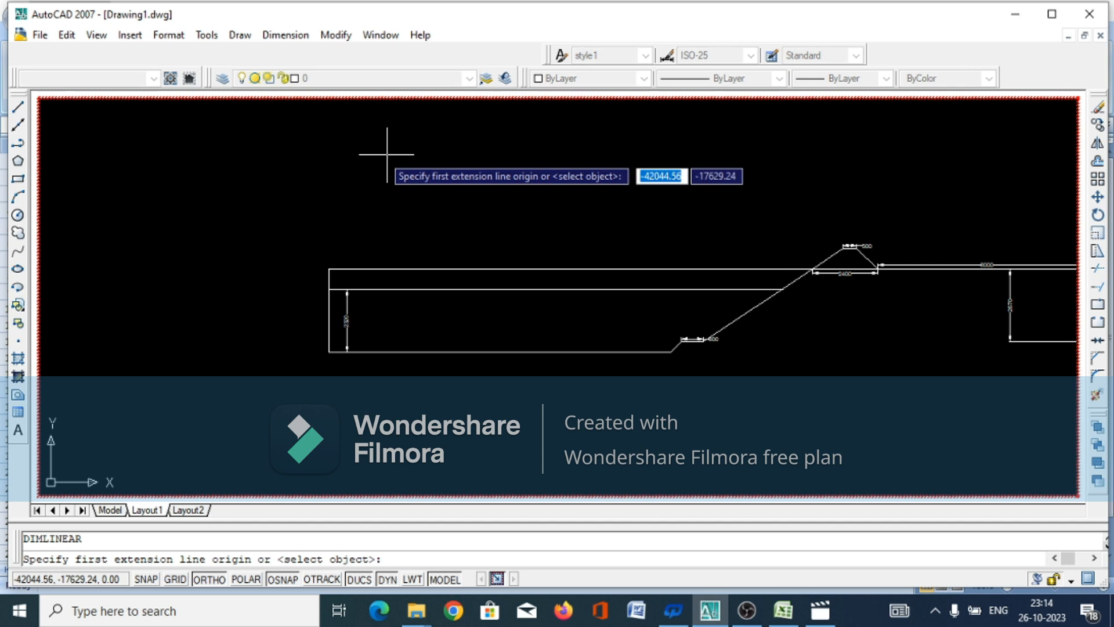
pyautogui.click(328, 269)
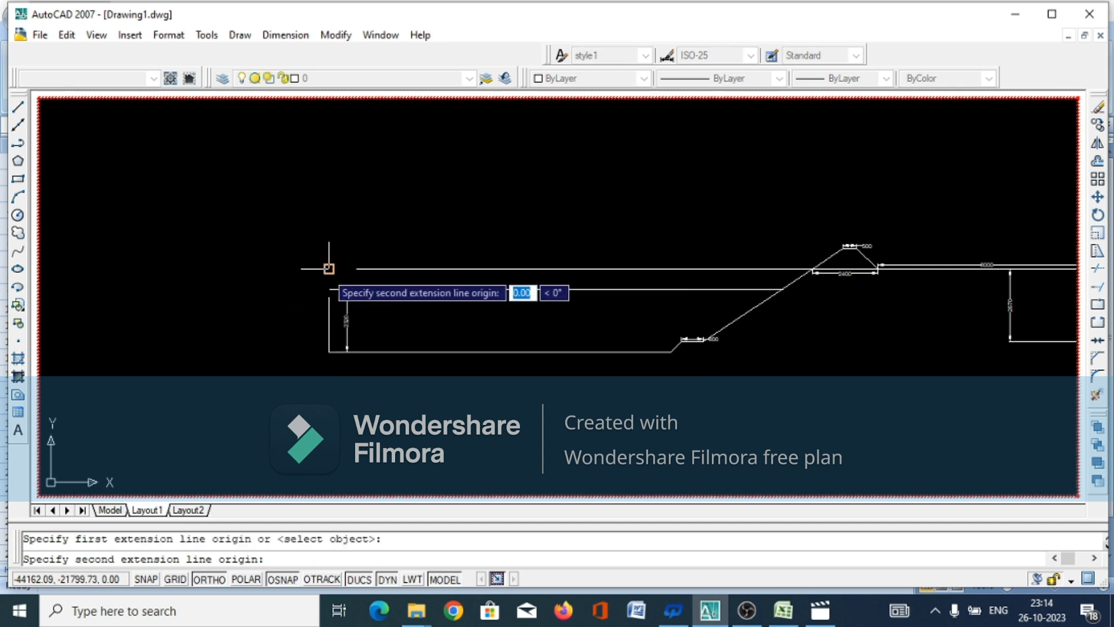
pyautogui.click(329, 288)
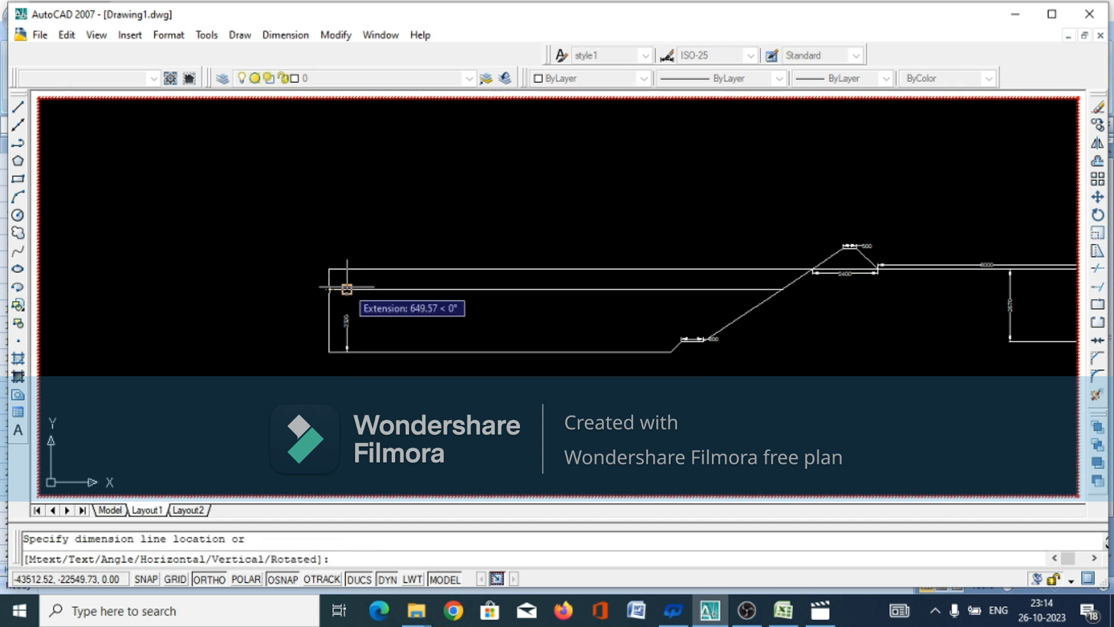
pyautogui.click(346, 293)
pyautogui.scroll(5, 338, 331)
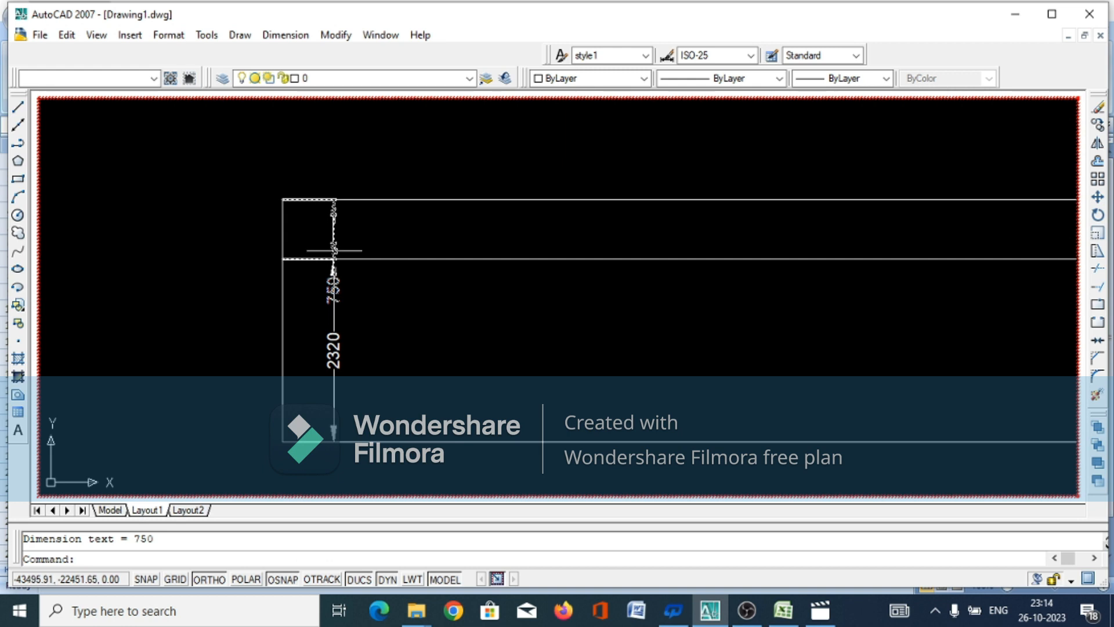
pyautogui.scroll(-2, 380, 341)
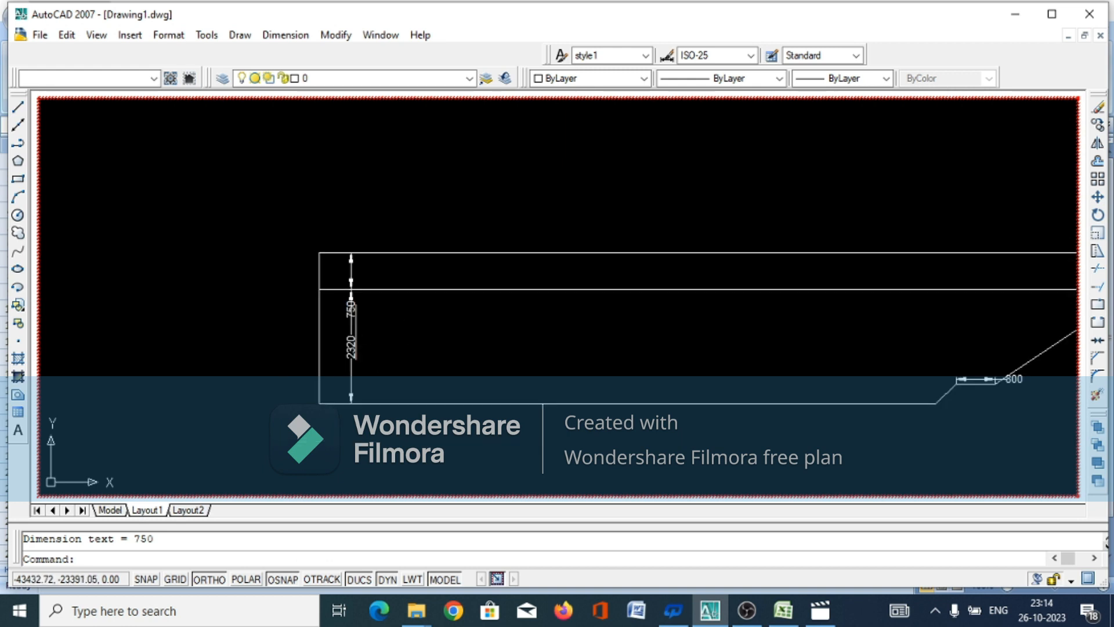
# Shift the dimension between the two upper horizontal lines onto the canal's left edge using its dimension-line grip
pyautogui.click(350, 283)
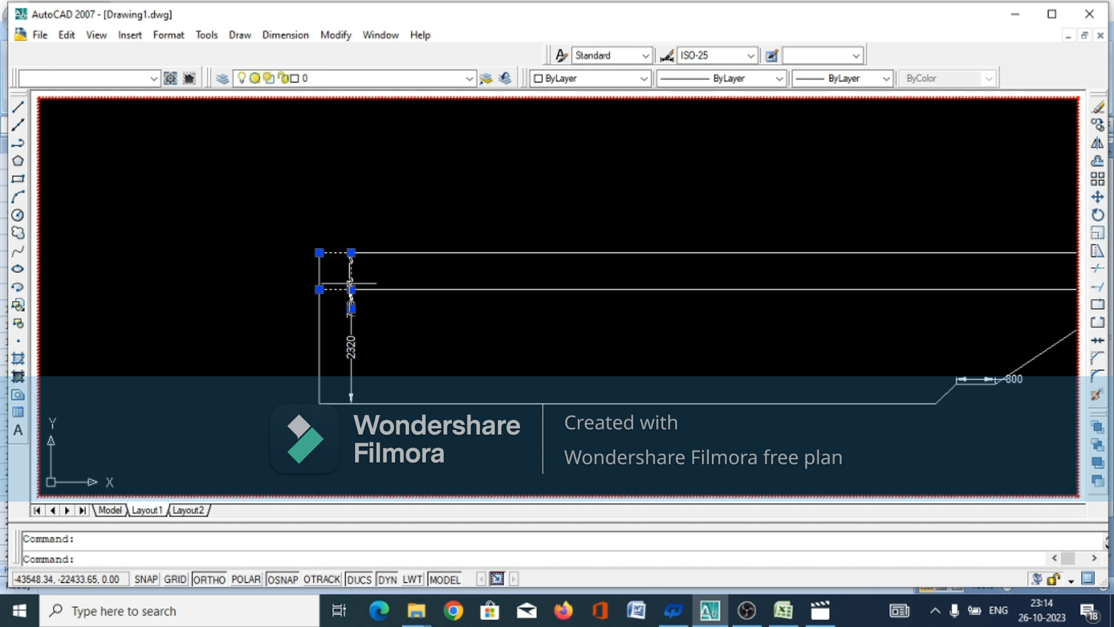
pyautogui.click(351, 289)
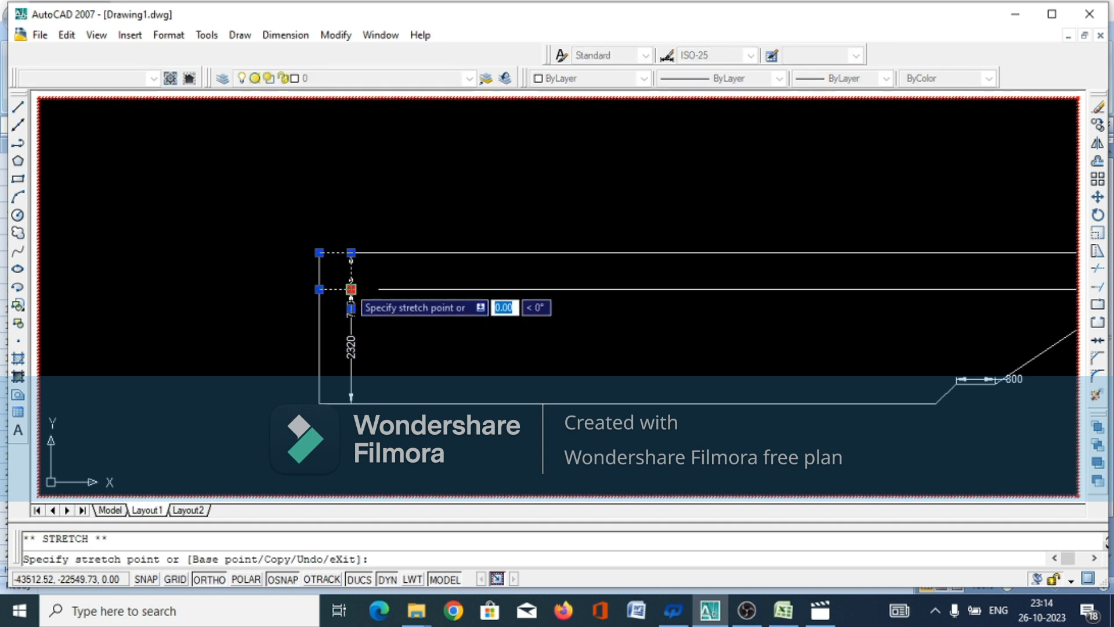
pyautogui.click(320, 289)
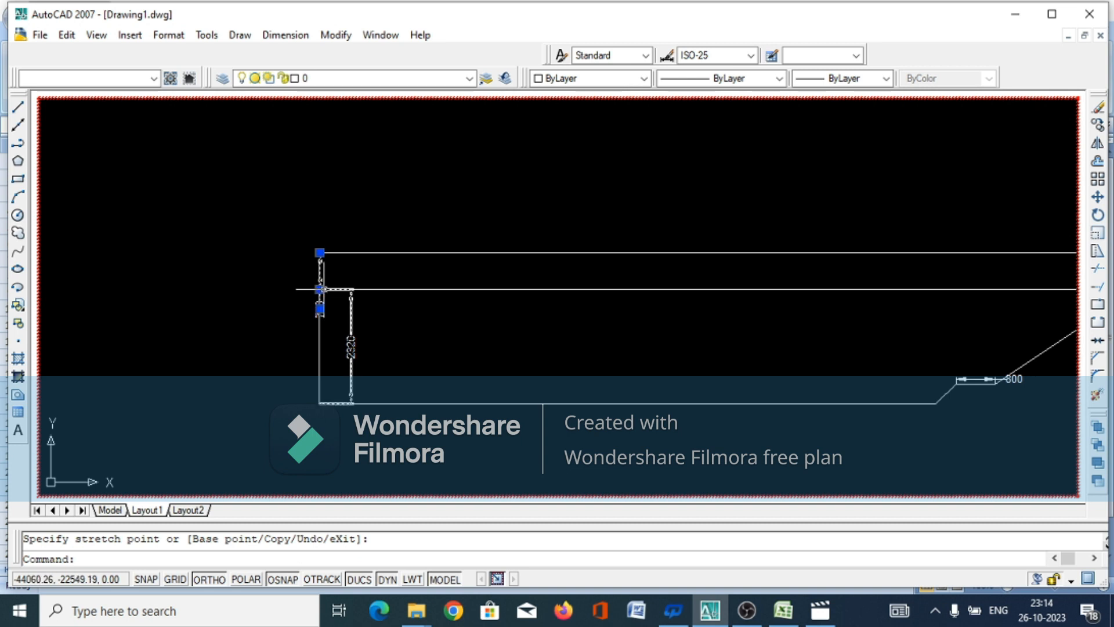
pyautogui.click(319, 289)
pyautogui.click(319, 289)
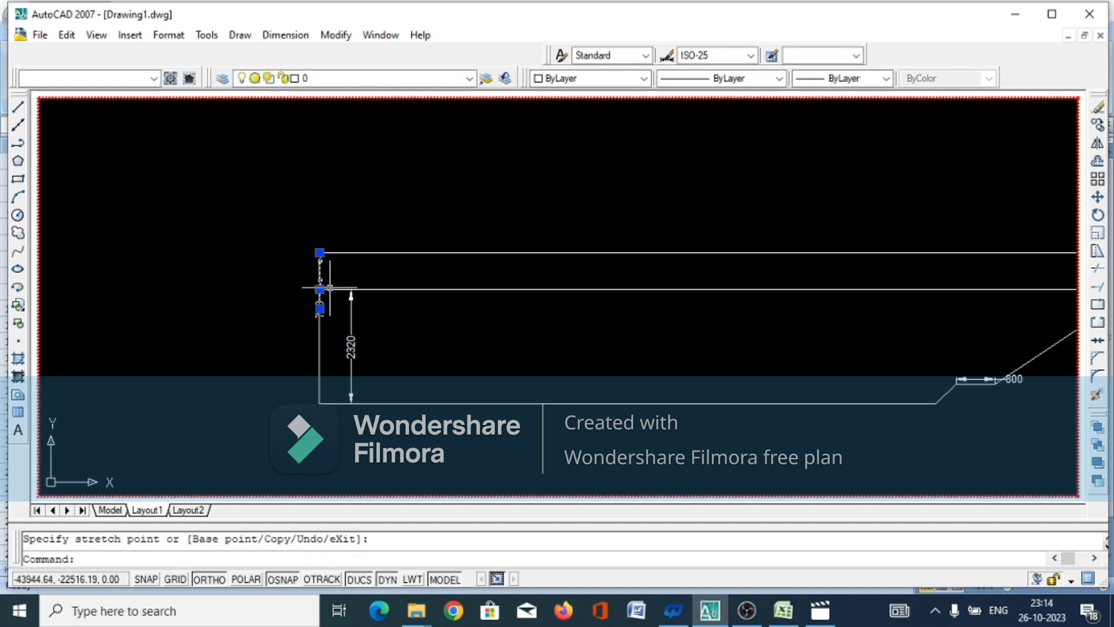
pyautogui.click(333, 286)
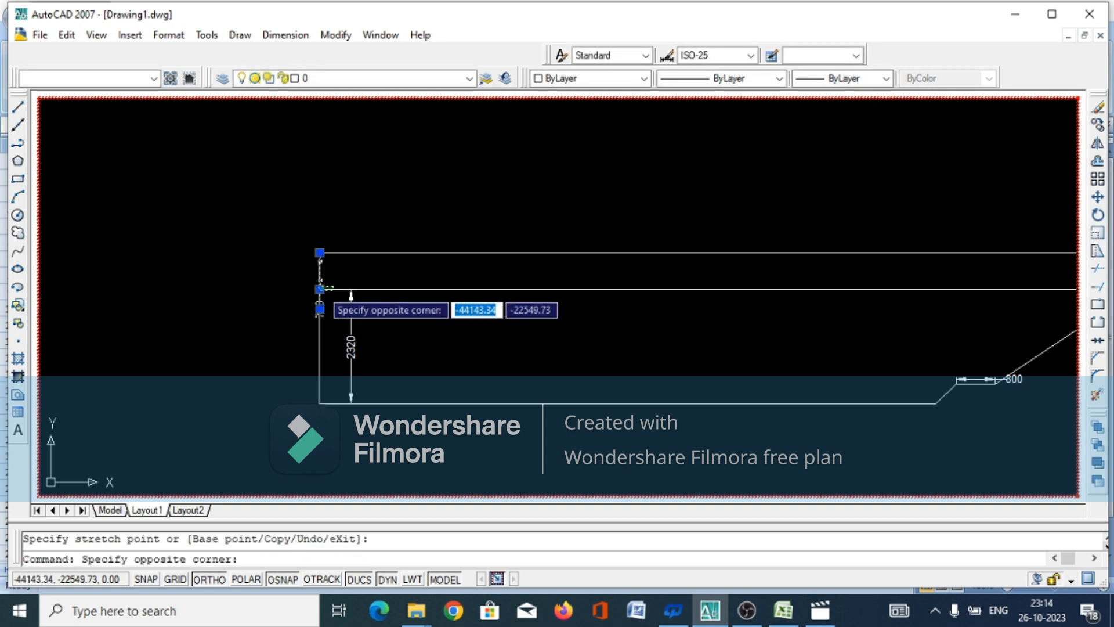
pyautogui.click(324, 295)
pyautogui.scroll(3, 329, 304)
pyautogui.click(372, 243)
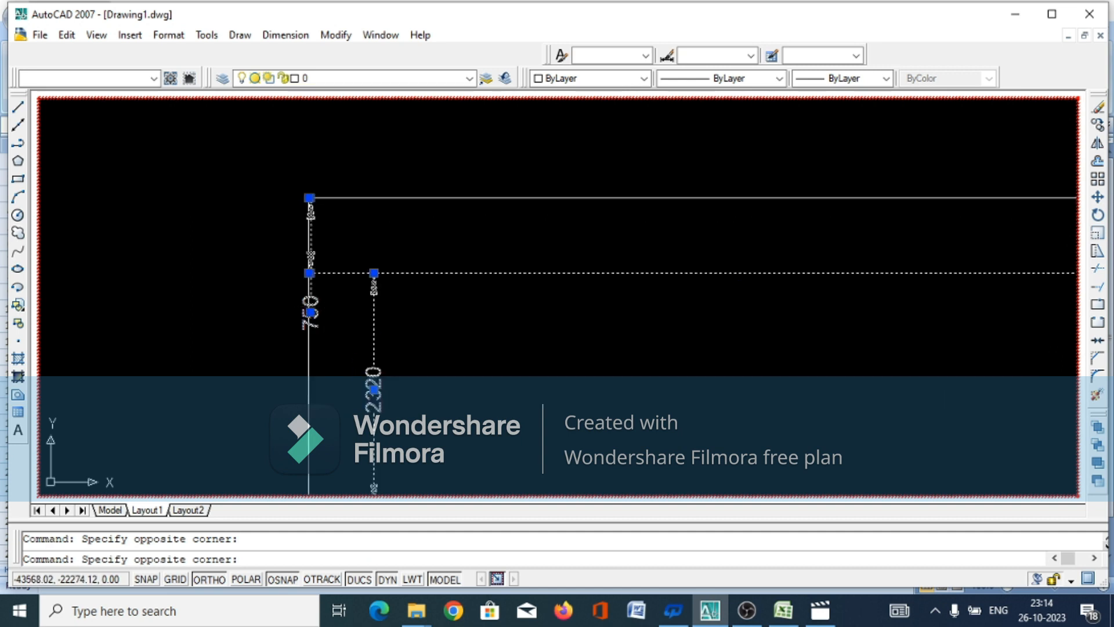
pyautogui.press('Escape')
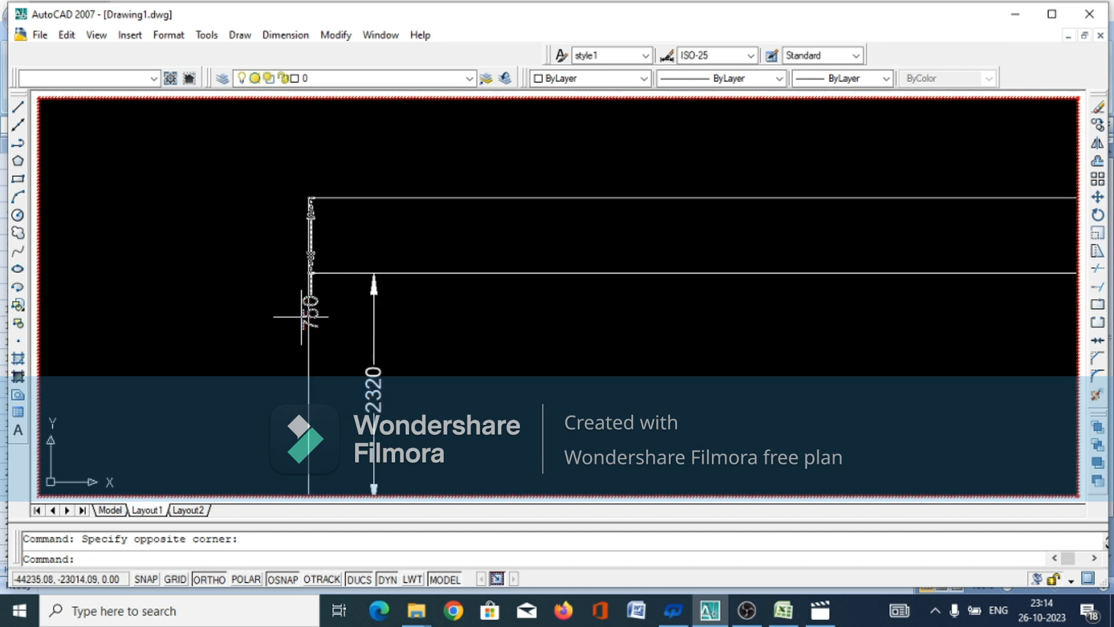
# Erase the lower and upper segments of the vertical line closing the canal's left edge
pyautogui.click(309, 389)
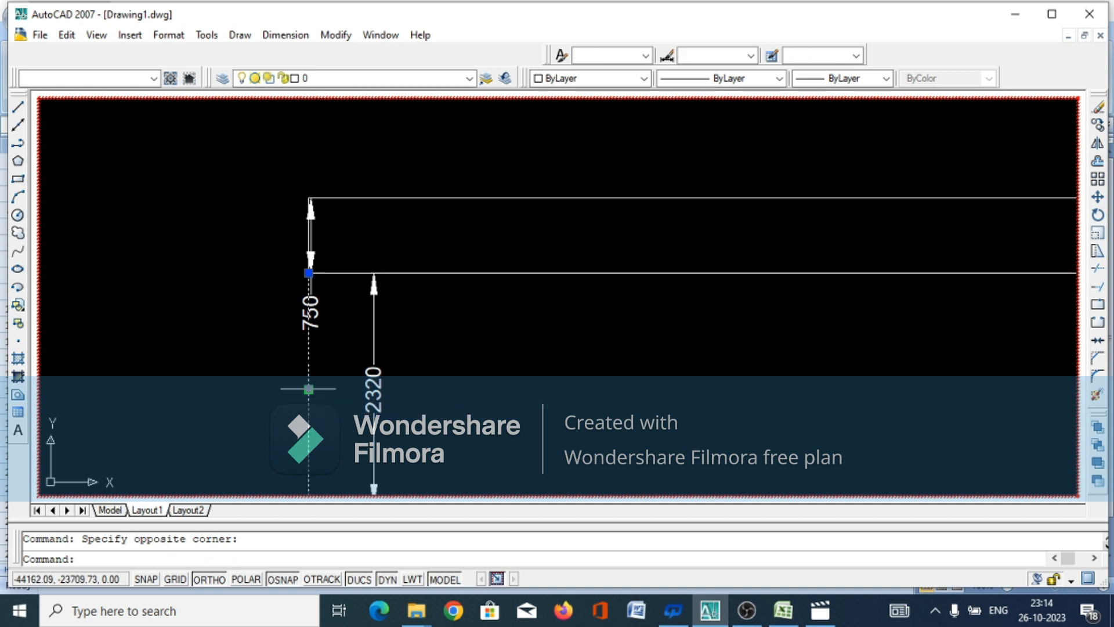
pyautogui.rightClick(309, 389)
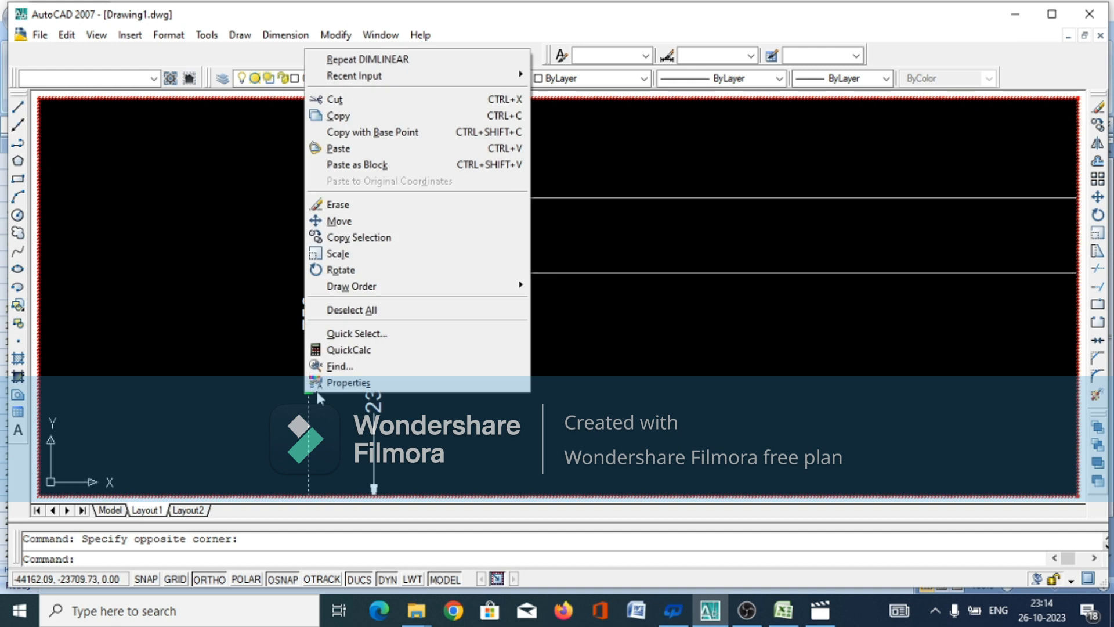
pyautogui.click(339, 206)
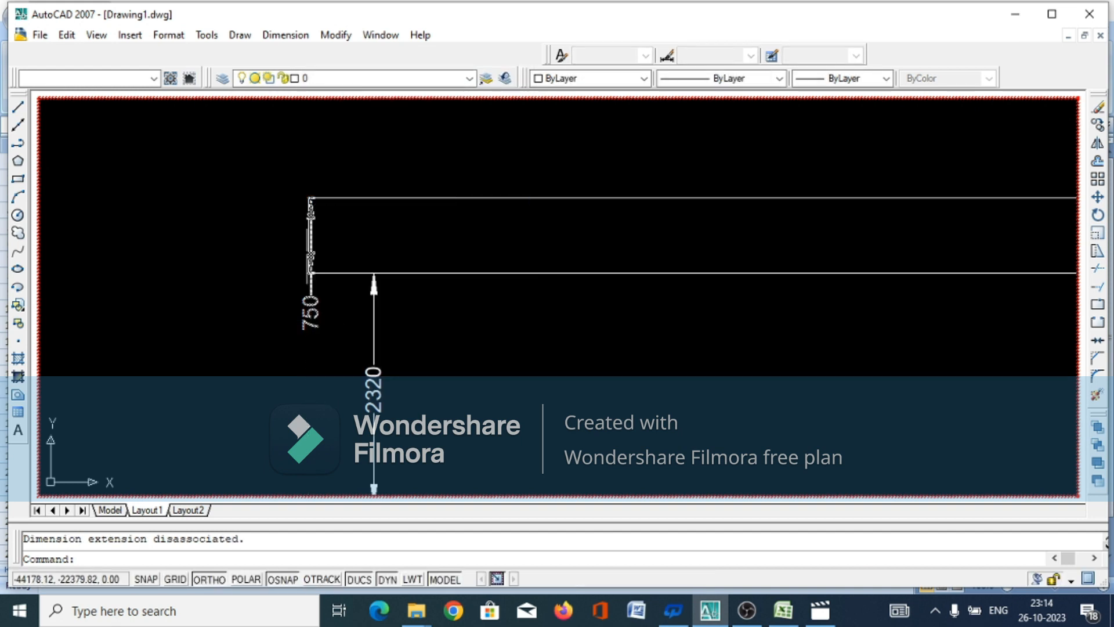
pyautogui.scroll(5, 310, 238)
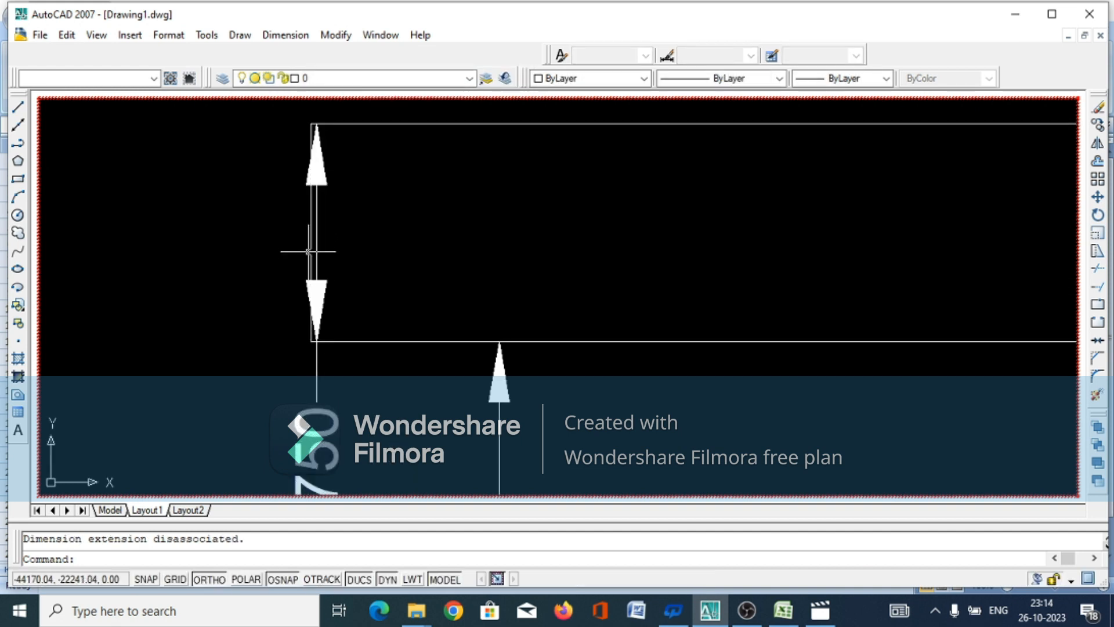
pyautogui.click(311, 246)
pyautogui.rightClick(312, 246)
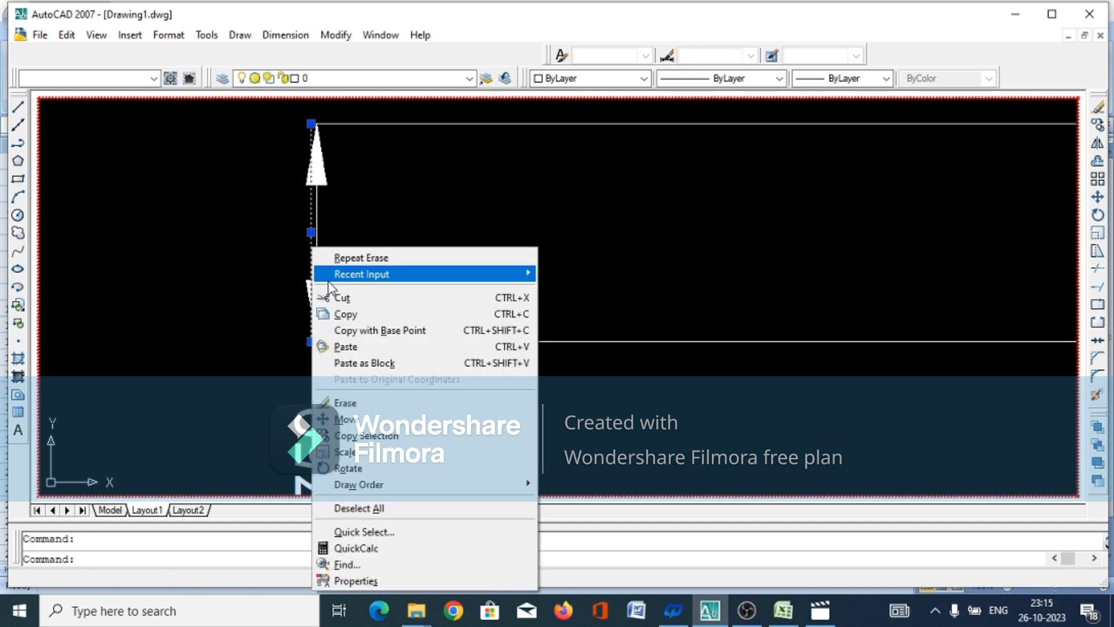
pyautogui.click(346, 403)
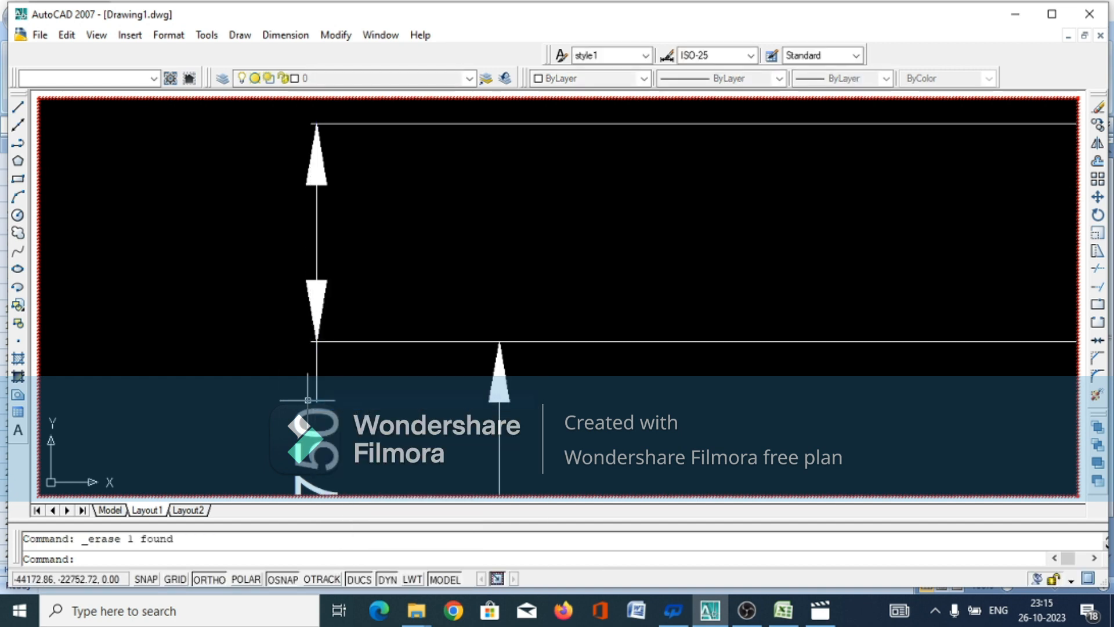
# Assign the ACAD_ISO02W100 dashed linetype to the canal's two upper horizontal level lines, including the short upper segment reaching the bank slope
pyautogui.scroll(-4, 259, 370)
pyautogui.click(764, 220)
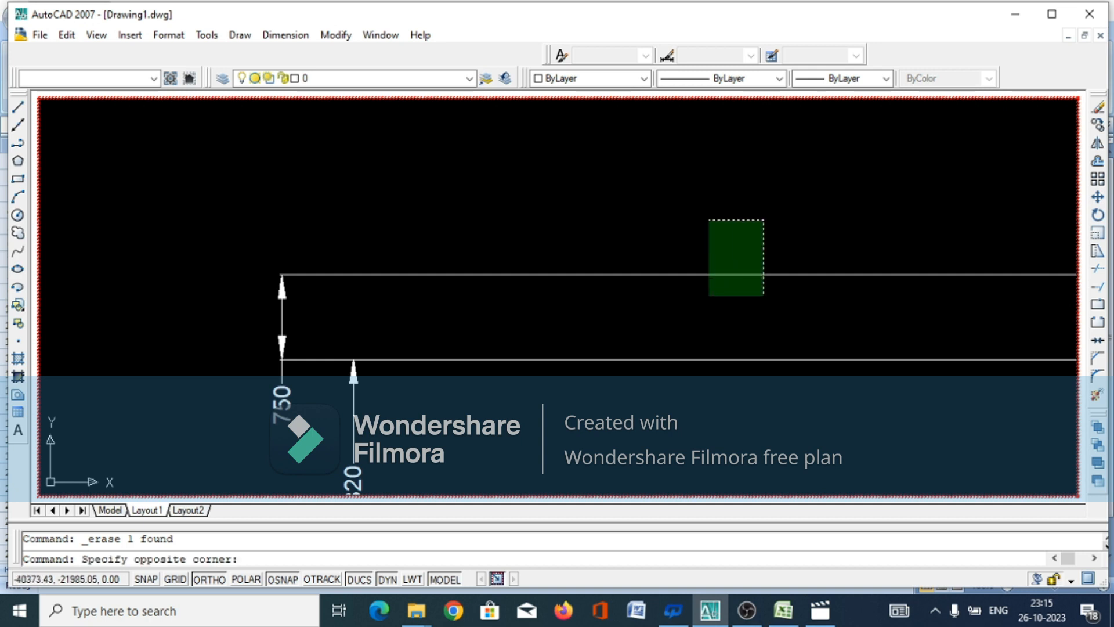
pyautogui.click(664, 373)
pyautogui.scroll(-6, 475, 364)
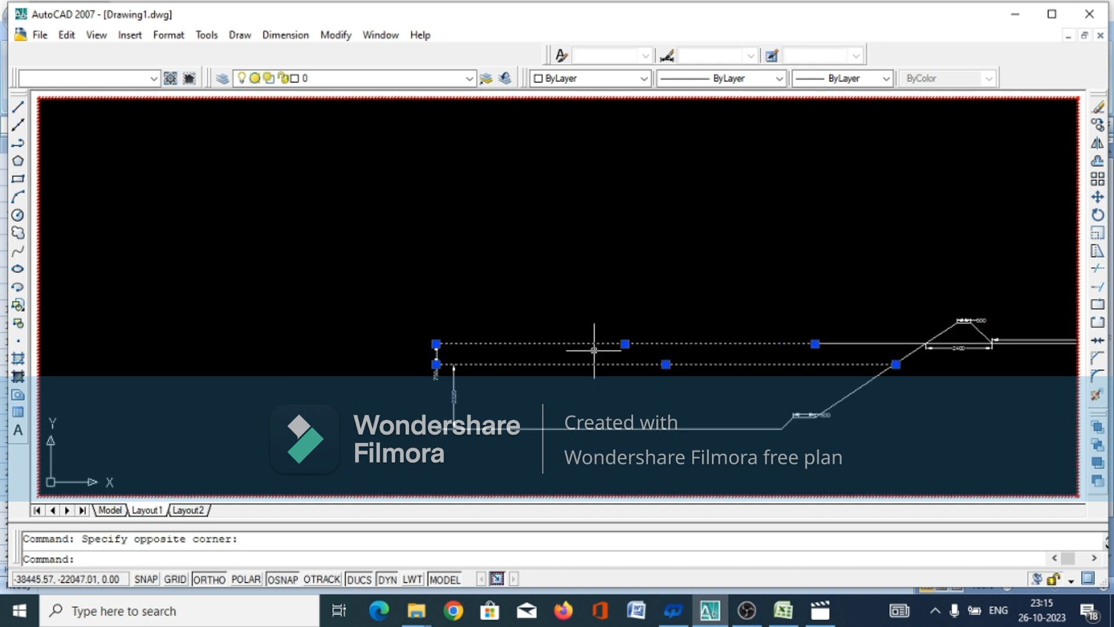
pyautogui.click(874, 339)
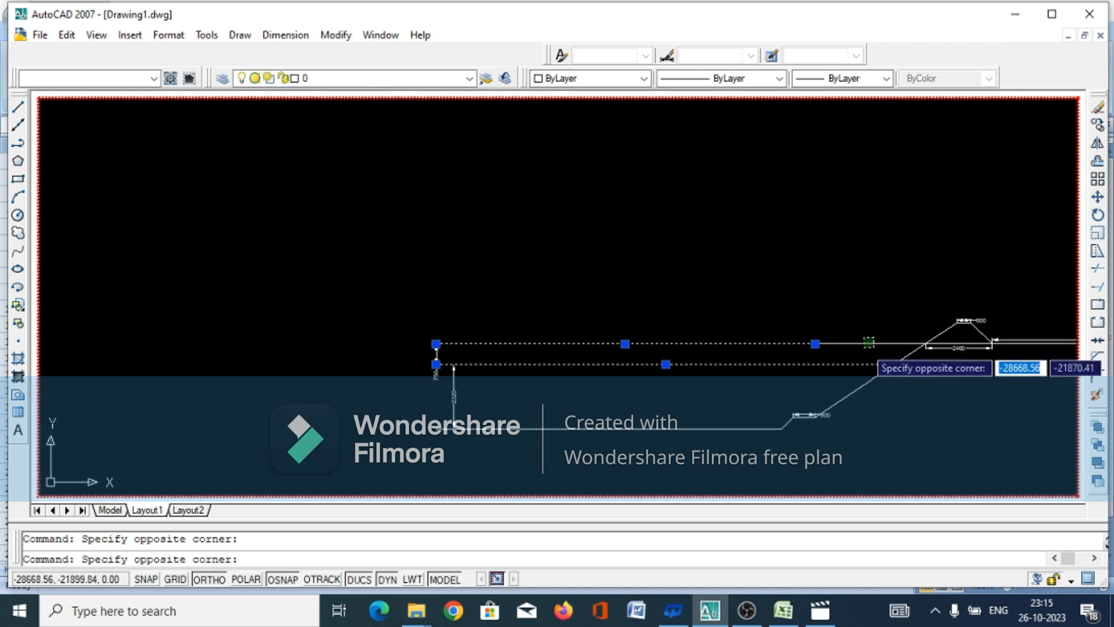
pyautogui.click(863, 349)
pyautogui.click(880, 306)
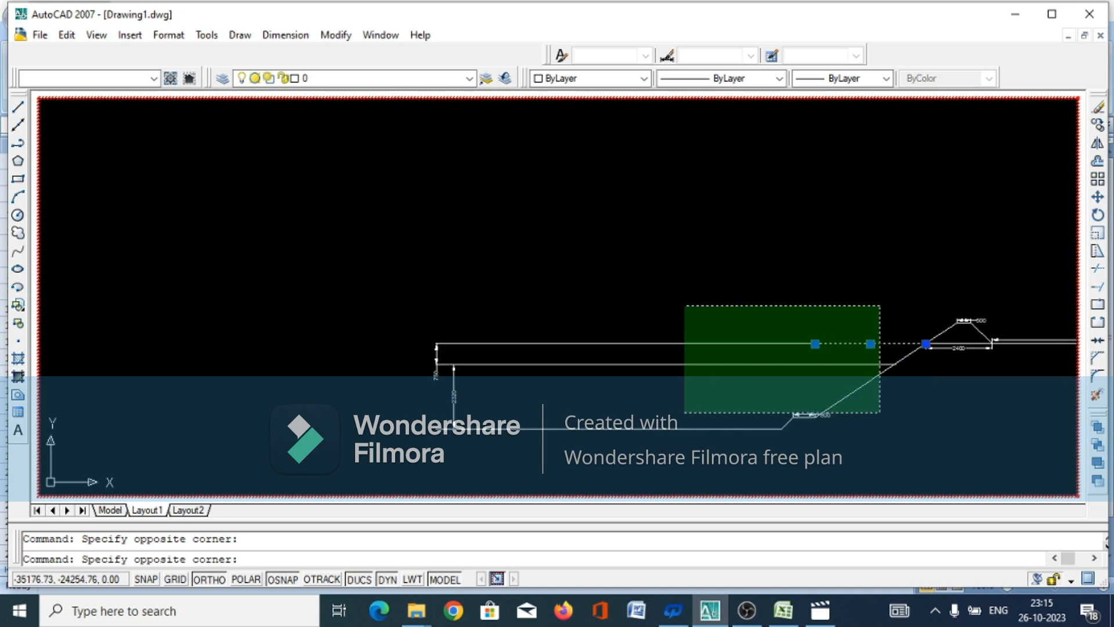
pyautogui.click(664, 367)
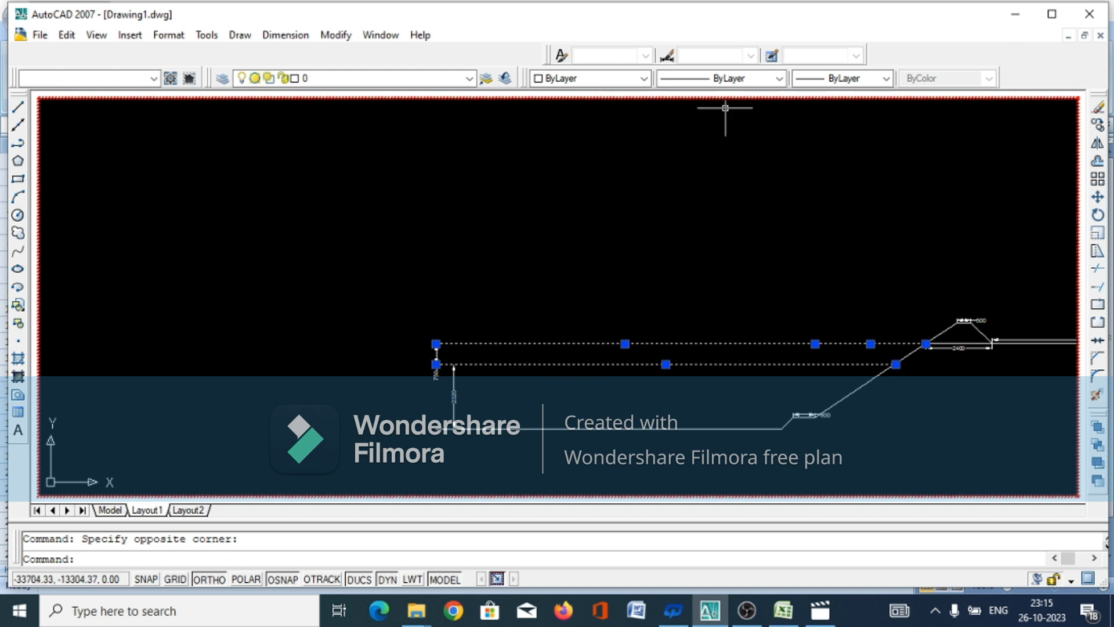
pyautogui.click(779, 82)
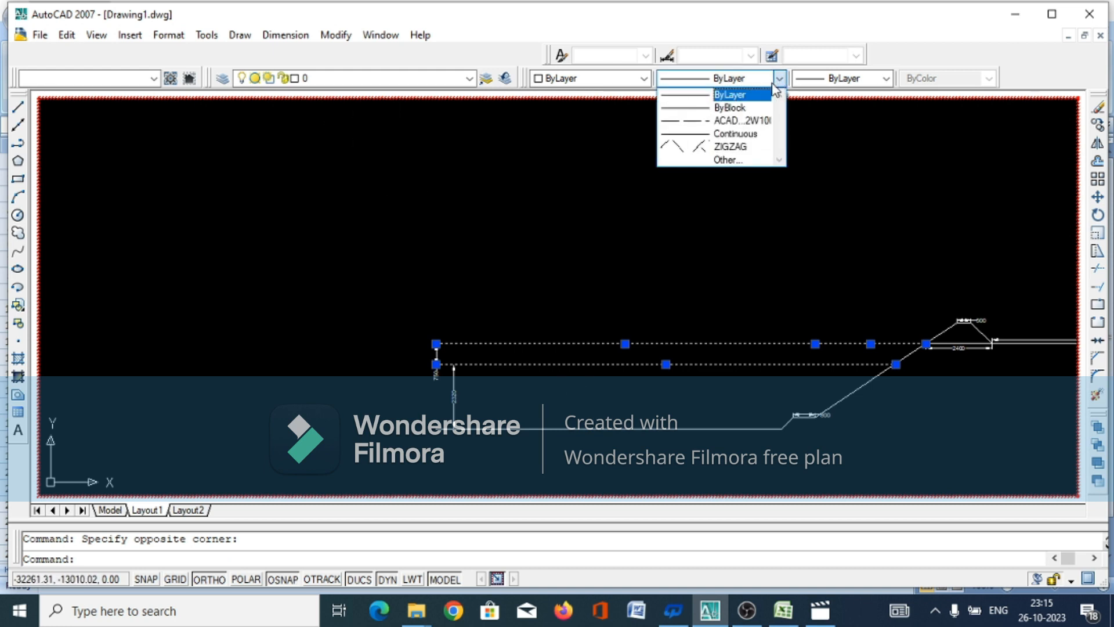
pyautogui.click(742, 121)
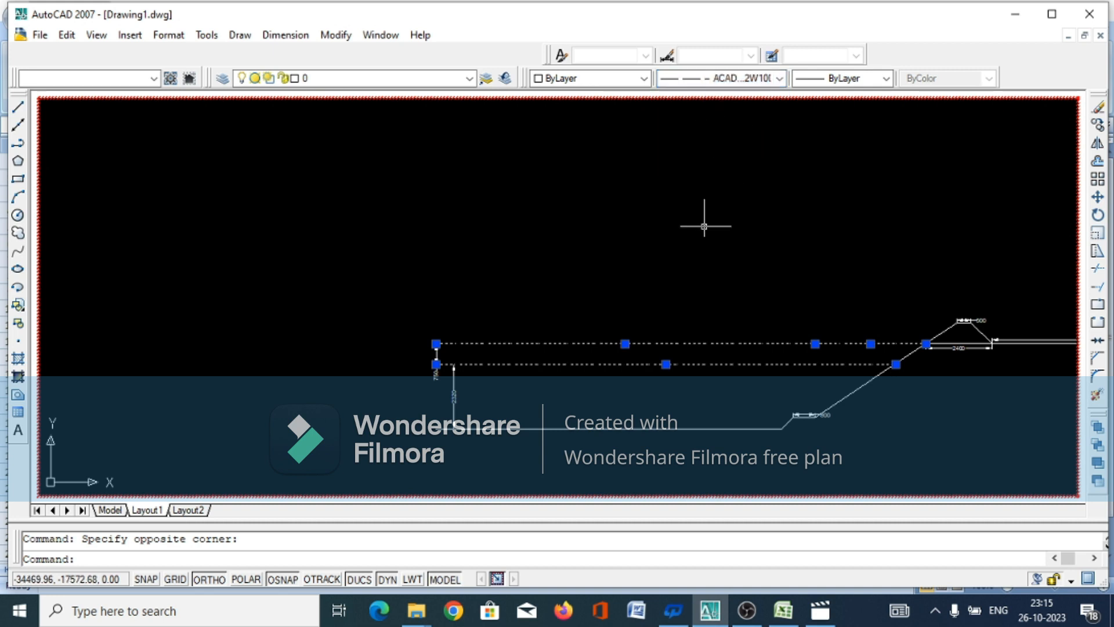
pyautogui.scroll(-2, 311, 373)
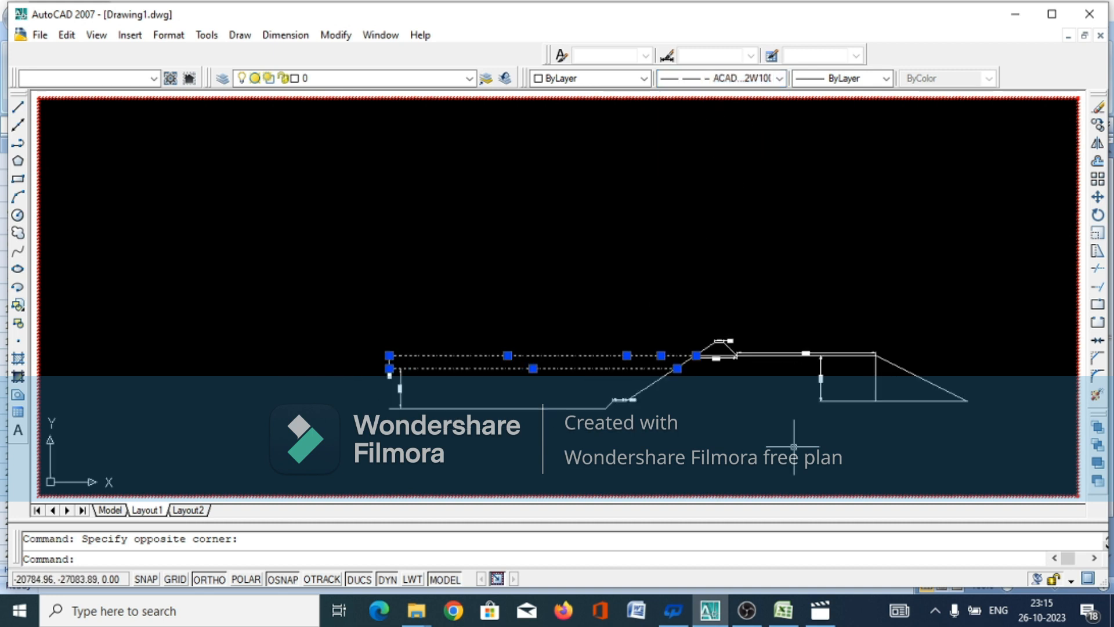
pyautogui.press('Escape')
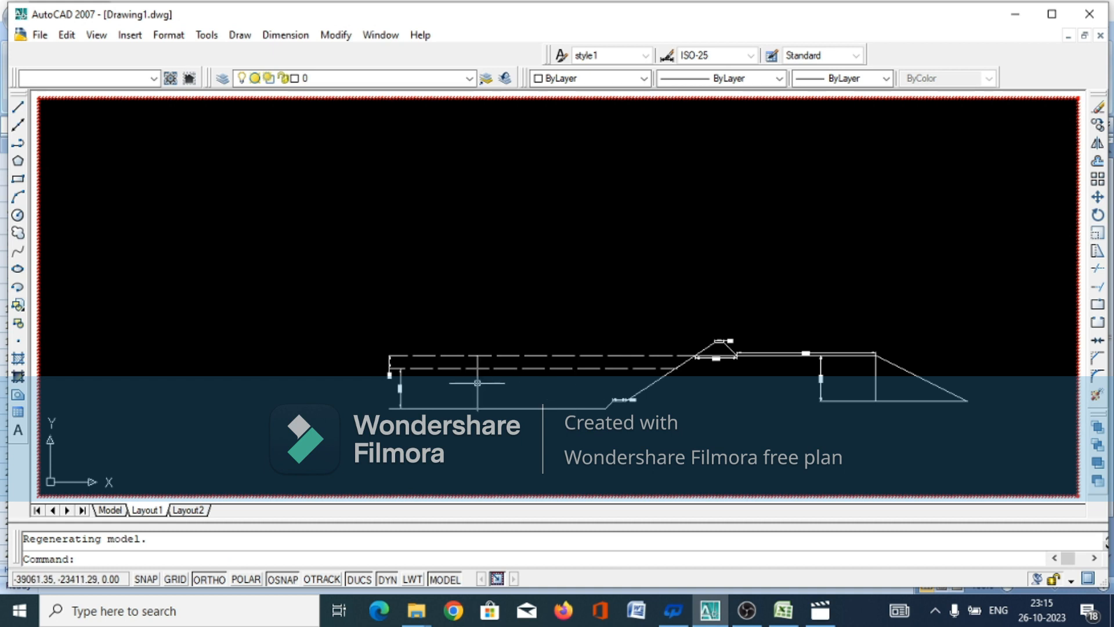
# Load the DASHED2 linetype from acadiso.lin into the drawing
pyautogui.scroll(-2, 499, 374)
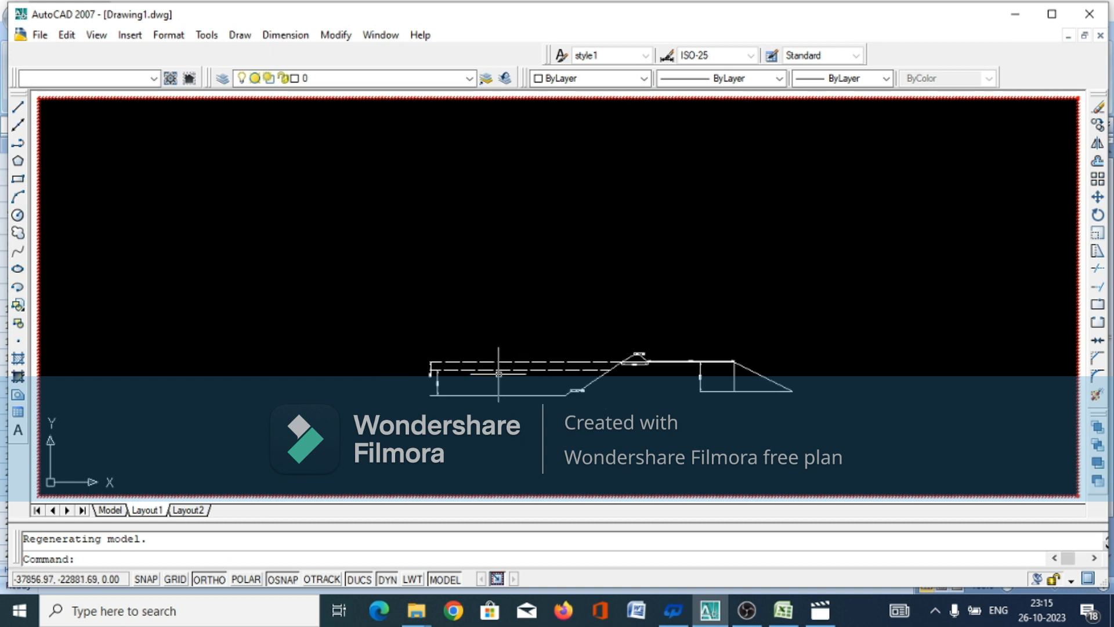
pyautogui.scroll(-1, 499, 374)
pyautogui.scroll(4, 498, 394)
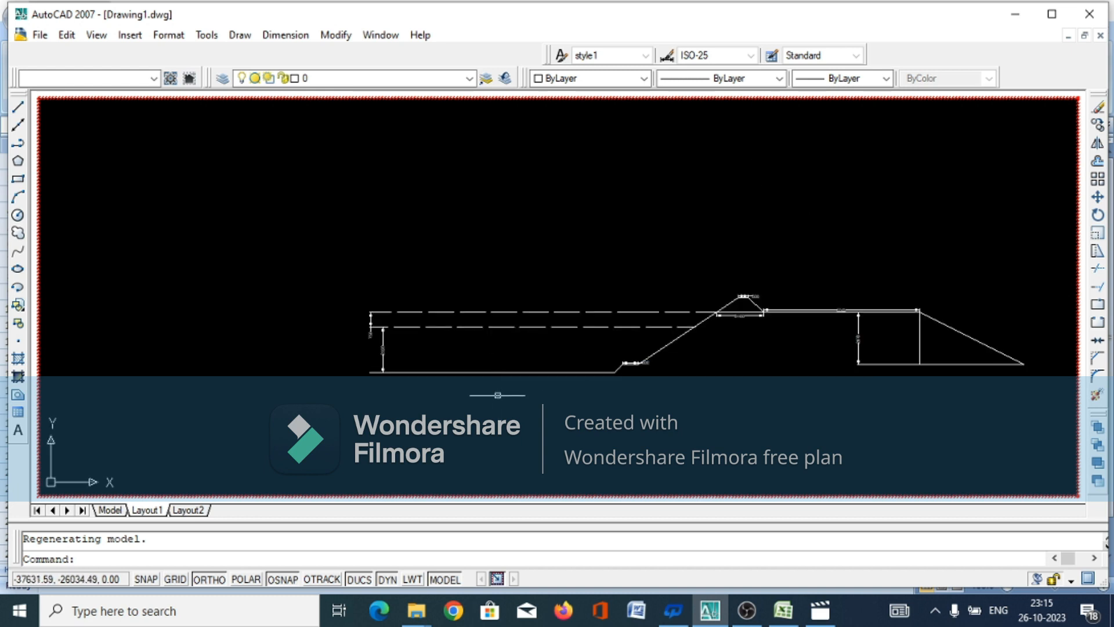
pyautogui.click(778, 80)
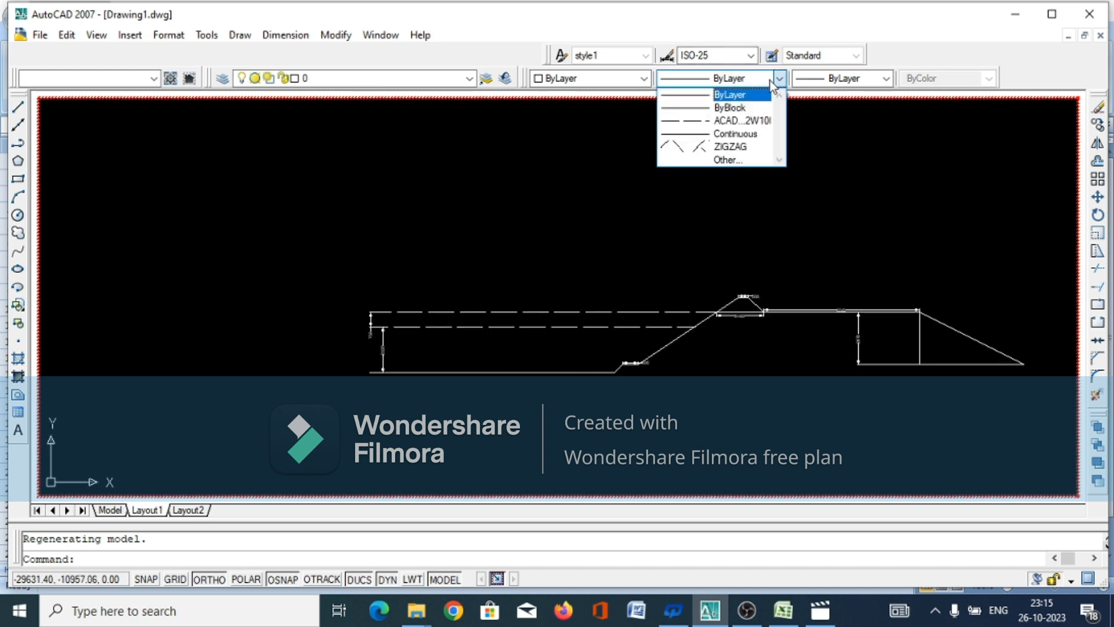
pyautogui.click(732, 159)
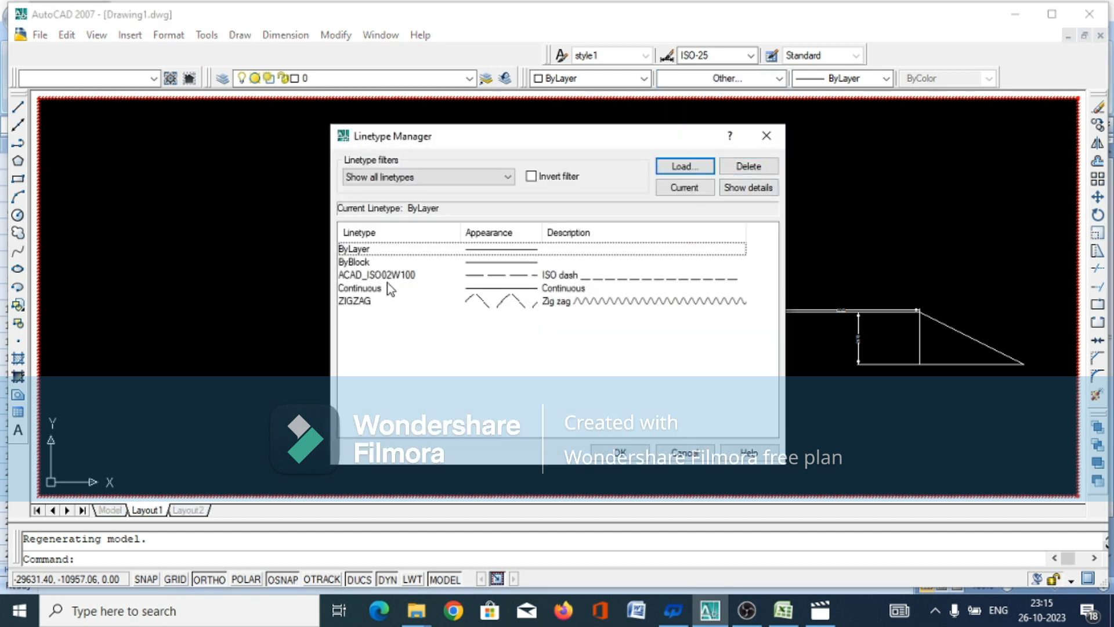
pyautogui.click(682, 167)
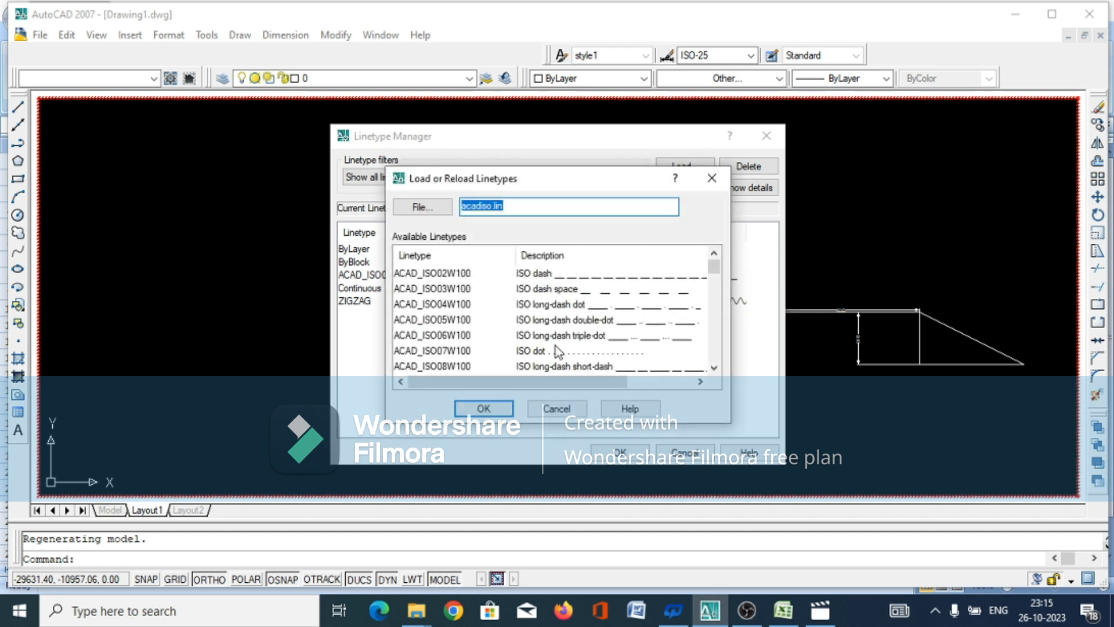
pyautogui.scroll(-3, 574, 319)
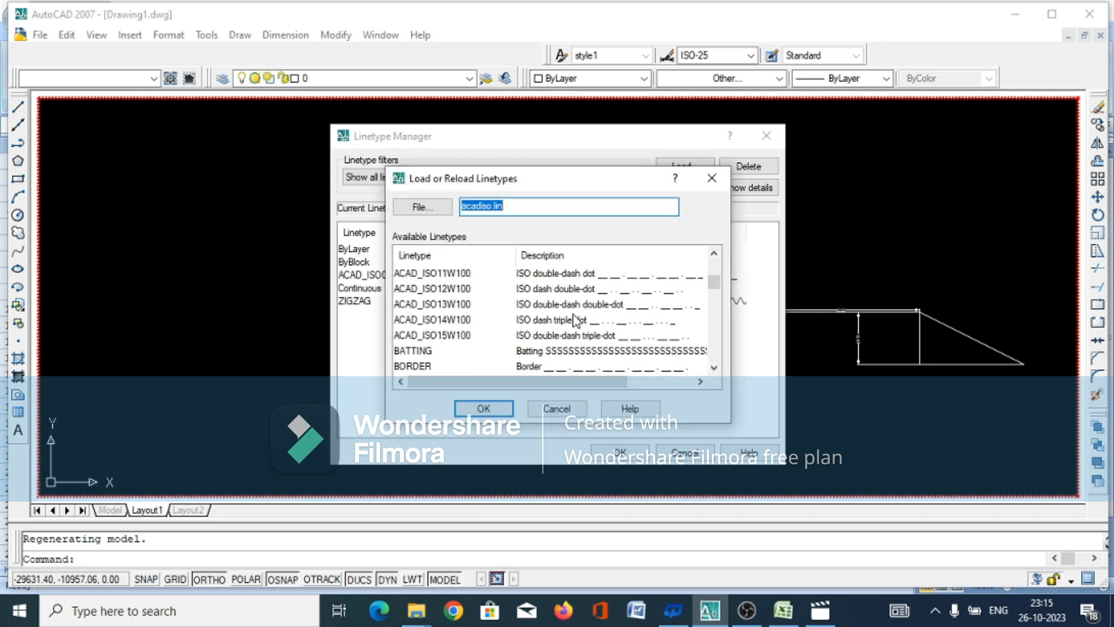
pyautogui.scroll(-2, 574, 319)
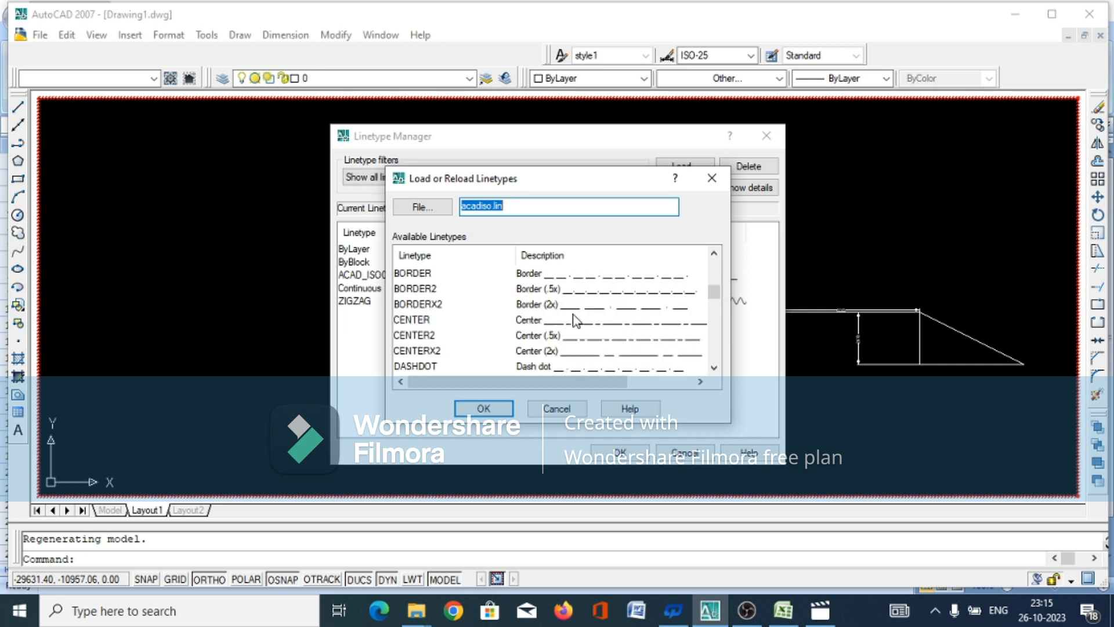
pyautogui.scroll(-2, 574, 319)
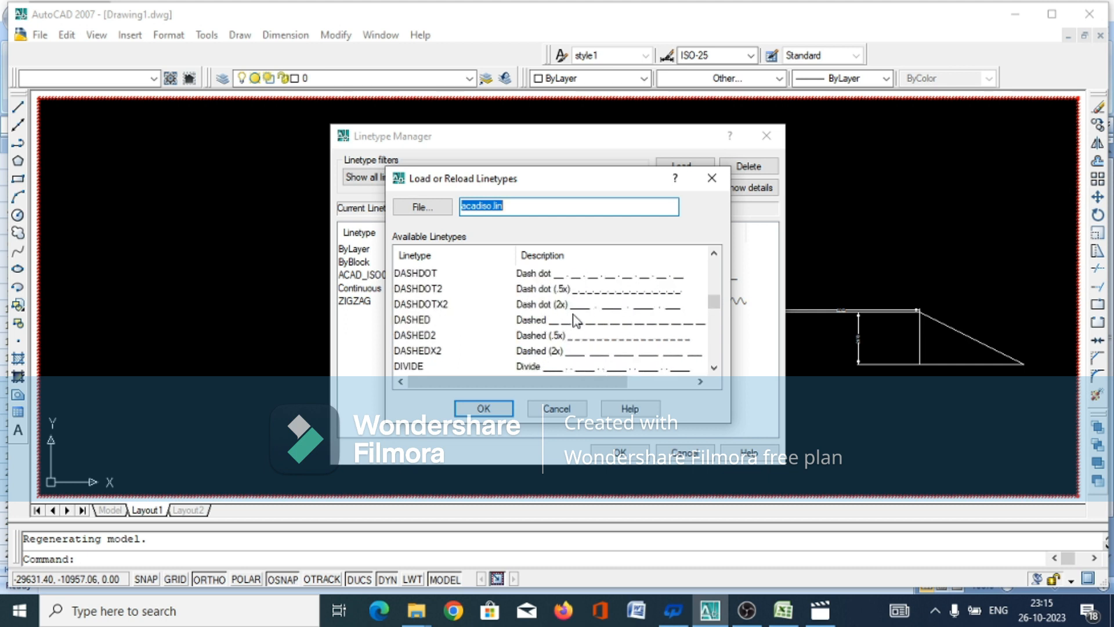
pyautogui.click(414, 338)
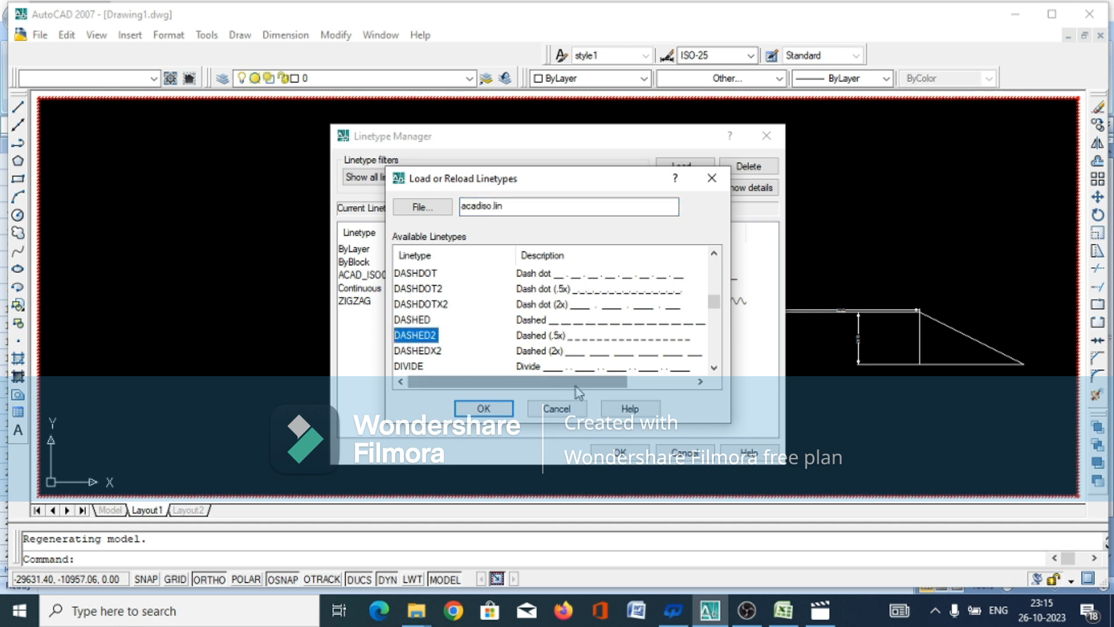
pyautogui.click(497, 412)
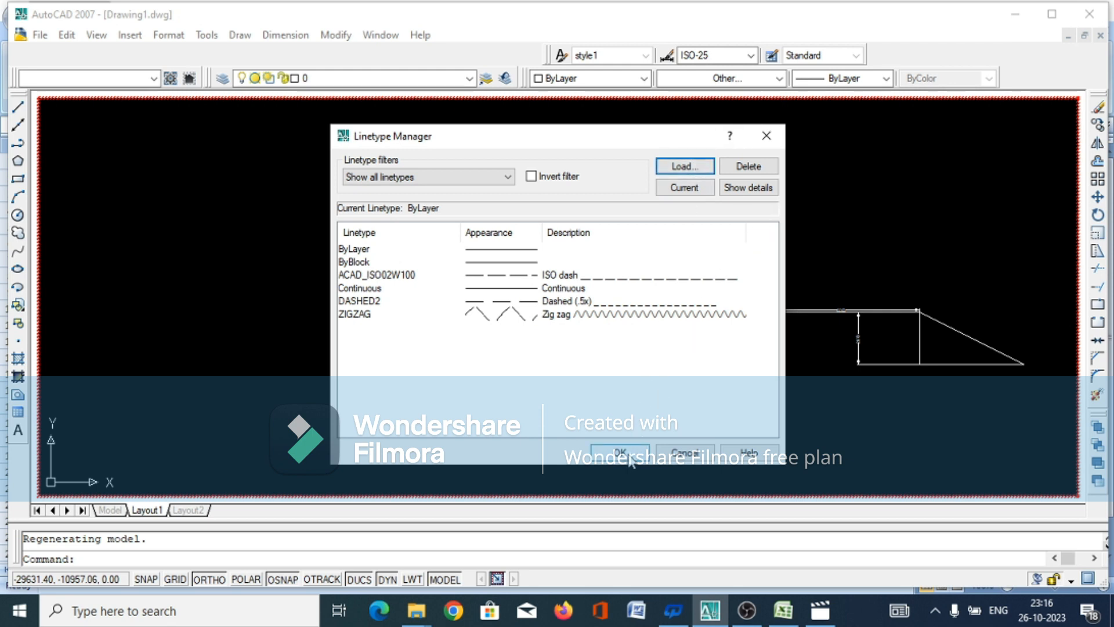
# Reload the DASHED2 linetype from acadiso.lin and accept the Linetype Manager settings
pyautogui.click(709, 167)
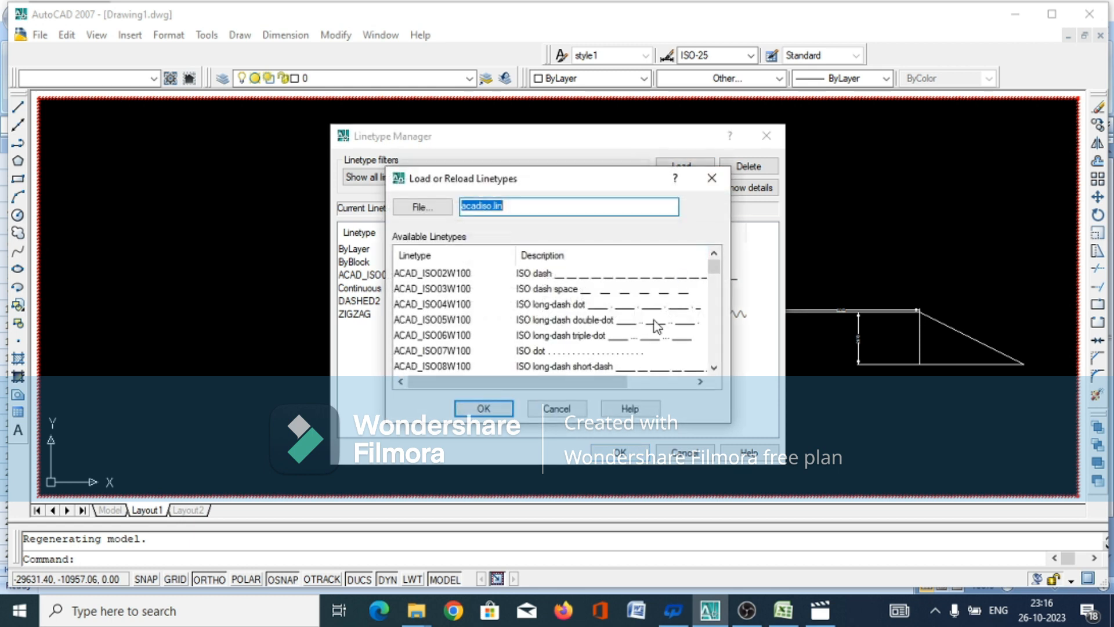
pyautogui.click(484, 409)
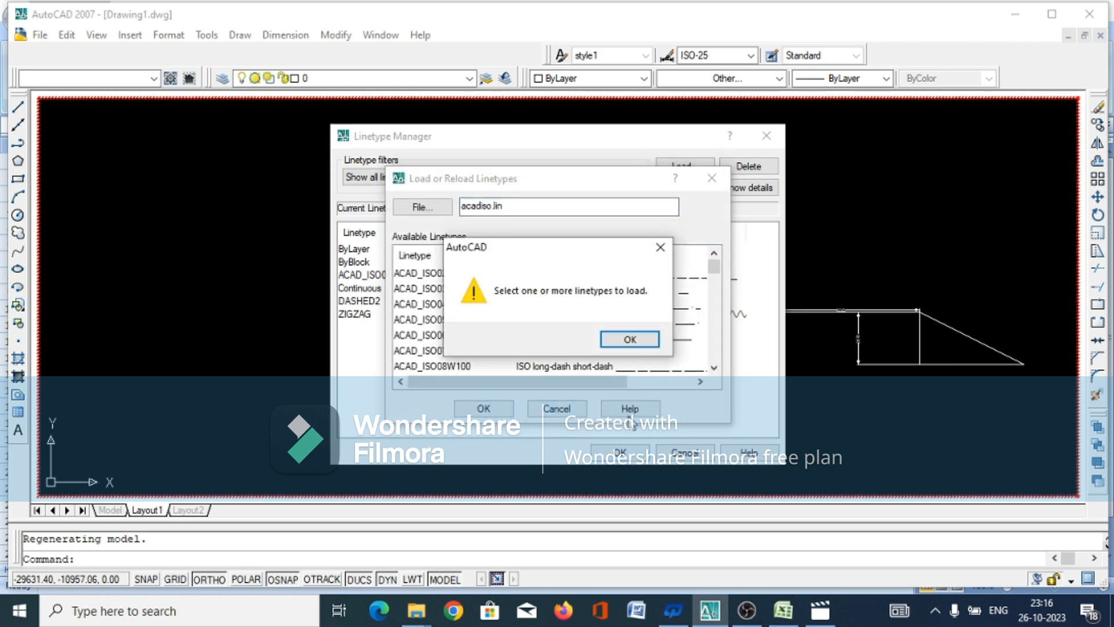
pyautogui.click(635, 342)
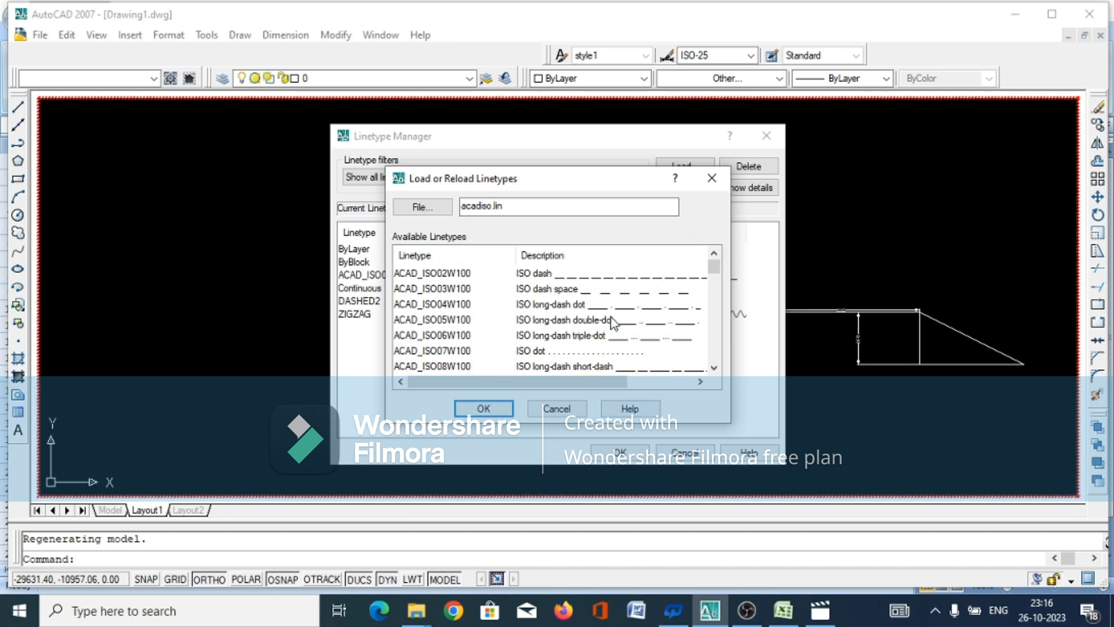
pyautogui.scroll(-3, 460, 301)
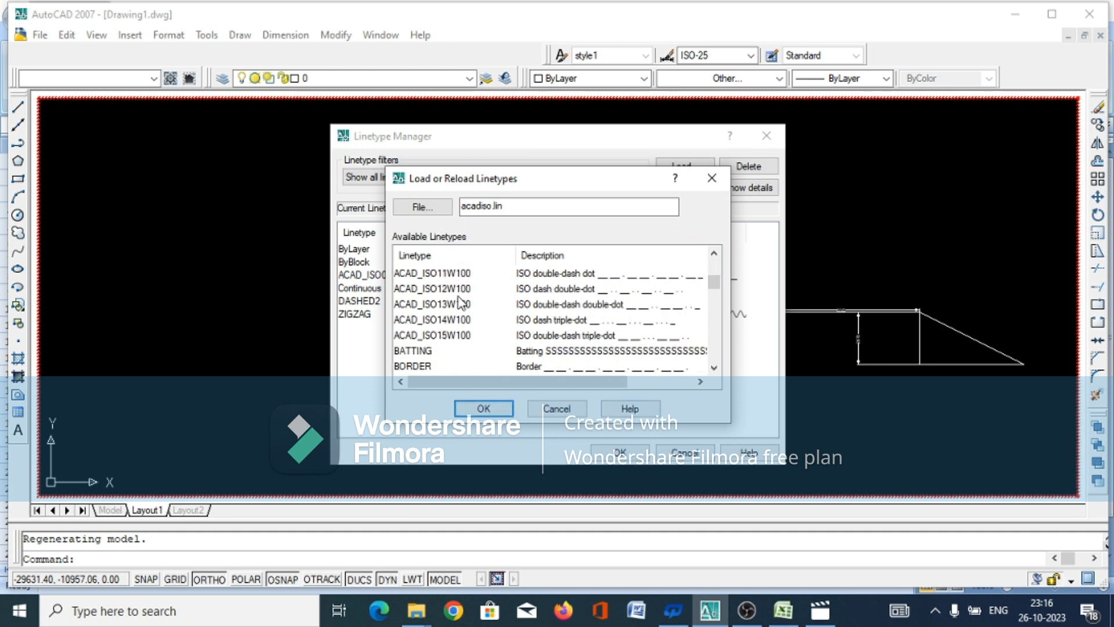
pyautogui.scroll(-1, 461, 302)
pyautogui.scroll(-2, 464, 327)
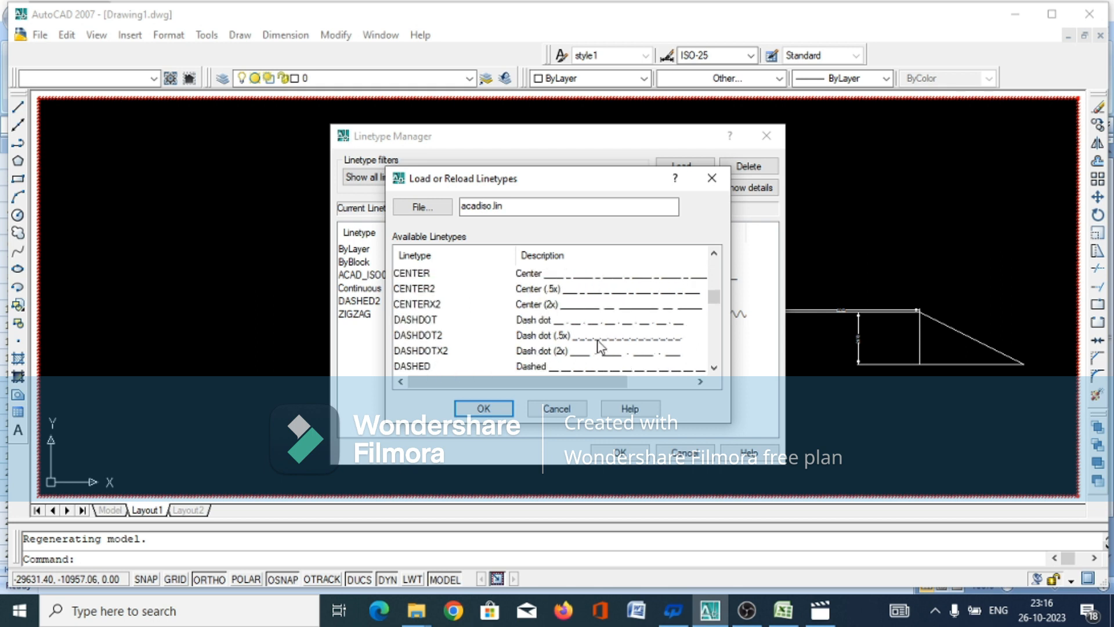
pyautogui.scroll(-2, 601, 346)
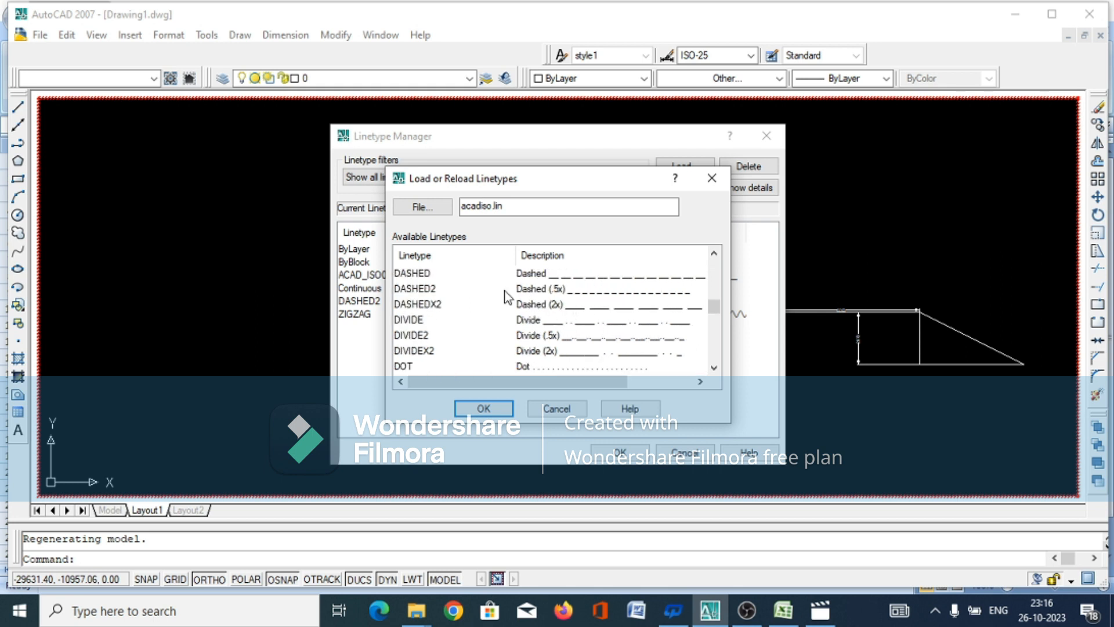
pyautogui.click(423, 288)
pyautogui.click(483, 408)
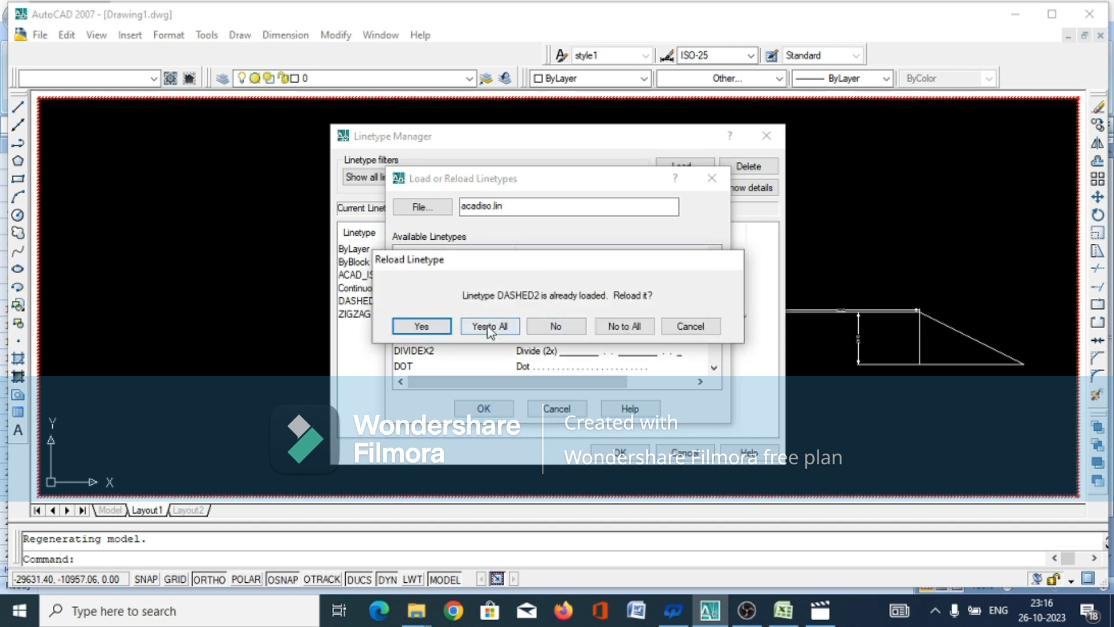
pyautogui.click(427, 328)
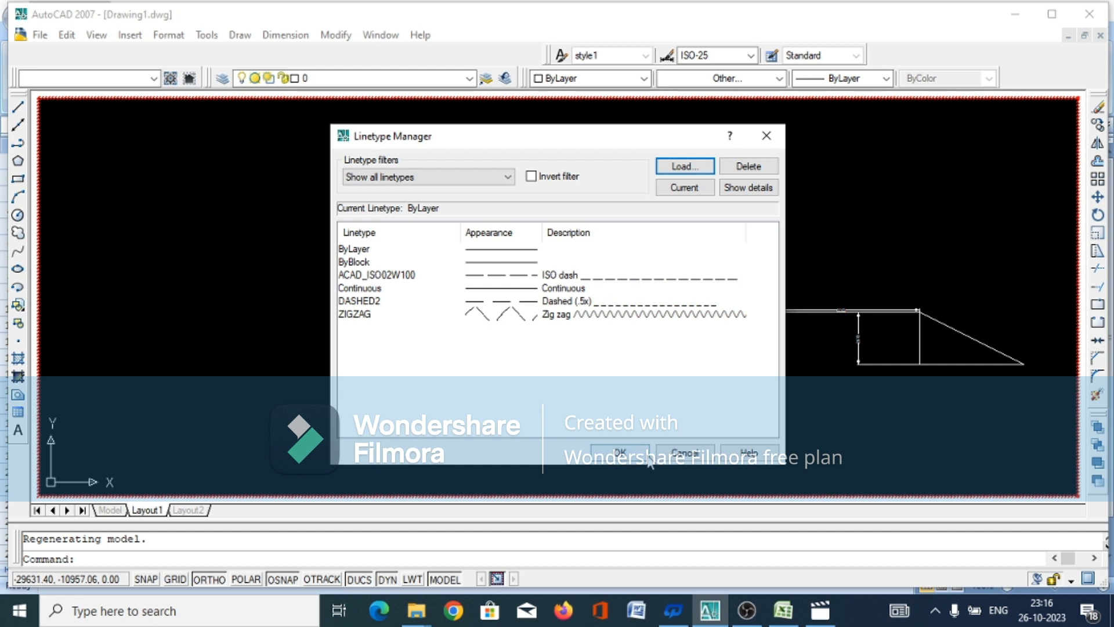
pyautogui.click(645, 456)
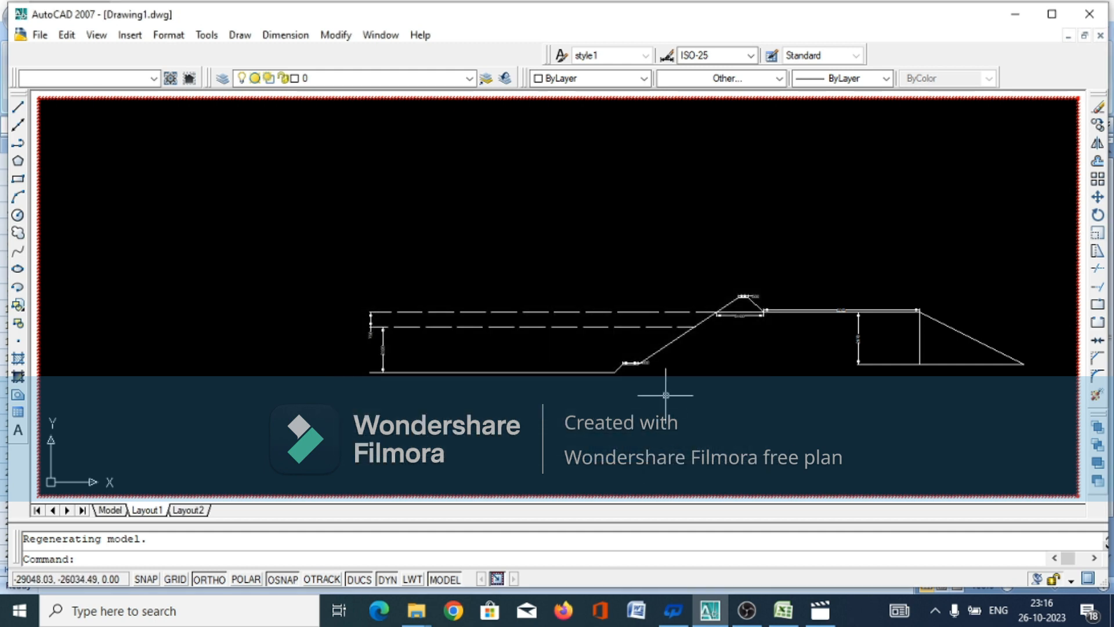
# Reapply the ACAD_ISO02W100 linetype to the two long horizontal level lines and clear the selection
pyautogui.click(584, 302)
pyautogui.click(513, 355)
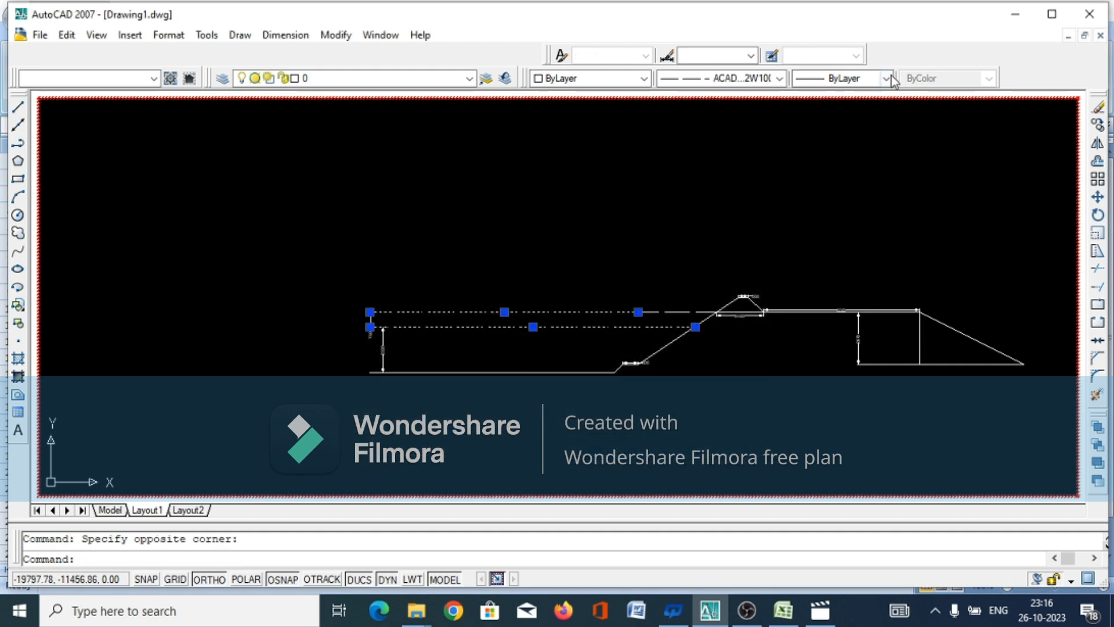
pyautogui.click(779, 79)
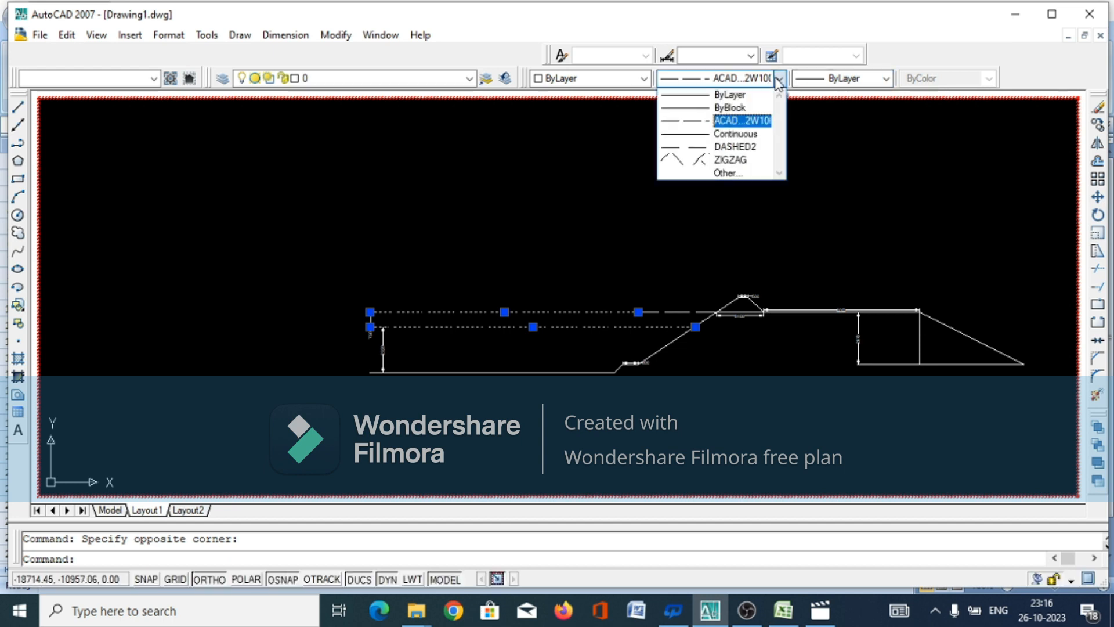
pyautogui.click(734, 120)
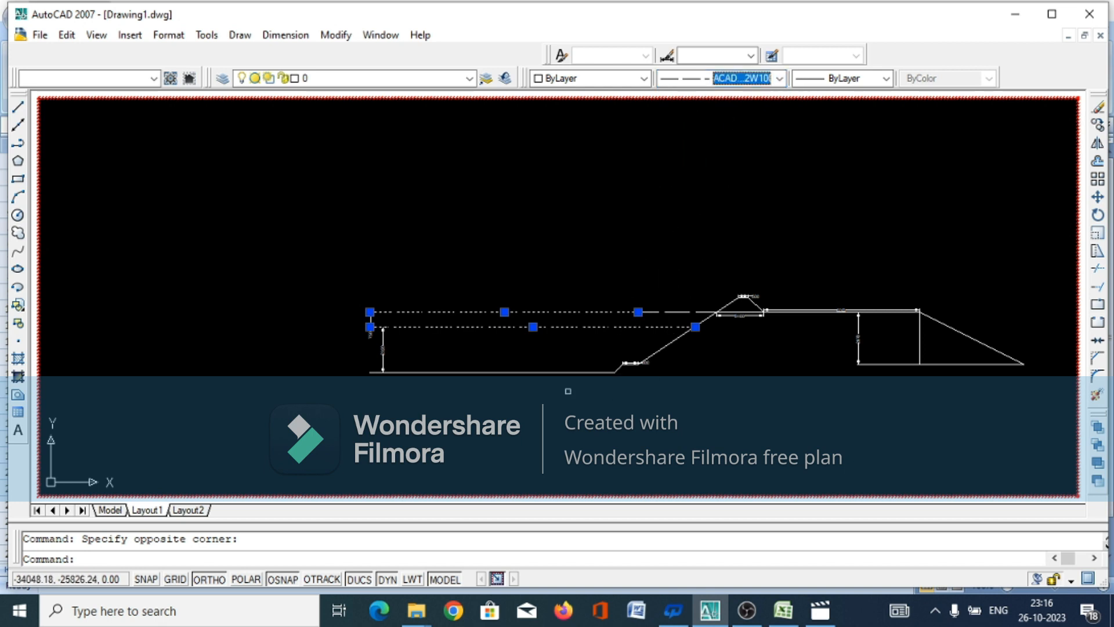
pyautogui.press('Escape')
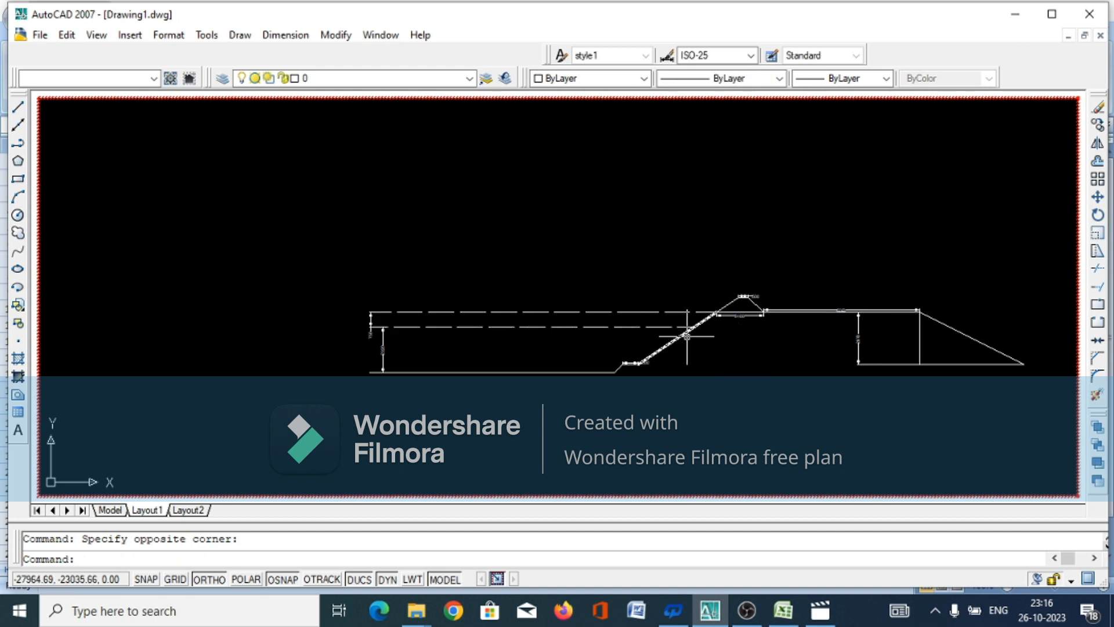
# Add the multiline text label "R/B" just above the 8000 dimension line on the bank top
pyautogui.click(18, 431)
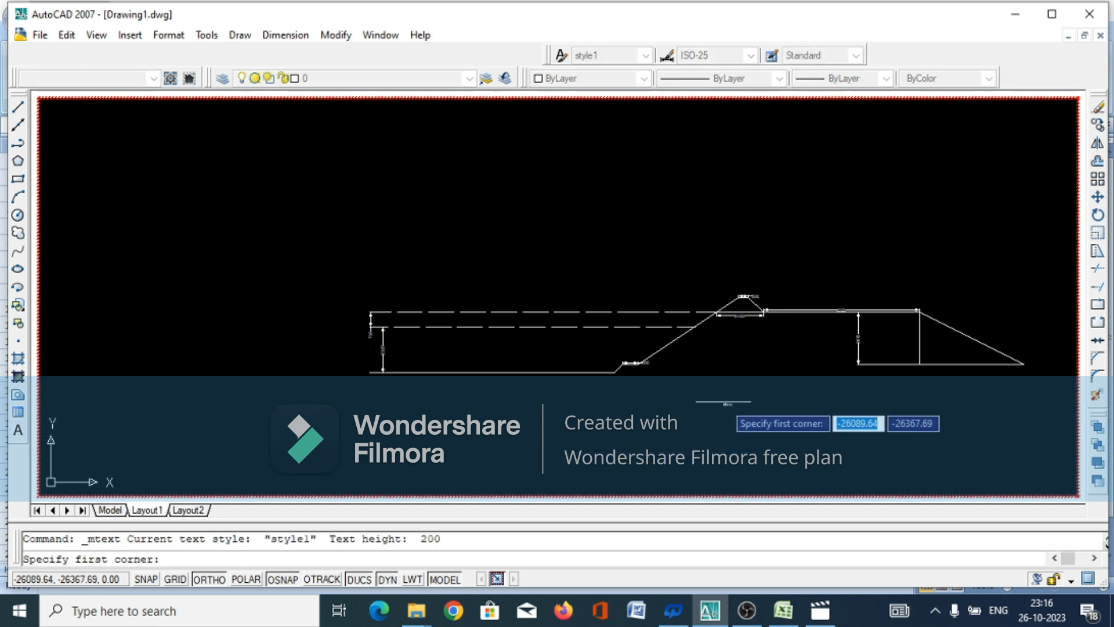
pyautogui.scroll(5, 949, 315)
pyautogui.scroll(2, 949, 315)
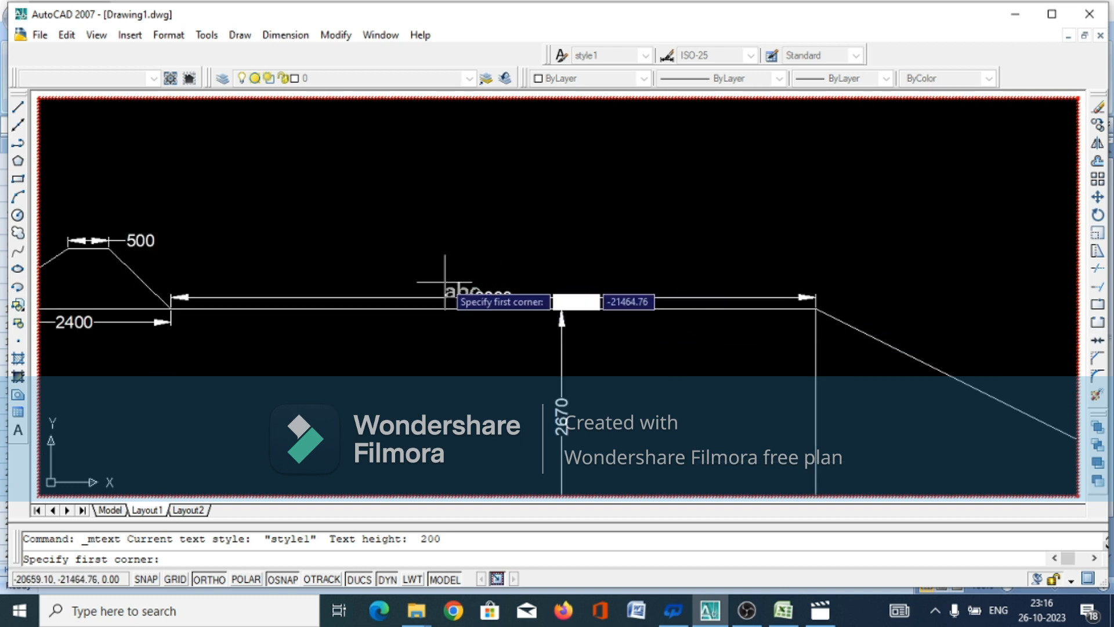
pyautogui.click(411, 275)
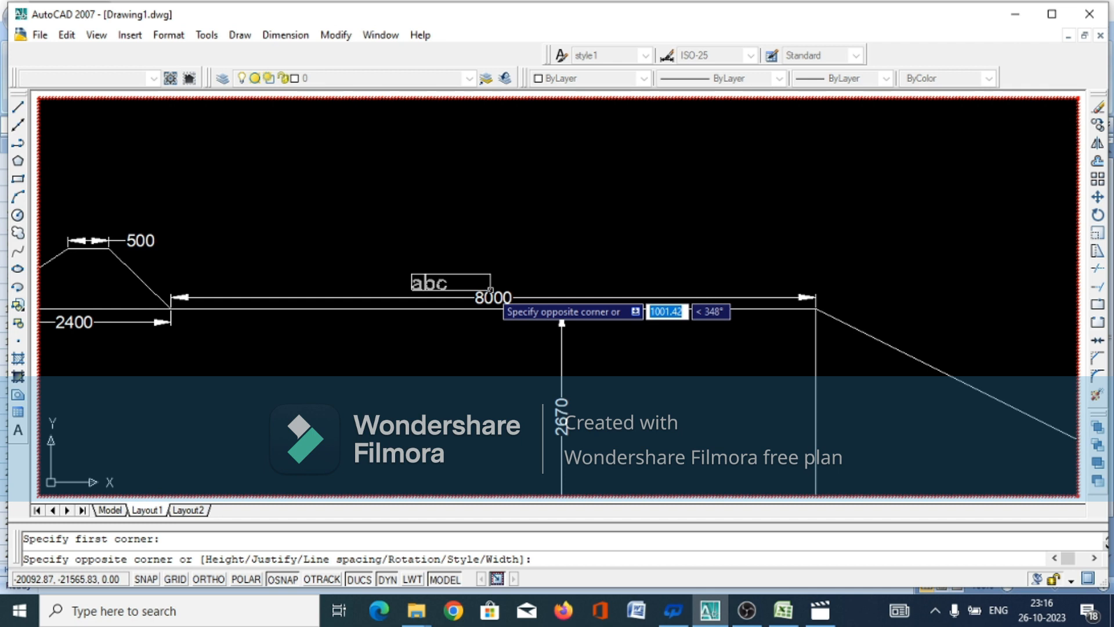
pyautogui.click(490, 289)
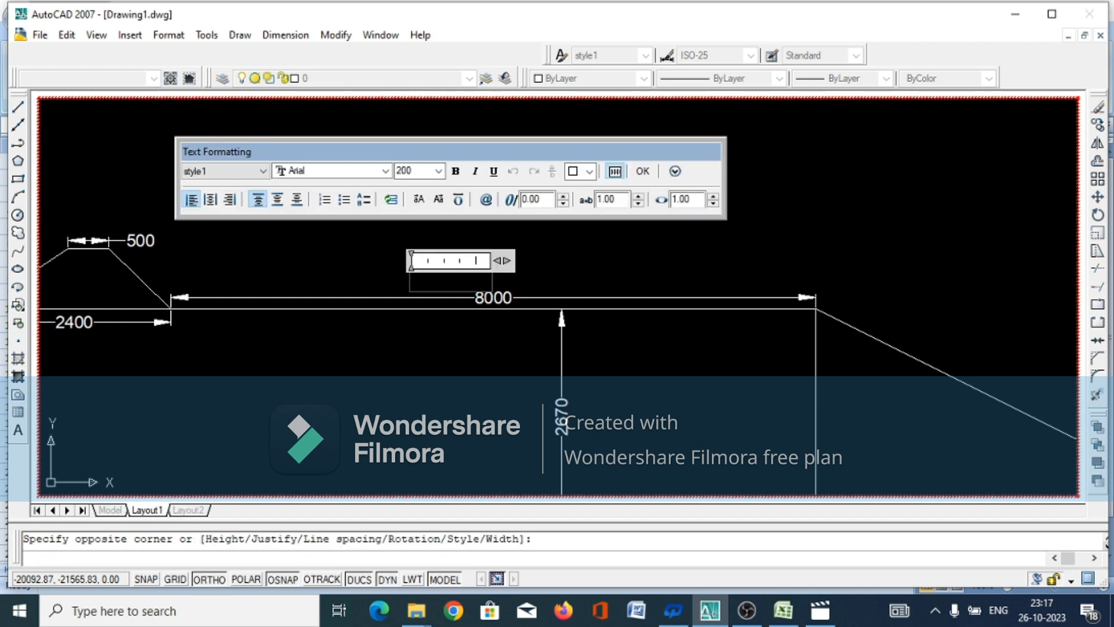
pyautogui.write('R/B')
pyautogui.click(642, 171)
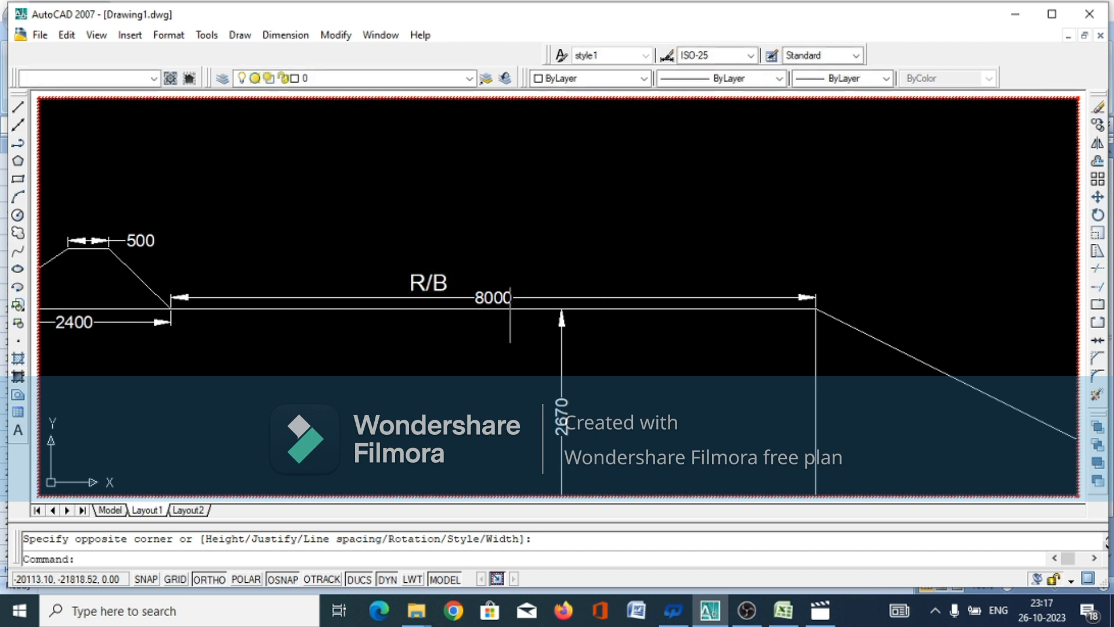
# Label the outer bank slope with the multiline text "2:1" above its sloping line
pyautogui.scroll(-2, 315, 281)
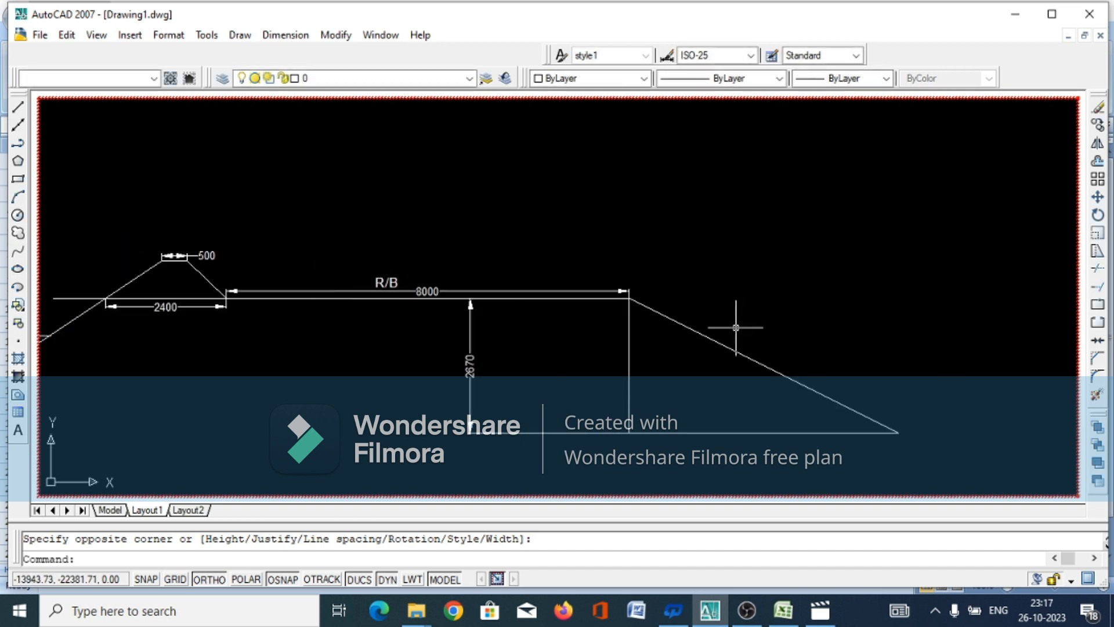
pyautogui.press('Return')
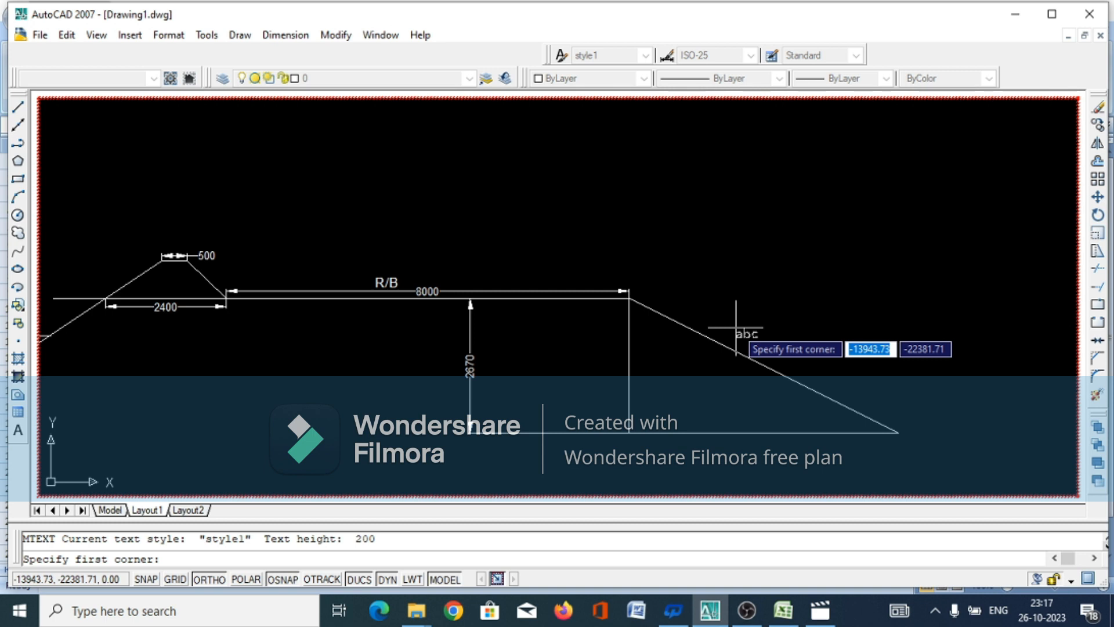
pyautogui.click(736, 327)
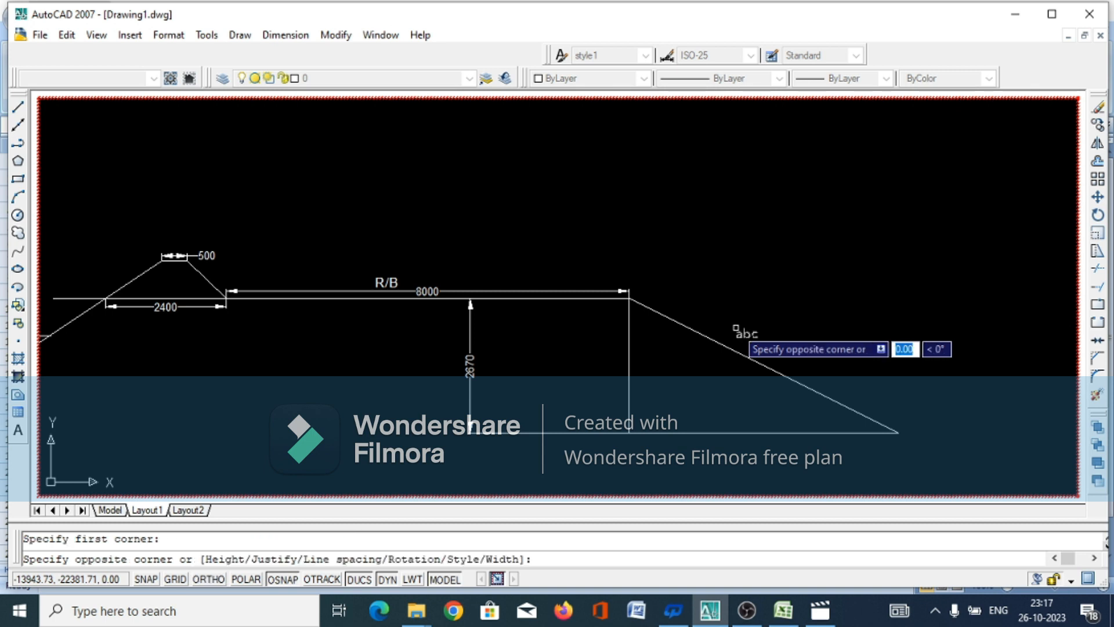
pyautogui.click(804, 353)
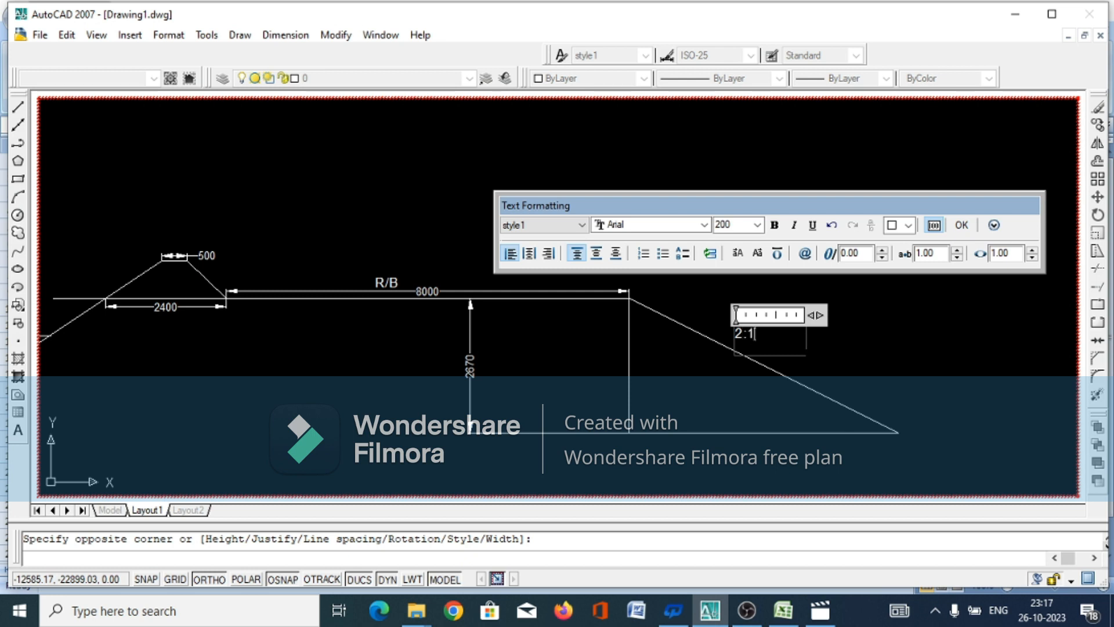
pyautogui.click(962, 225)
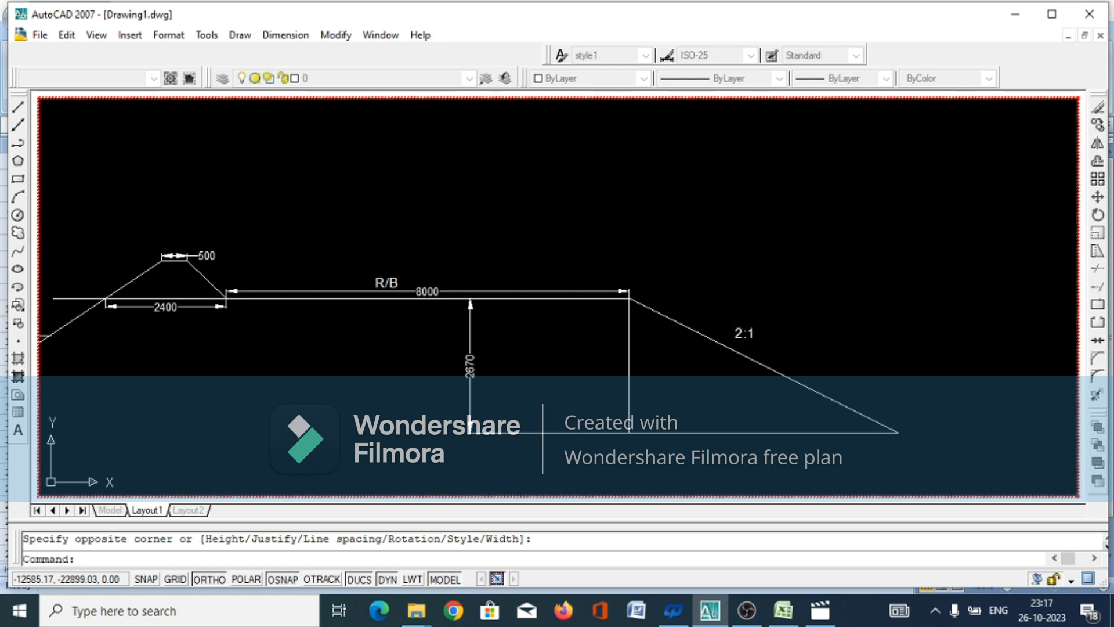
# Add the multiline text "DAUL" at the crest of the small raised peak, starting from the crest's left corner
pyautogui.scroll(-2, 726, 341)
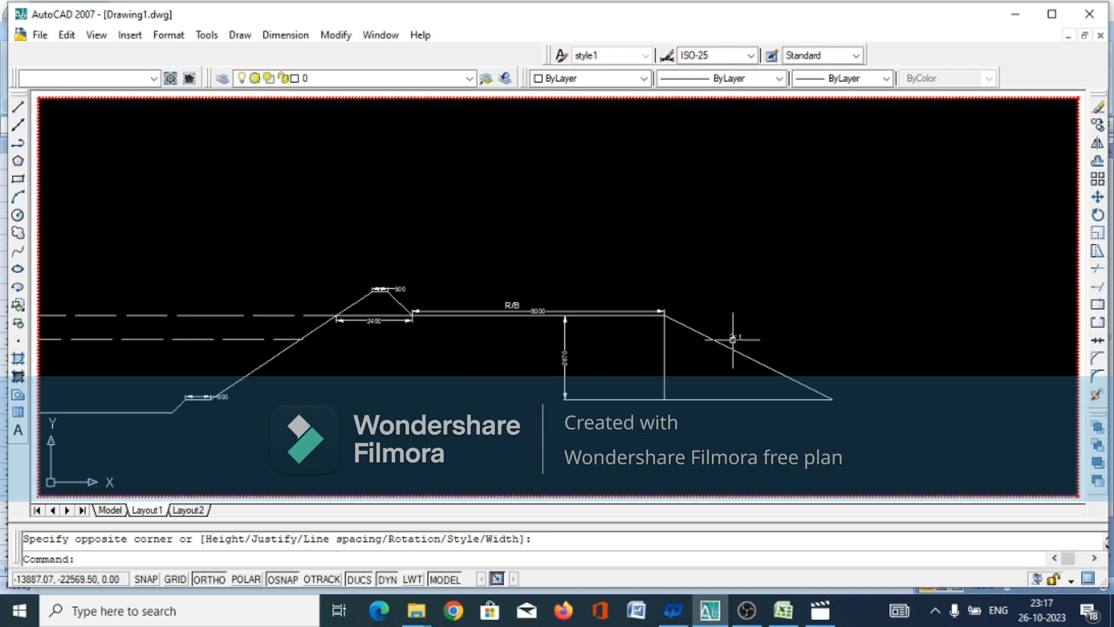
pyautogui.scroll(-2, 633, 309)
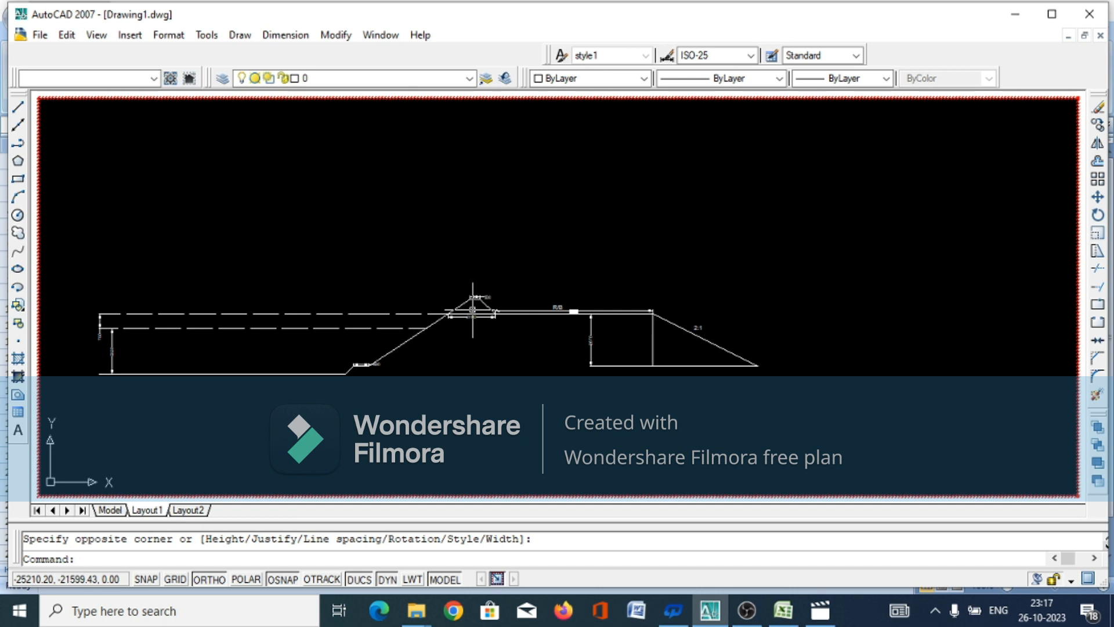
pyautogui.scroll(5, 473, 310)
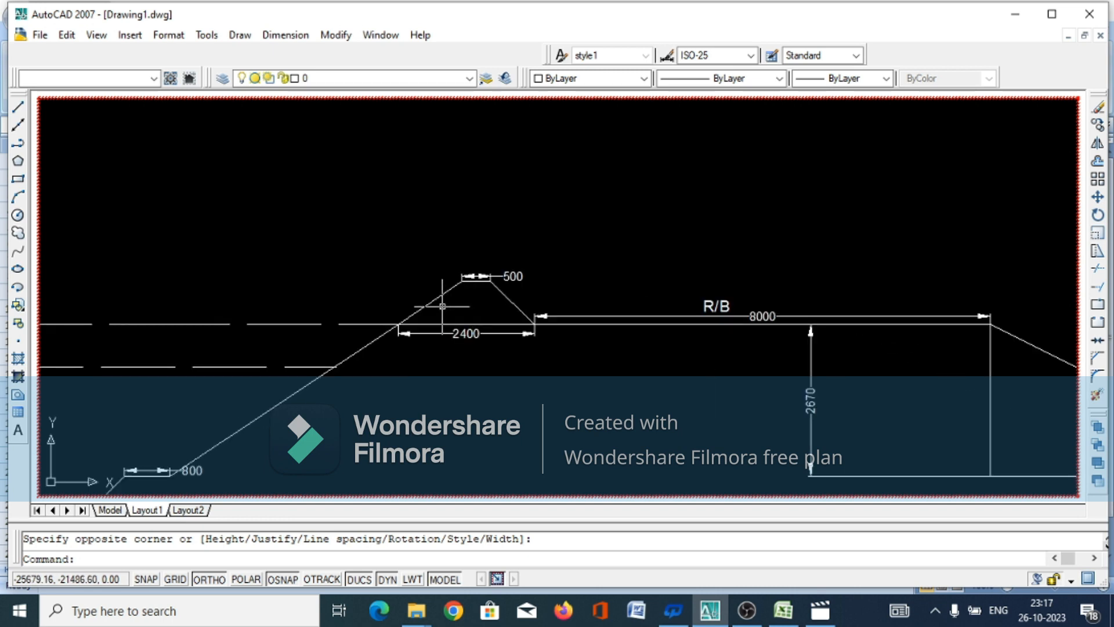
pyautogui.write('mt')
pyautogui.press('Return')
pyautogui.click(462, 282)
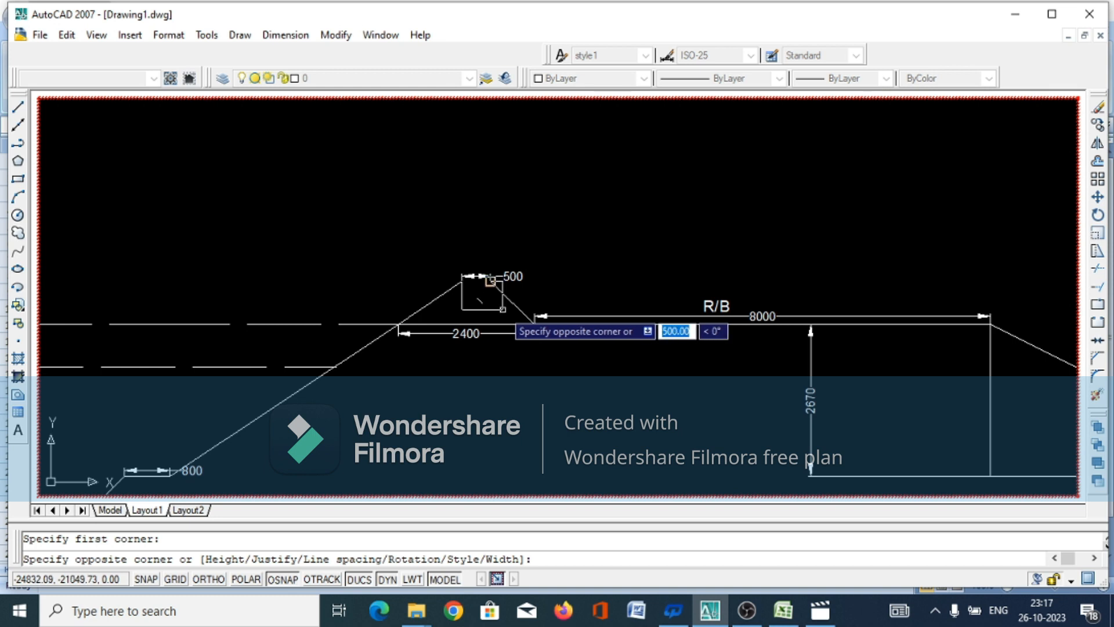
pyautogui.click(503, 309)
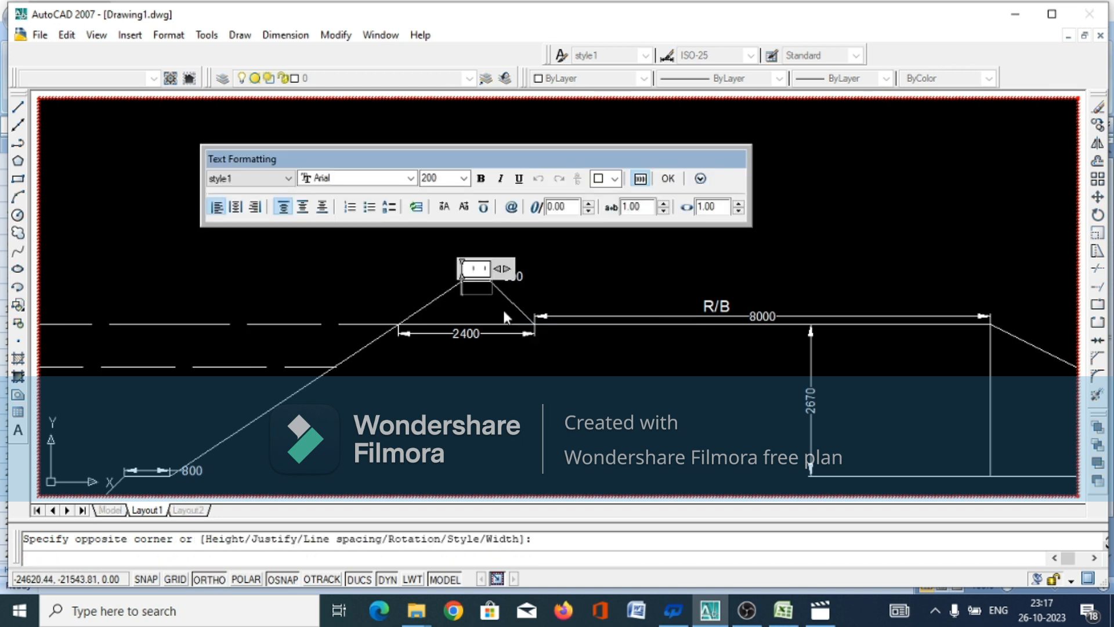
pyautogui.write('DAUL')
pyautogui.click(668, 178)
# Move the "DAUL" label straight down so it sits inside the small raised peak
pyautogui.click(481, 287)
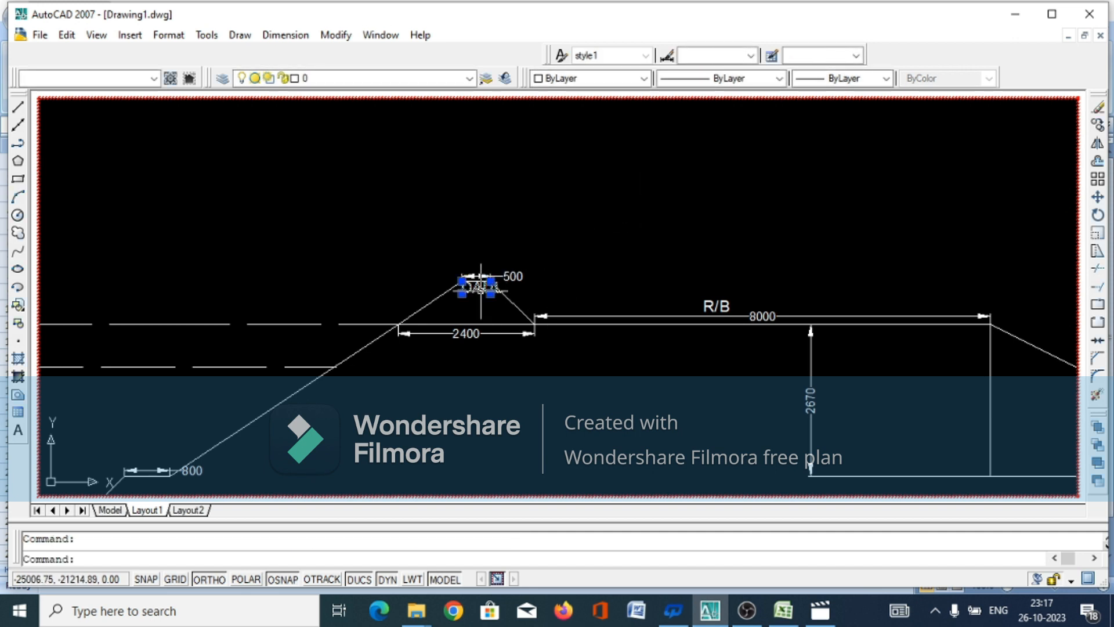
pyautogui.rightClick(481, 287)
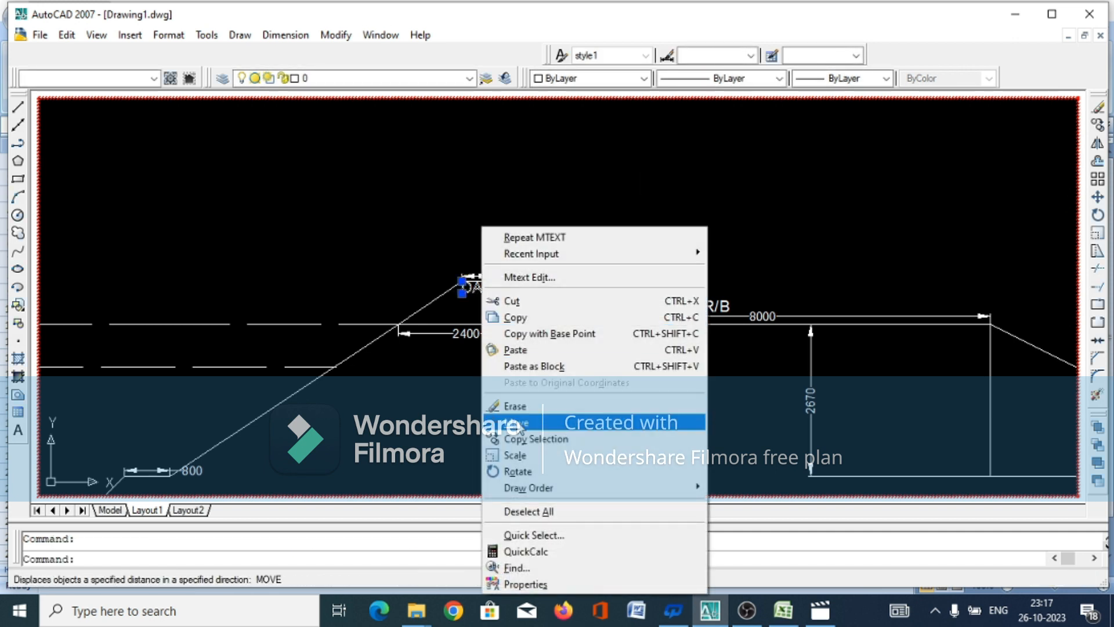
pyautogui.click(520, 426)
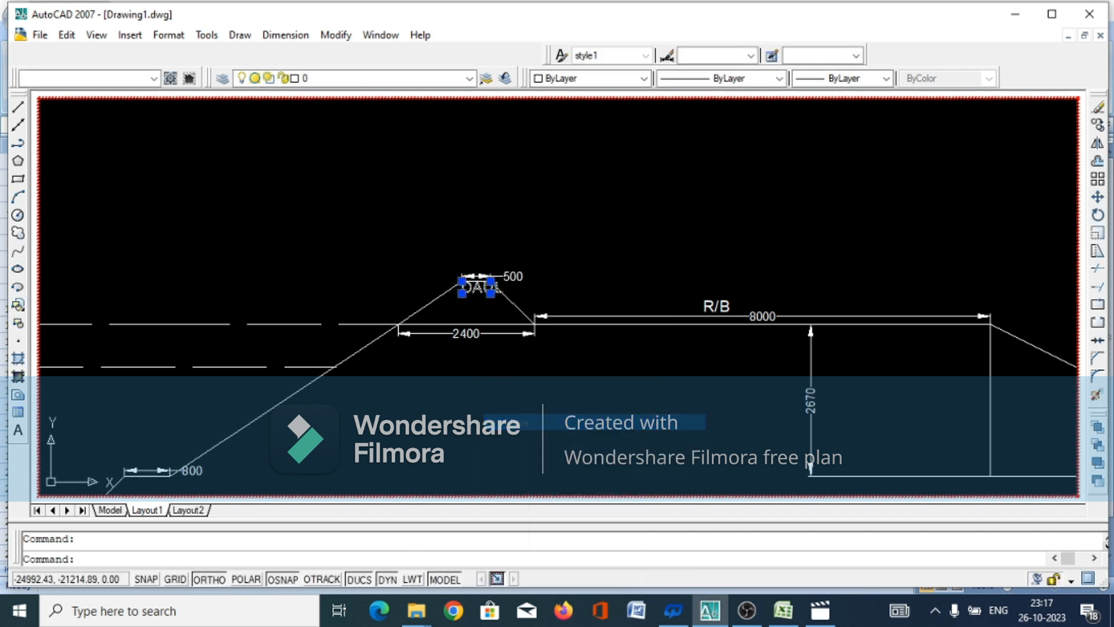
pyautogui.click(469, 307)
pyautogui.click(471, 323)
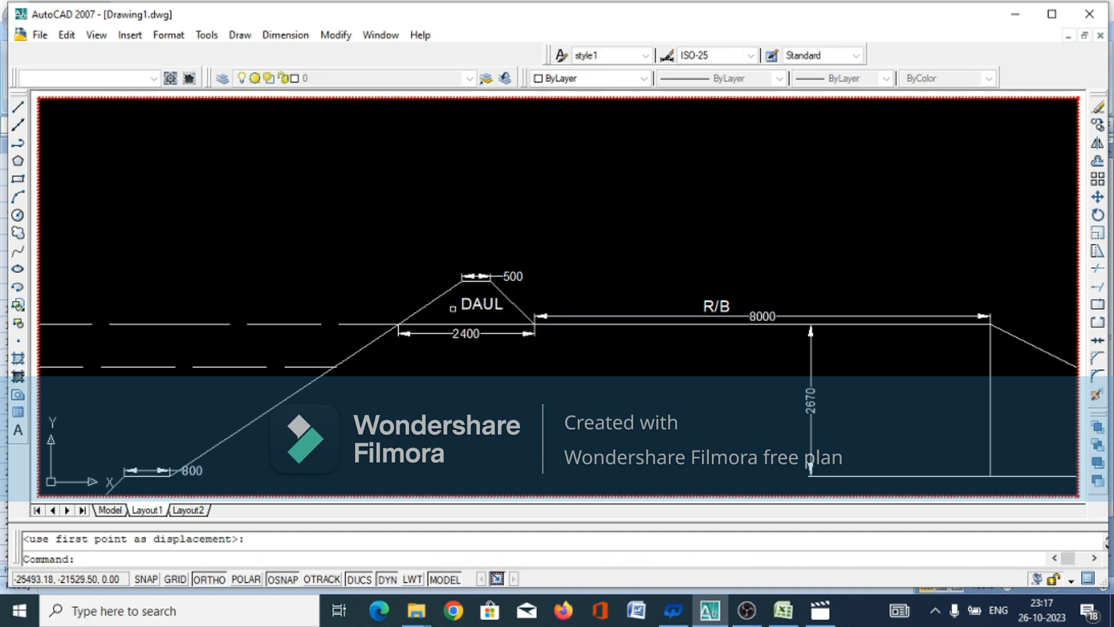
pyautogui.scroll(-5, 516, 363)
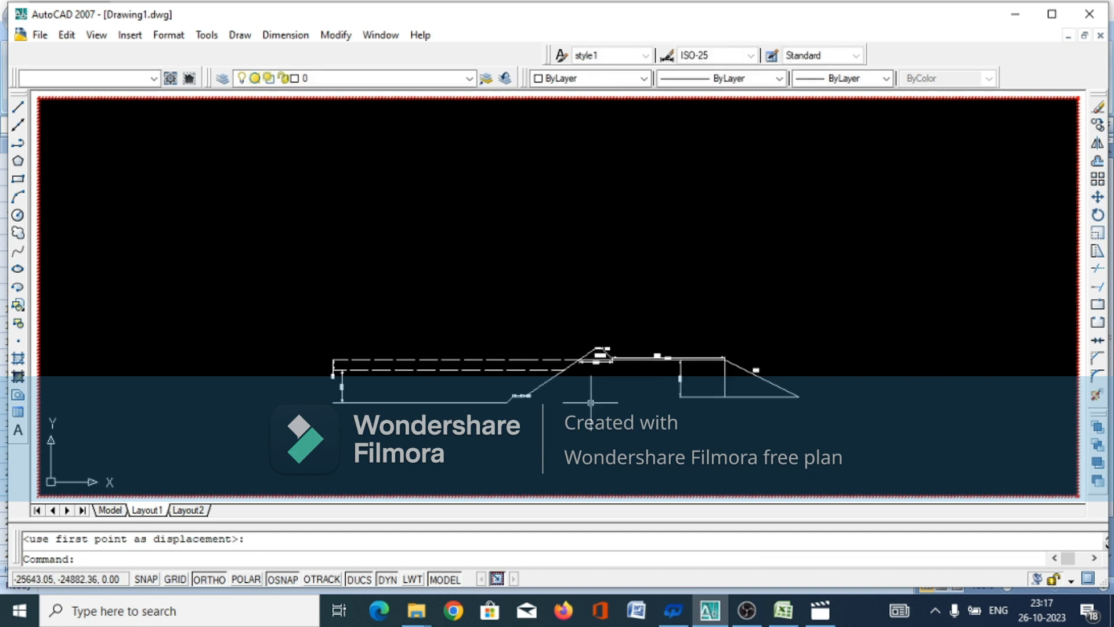
pyautogui.scroll(3, 402, 389)
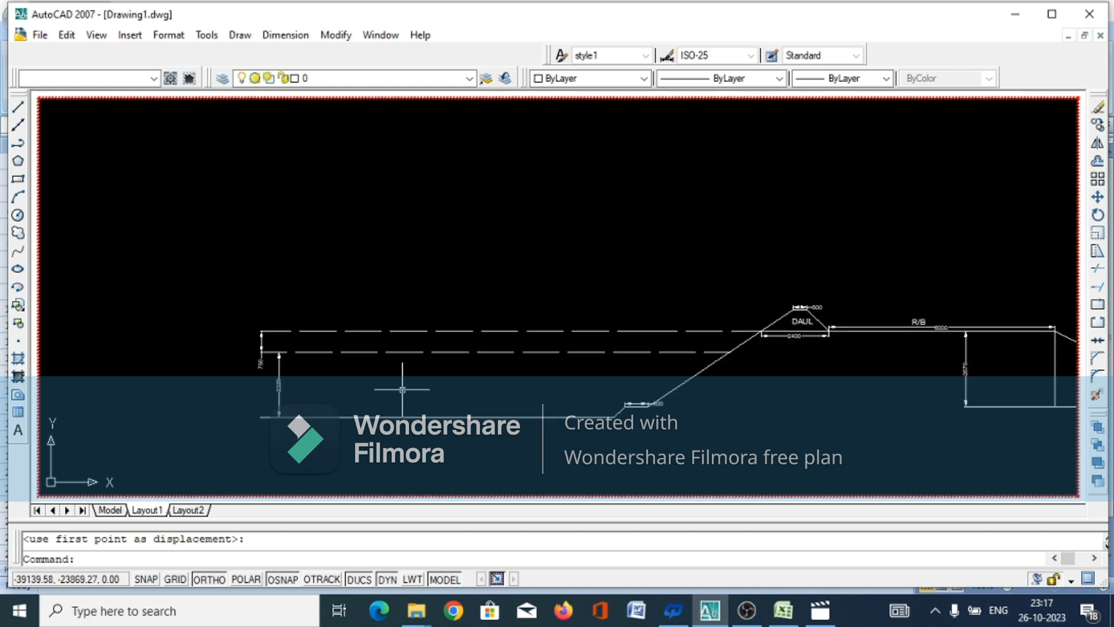
pyautogui.press('Return')
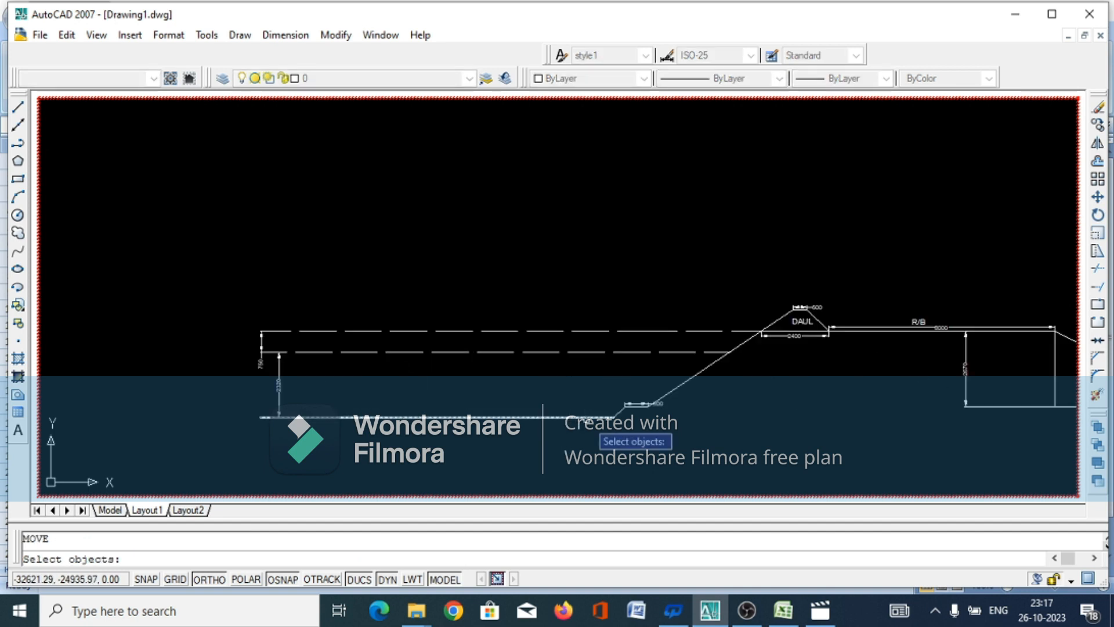
pyautogui.scroll(4, 597, 432)
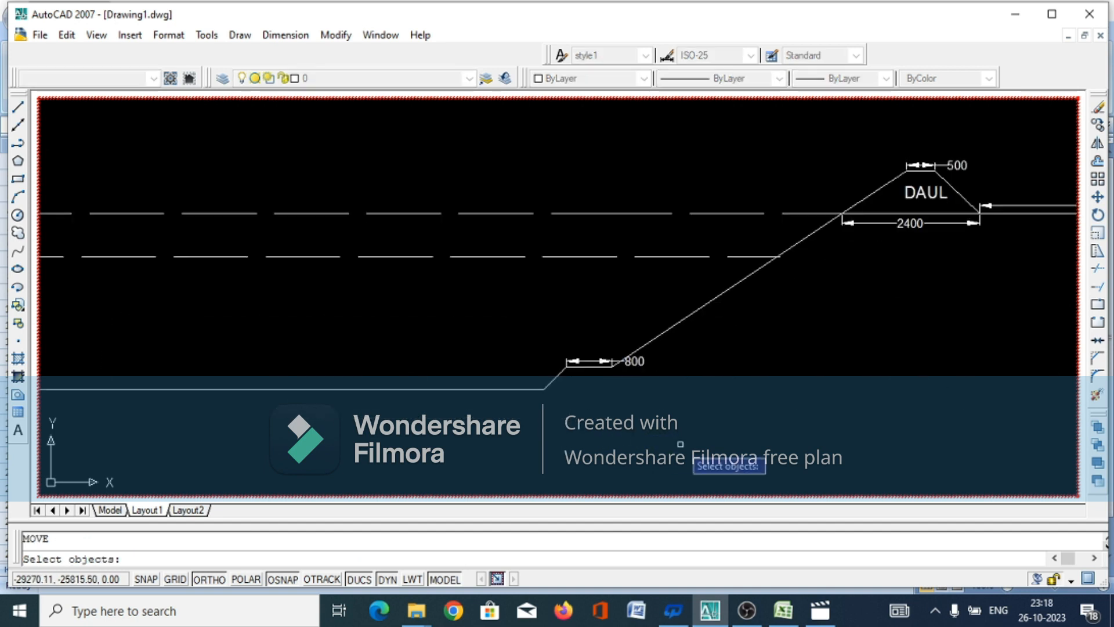
pyautogui.click(473, 346)
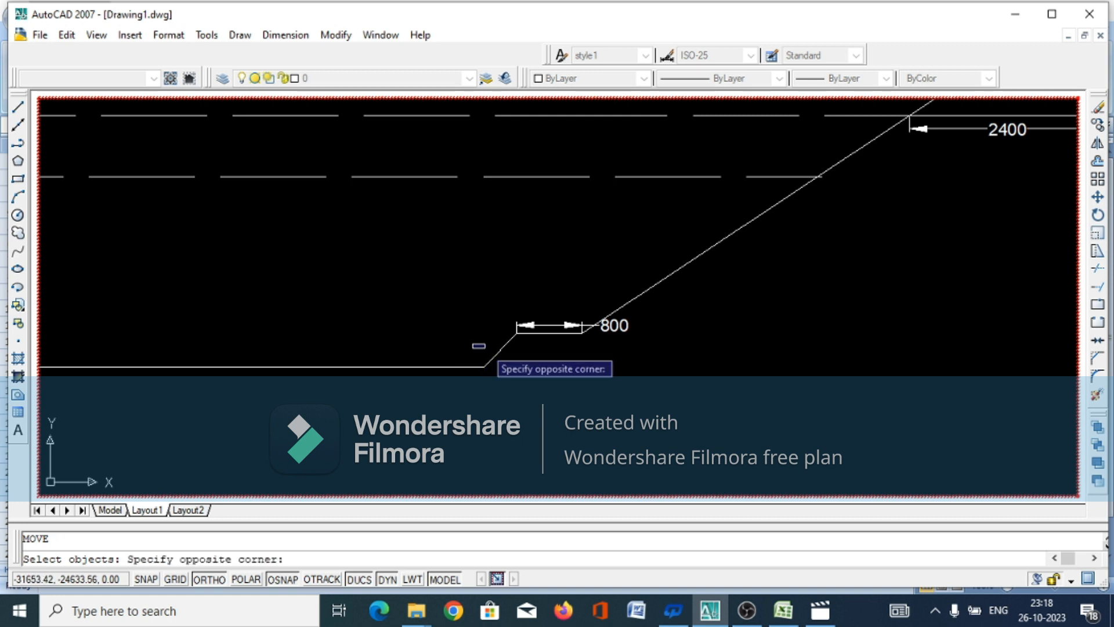
pyautogui.click(504, 354)
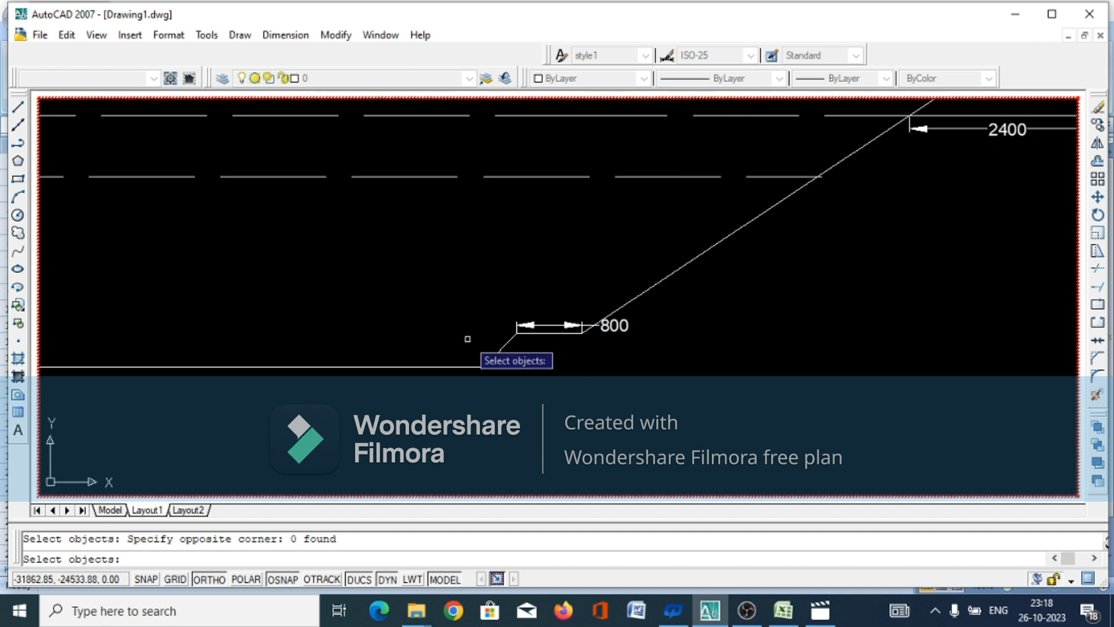
pyautogui.press('Return')
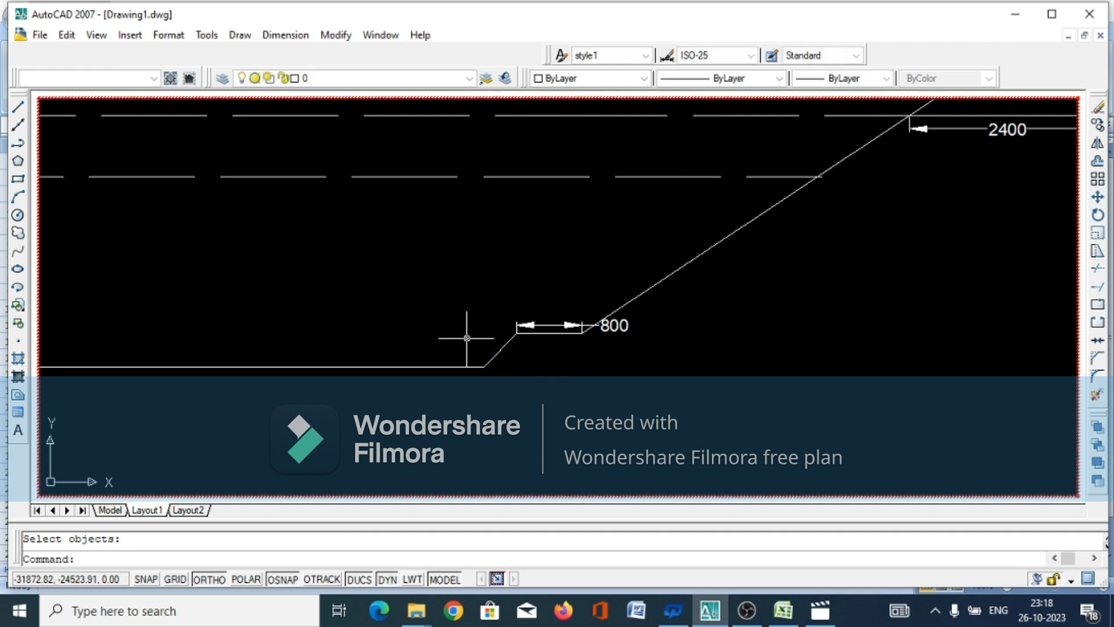
pyautogui.click(467, 338)
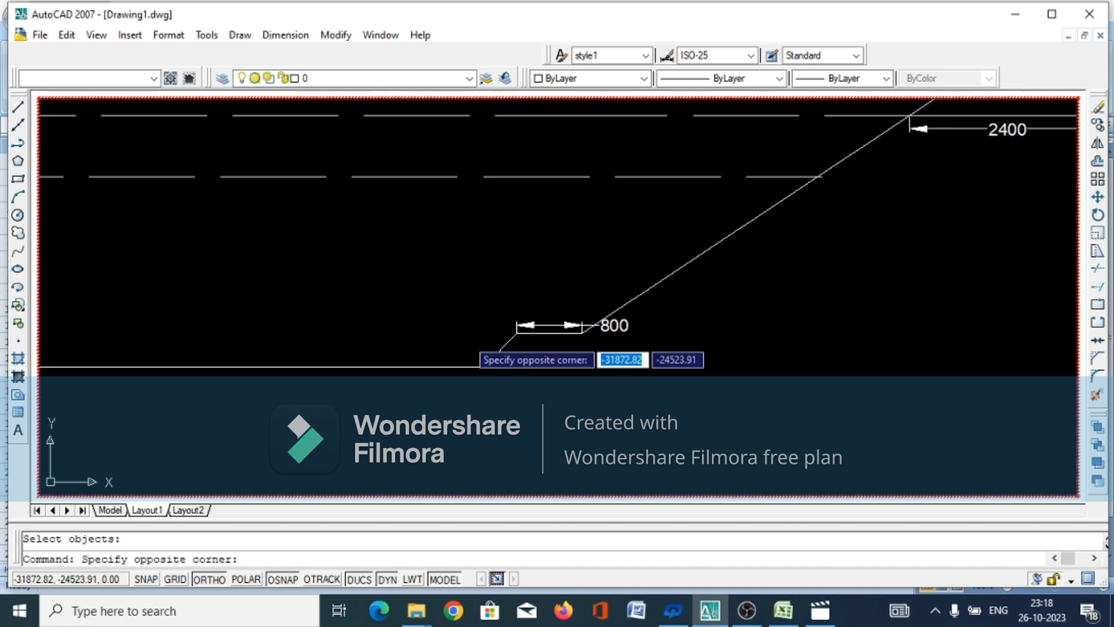
pyautogui.click(468, 341)
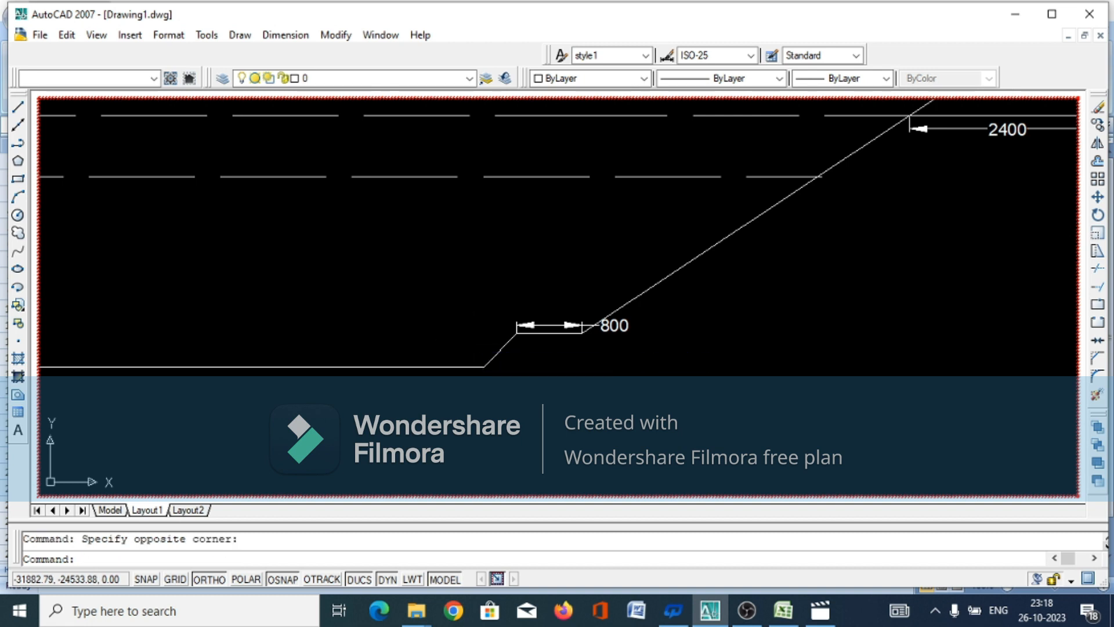
# Label the short slope between the canal bed and the 800 berm with the multiline text "1:1"
pyautogui.click(18, 431)
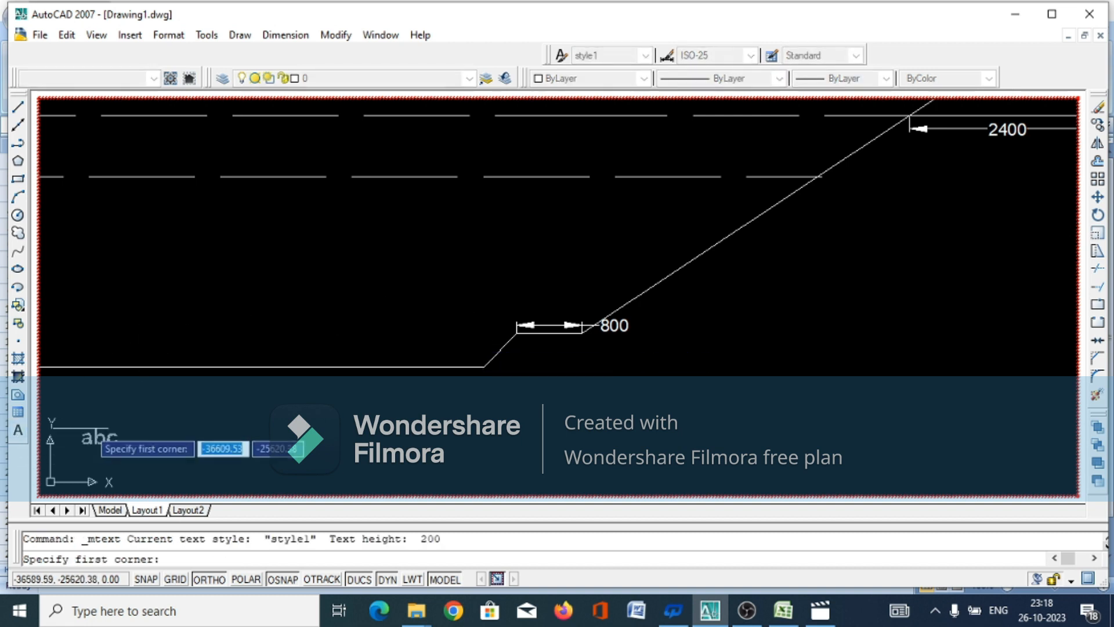
pyautogui.click(478, 343)
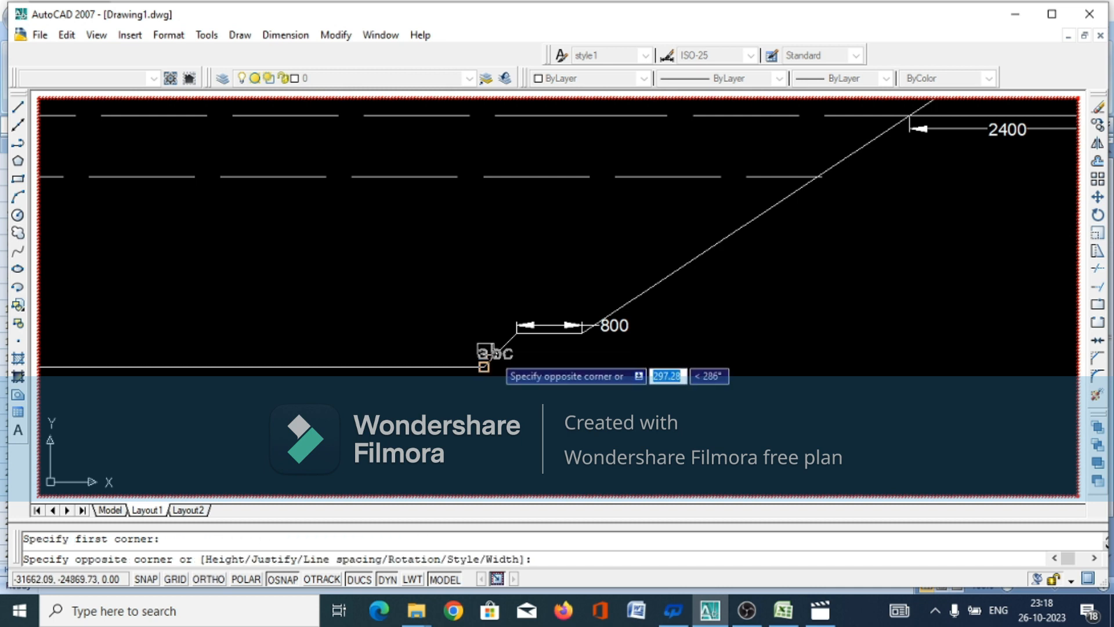
pyautogui.click(493, 347)
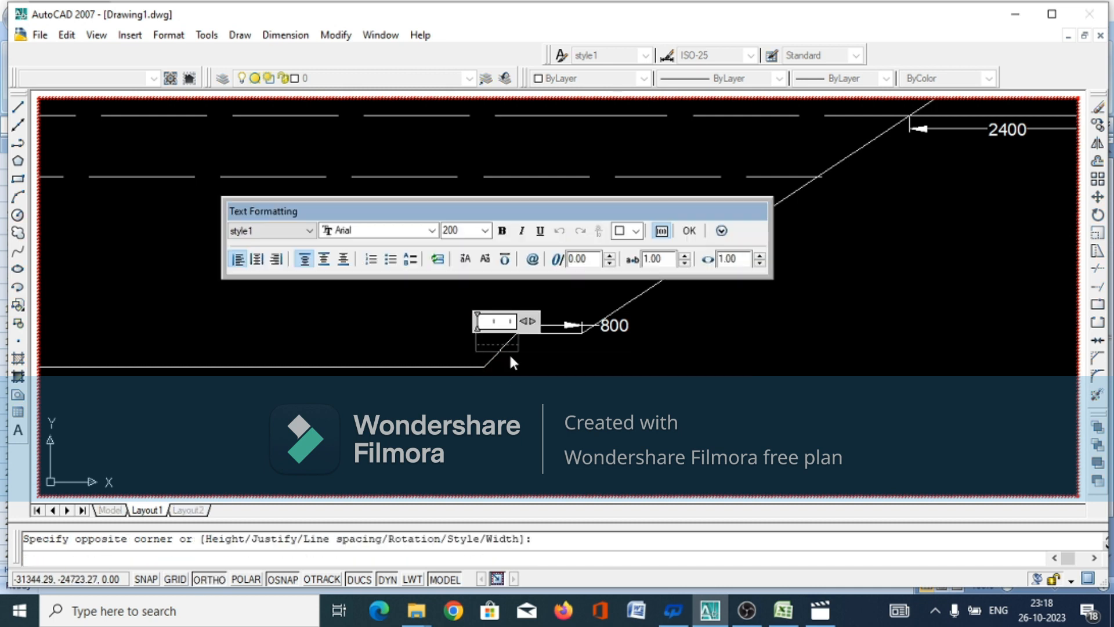
pyautogui.write('1:1')
pyautogui.click(689, 230)
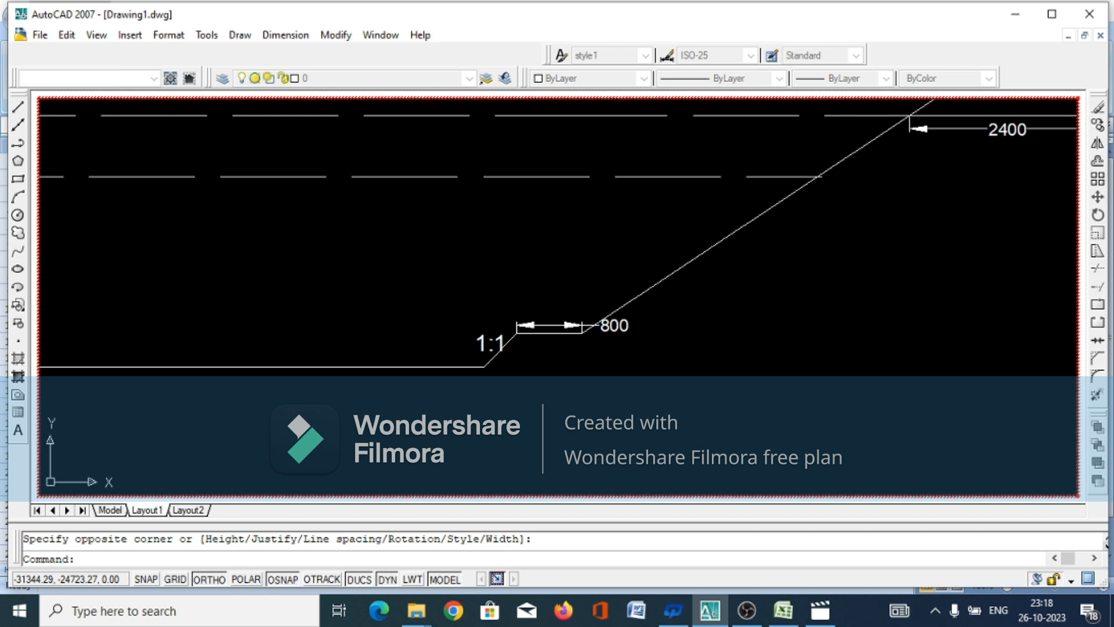
# Move the "1:1" label horizontally to the left so it clears the short slope line beside the canal bed
pyautogui.click(481, 351)
pyautogui.rightClick(482, 355)
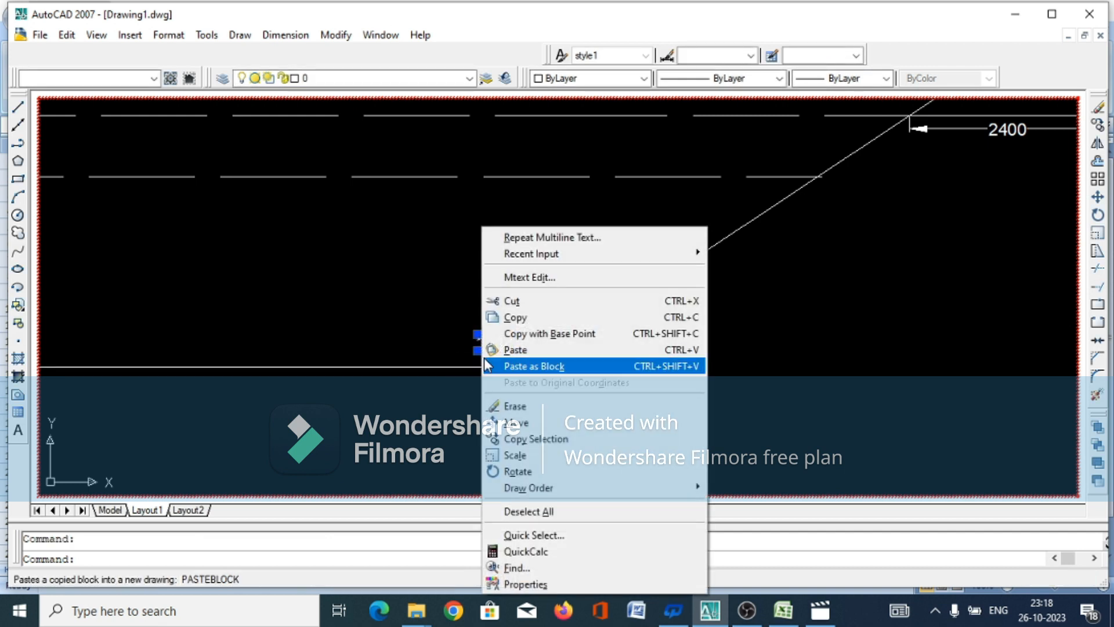
pyautogui.click(518, 423)
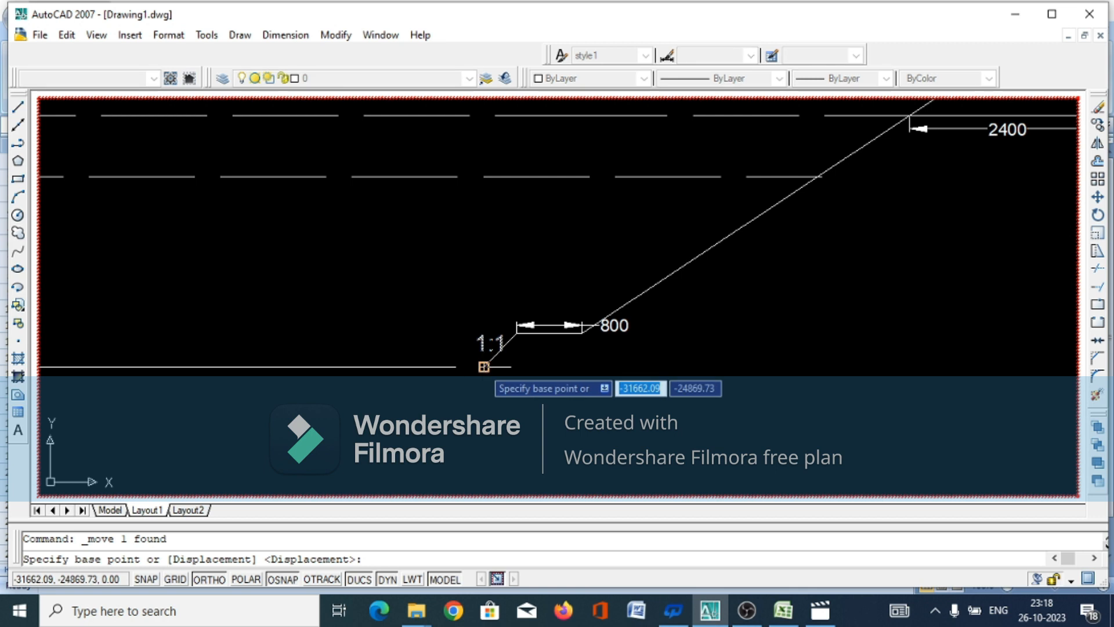
pyautogui.click(480, 354)
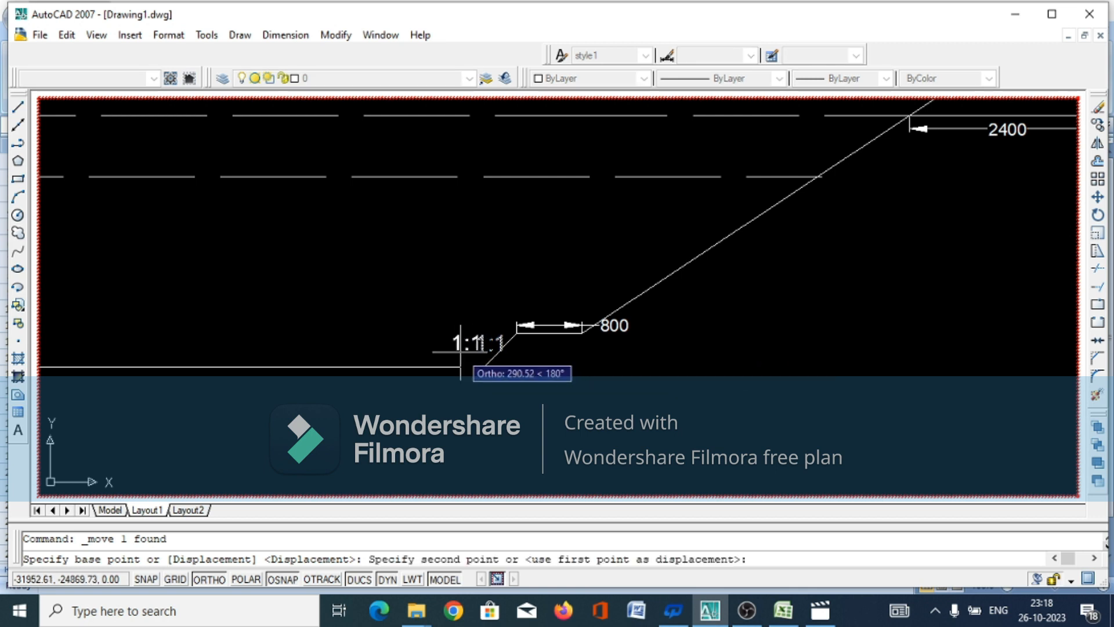
pyautogui.click(452, 351)
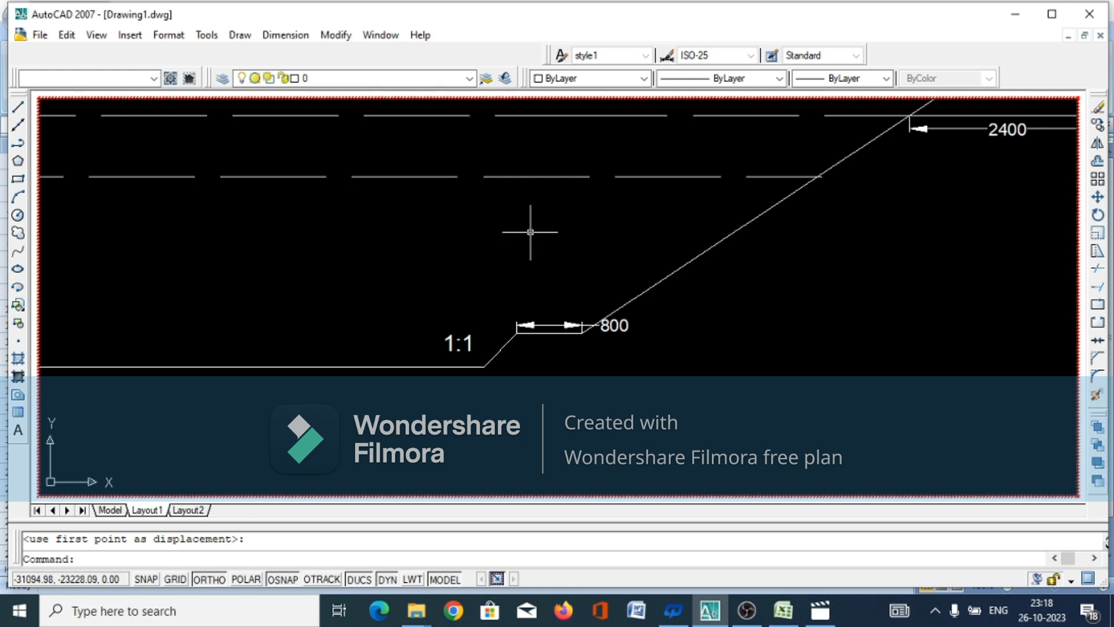
pyautogui.press('Return')
# Add the multiline text "FSL" just above and outside the left end of the upper dashed level line
pyautogui.scroll(-2, 537, 288)
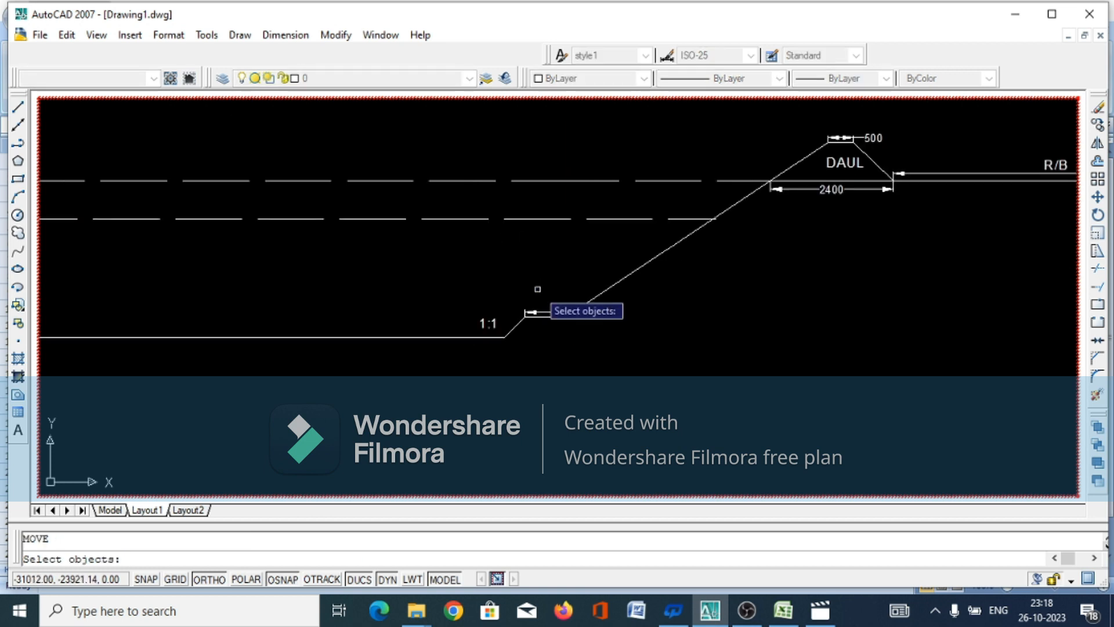
pyautogui.scroll(-1, 537, 288)
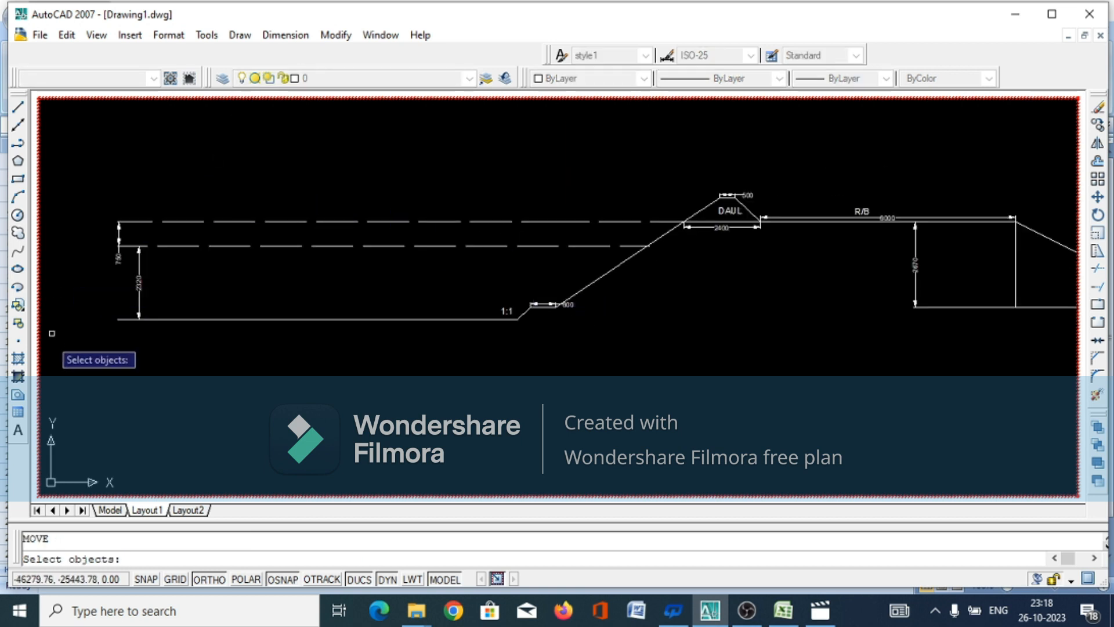
pyautogui.click(18, 430)
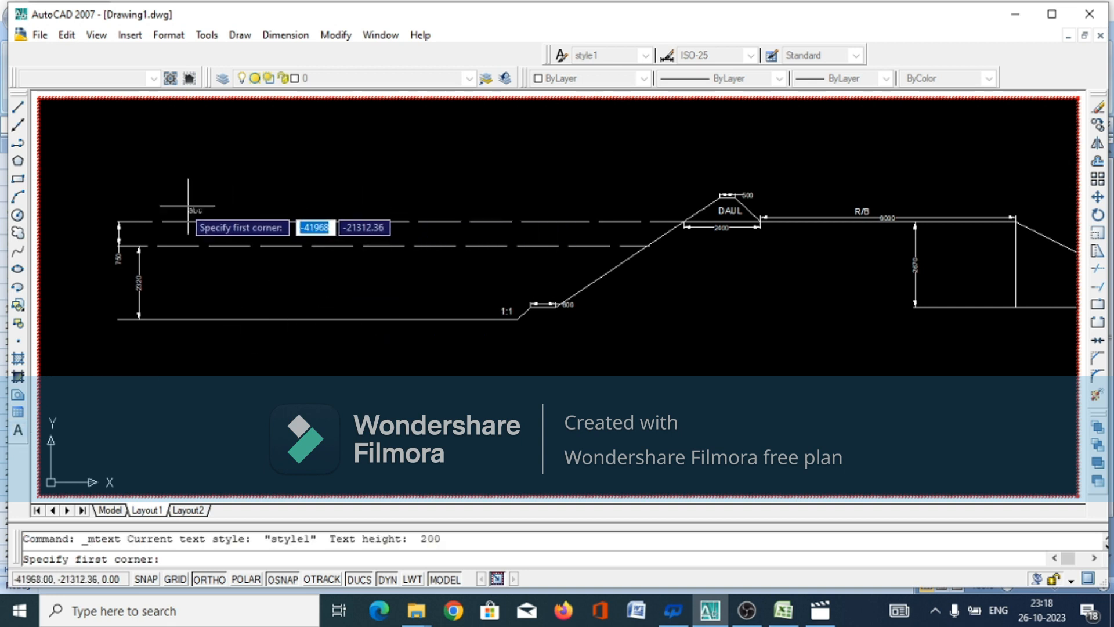
pyautogui.click(81, 204)
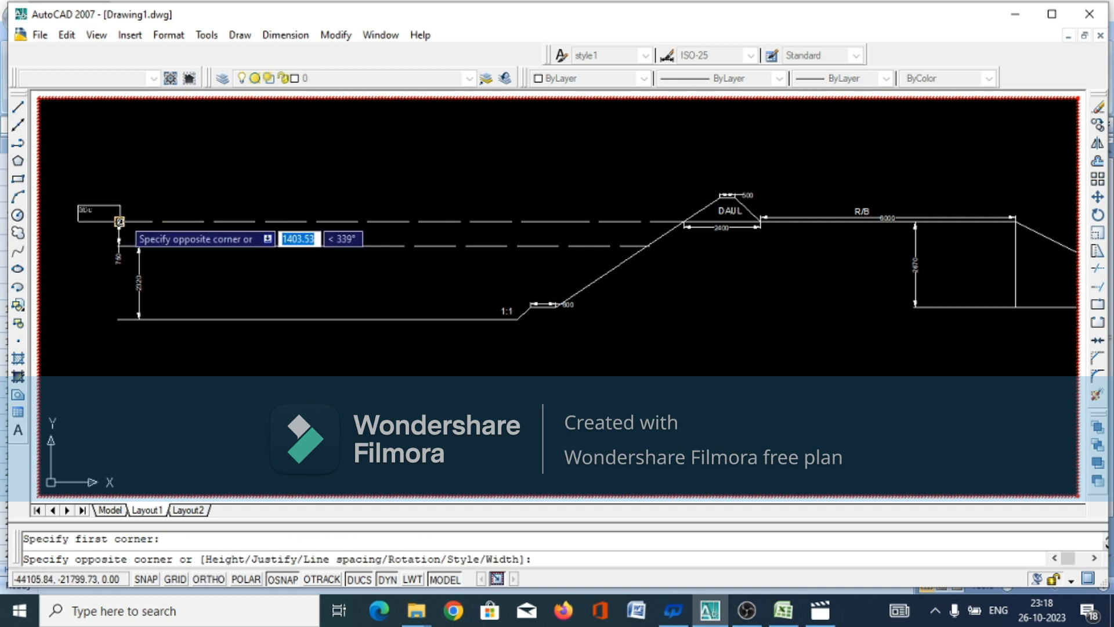
pyautogui.write('FS')
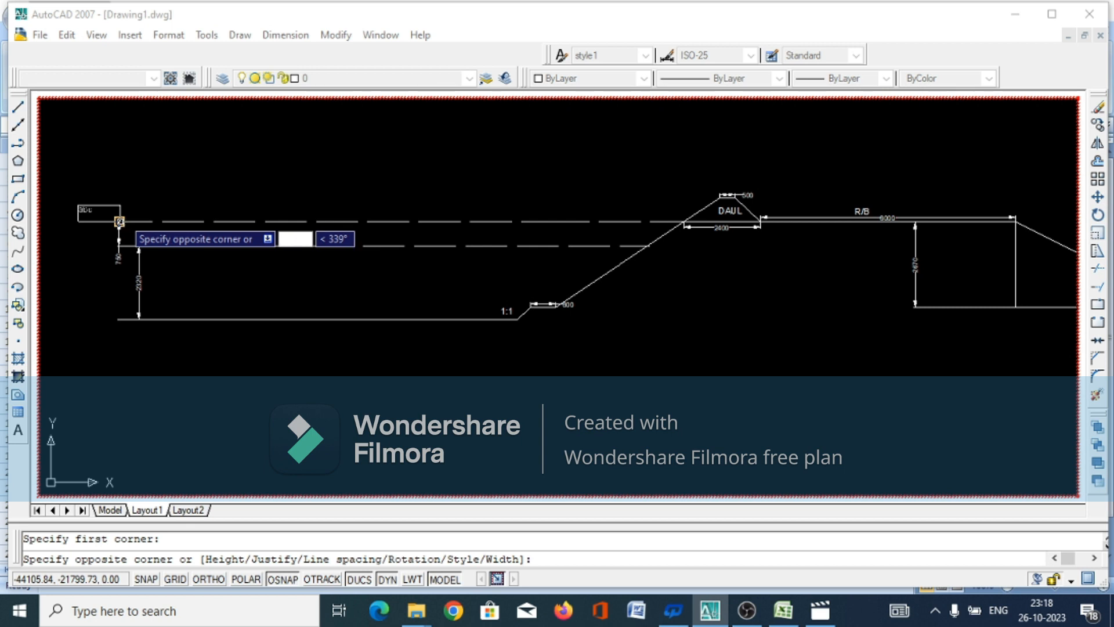
pyautogui.press('Escape')
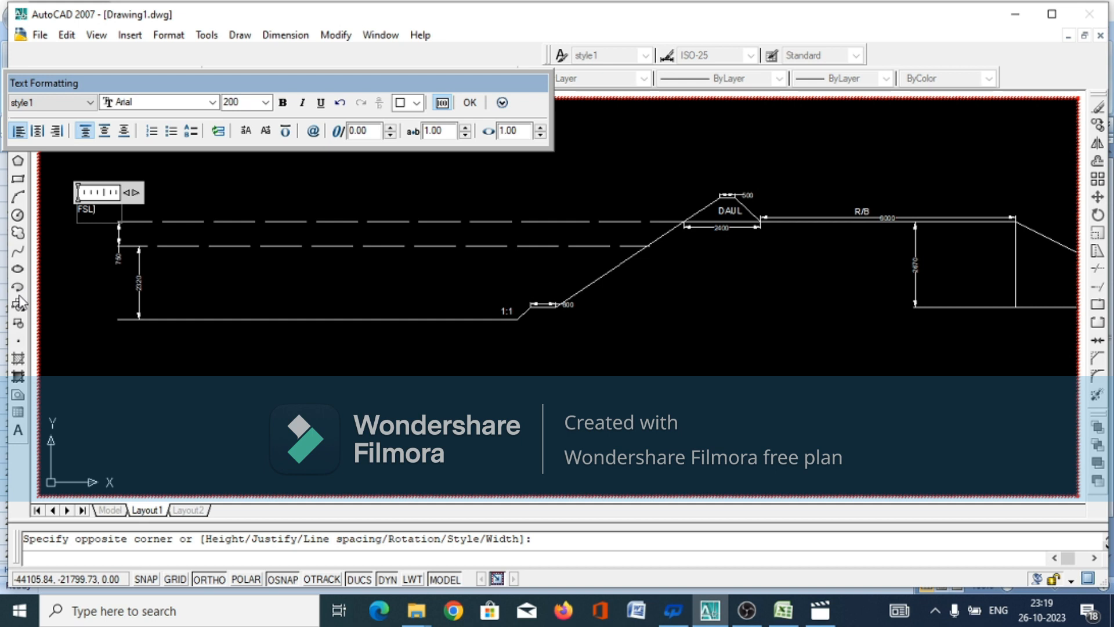
pyautogui.click(470, 102)
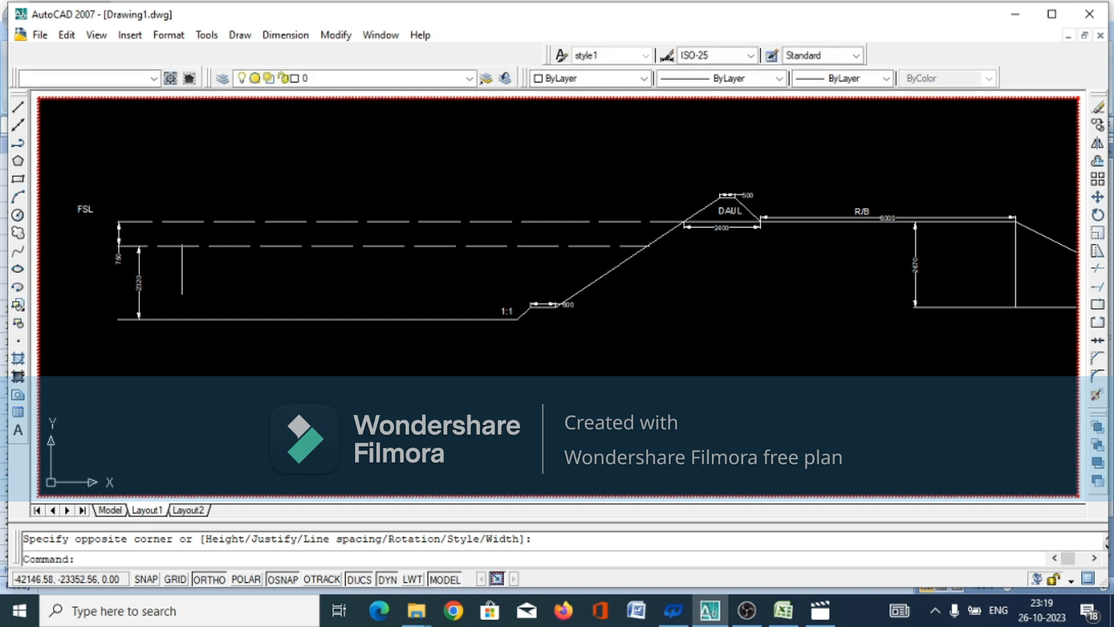
# Add the multiline text "FB" directly below the "FSL" label, beside the dimension between the two dashed level lines
pyautogui.click(76, 235)
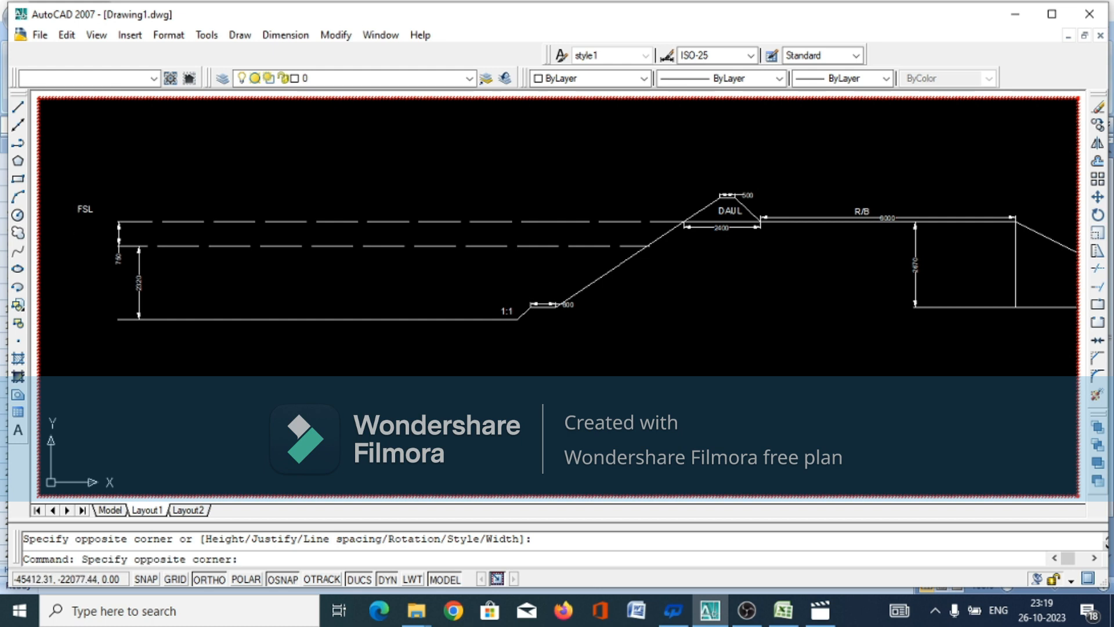
pyautogui.click(99, 237)
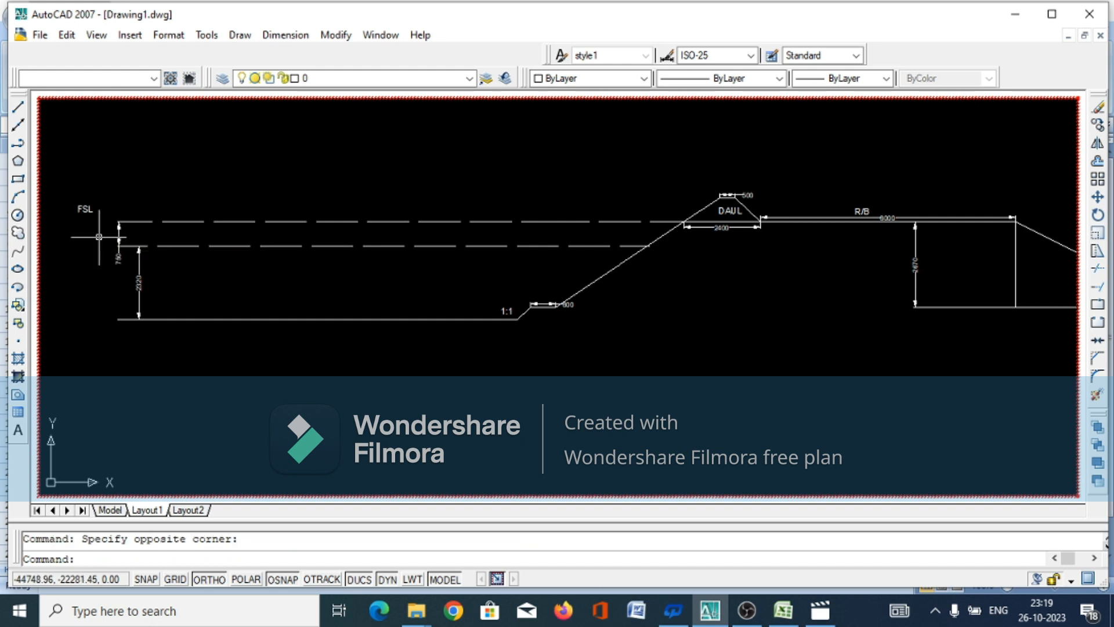
pyautogui.click(18, 430)
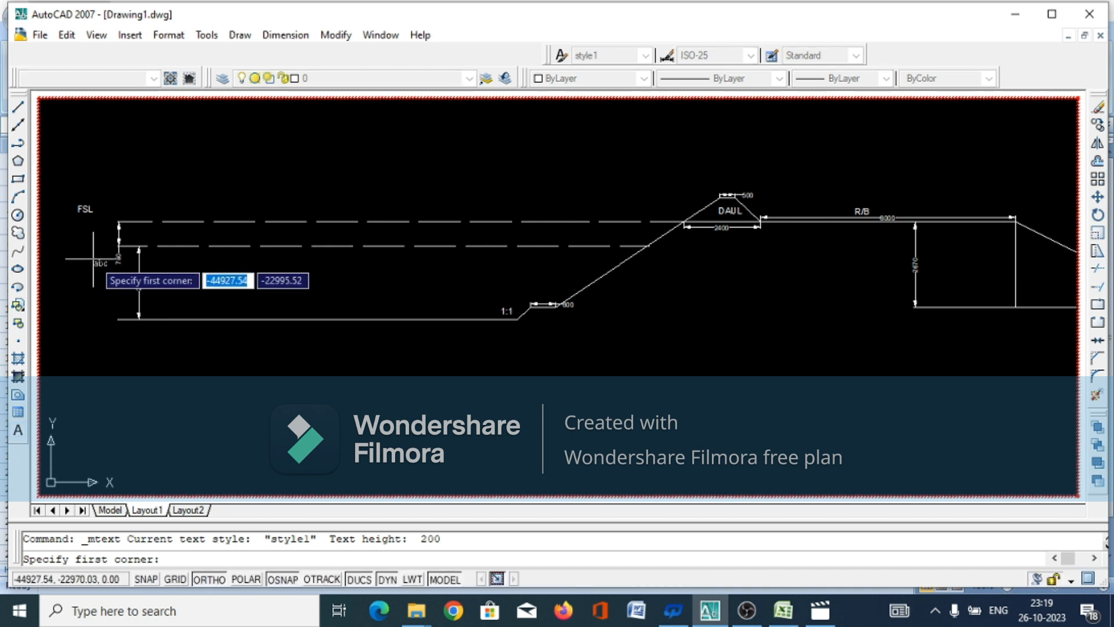
pyautogui.click(77, 229)
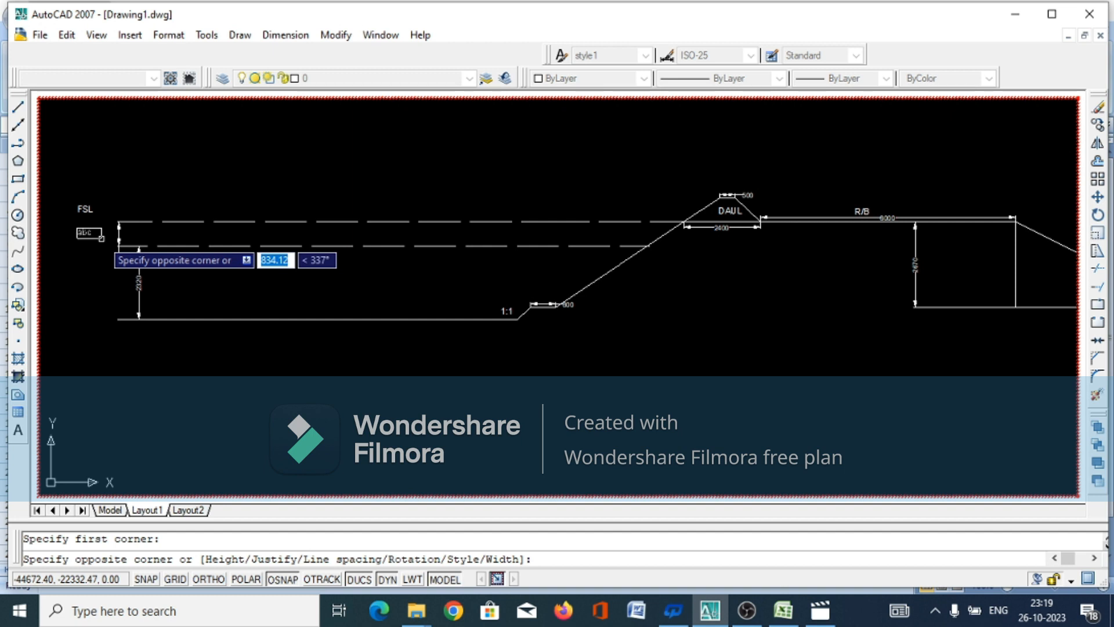
pyautogui.click(101, 239)
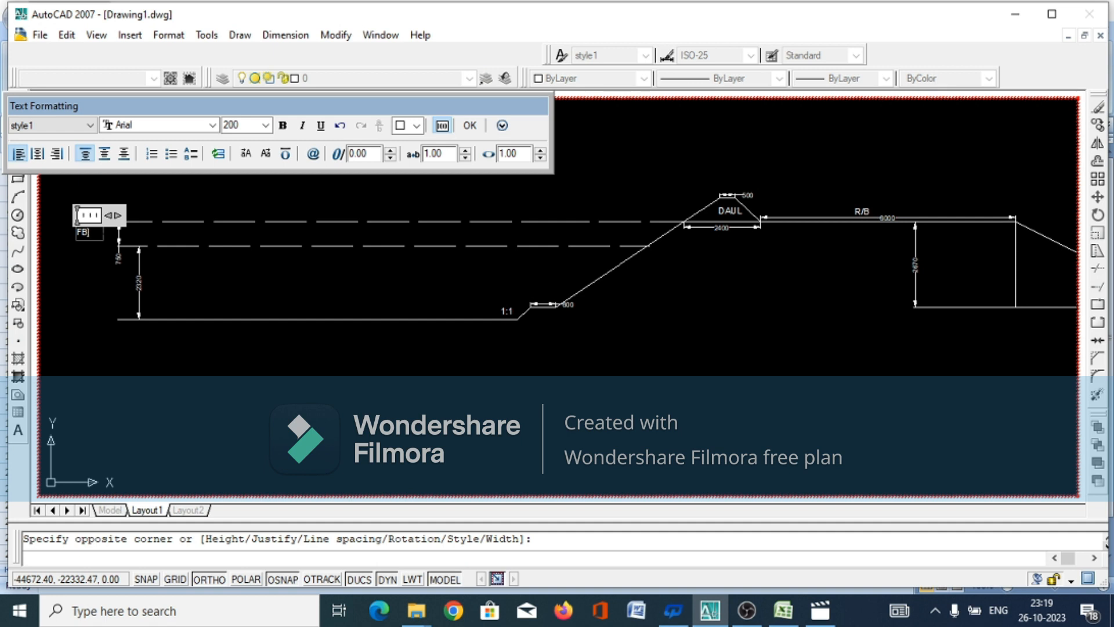
pyautogui.click(470, 125)
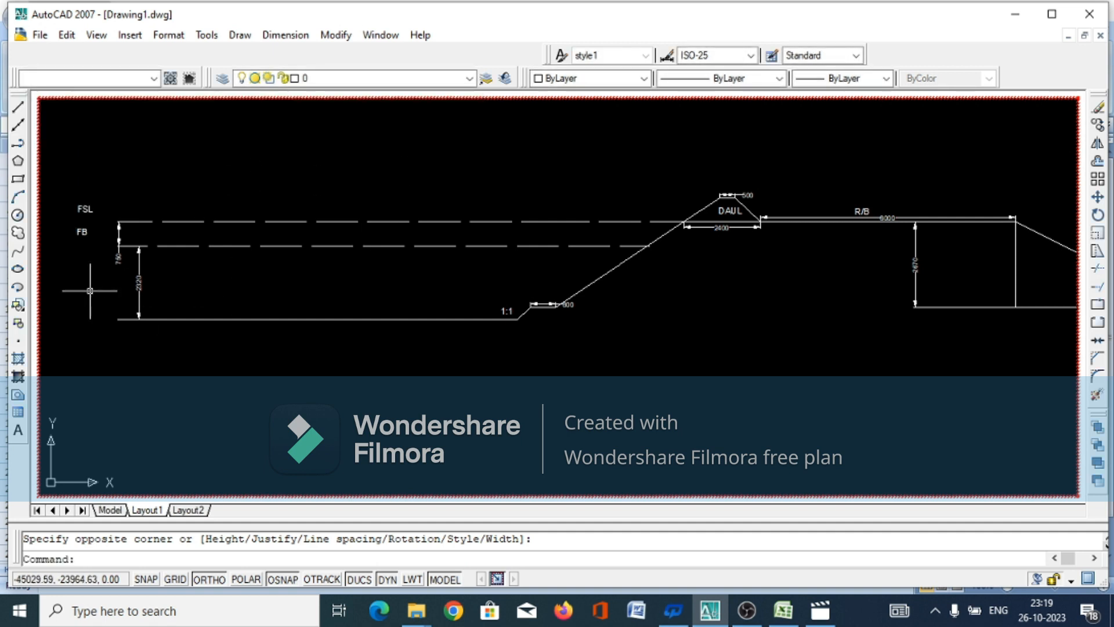
# Add the multiline text "WD" below the "FB" label, beside the 2320 vertical dimension
pyautogui.press('Return')
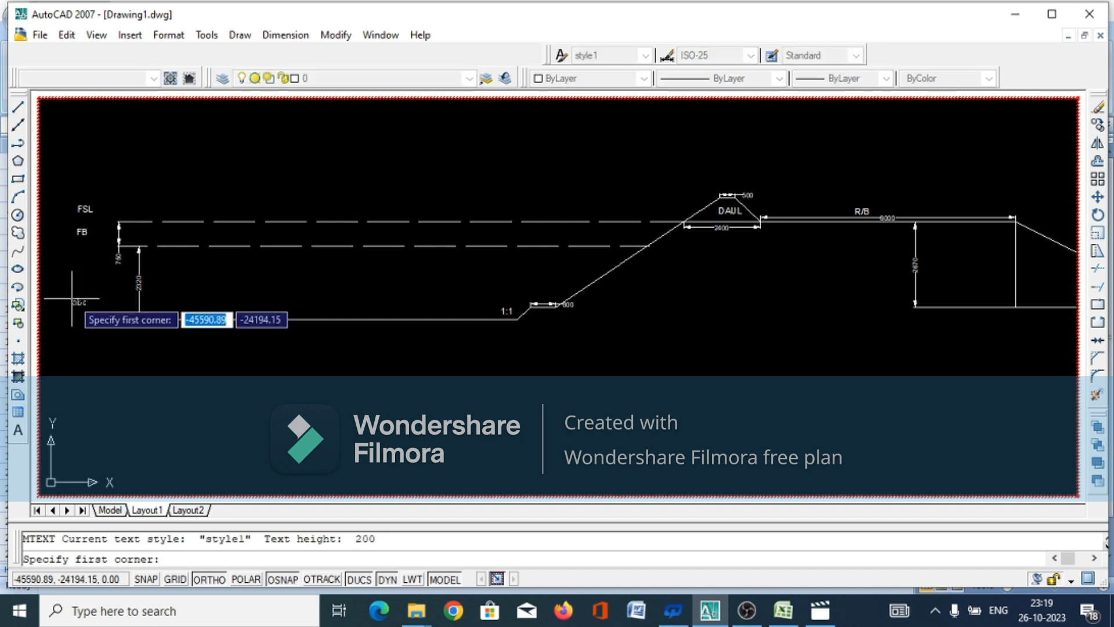
pyautogui.click(74, 271)
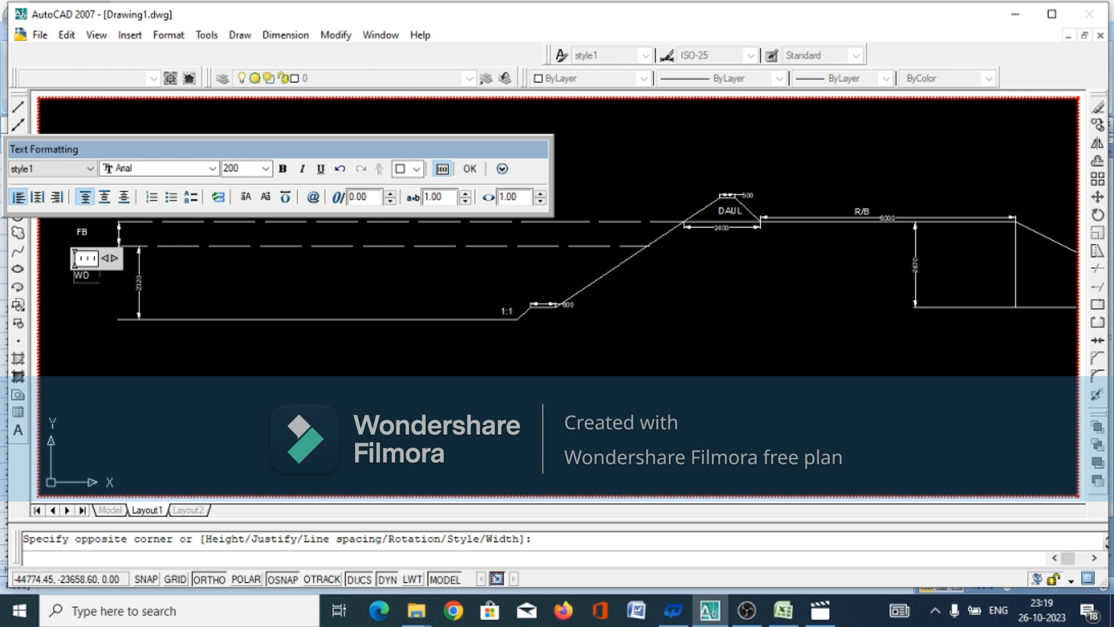
pyautogui.click(469, 168)
# Add the multiline text "BW" below the "WD" label, just under the level of the canal bed line
pyautogui.press('Return')
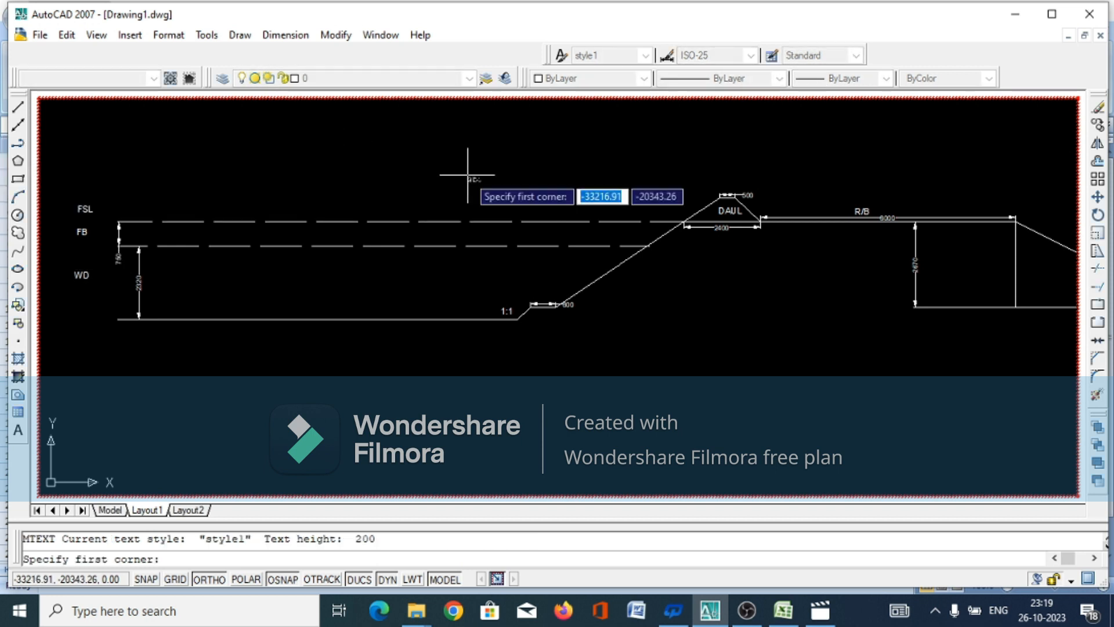
pyautogui.click(71, 331)
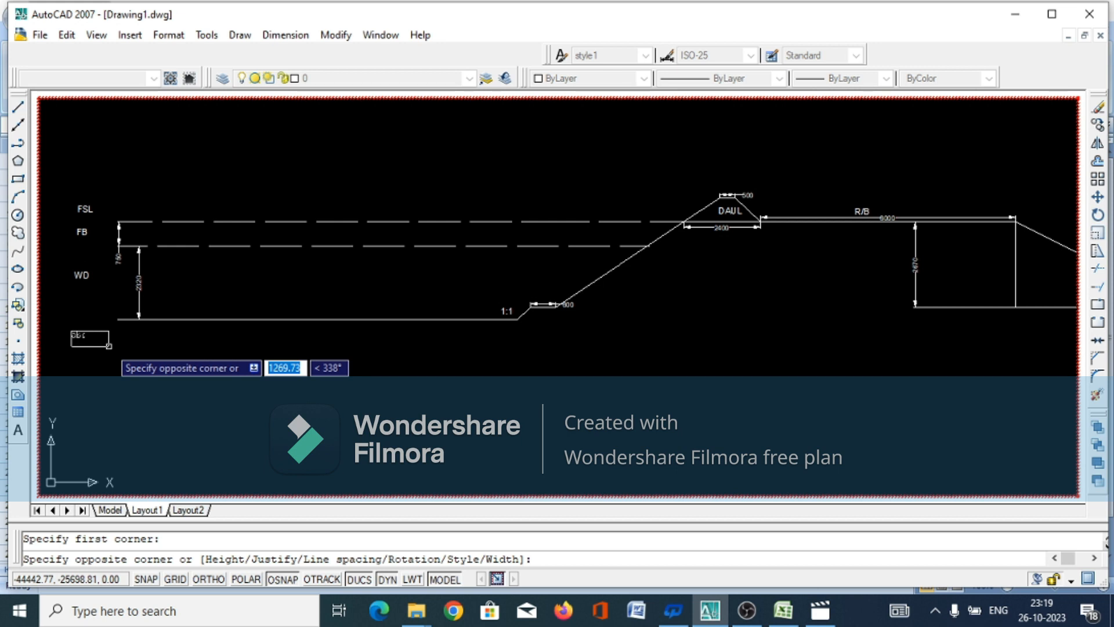
pyautogui.write('B')
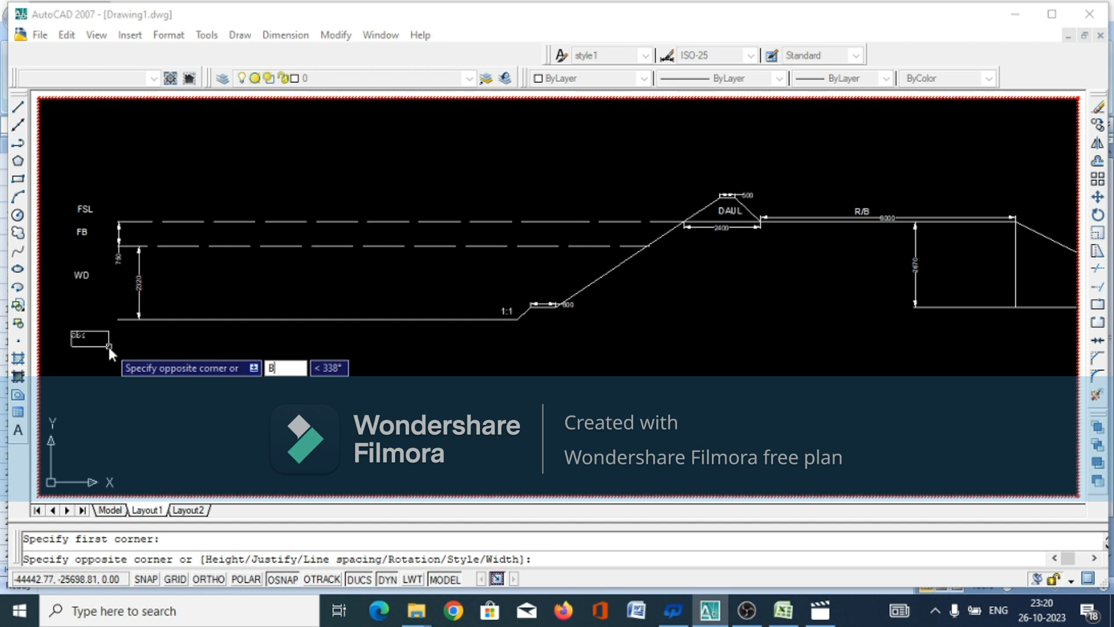
pyautogui.press('BackSpace')
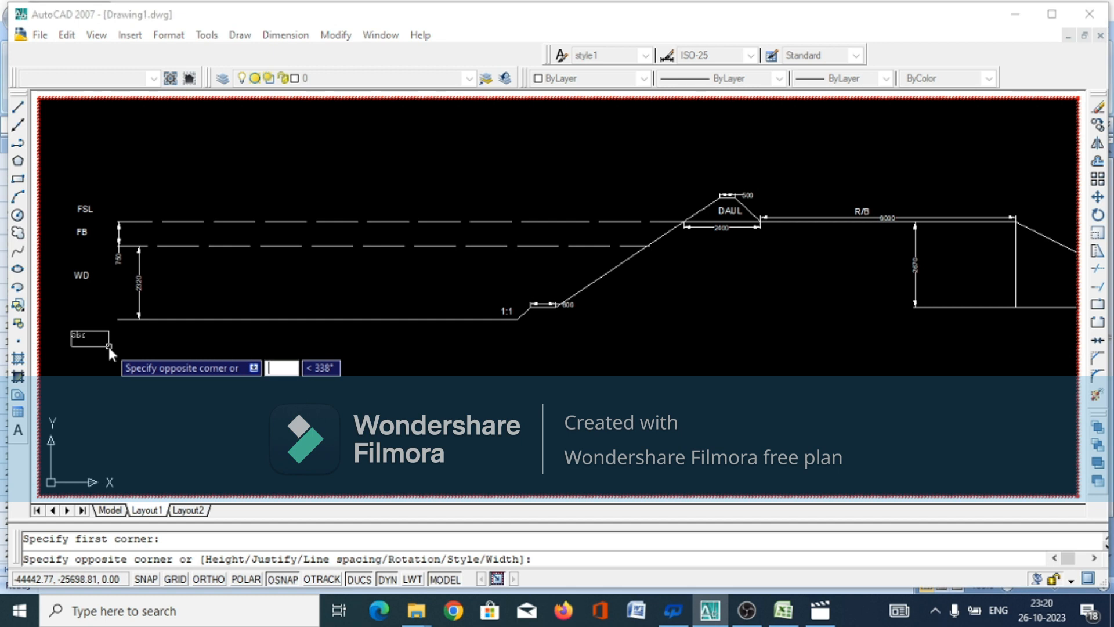
pyautogui.click(108, 344)
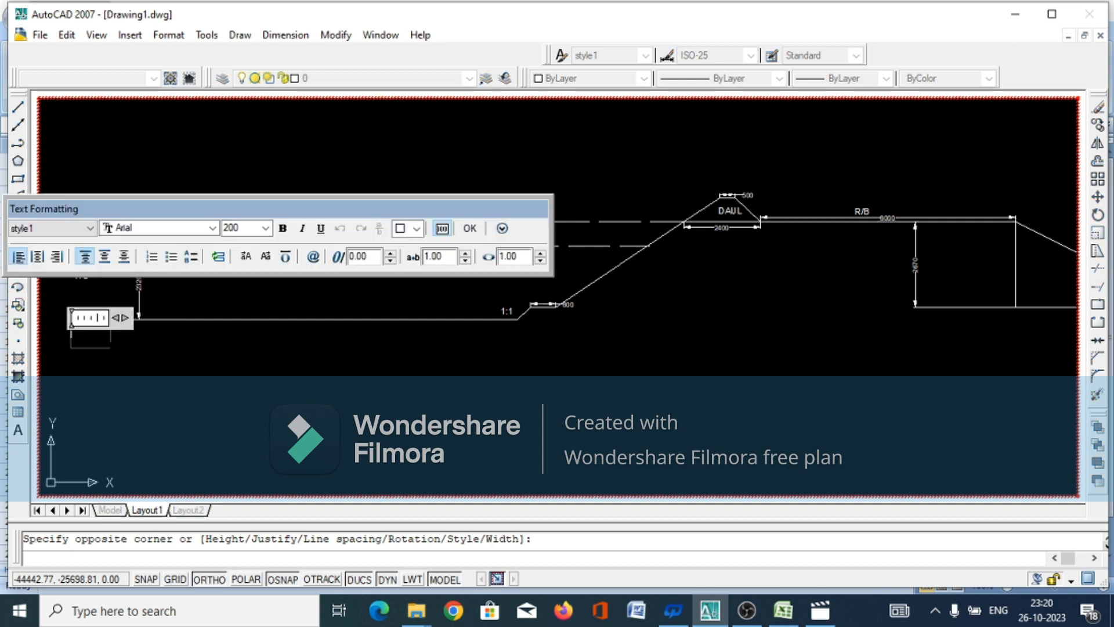
pyautogui.write('BW')
pyautogui.click(471, 228)
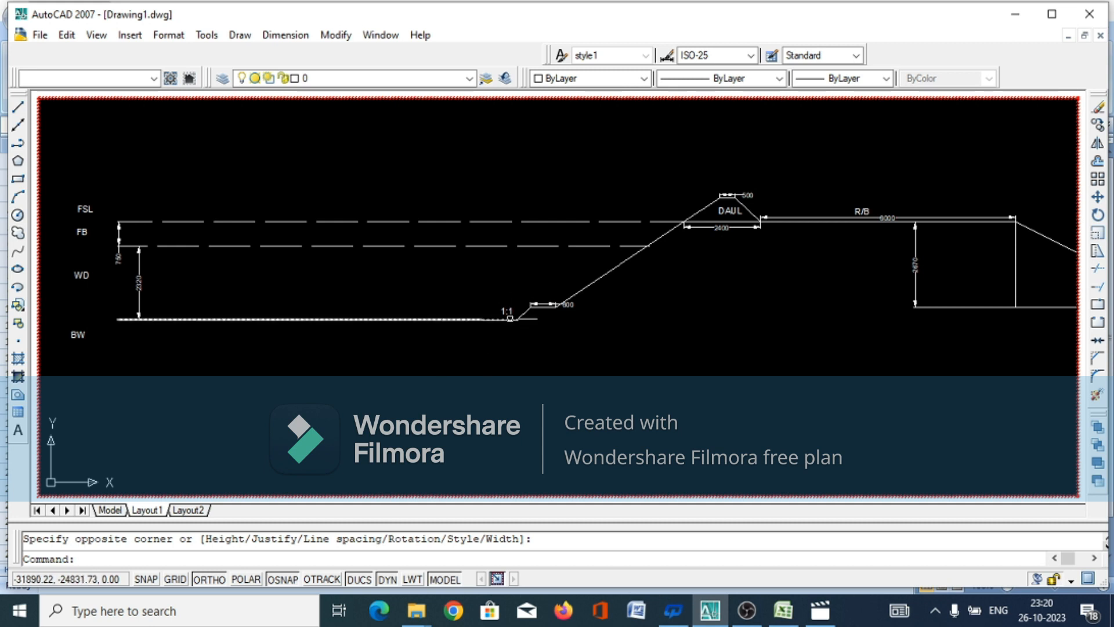
# Label the 800 berm with the multiline text "BERM" directly above its dimension
pyautogui.click(534, 294)
pyautogui.click(558, 296)
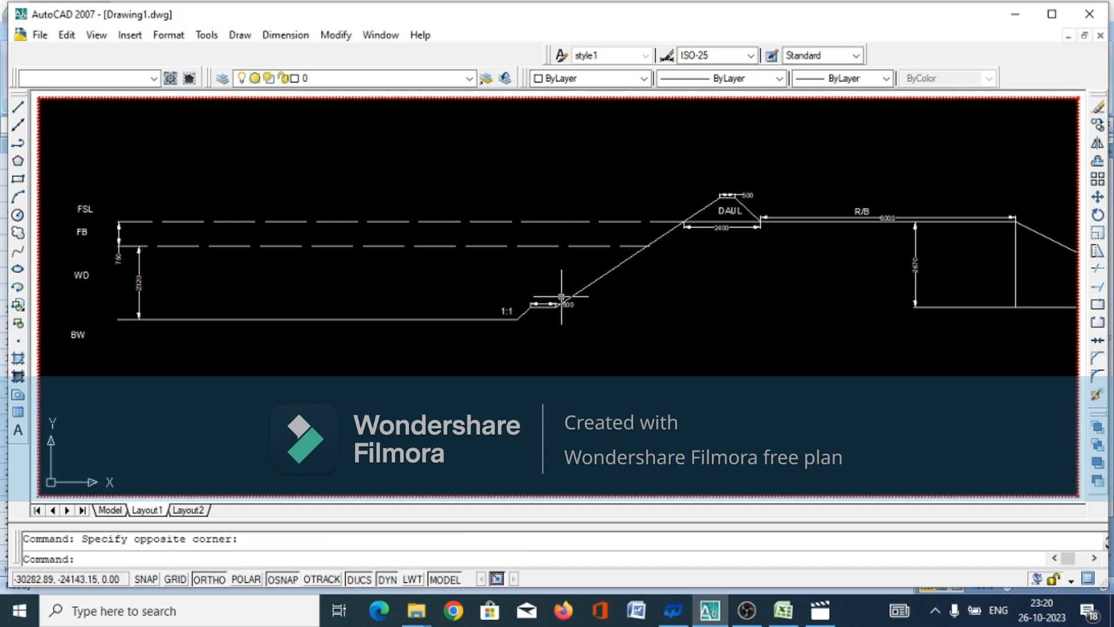
pyautogui.write('mt')
pyautogui.press('Return')
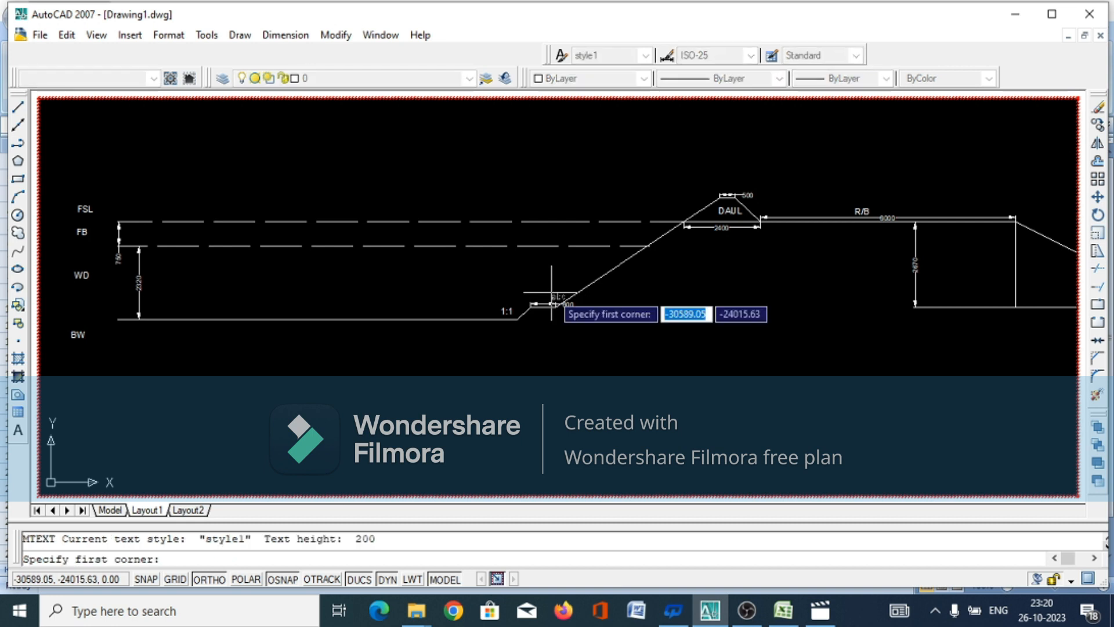
pyautogui.click(545, 293)
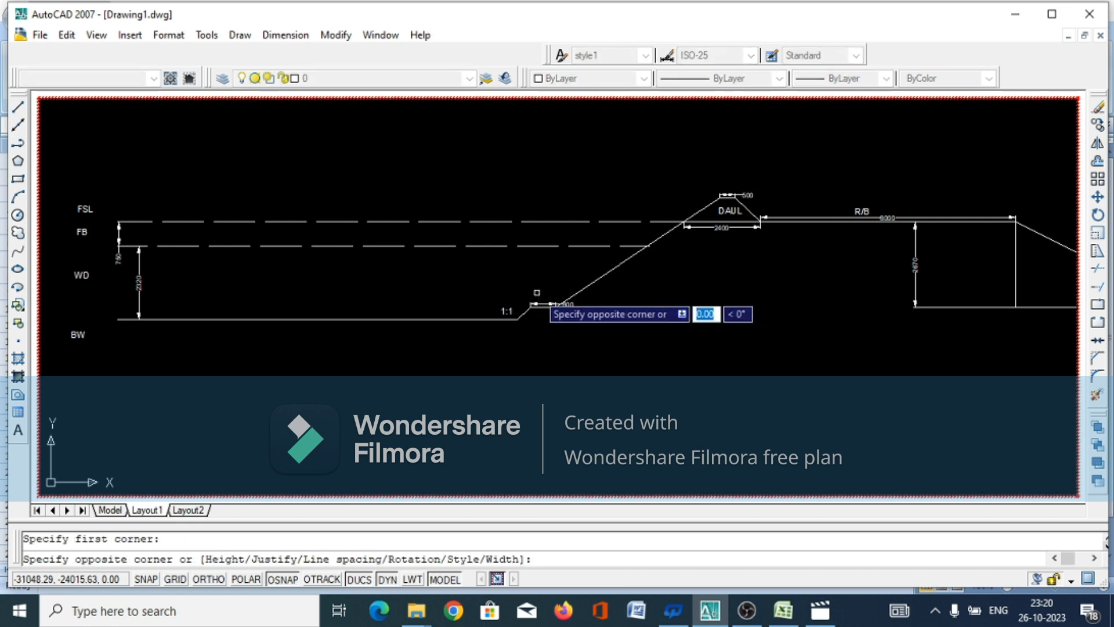
pyautogui.click(567, 291)
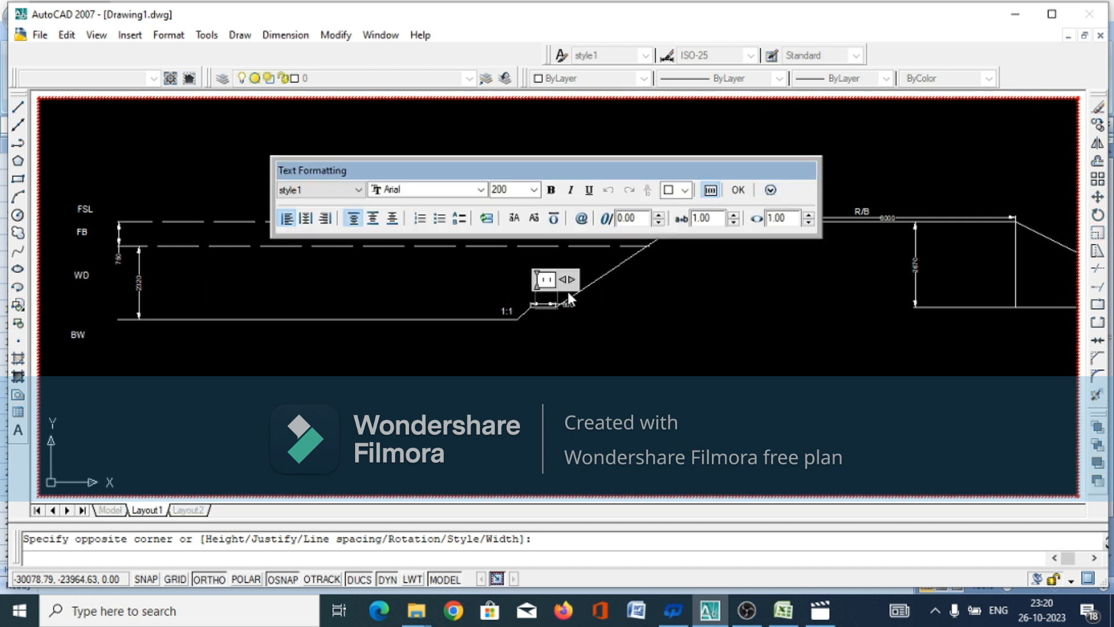
pyautogui.write('BE RM')
pyautogui.click(738, 190)
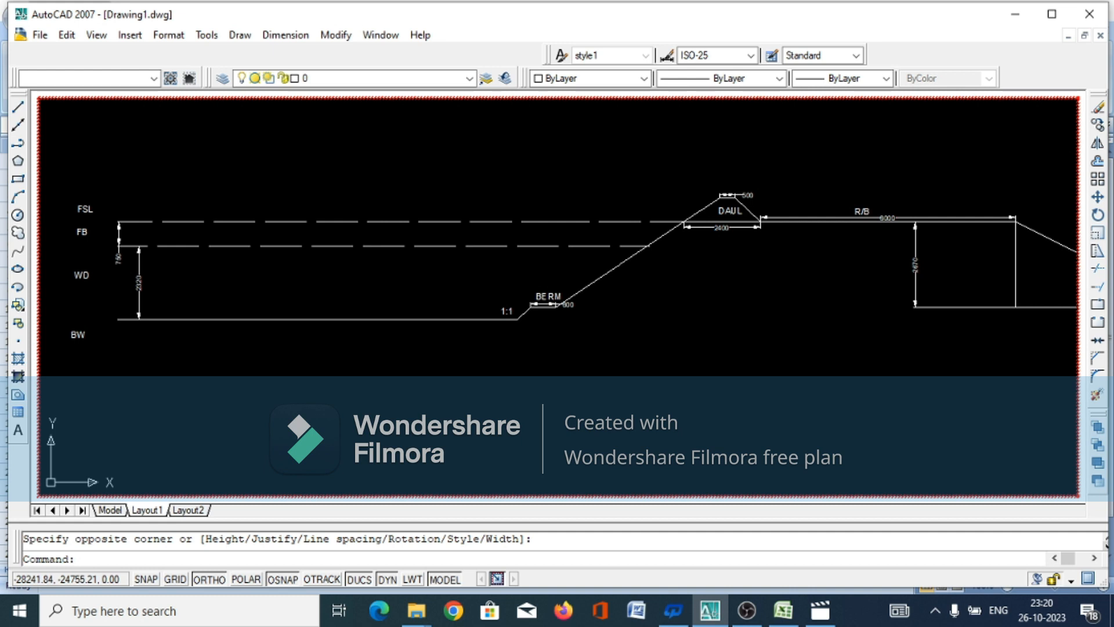
# Label the long inner canal slope above the berm with the multiline text "1.5:1"
pyautogui.click(587, 258)
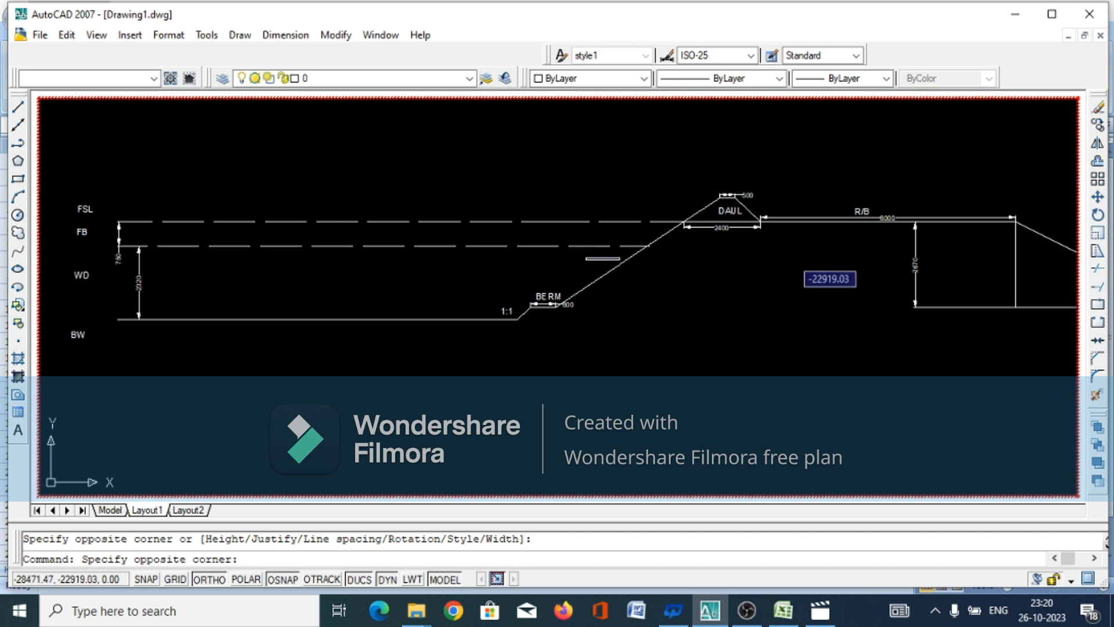
pyautogui.click(619, 257)
pyautogui.write('mt')
pyautogui.press('Return')
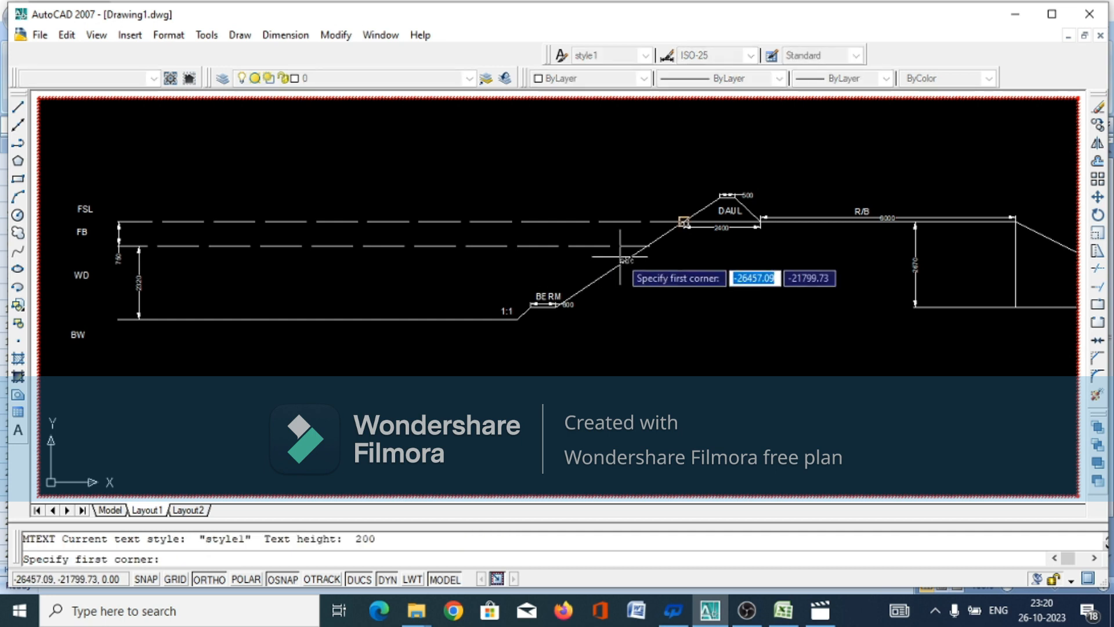
pyautogui.click(579, 264)
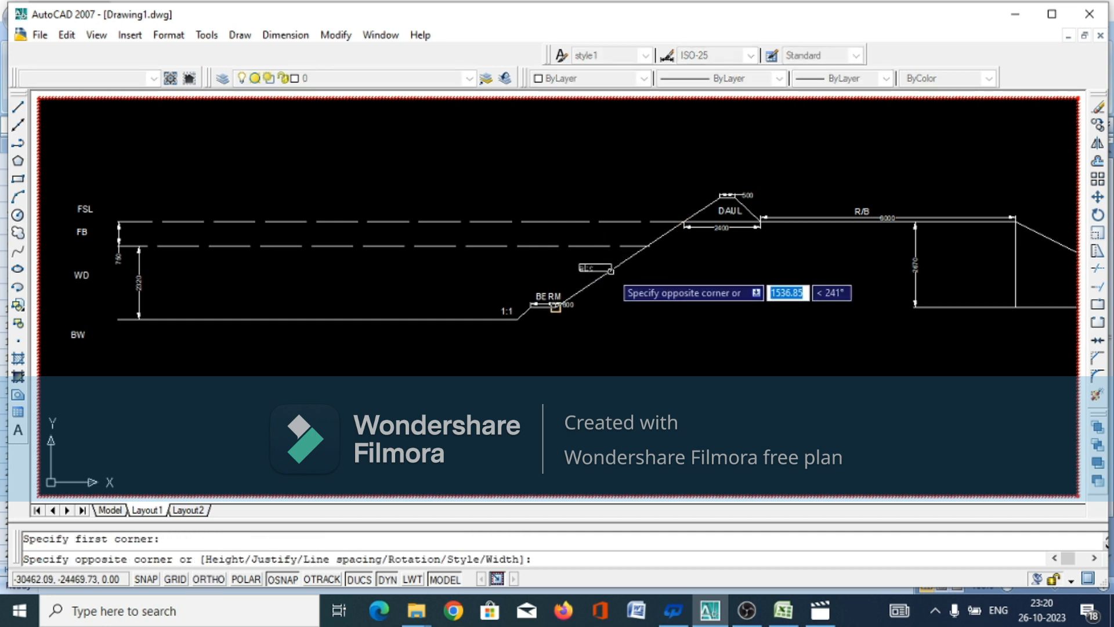
pyautogui.click(555, 307)
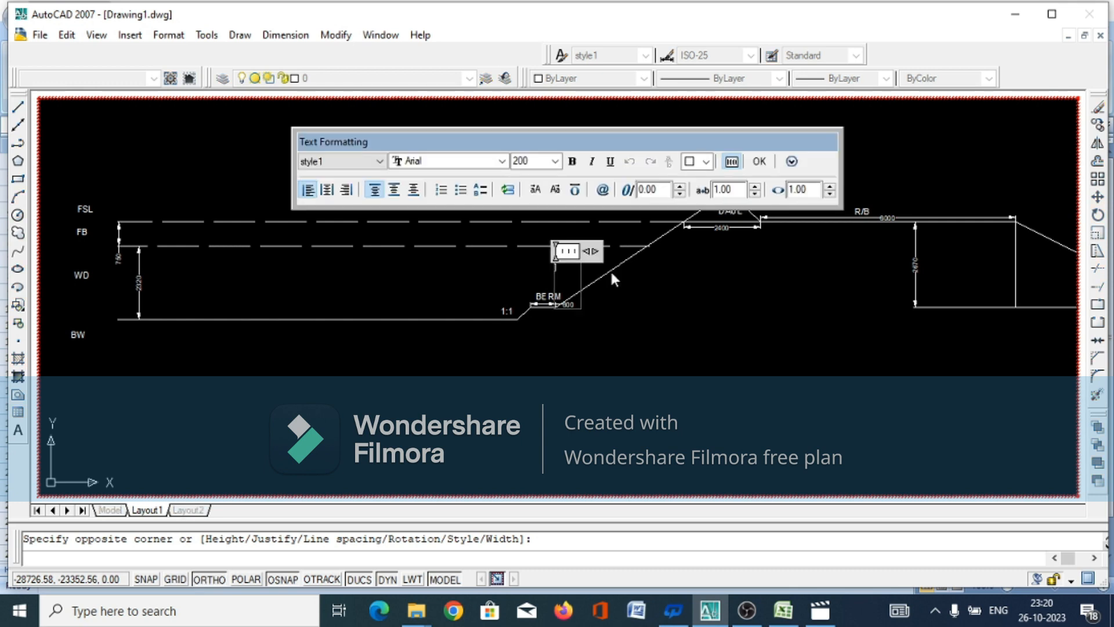
pyautogui.write('1.5:1)')
pyautogui.click(759, 162)
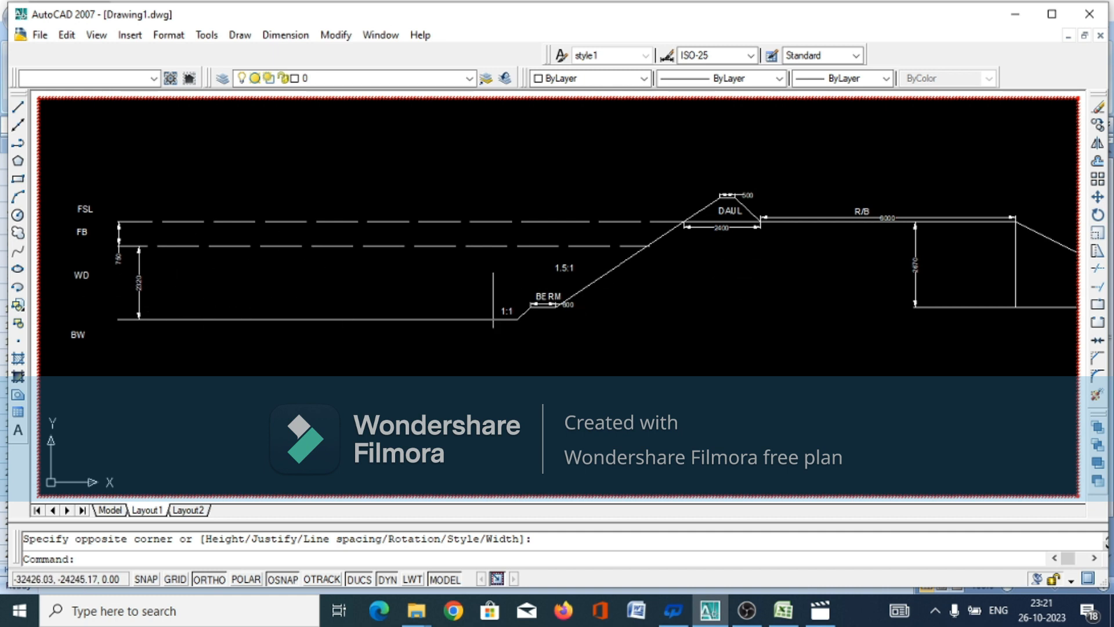
pyautogui.scroll(-2, 632, 303)
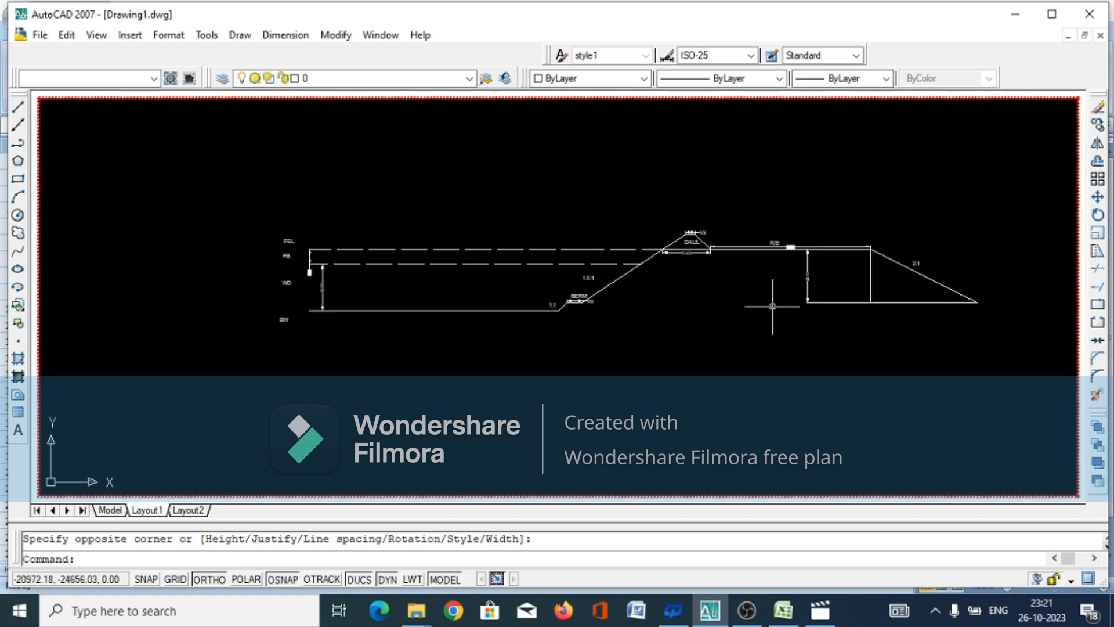
pyautogui.scroll(2, 772, 304)
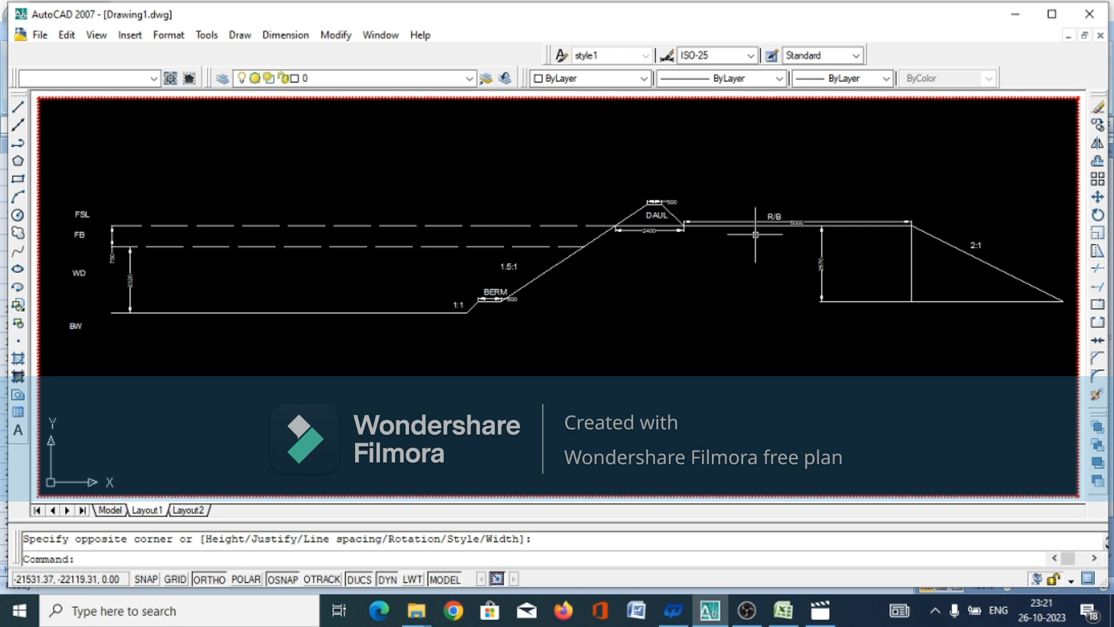
pyautogui.scroll(2, 756, 234)
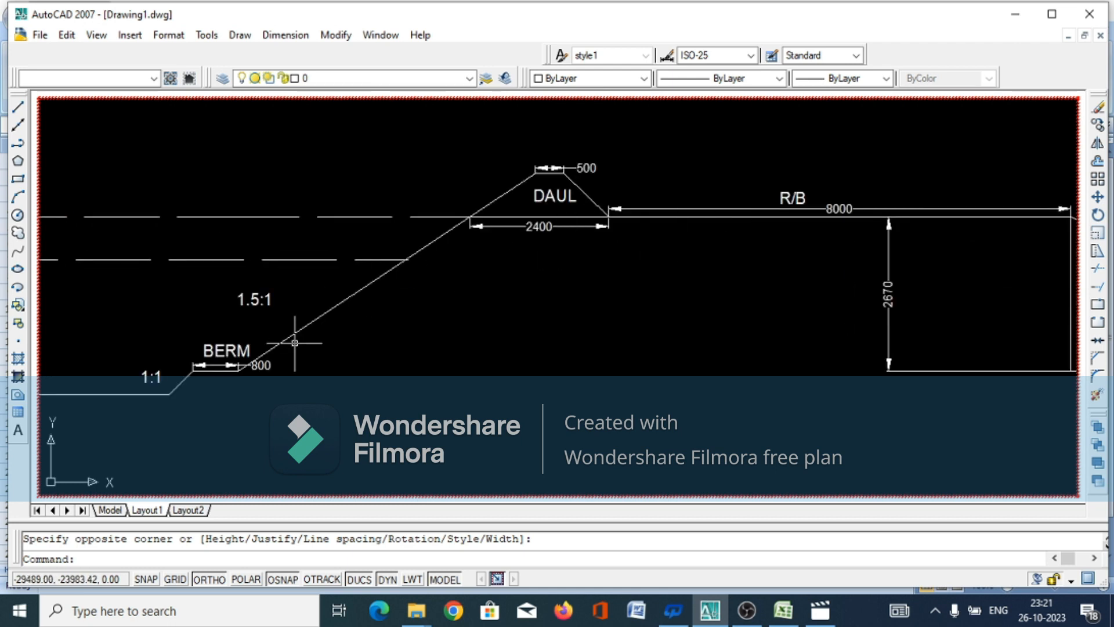
pyautogui.scroll(-2, 374, 309)
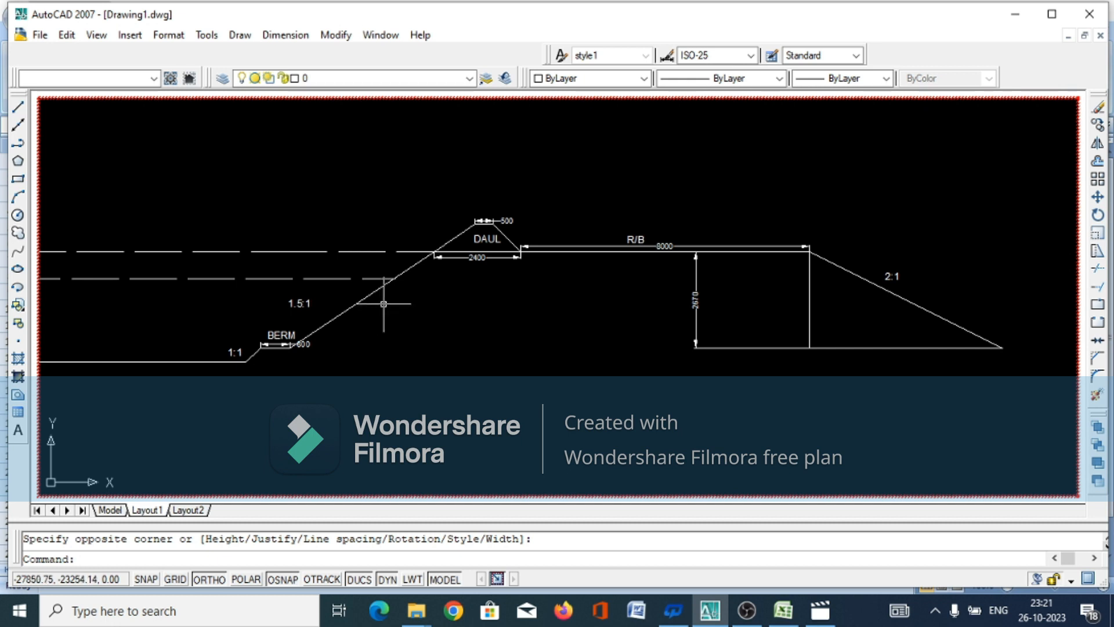
pyautogui.scroll(-1, 384, 303)
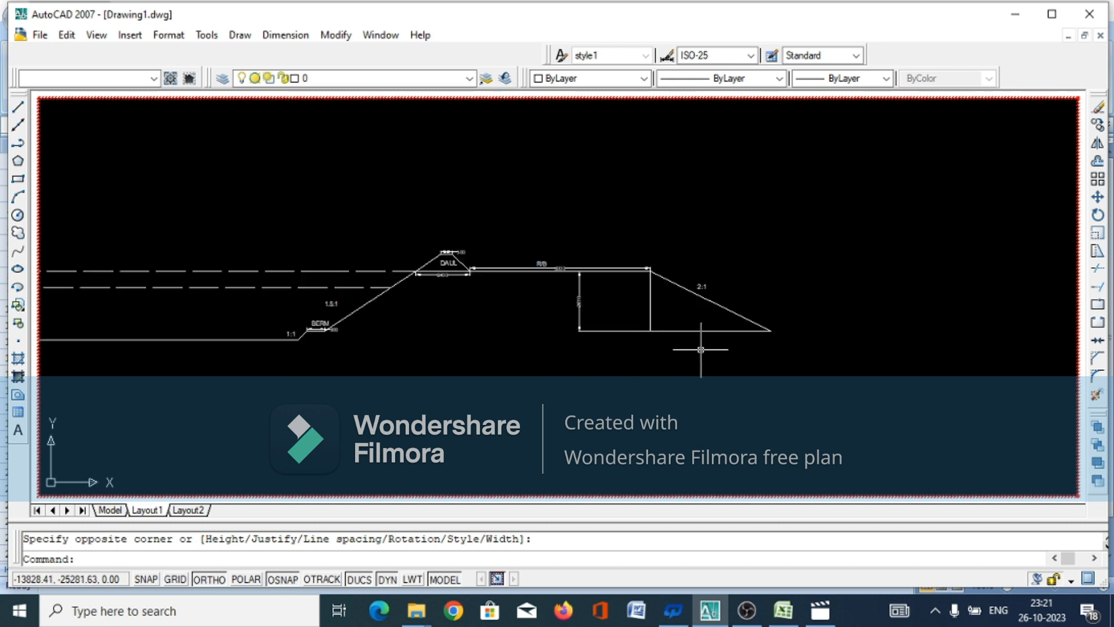
# Add a multiline text title reading "X-SECTION" at height 200 in a wide text box below the "BW" label
pyautogui.scroll(-1, 857, 293)
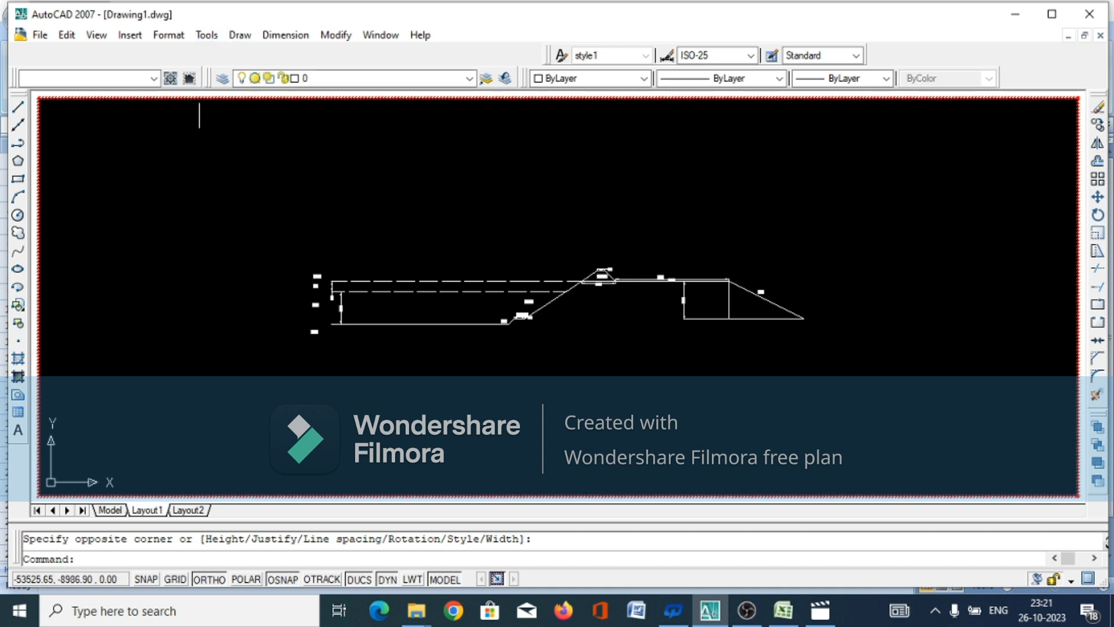
pyautogui.press('Return')
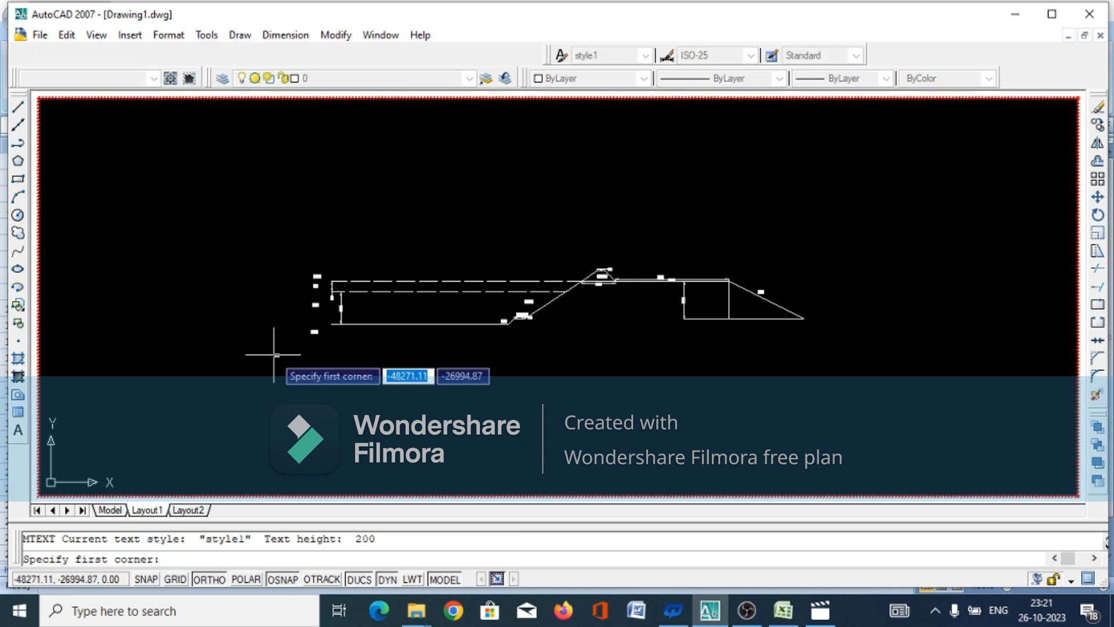
pyautogui.scroll(5, 261, 357)
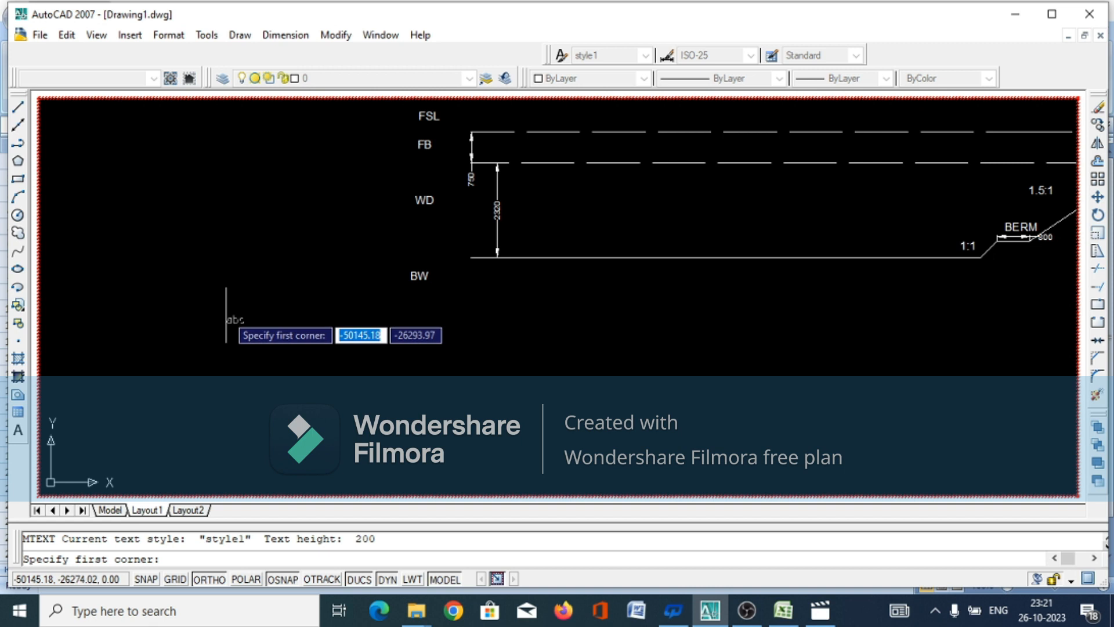
pyautogui.click(225, 304)
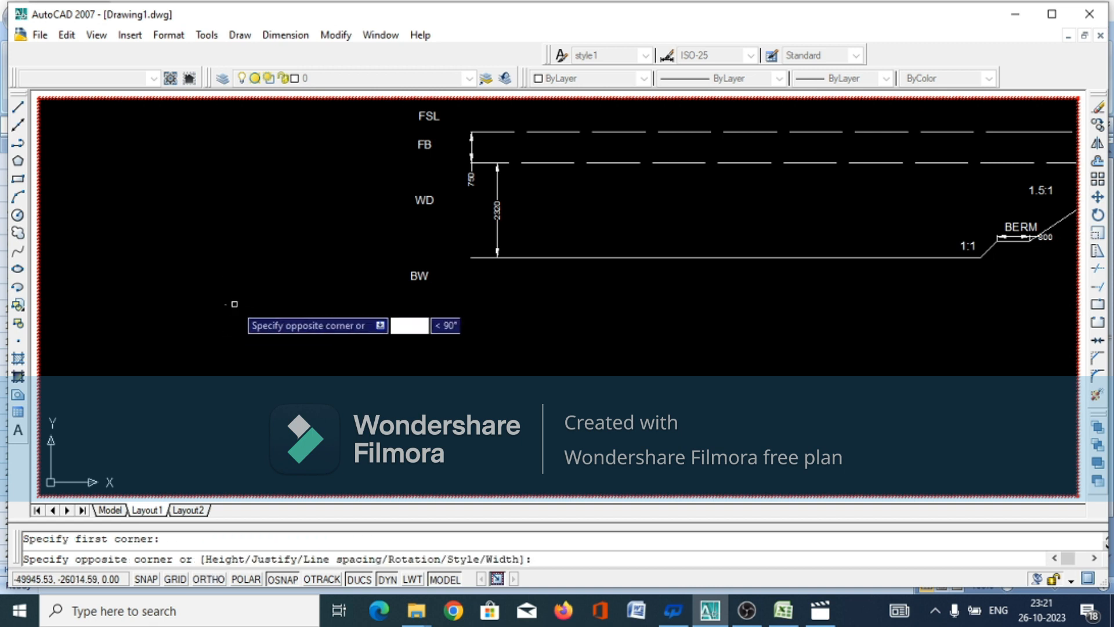
pyautogui.click(541, 354)
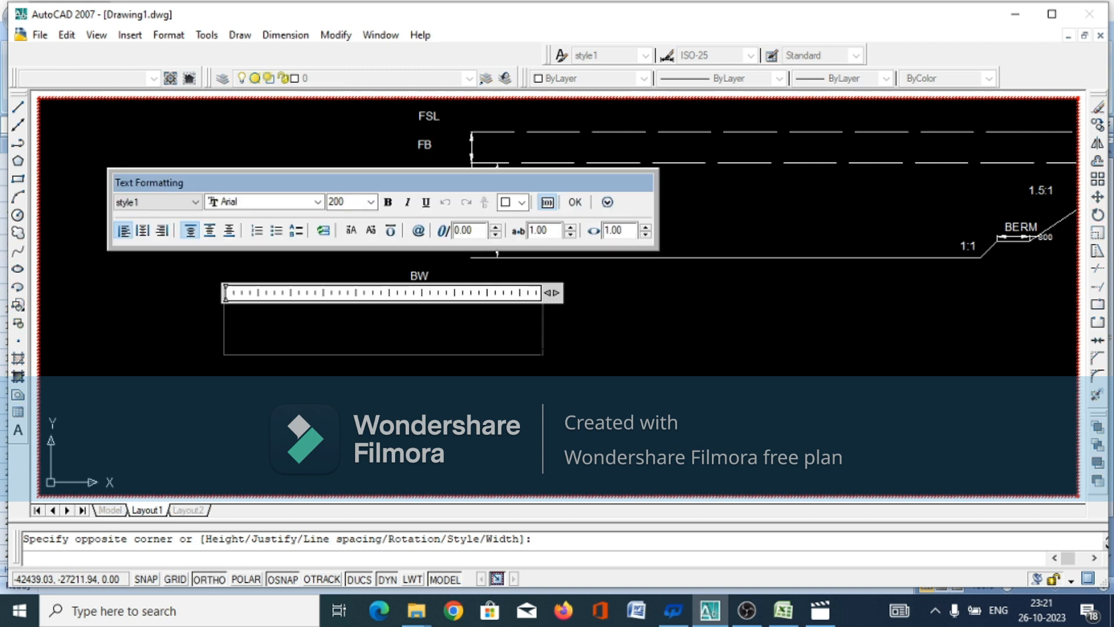
pyautogui.write('X-SECTION OF RMC AT KM 119.900 PARTIAL CUTTING&')
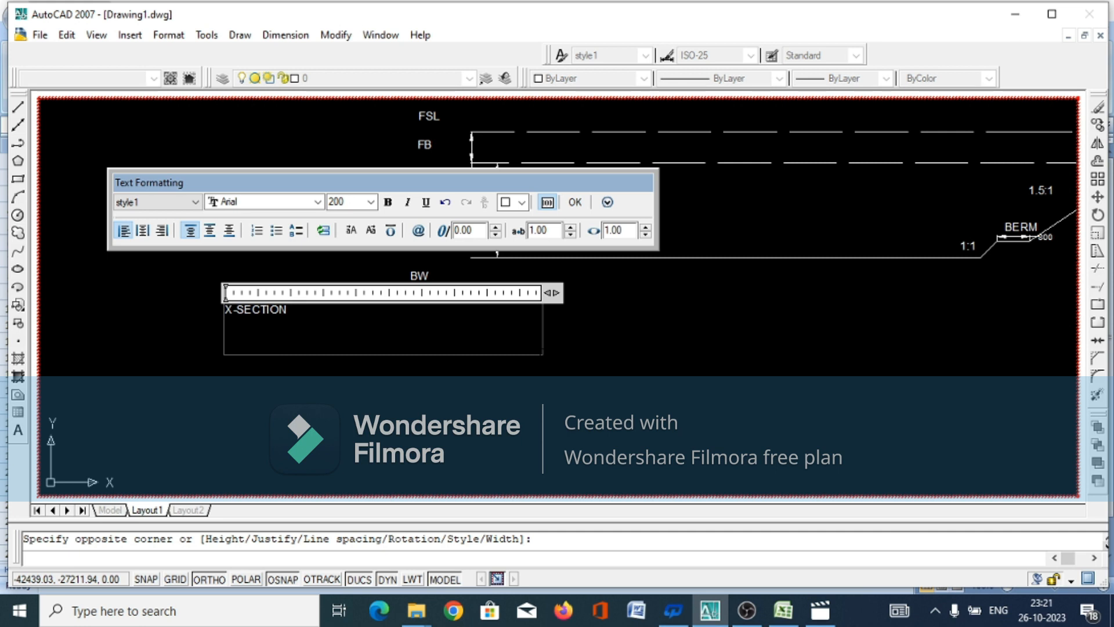
# Continue the X-SECTION title text with "OF RMC AT KM 119.900"
pyautogui.write('OF RMC AT KM 1 1)1')
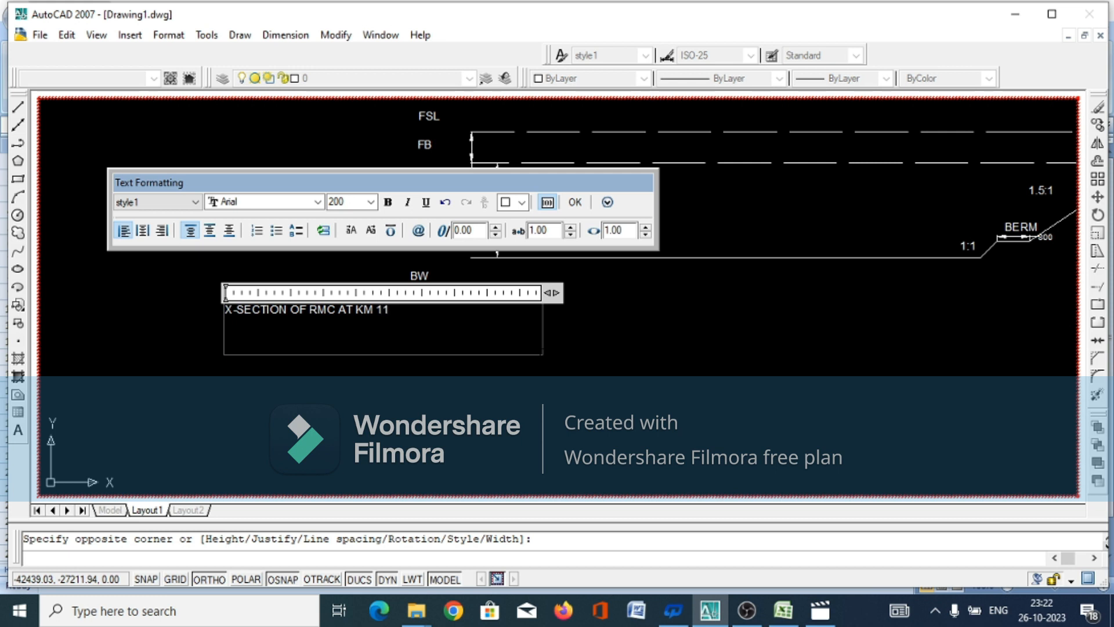
pyautogui.write('9.900')
# Append "PARTIAL CUTTING& PARTIAL FILLING" to the title after the chainage and finish the multiline text
pyautogui.write('PARTIAL CUTTIN')
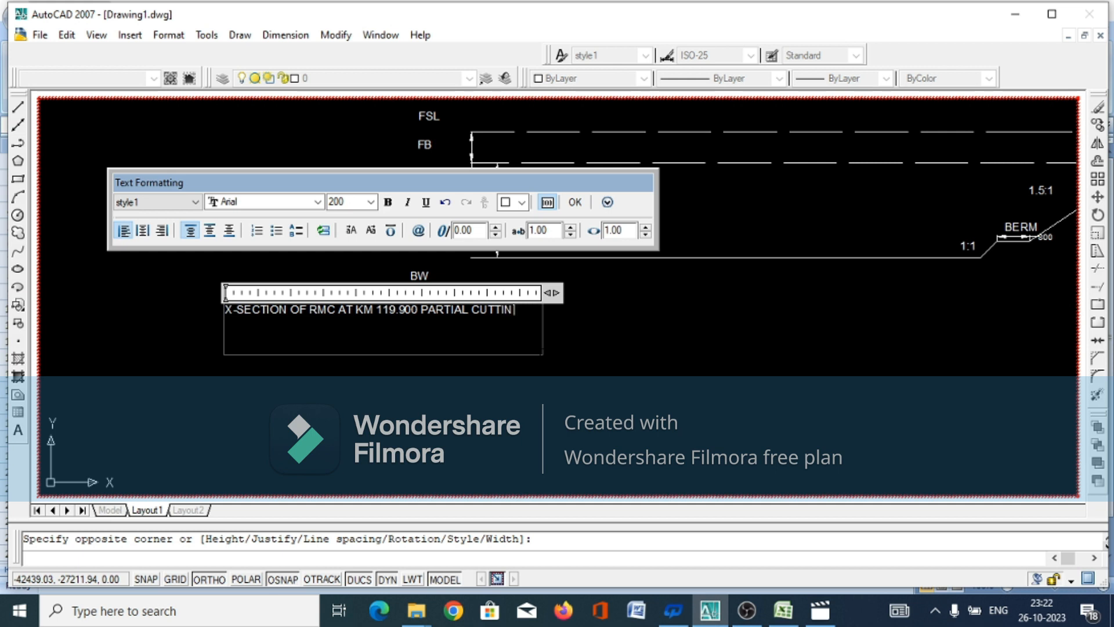
pyautogui.write('G')
pyautogui.write('& PARTIAL FILLING')
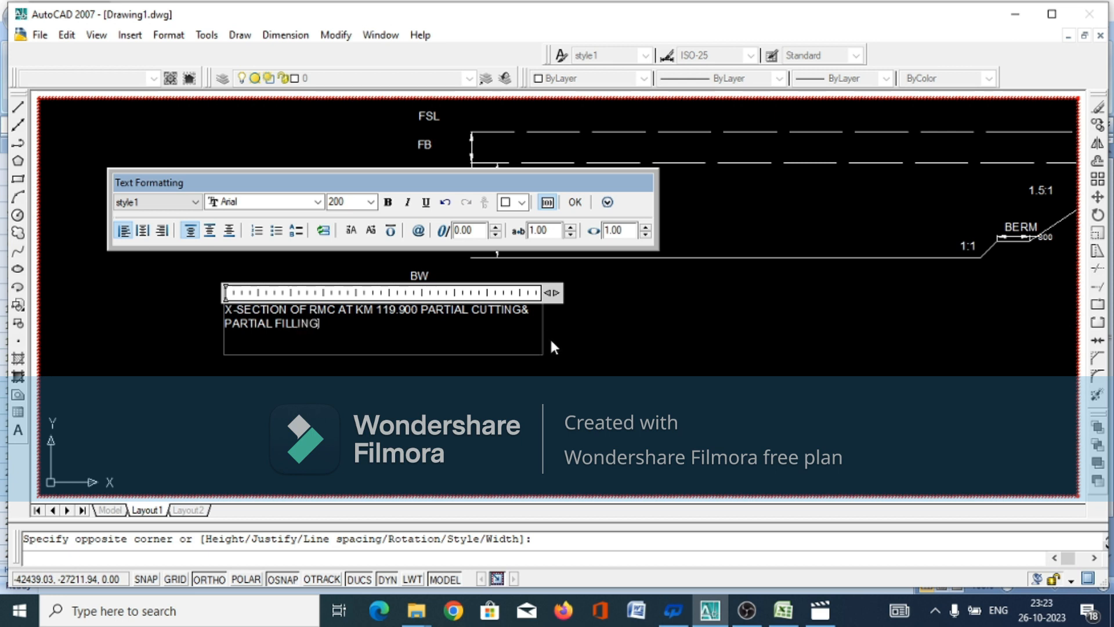
pyautogui.click(575, 203)
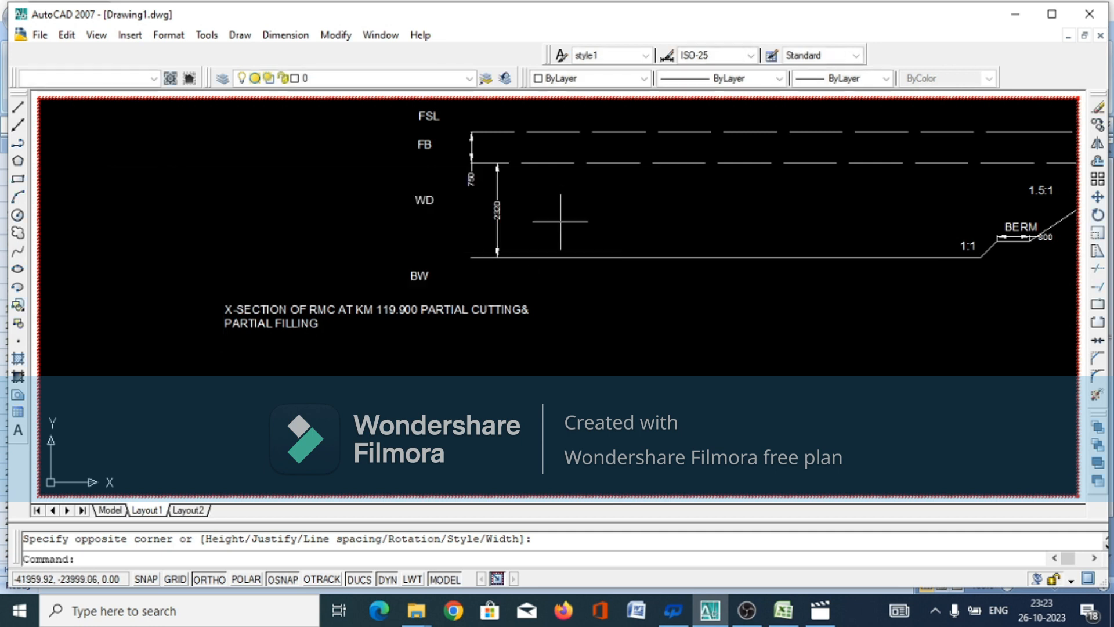
# Widen the title's text box to the right until the whole title fits on a single line, and deselect it
pyautogui.click(253, 324)
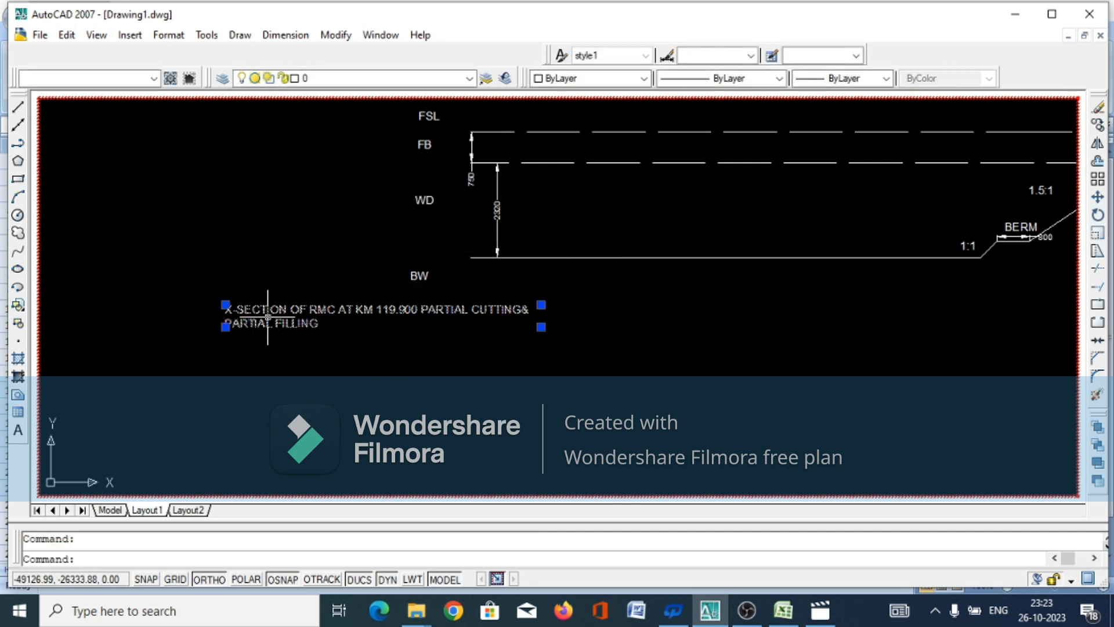
pyautogui.click(540, 327)
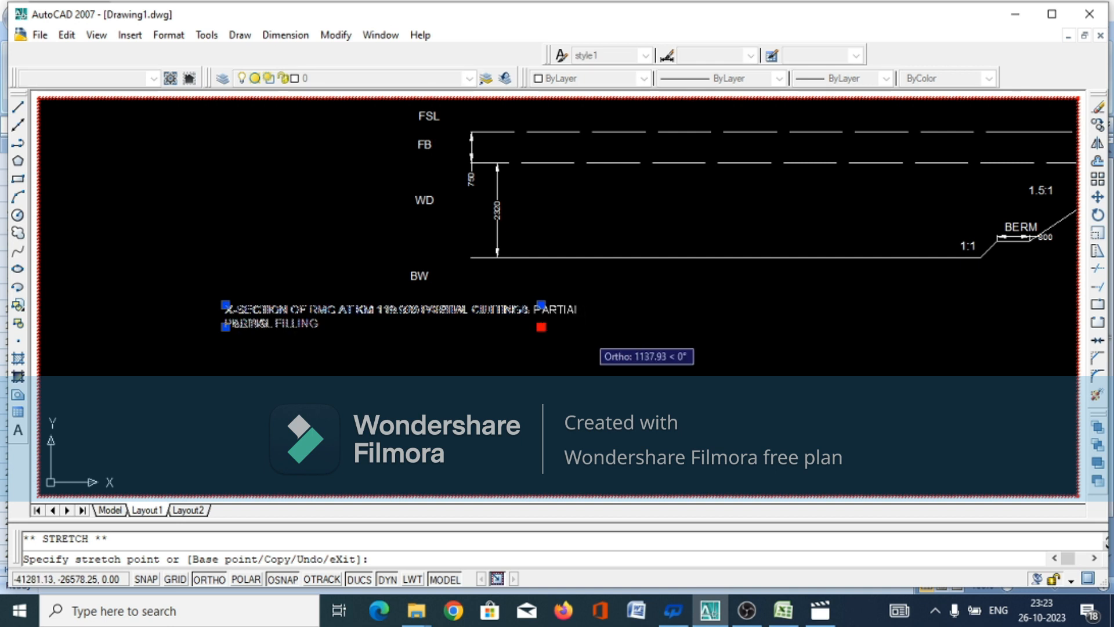
pyautogui.click(589, 327)
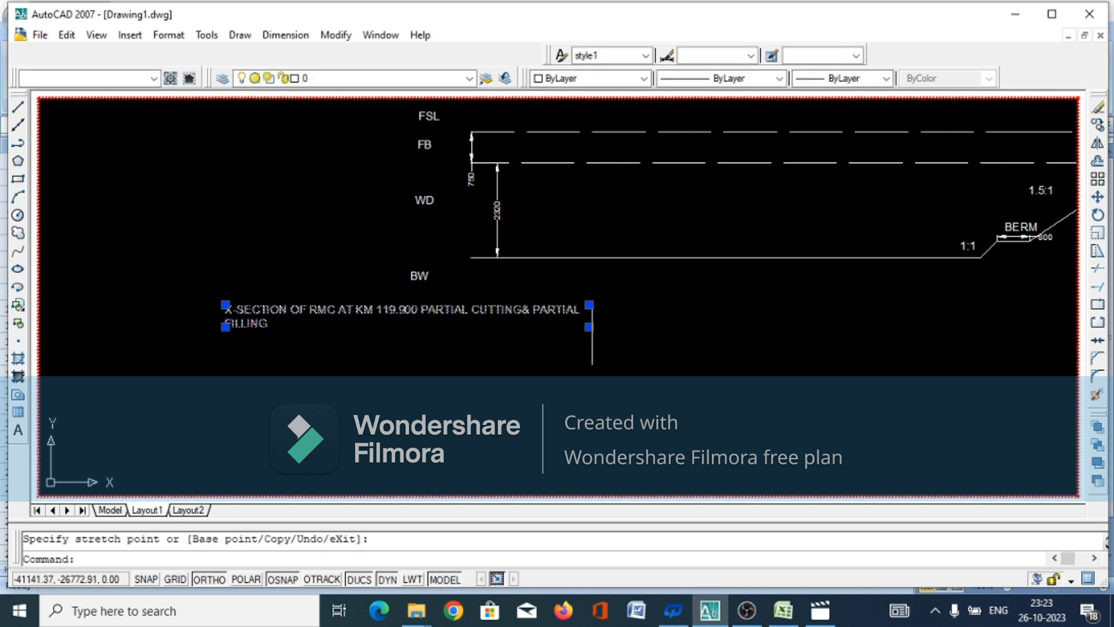
pyautogui.click(589, 326)
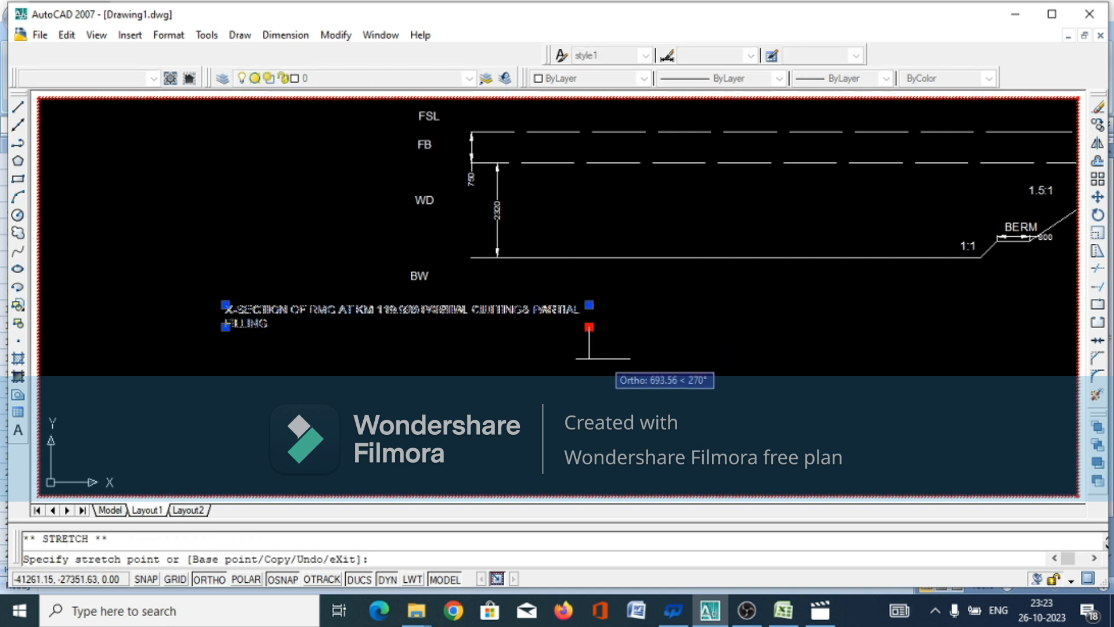
pyautogui.click(639, 336)
pyautogui.click(587, 373)
pyautogui.click(546, 373)
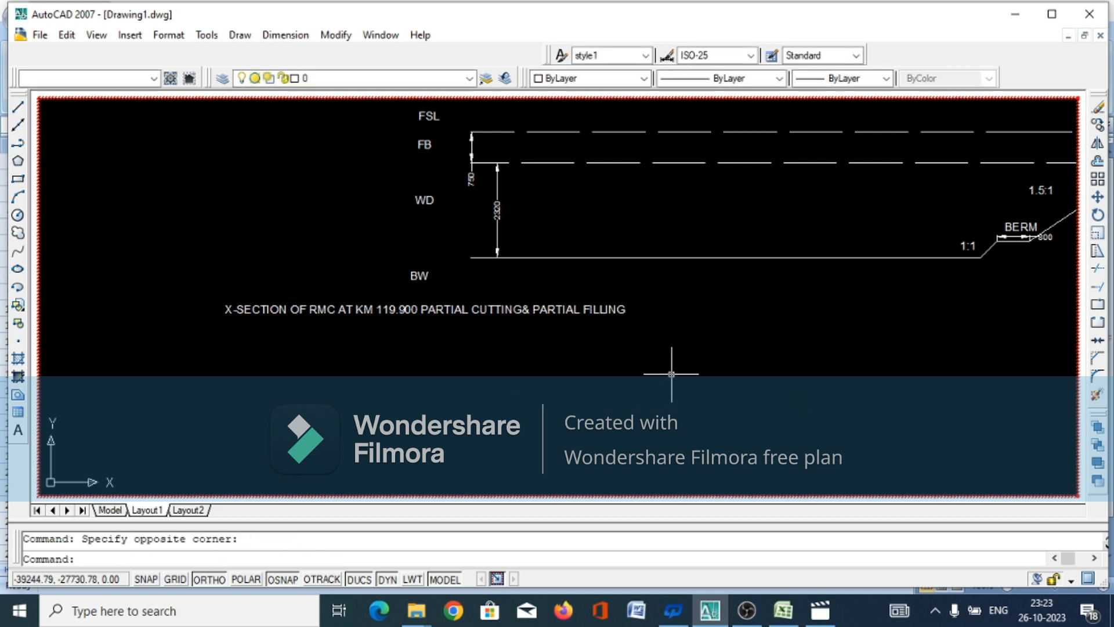
pyautogui.scroll(-4, 671, 374)
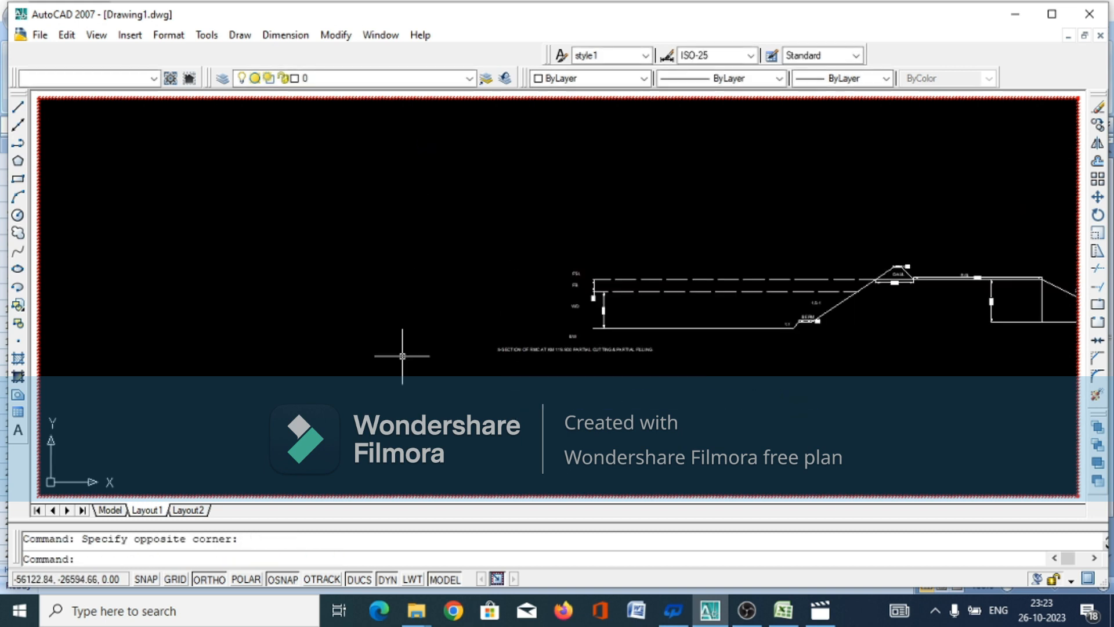
pyautogui.scroll(-2, 383, 342)
pyautogui.scroll(2, 494, 381)
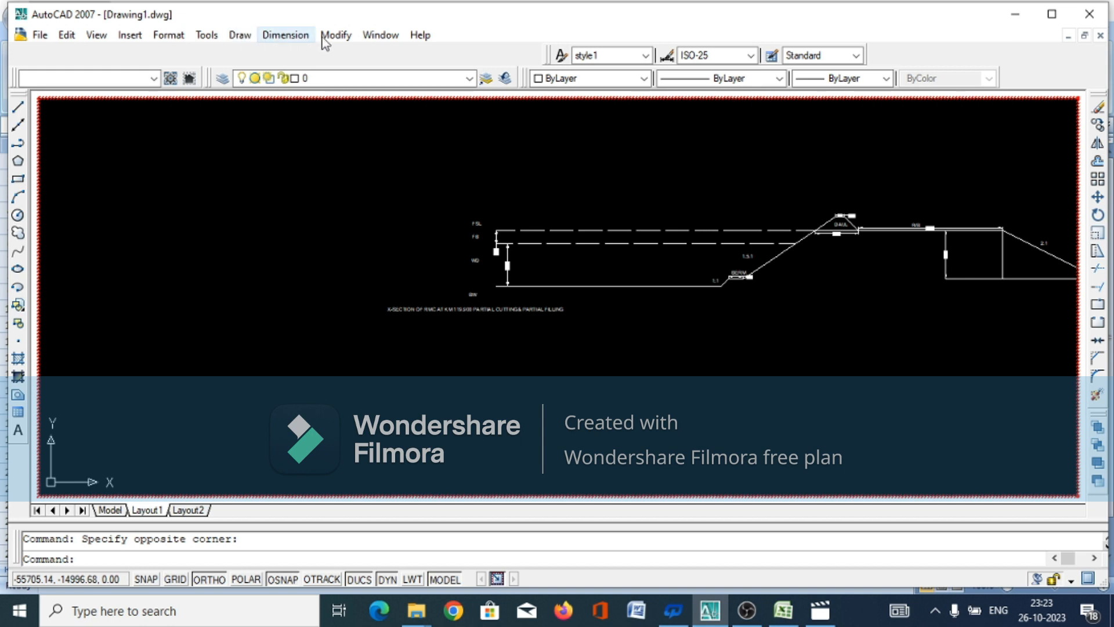
pyautogui.click(338, 36)
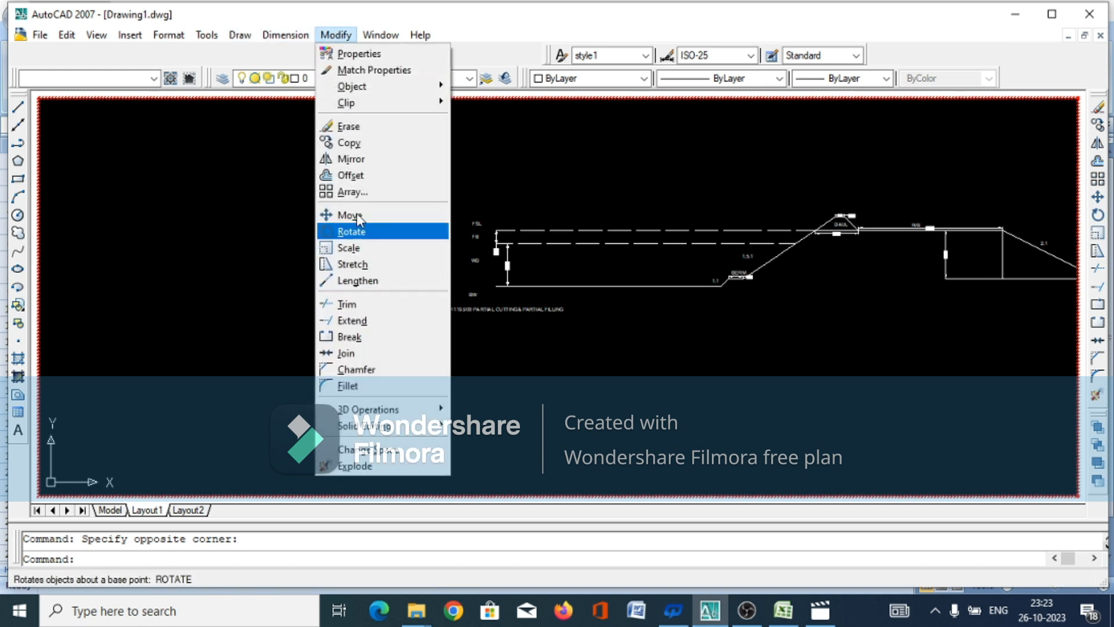
pyautogui.click(350, 158)
pyautogui.scroll(-3, 220, 203)
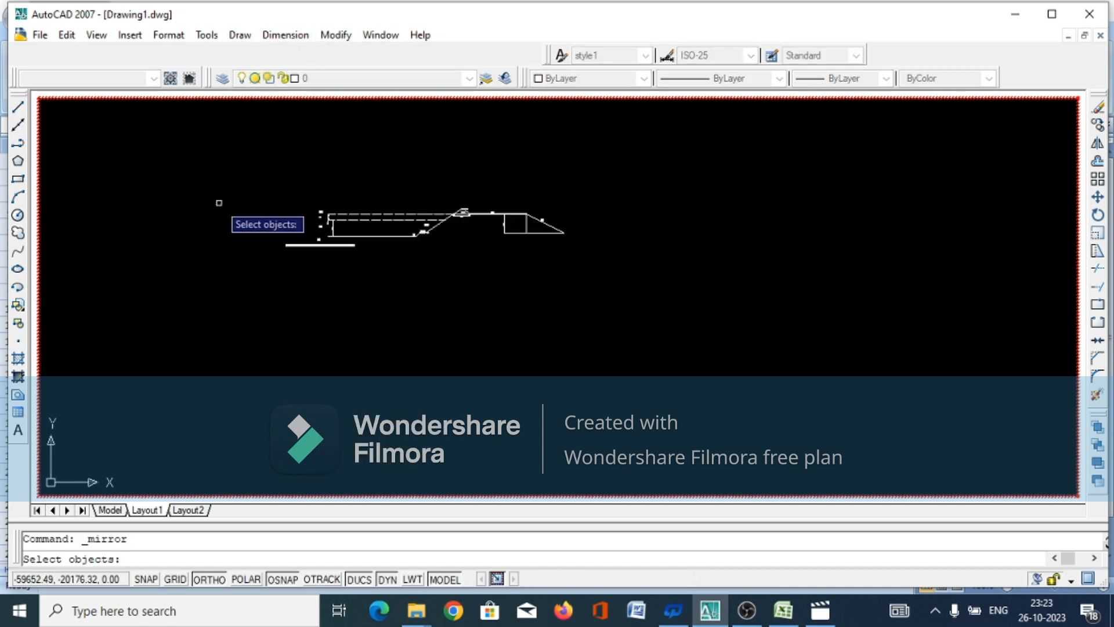
pyautogui.scroll(3, 228, 211)
pyautogui.scroll(-1, 259, 224)
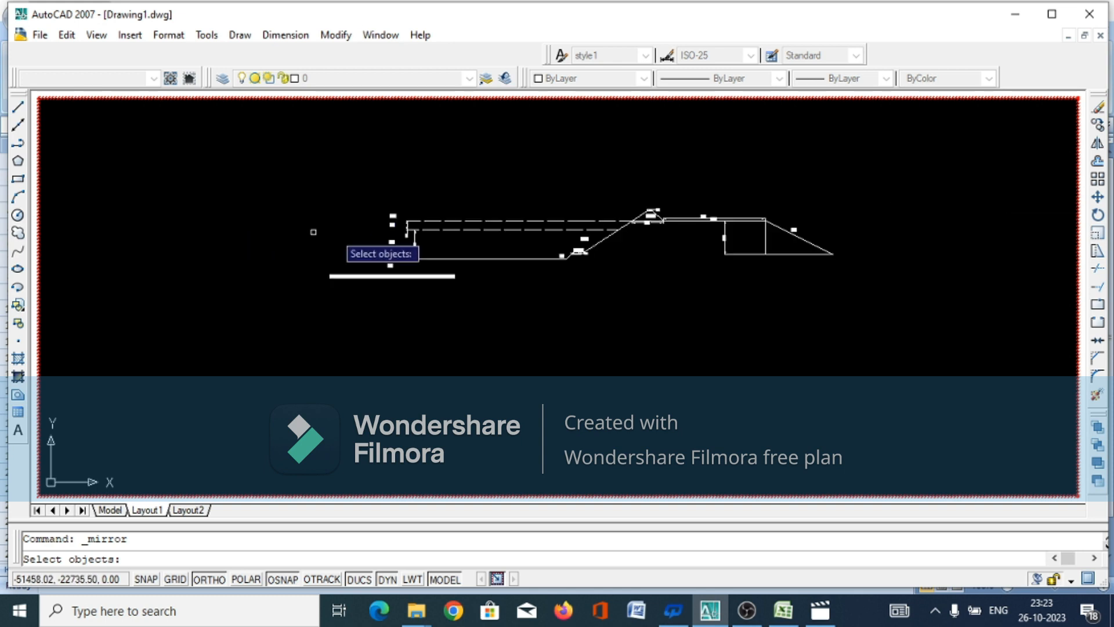
pyautogui.scroll(3, 836, 238)
pyautogui.scroll(-2, 838, 238)
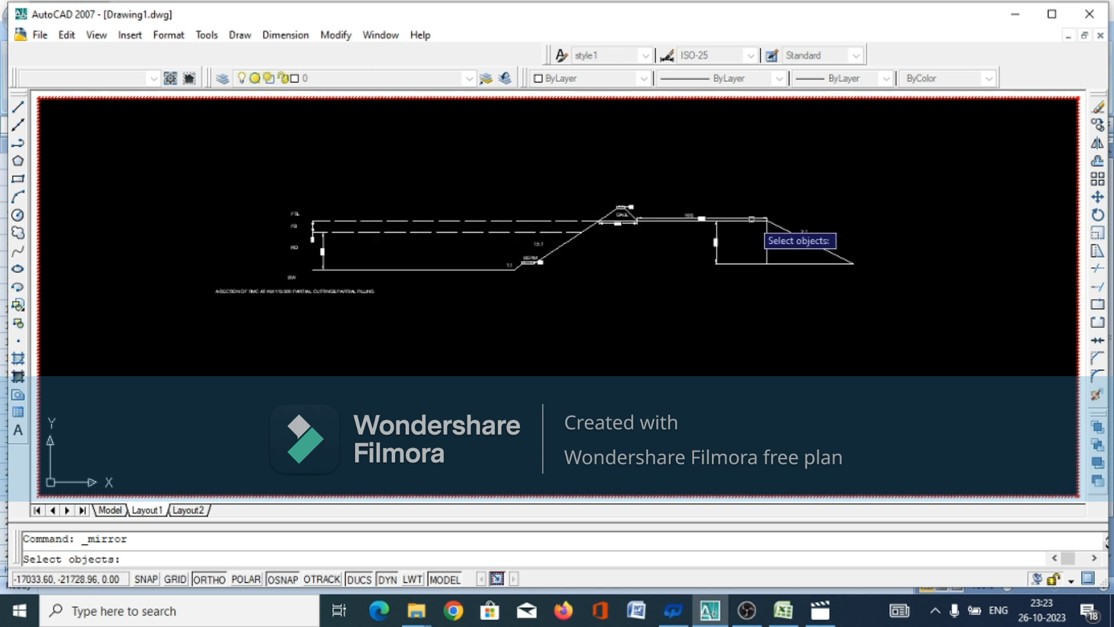
pyautogui.click(856, 184)
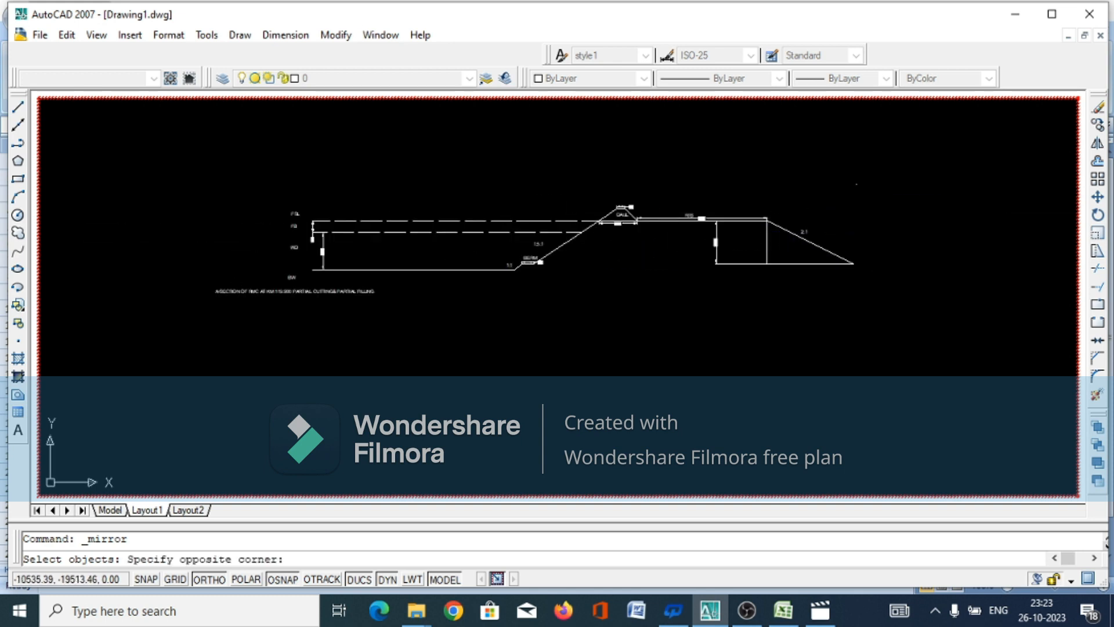
pyautogui.click(858, 195)
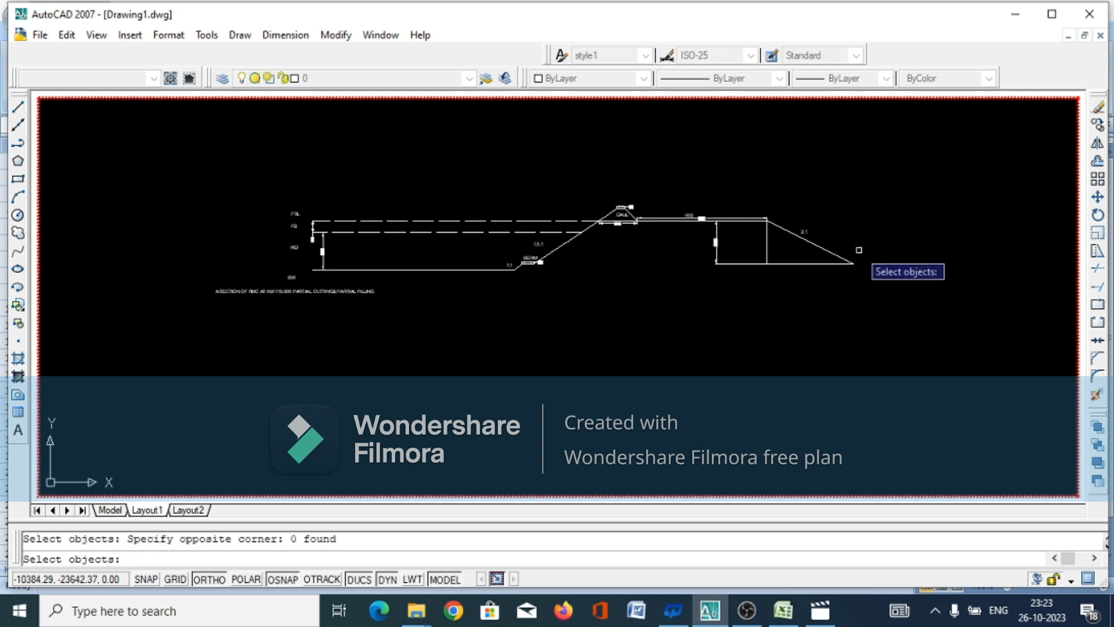
pyautogui.press('Return')
# Mirror the half section without the level labels and title about the vertical line through the bed line's left end, keeping the source objects
pyautogui.click(875, 221)
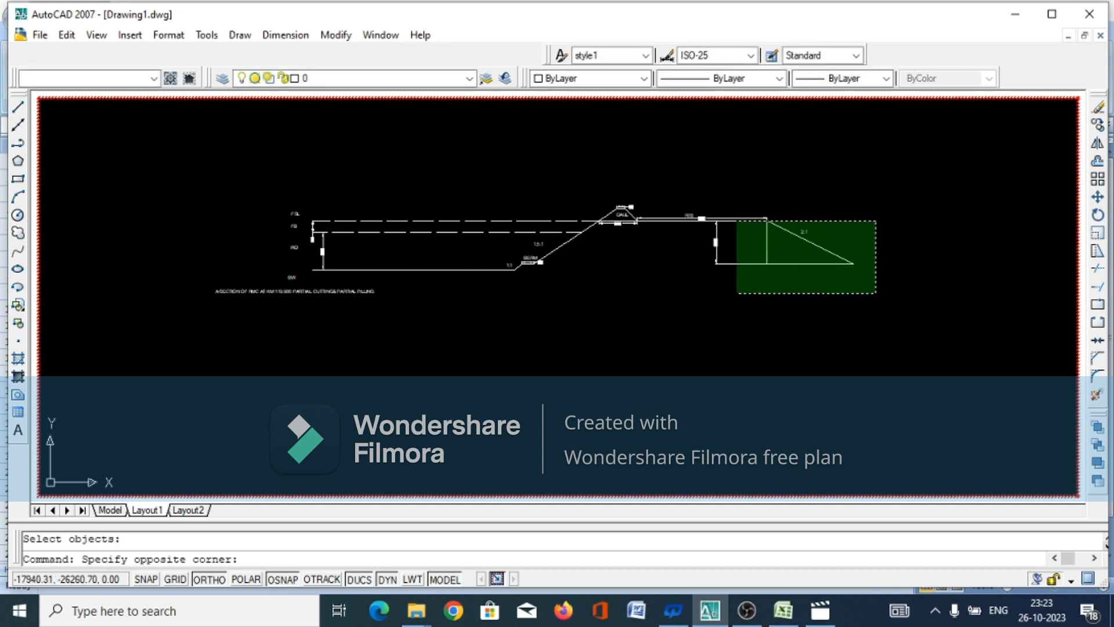
pyautogui.click(786, 264)
pyautogui.click(870, 199)
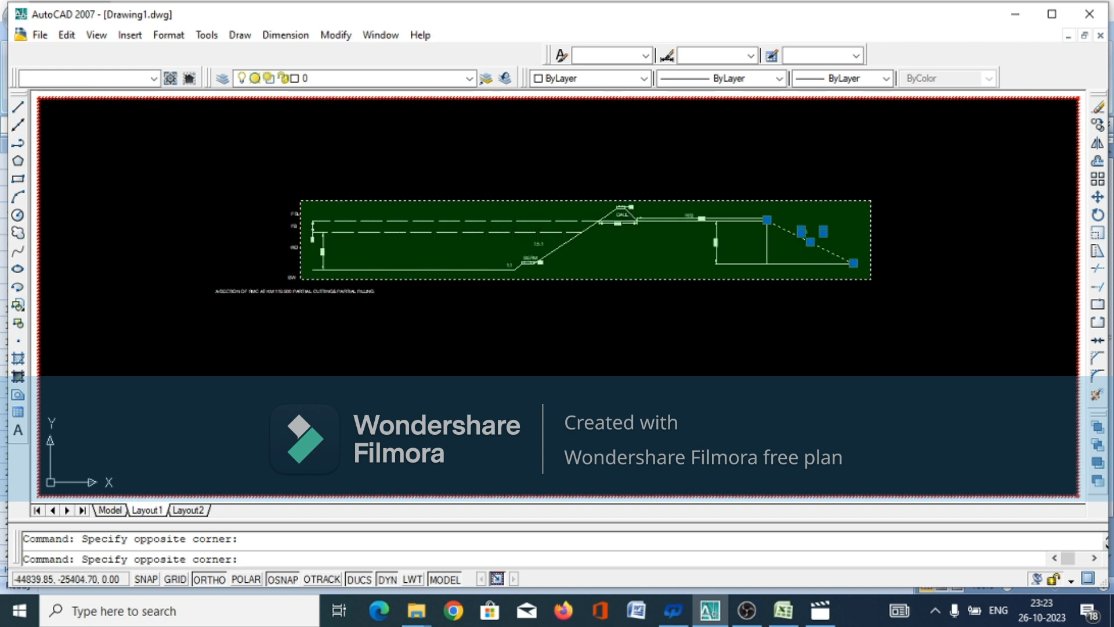
pyautogui.click(308, 278)
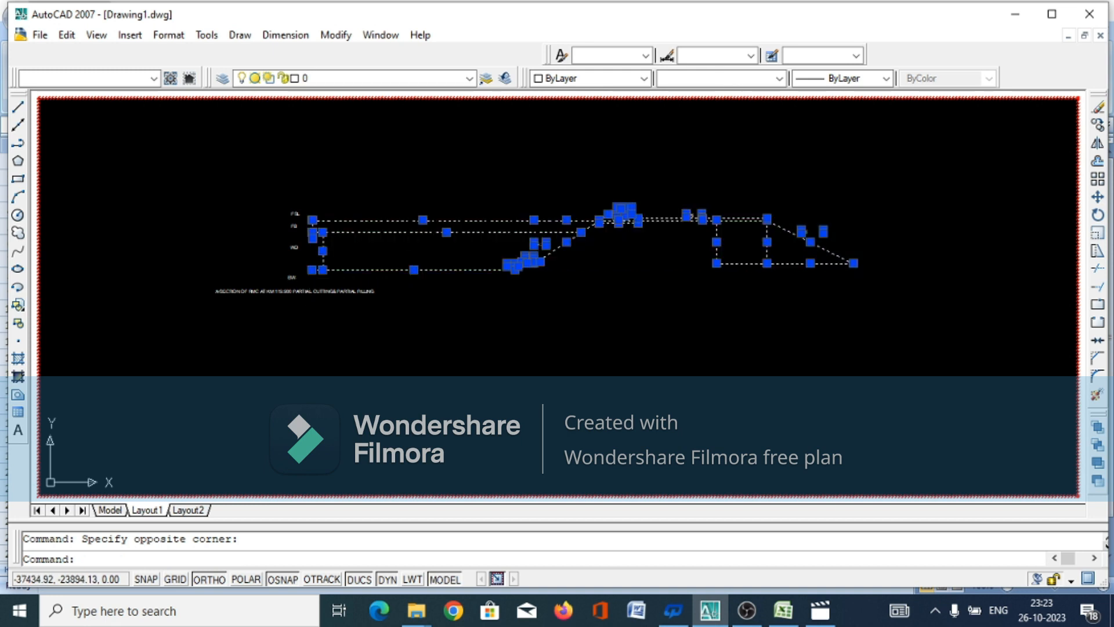
pyautogui.scroll(2, 305, 249)
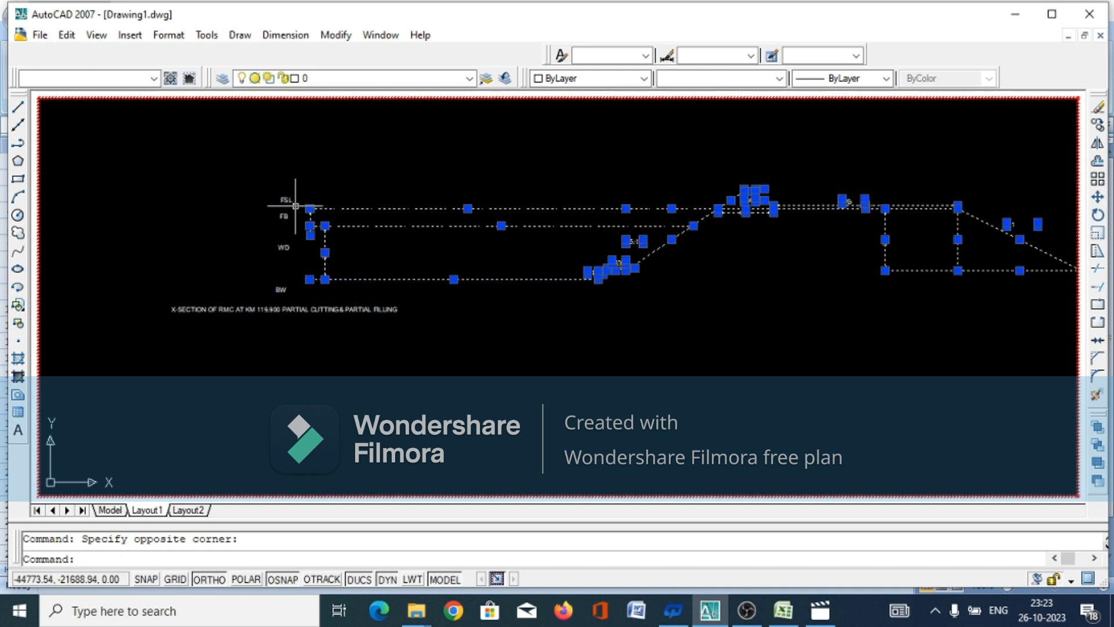
pyautogui.write('mi')
pyautogui.press('Return')
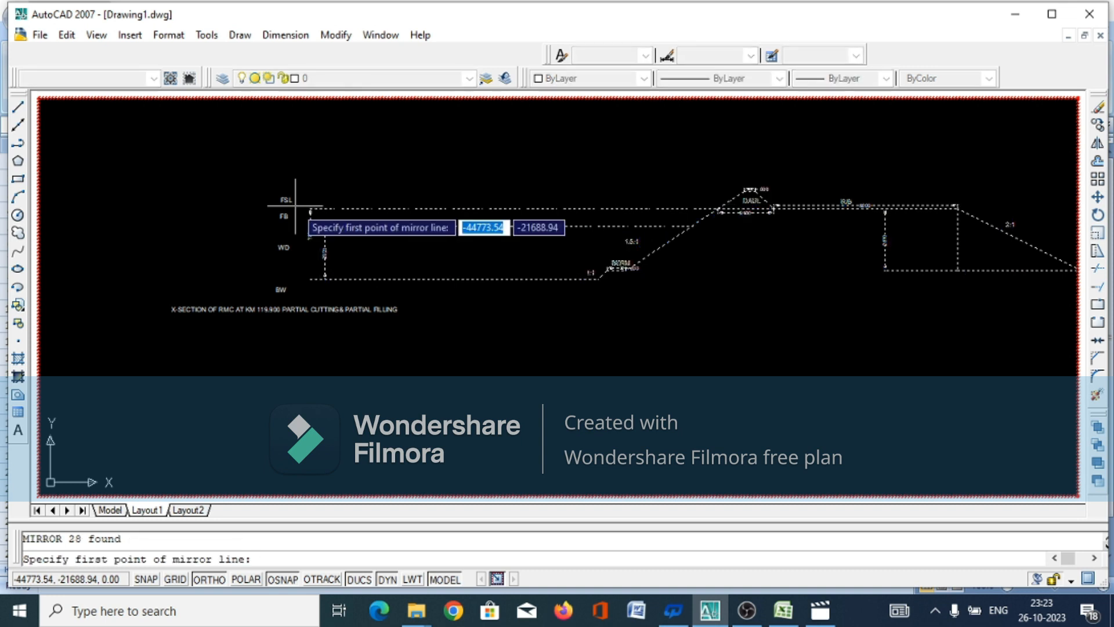
pyautogui.click(309, 279)
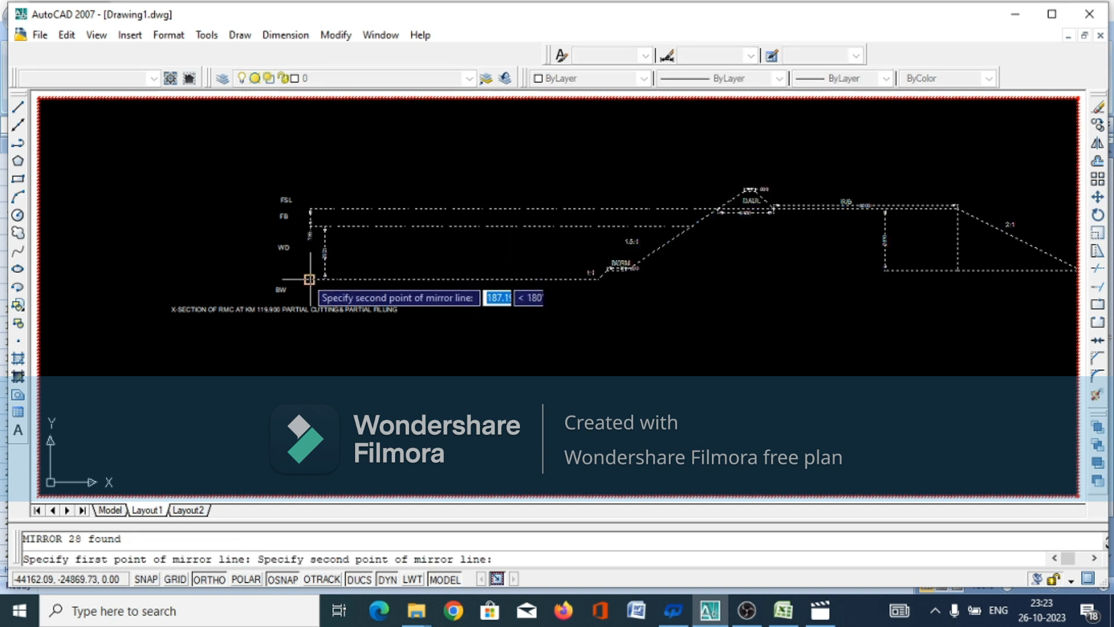
pyautogui.click(309, 208)
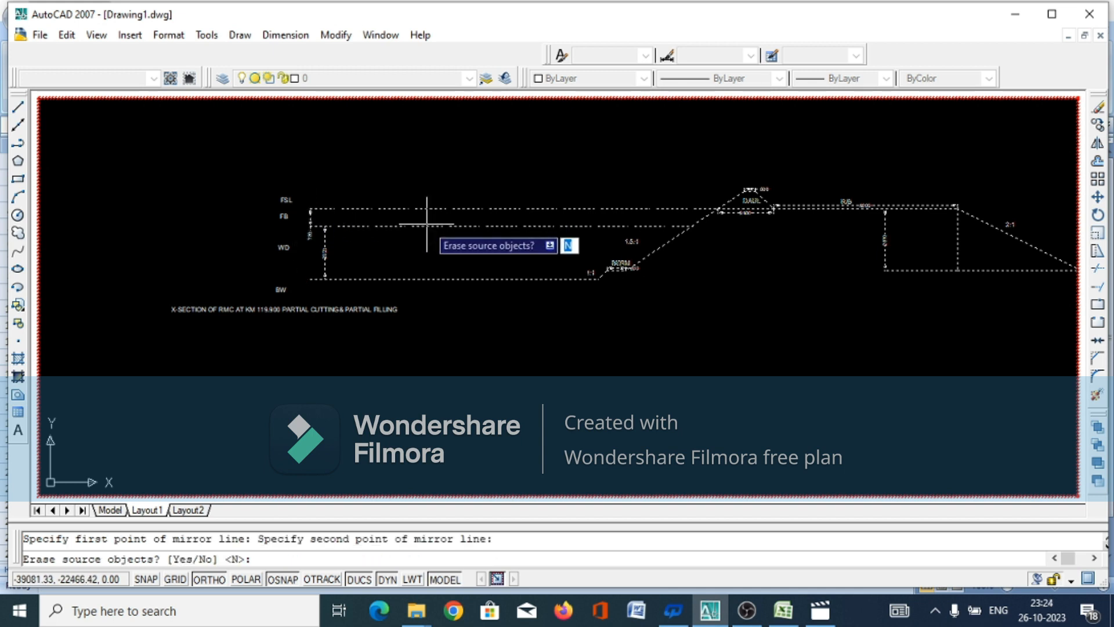
pyautogui.press('Return')
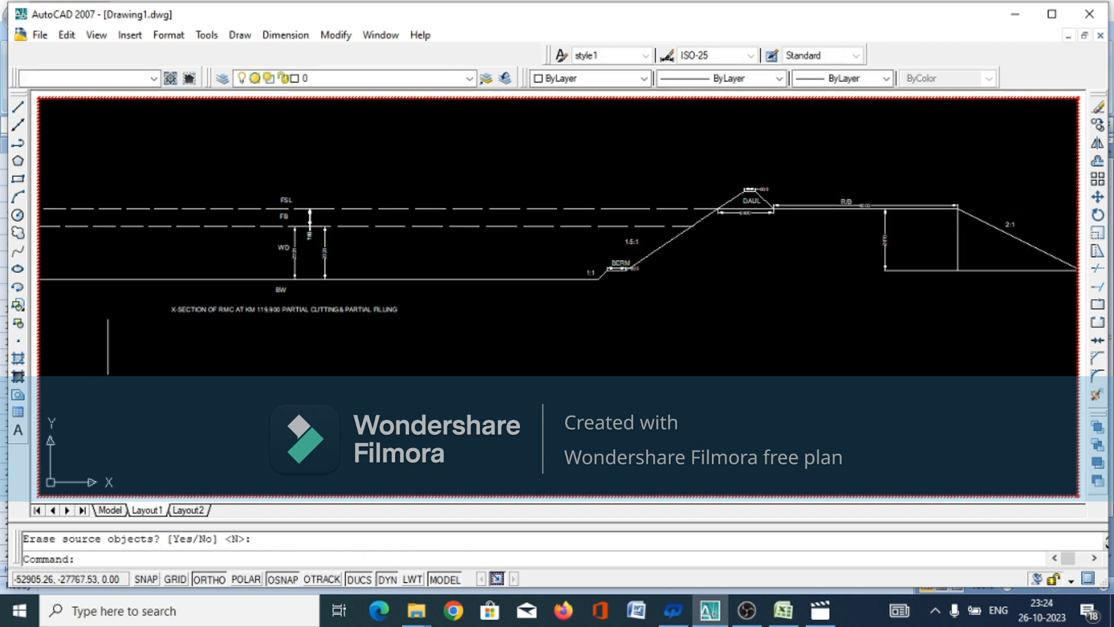
# Erase one of the two overlapping 750 free-board dimensions at the centre of the mirrored section
pyautogui.scroll(-3, 826, 312)
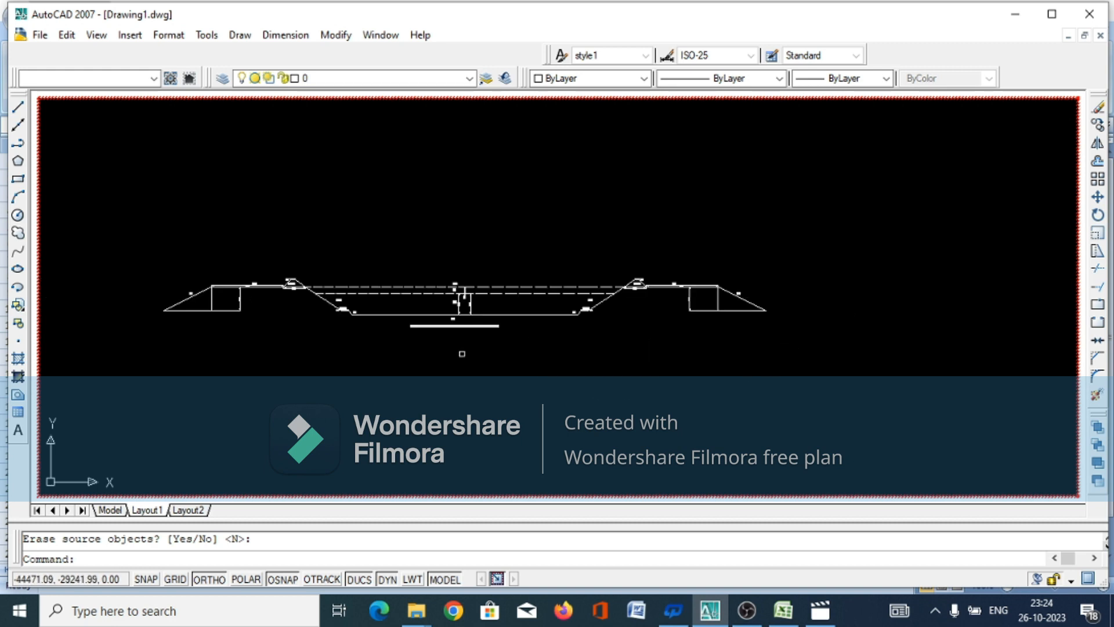
pyautogui.scroll(3, 244, 320)
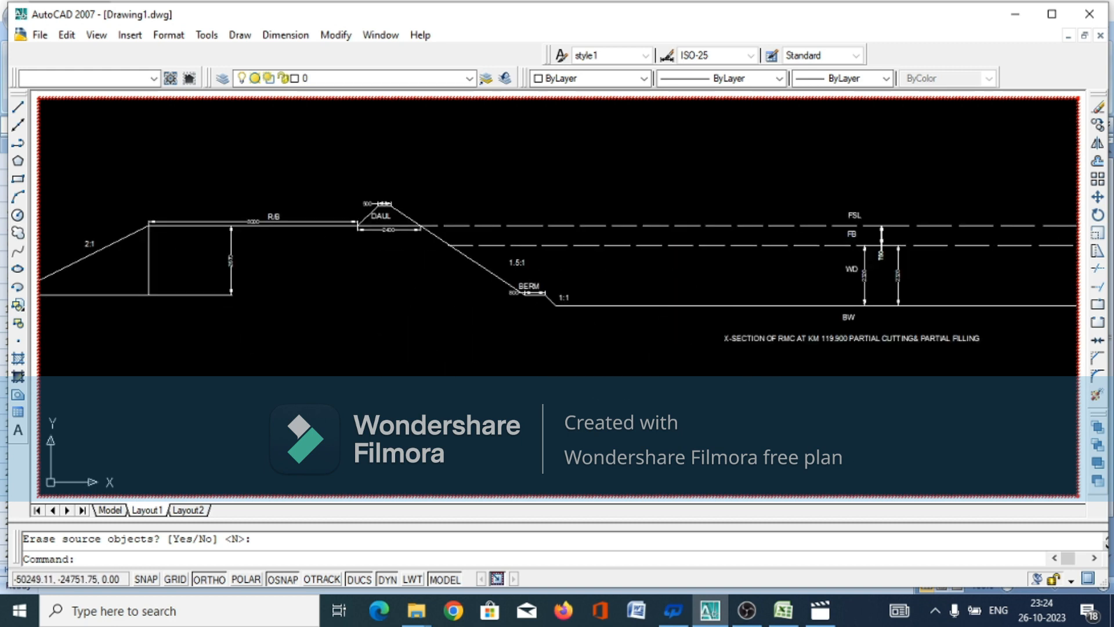
pyautogui.scroll(1, 910, 298)
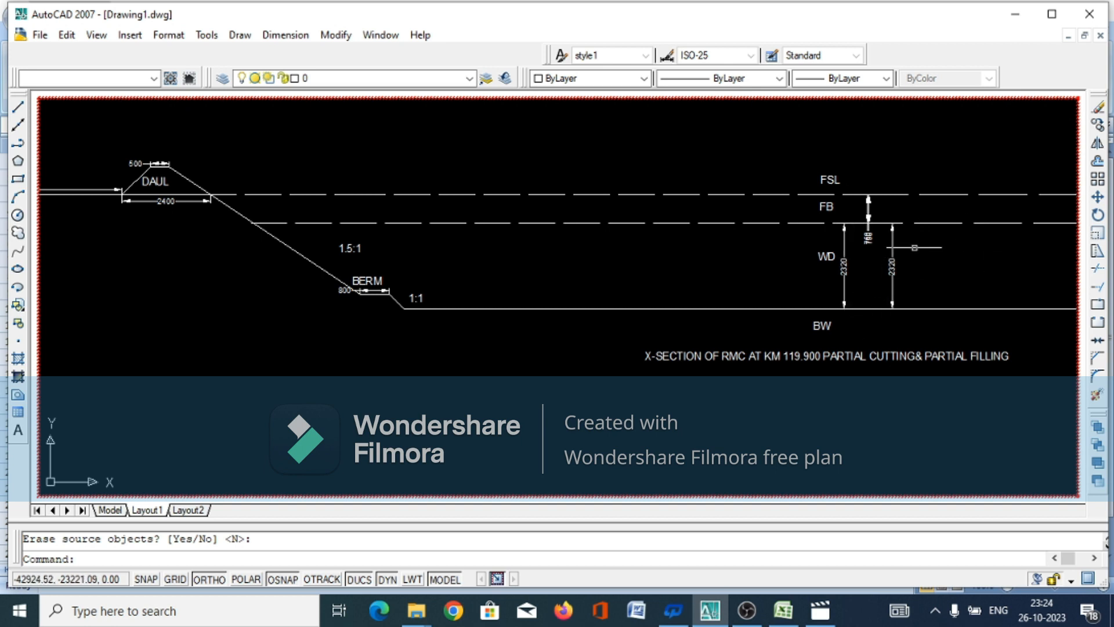
pyautogui.scroll(2, 836, 258)
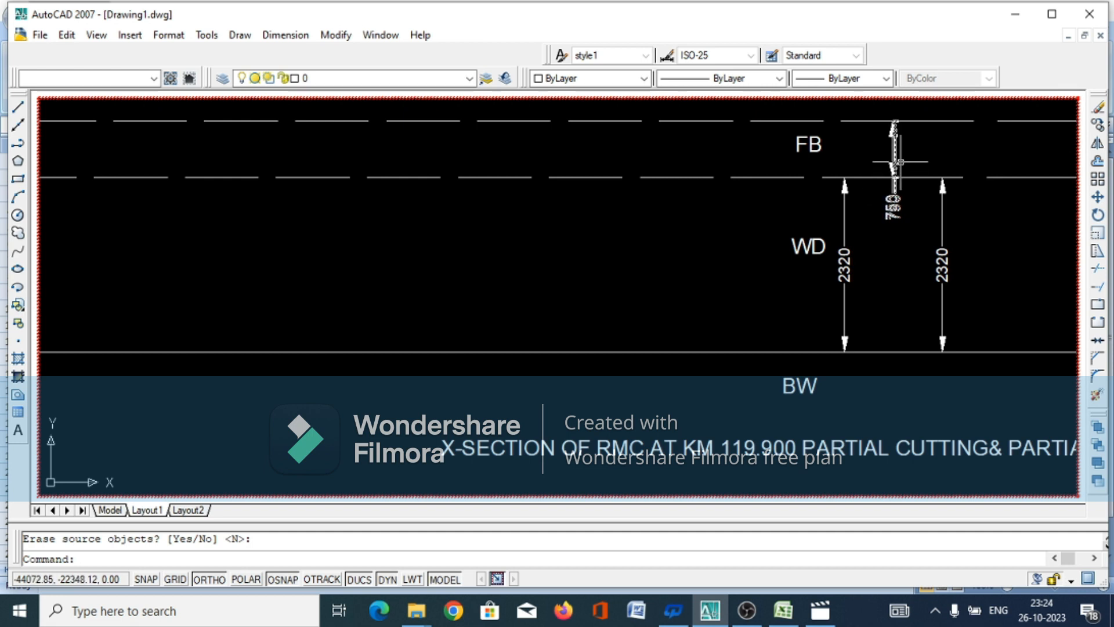
pyautogui.click(894, 167)
pyautogui.rightClick(897, 169)
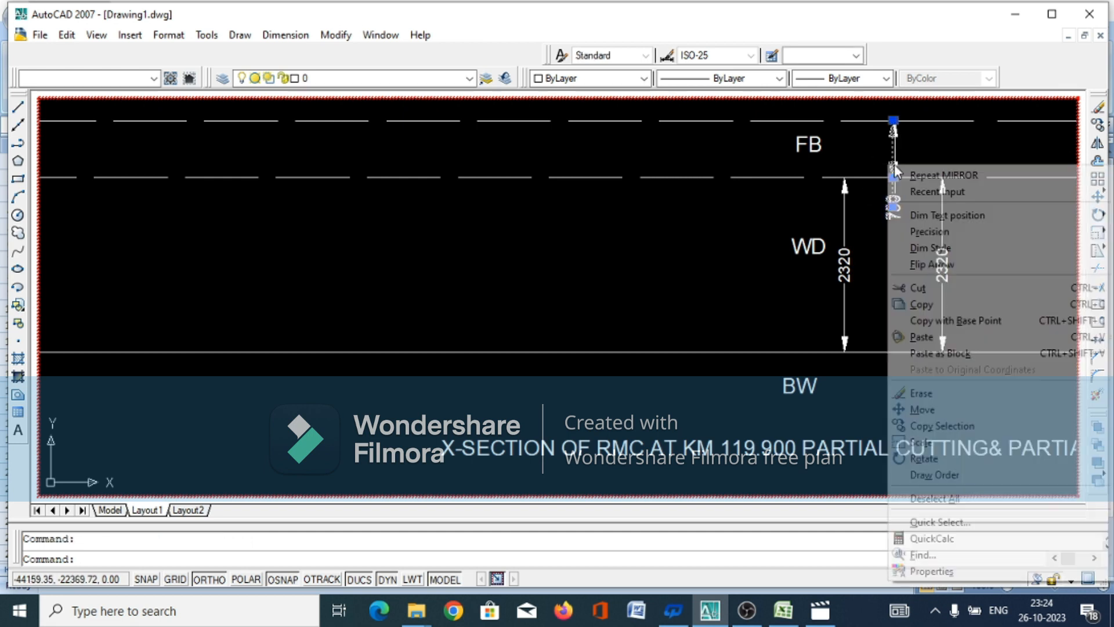
pyautogui.click(918, 394)
# Erase the duplicate 2320 water-depth dimension on the right side of the section's centre line
pyautogui.click(969, 244)
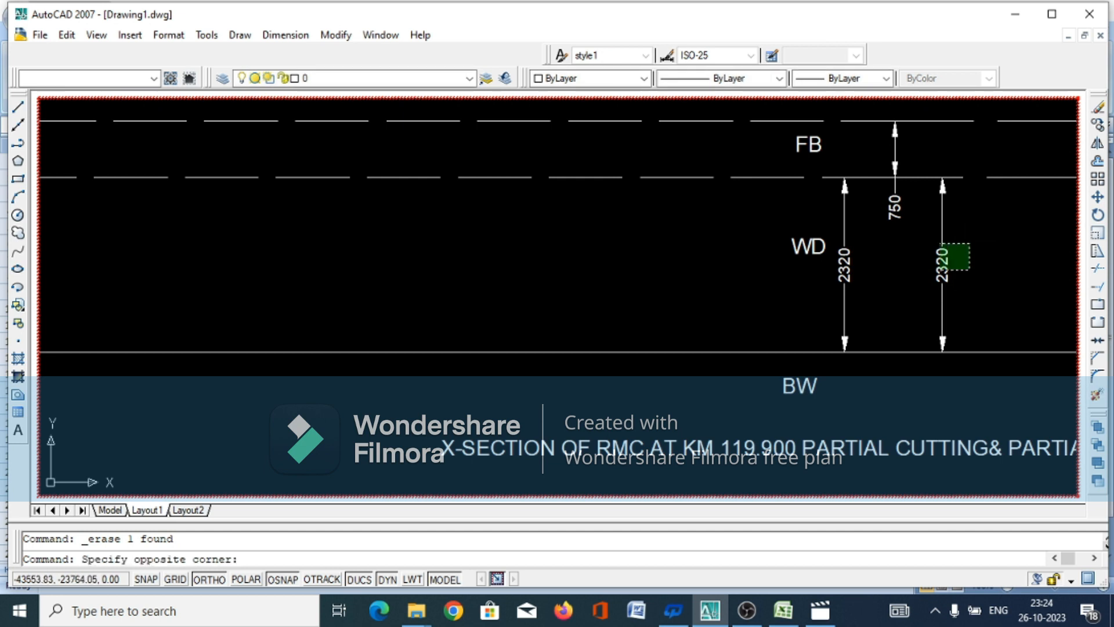
pyautogui.click(921, 292)
pyautogui.rightClick(922, 295)
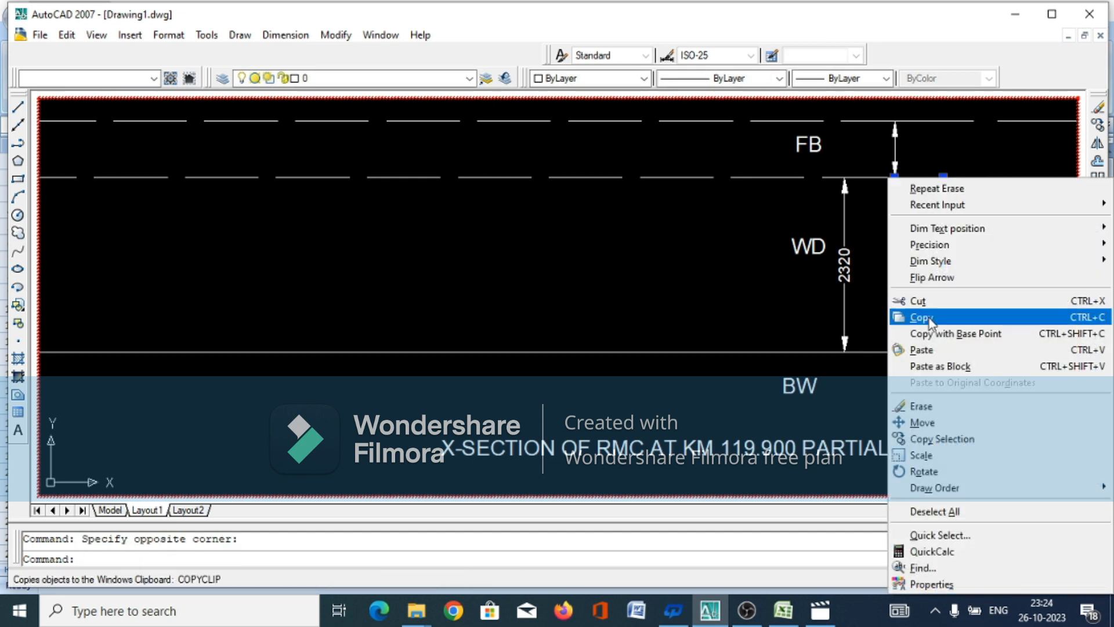
pyautogui.click(922, 405)
pyautogui.scroll(-5, 801, 334)
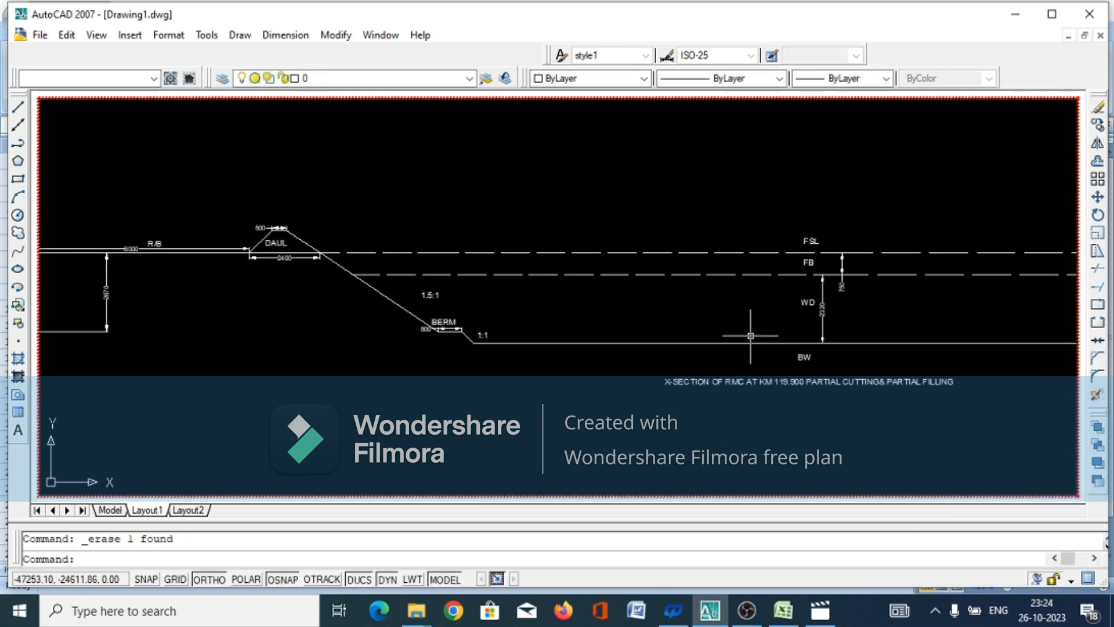
pyautogui.scroll(-2, 607, 305)
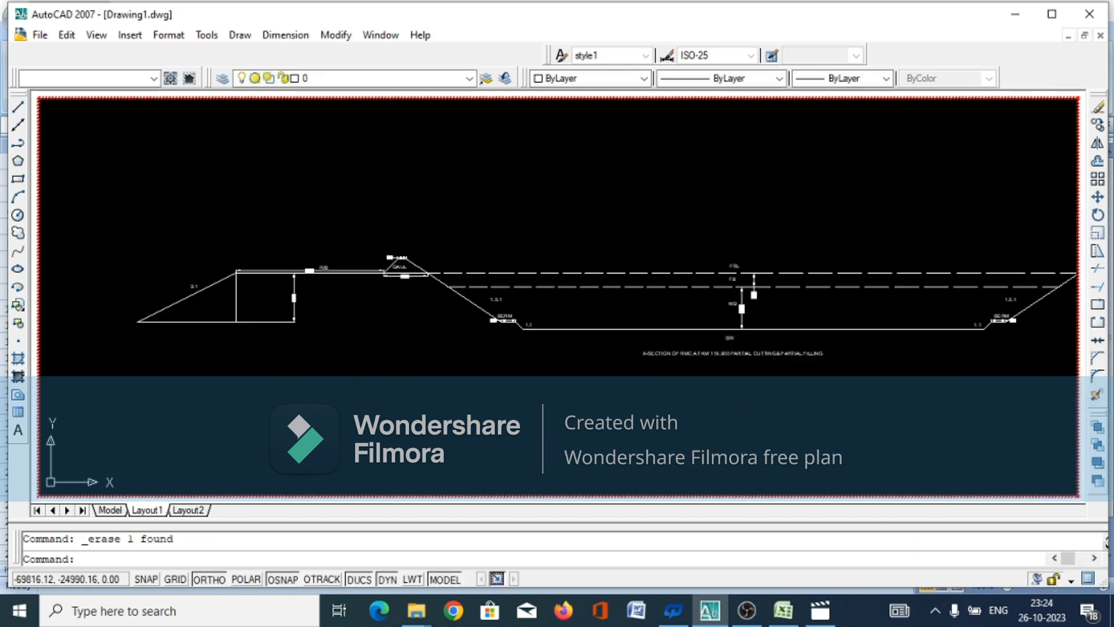
pyautogui.scroll(5, 261, 298)
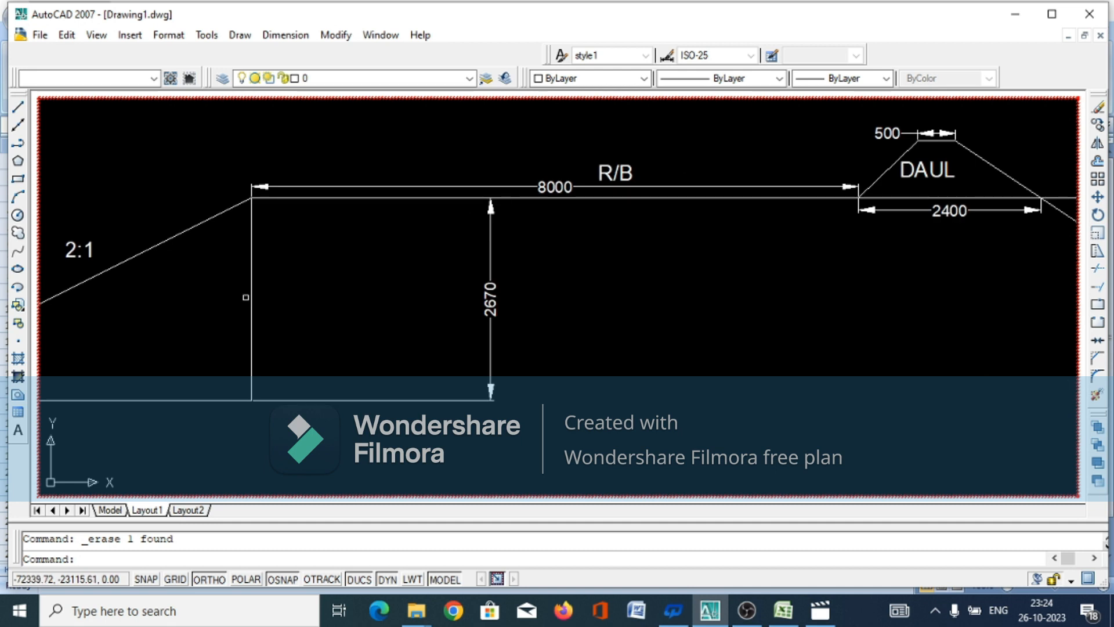
# Change the mirrored left bank's R/B label to L/B
pyautogui.click(609, 172)
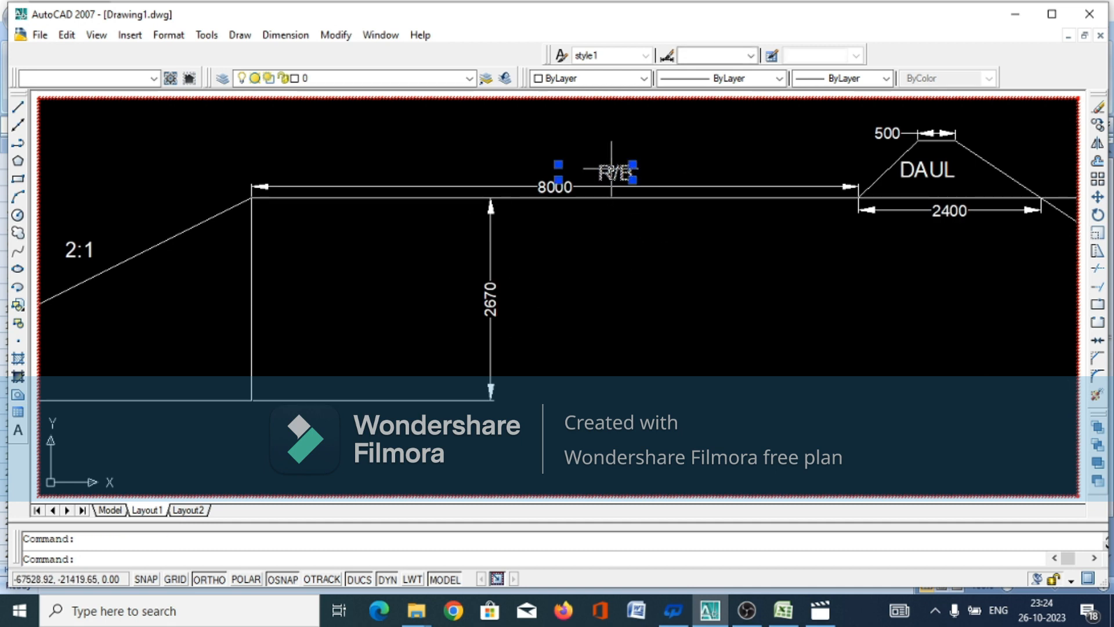
pyautogui.doubleClick(614, 174)
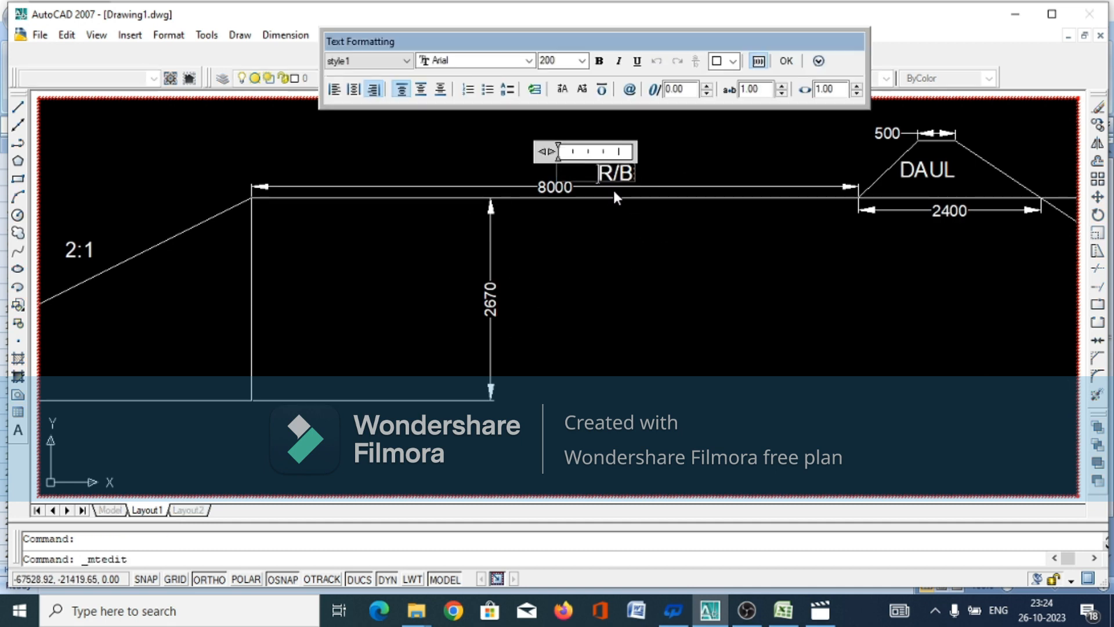
pyautogui.press('BackSpace')
pyautogui.click(607, 288)
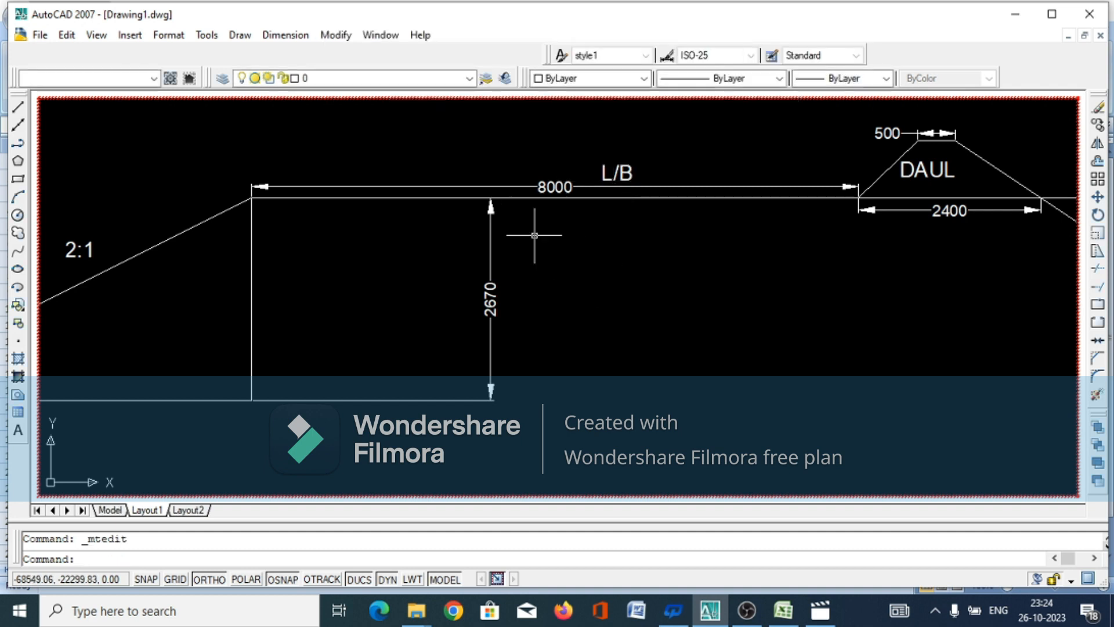
# Erase the vertical line under the outer end of the L/B bank top, and clear the selection
pyautogui.scroll(-2, 691, 249)
pyautogui.click(510, 218)
pyautogui.press('Escape')
pyautogui.click(418, 258)
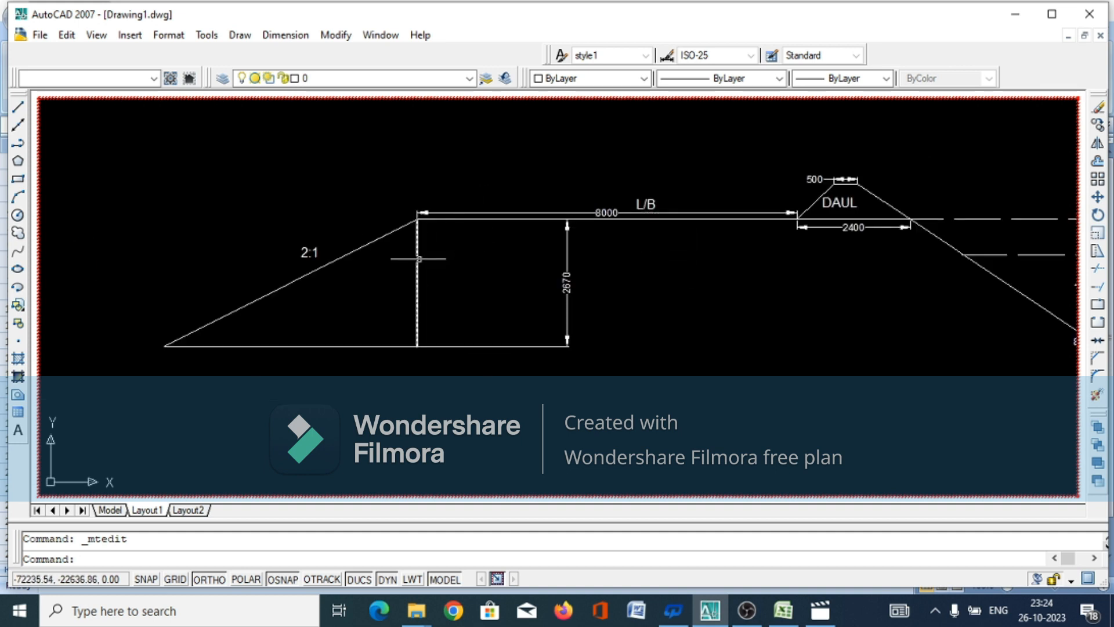
pyautogui.rightClick(419, 251)
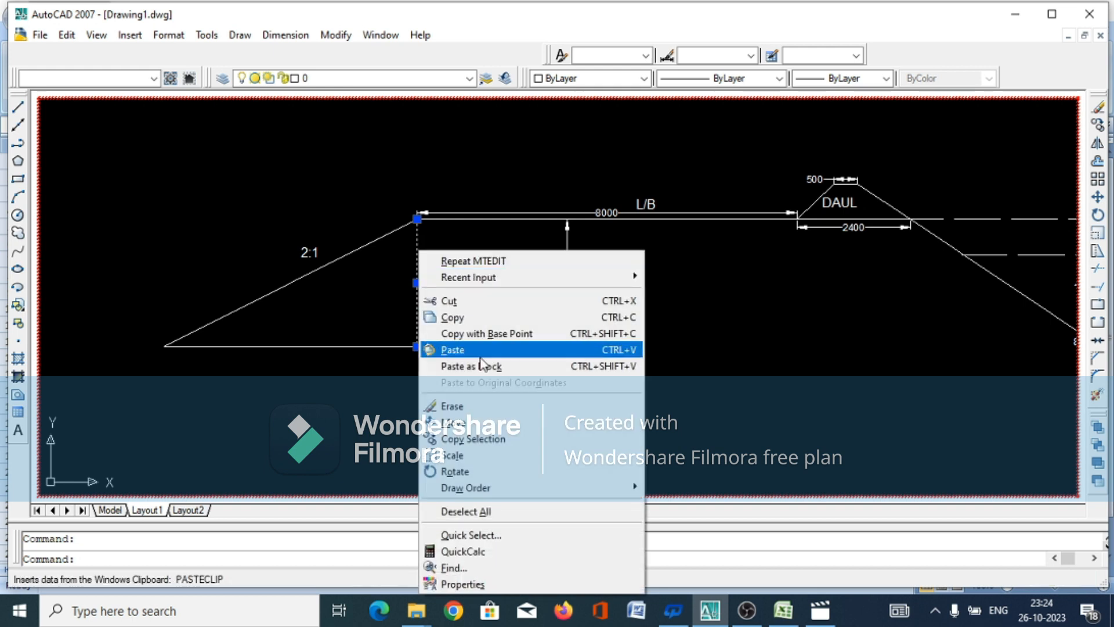
pyautogui.click(455, 406)
pyautogui.click(475, 212)
pyautogui.press('Escape')
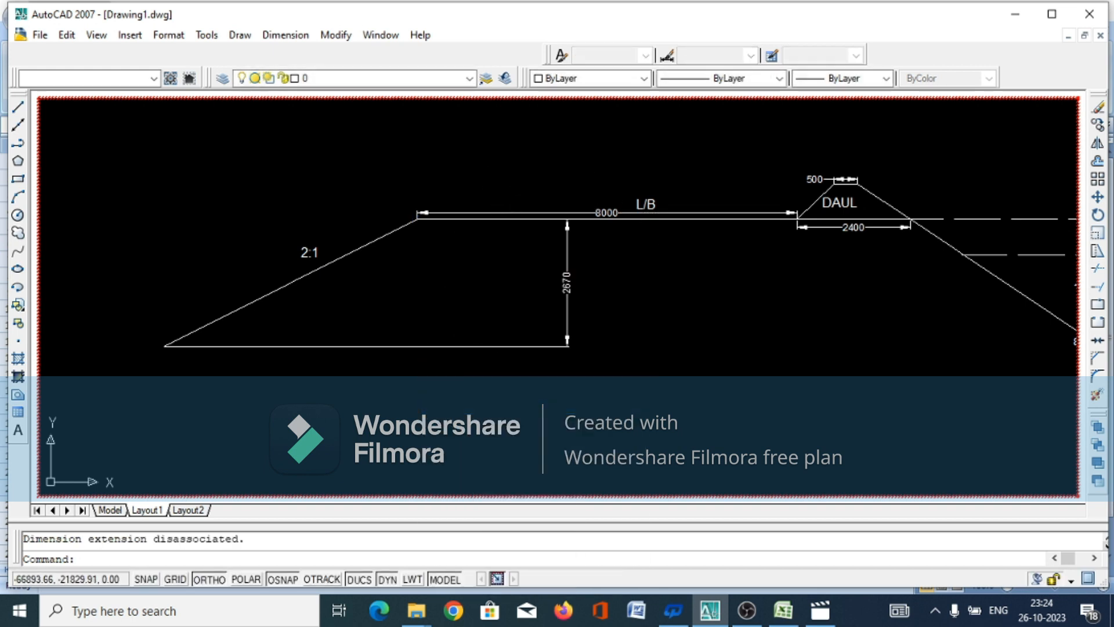
# Stretch the outer end of the L/B bank top line and its dimension 4000 to the left, making the width 12000
pyautogui.click(697, 199)
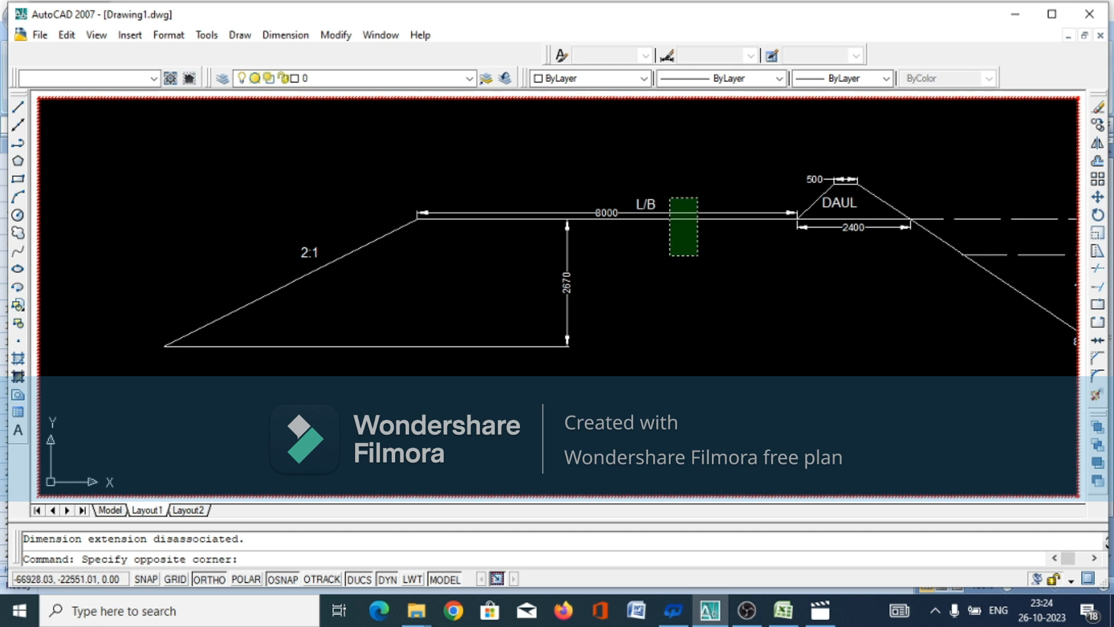
pyautogui.click(667, 253)
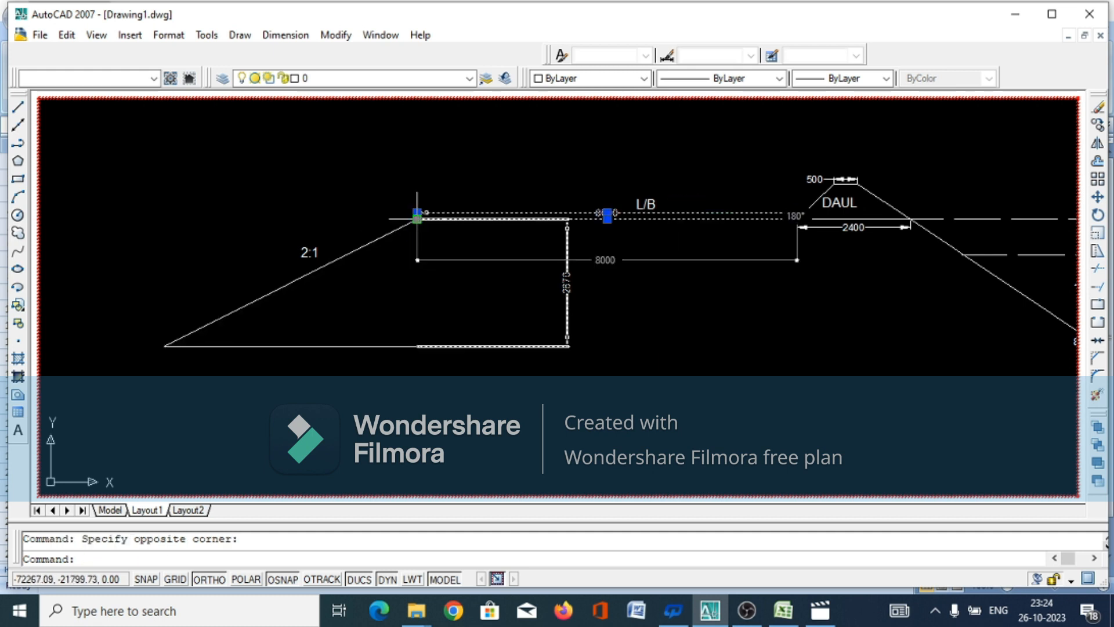
pyautogui.click(417, 215)
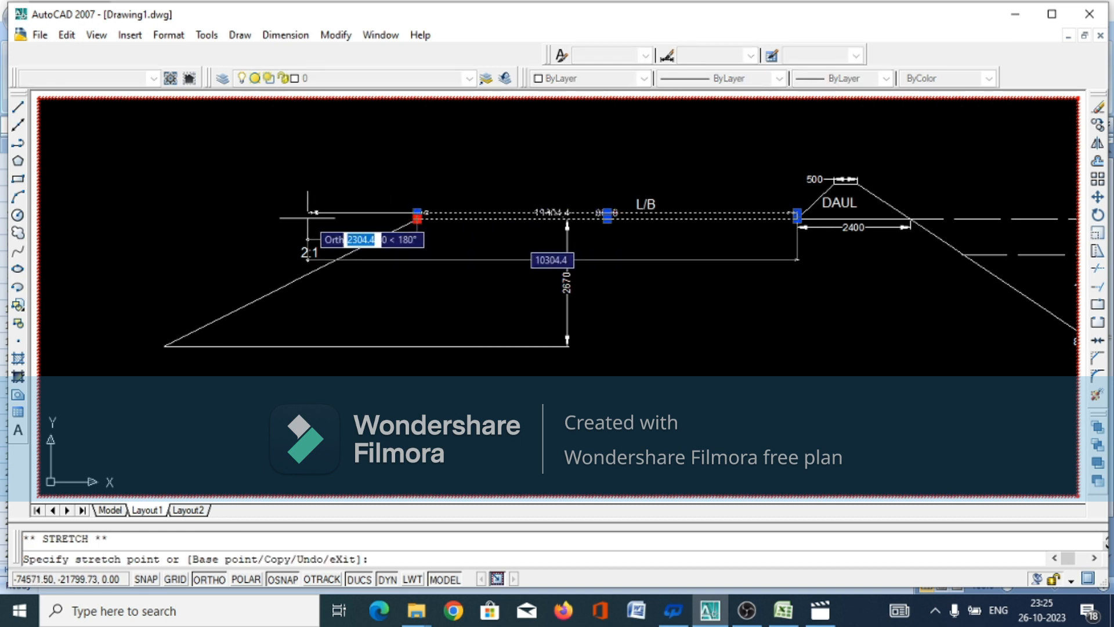
pyautogui.write('1')
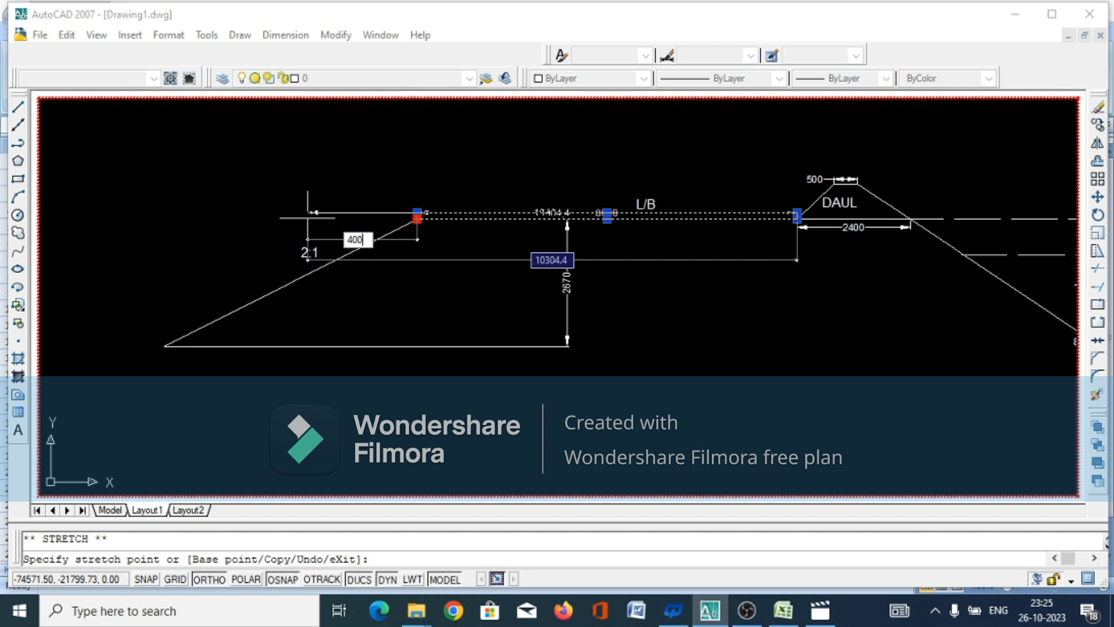
pyautogui.press('Return')
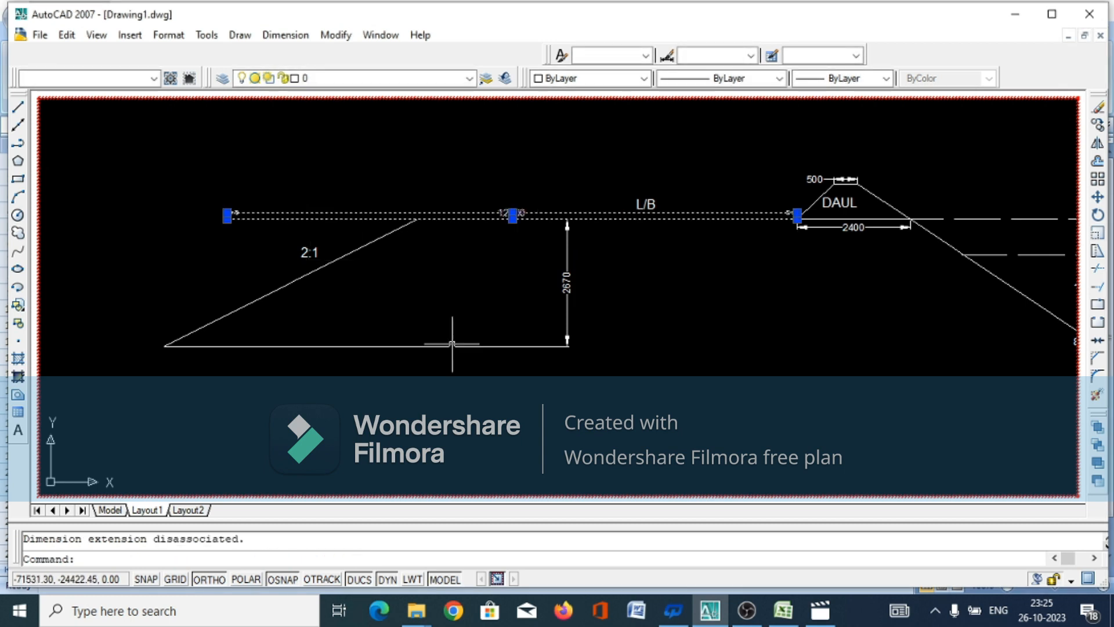
pyautogui.click(618, 252)
pyautogui.click(618, 253)
# Move the 2:1 slope, its label, the base line and the 2670 dimension from the slope's top to the bank top line's left end
pyautogui.click(617, 255)
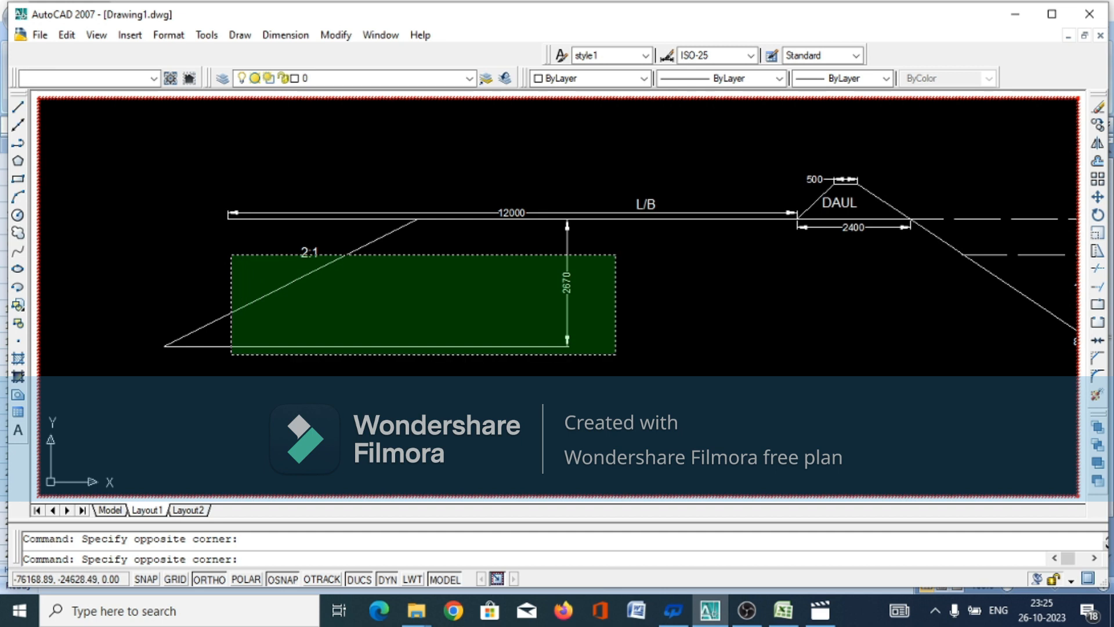
pyautogui.click(231, 356)
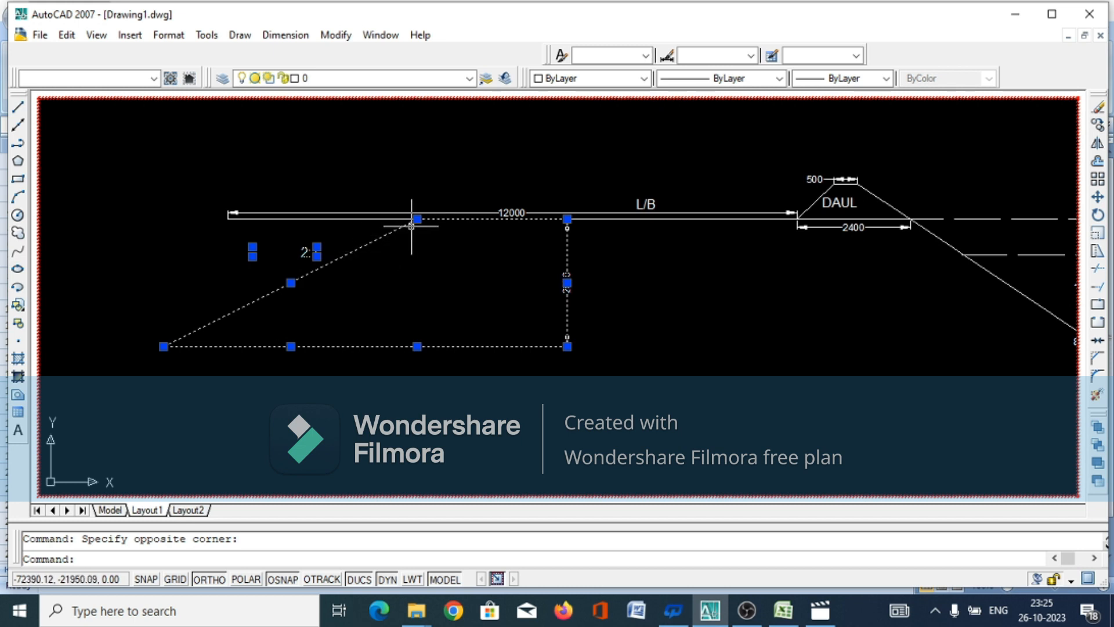
pyautogui.rightClick(429, 264)
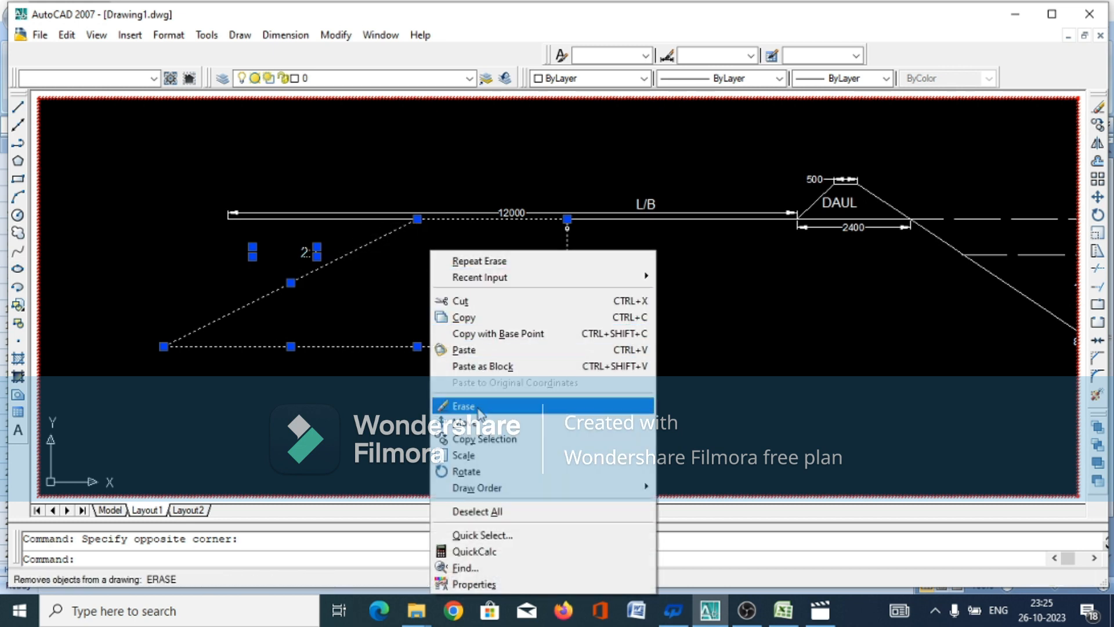
pyautogui.click(480, 421)
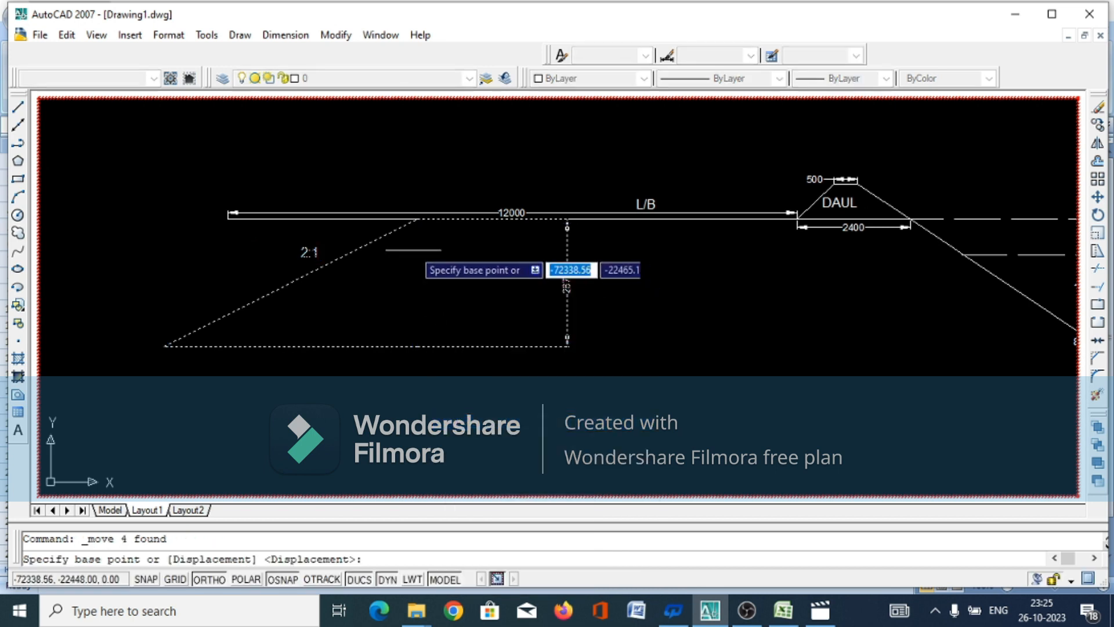
pyautogui.click(415, 220)
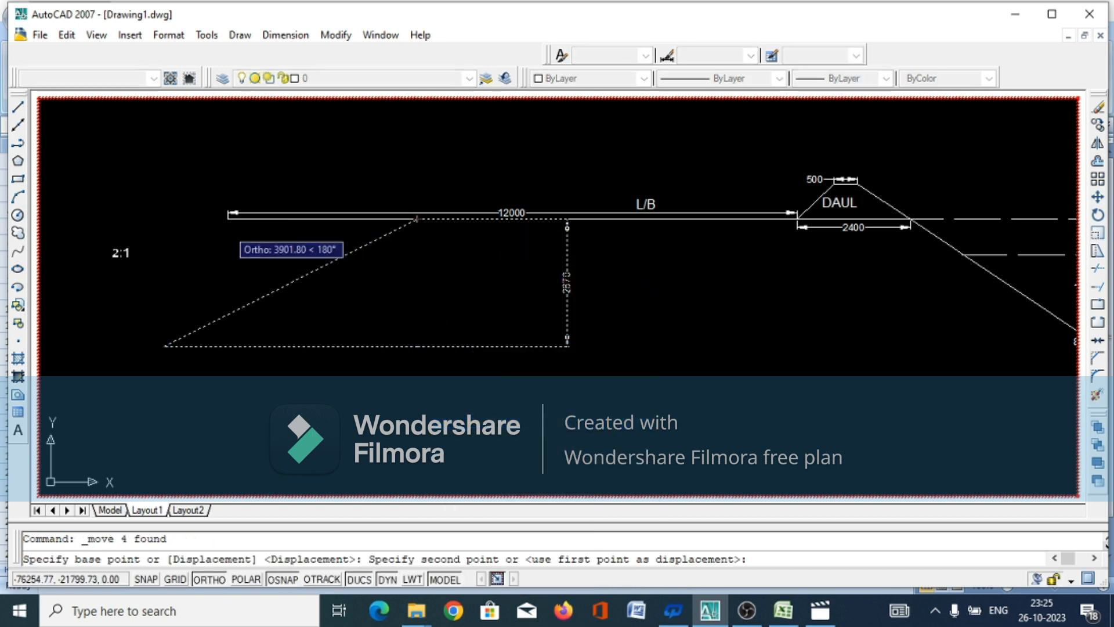
pyautogui.click(227, 219)
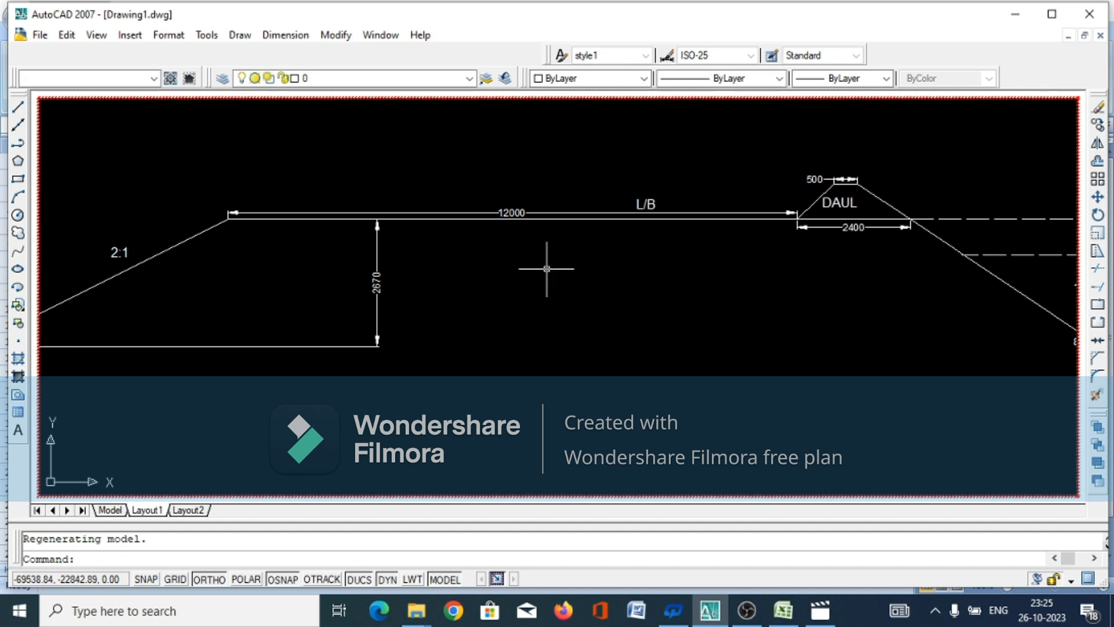
# Draw a 2000 long horizontal ground line to the left from the toe of the left bank's 2:1 slope
pyautogui.scroll(-2, 559, 272)
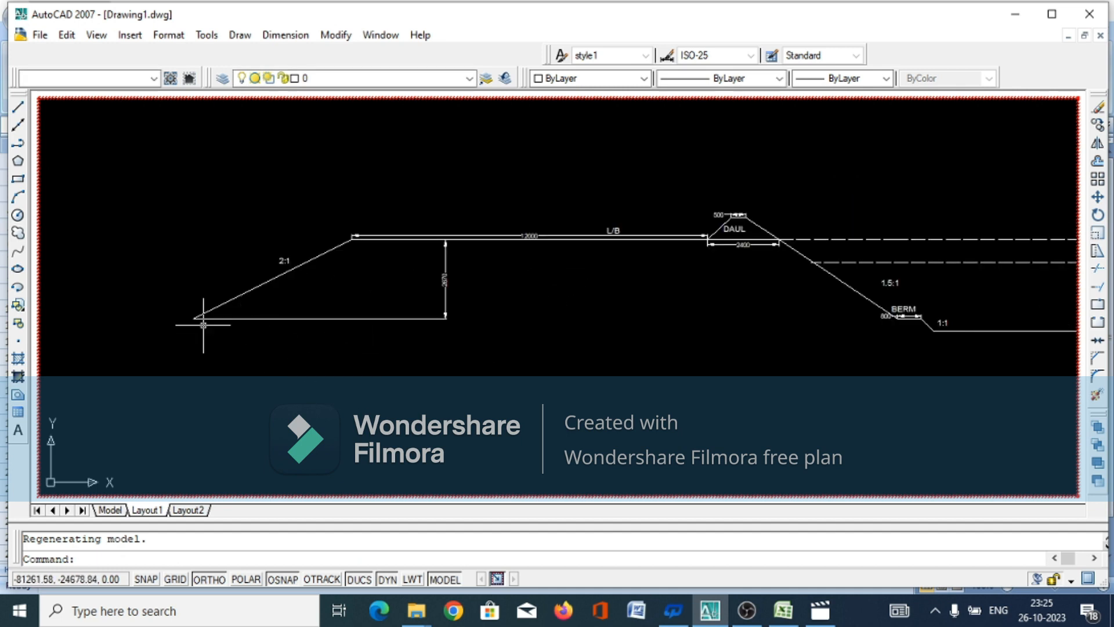
pyautogui.click(238, 36)
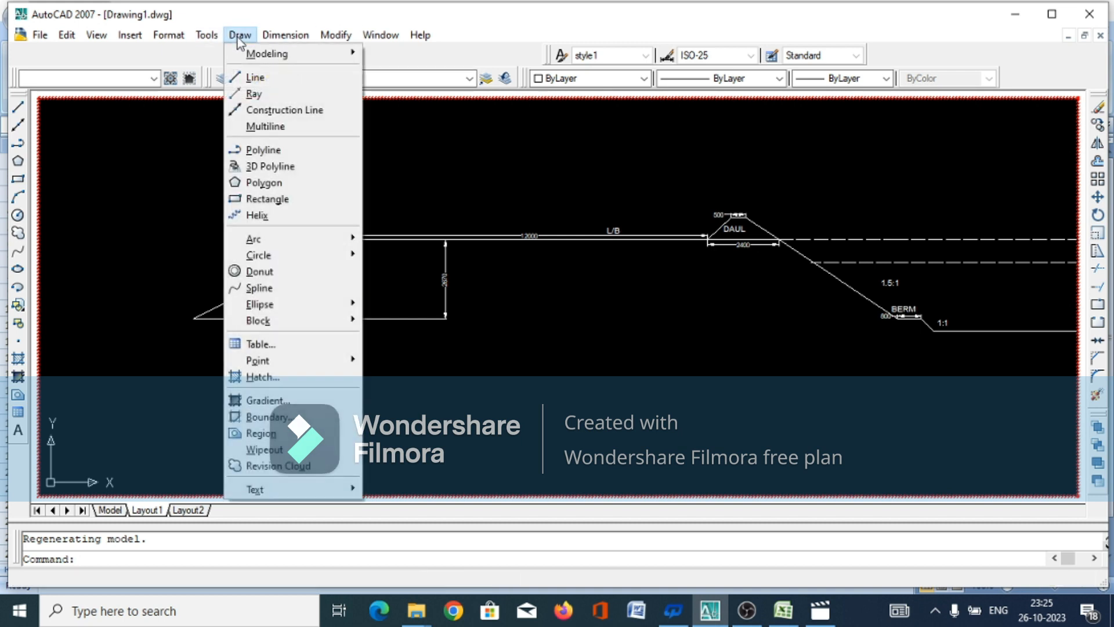
pyautogui.click(256, 77)
pyautogui.scroll(-3, 548, 148)
pyautogui.scroll(8, 319, 255)
pyautogui.scroll(3, 337, 270)
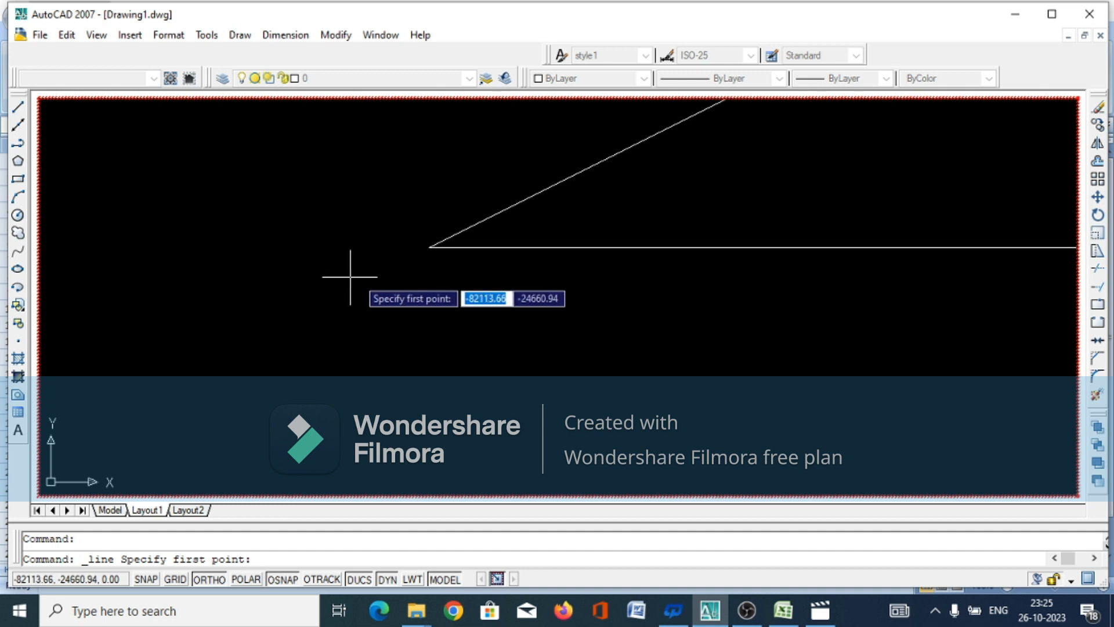
pyautogui.click(428, 247)
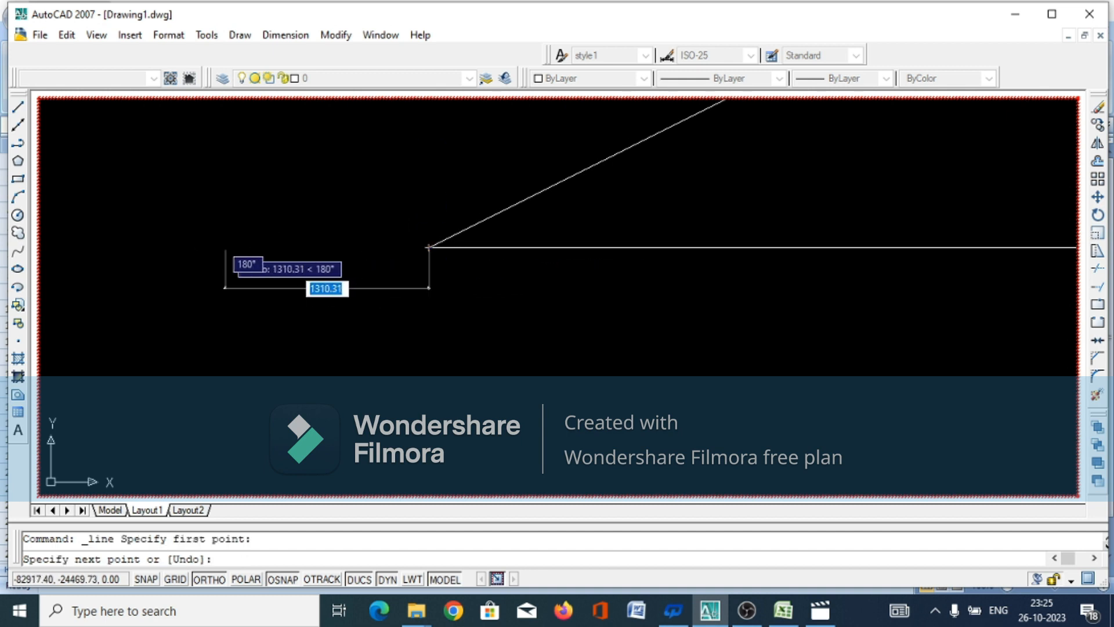
pyautogui.write('200')
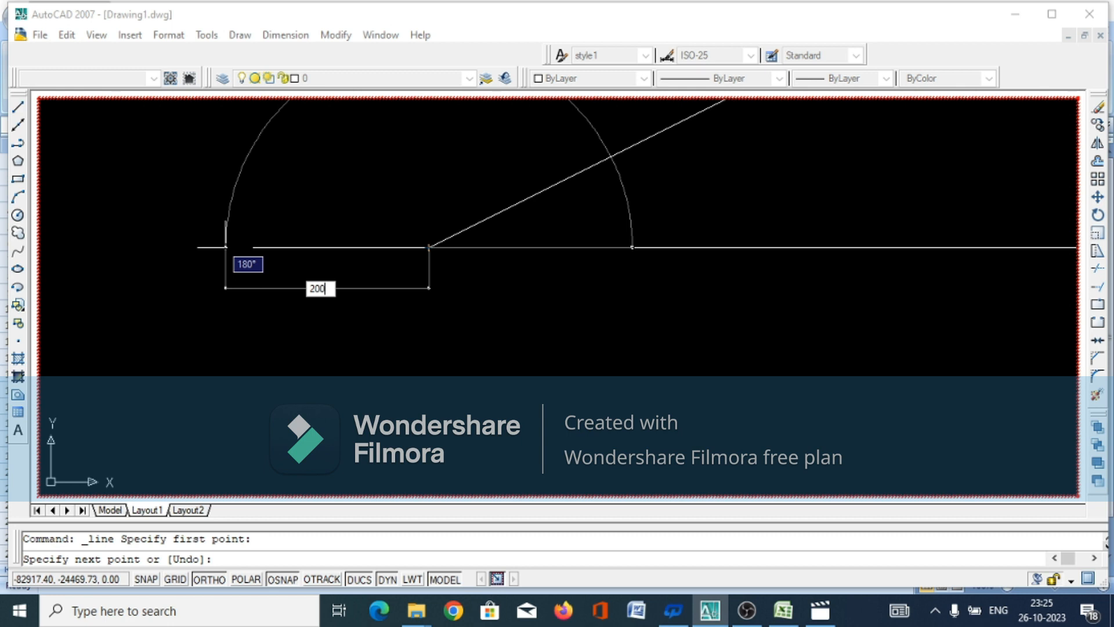
pyautogui.write('0')
pyautogui.press('Return')
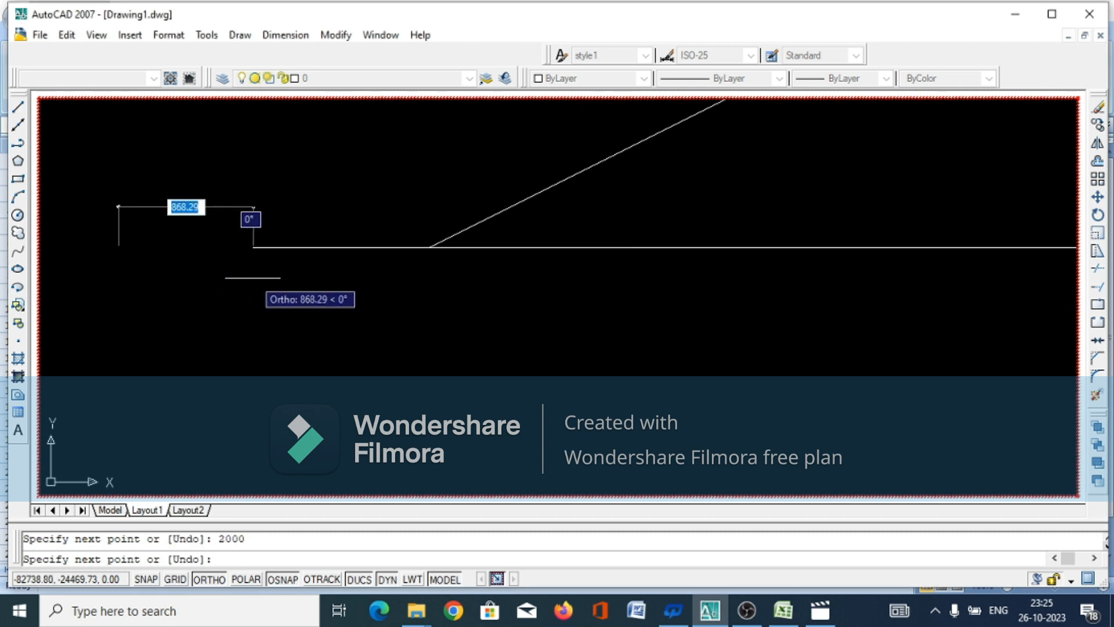
pyautogui.rightClick(253, 277)
pyautogui.click(284, 305)
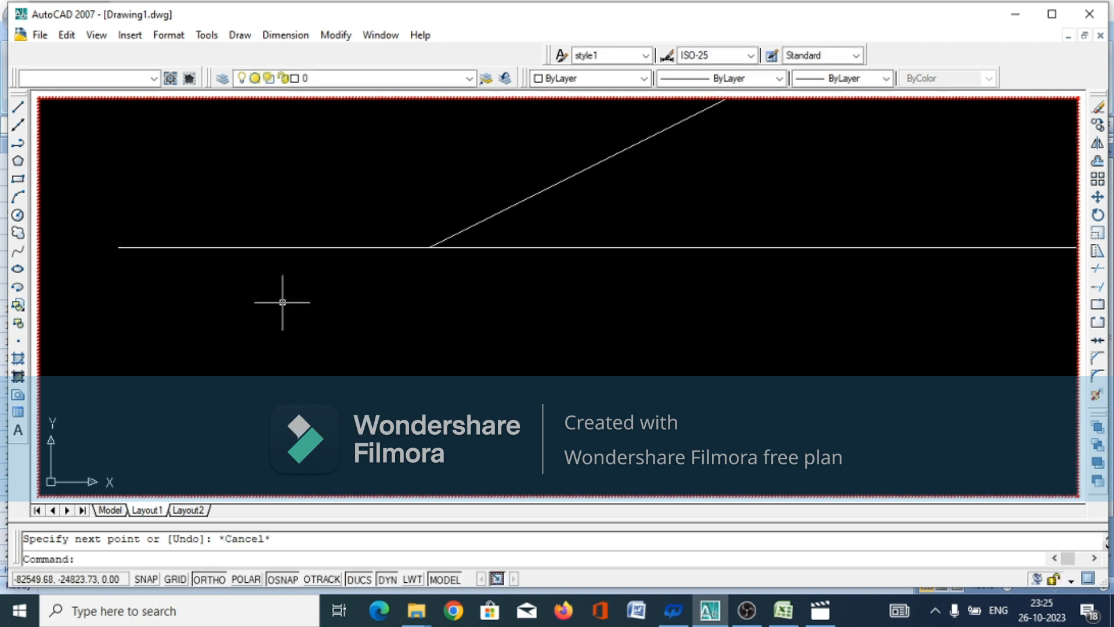
# With object snap and ortho off, draw an inverted V ground mark under the ground line's left end, with legs about 111 and 89 long
pyautogui.press('Return')
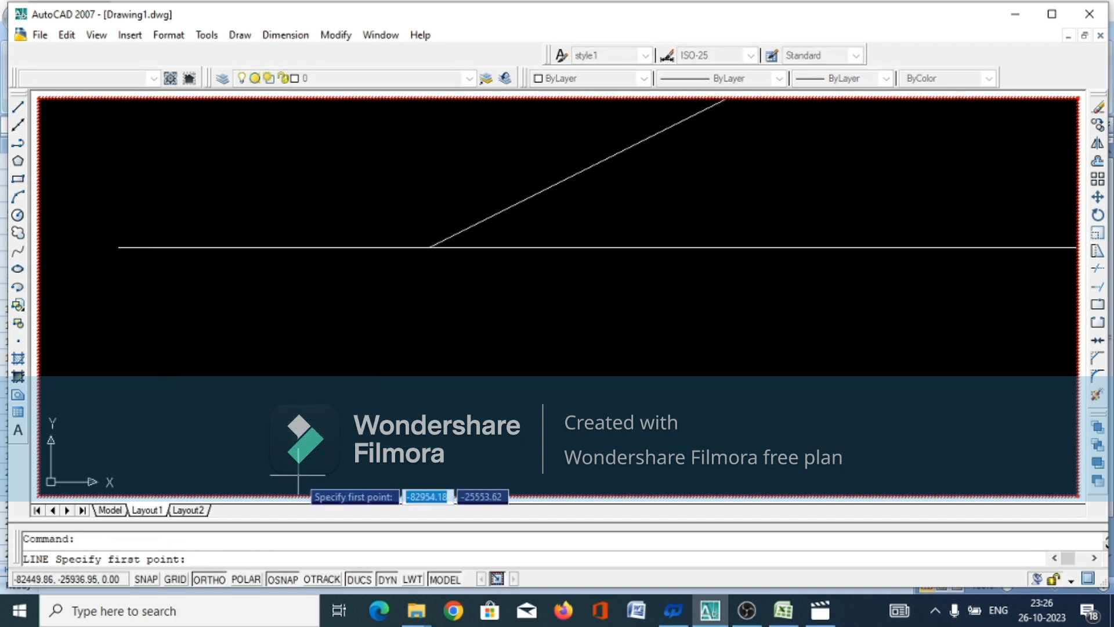
pyautogui.click(282, 579)
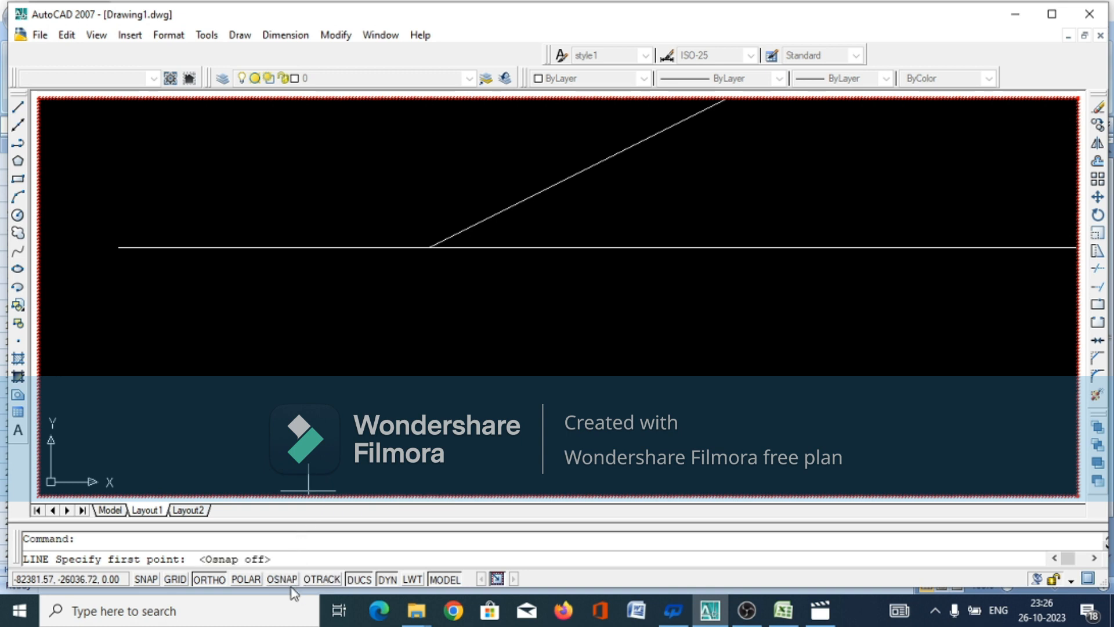
pyautogui.click(205, 575)
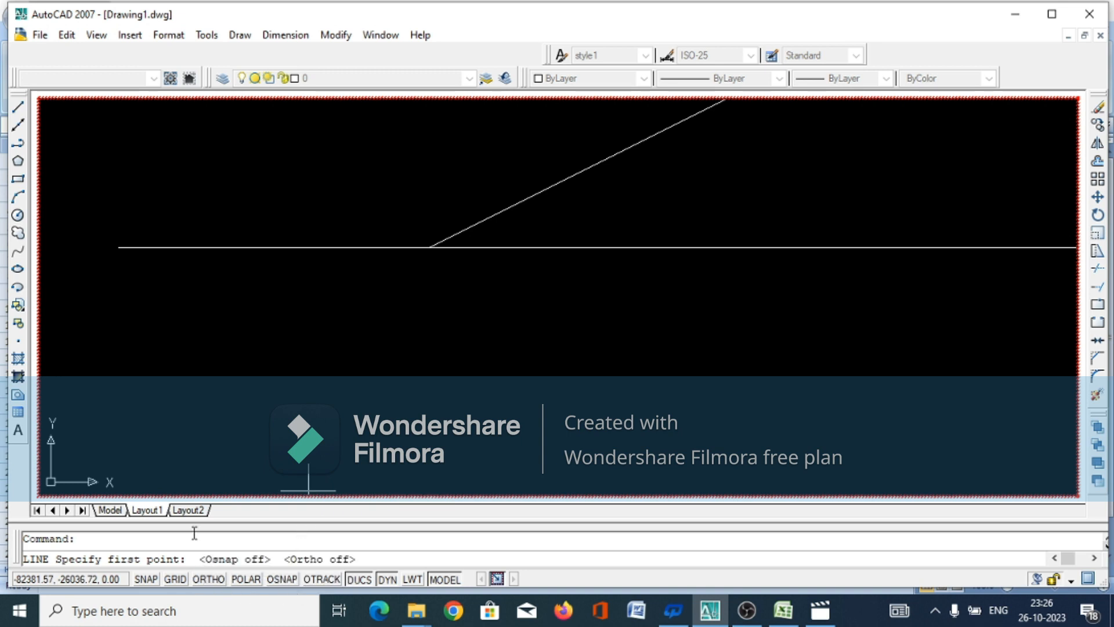
pyautogui.click(125, 259)
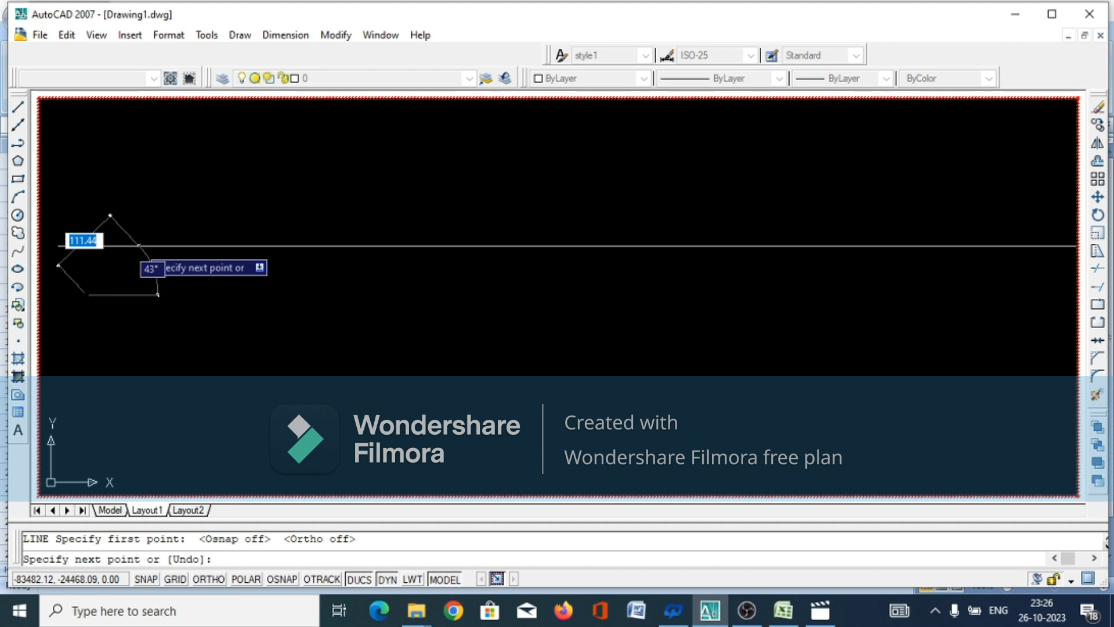
pyautogui.click(138, 245)
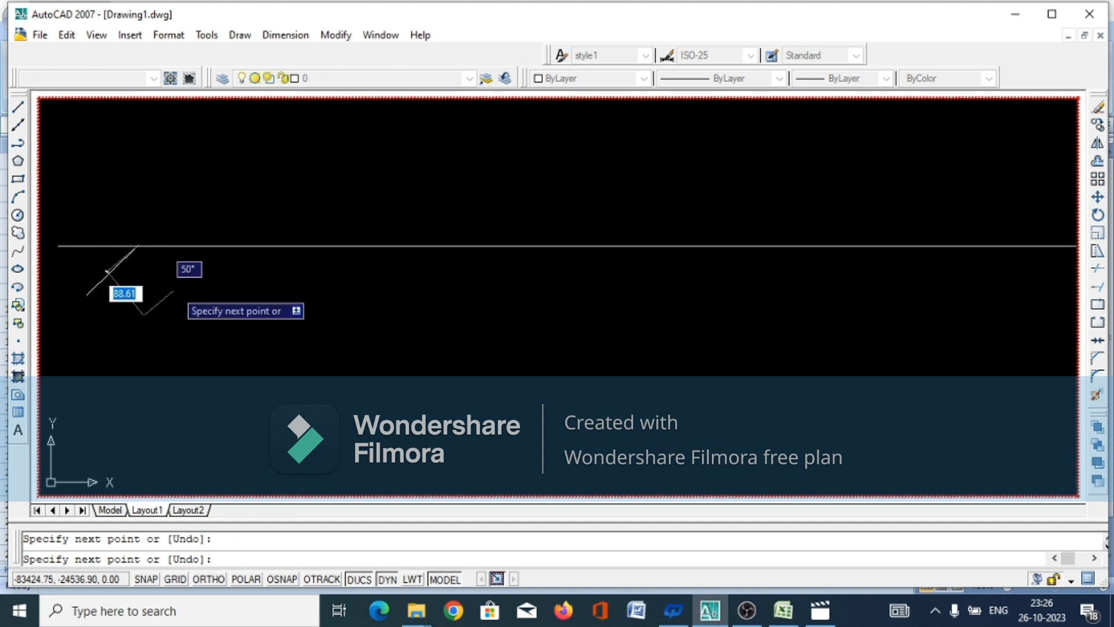
pyautogui.click(174, 288)
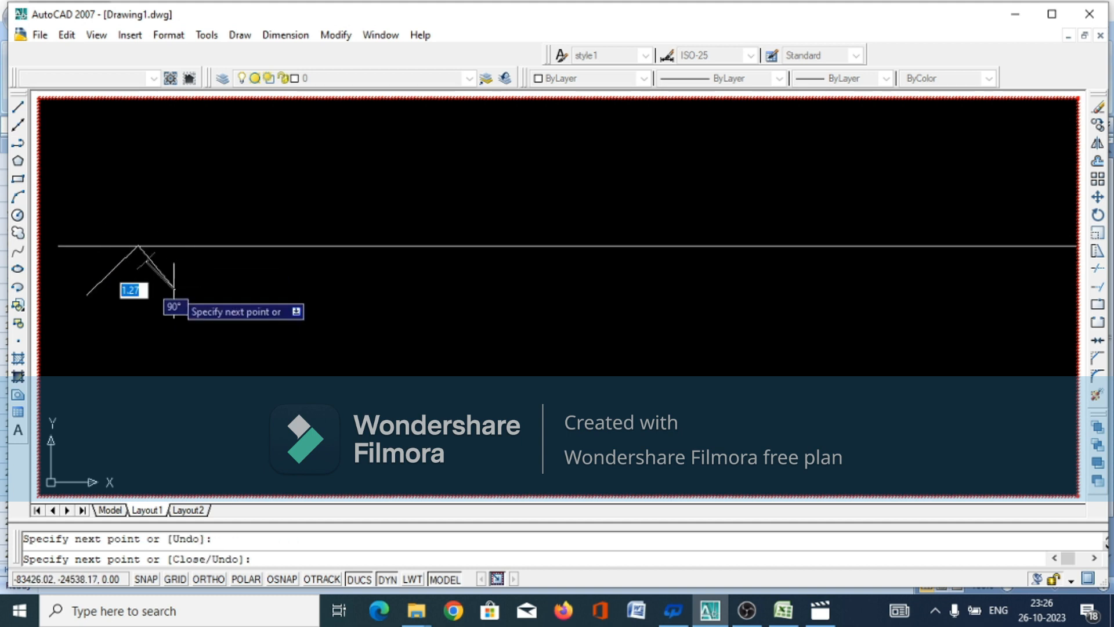
pyautogui.rightClick(165, 292)
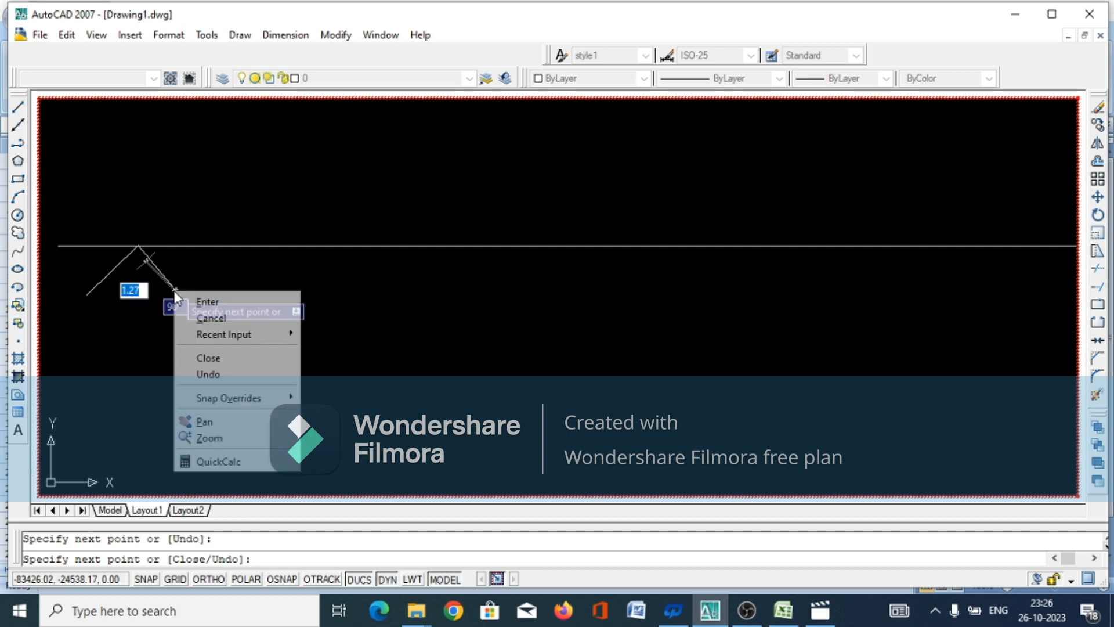
pyautogui.click(212, 317)
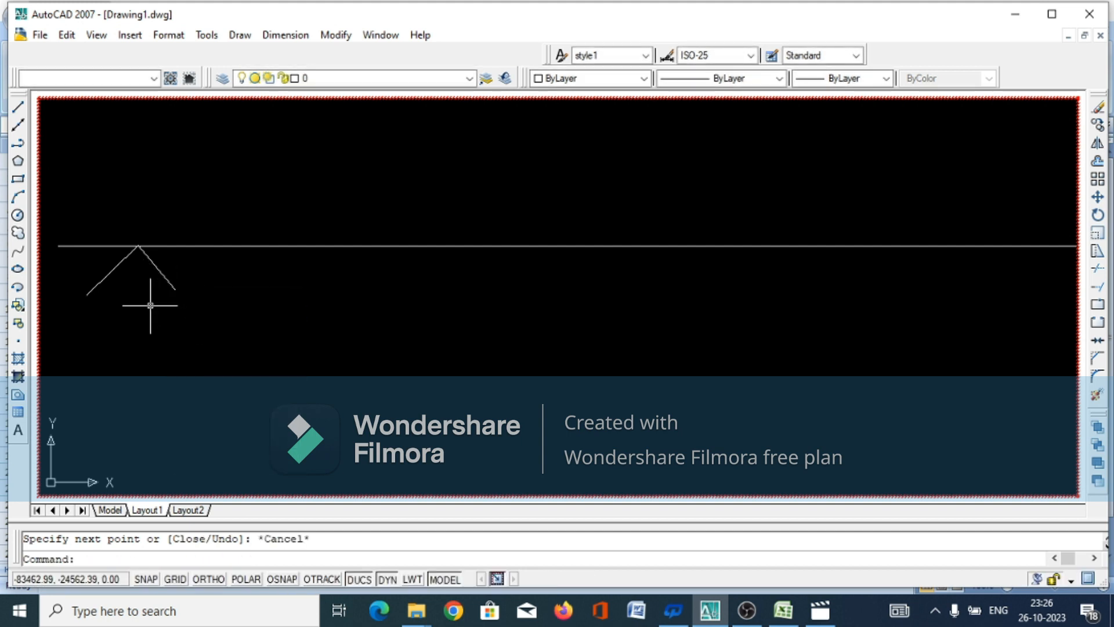
# Draw a second inverted V overlapping the first ground mark, its apex on the ground line and legs about 102 and 117 long
pyautogui.press('Return')
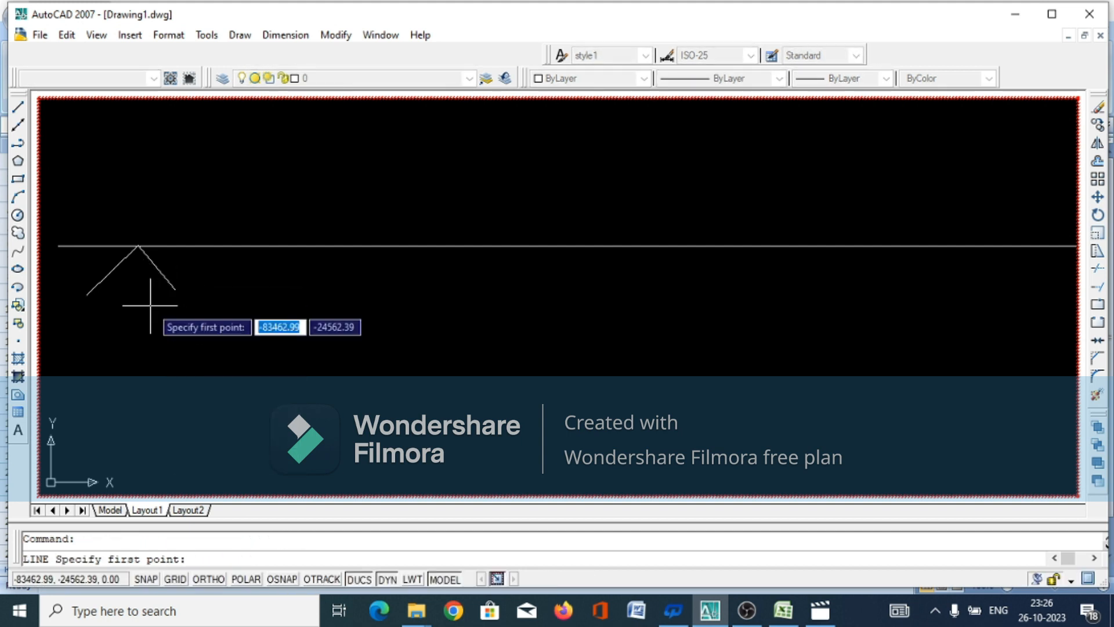
pyautogui.click(110, 291)
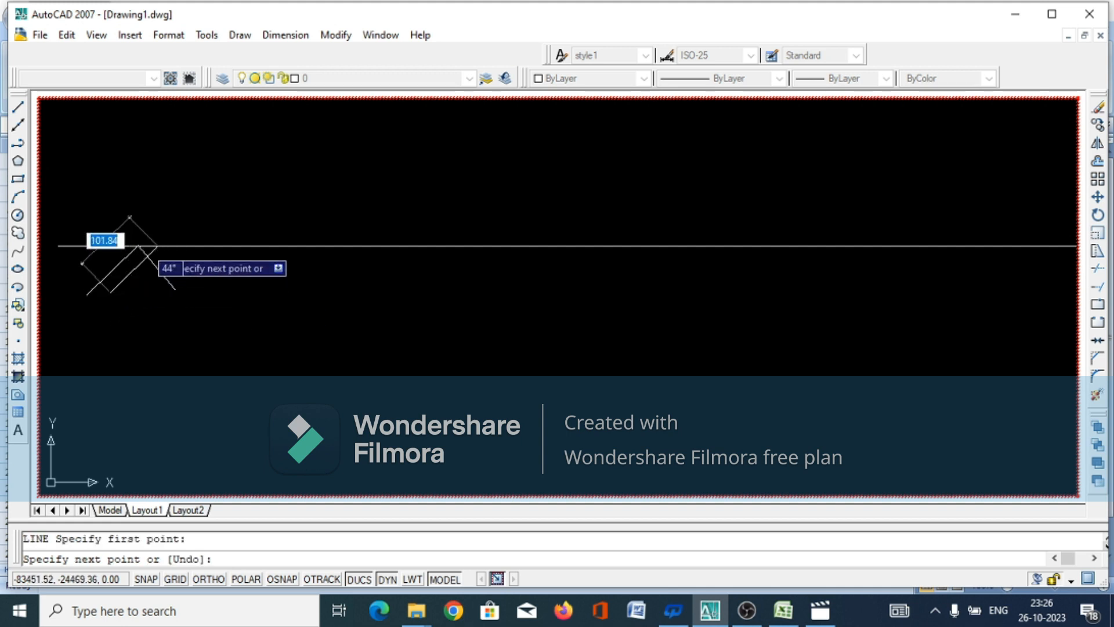
pyautogui.click(157, 246)
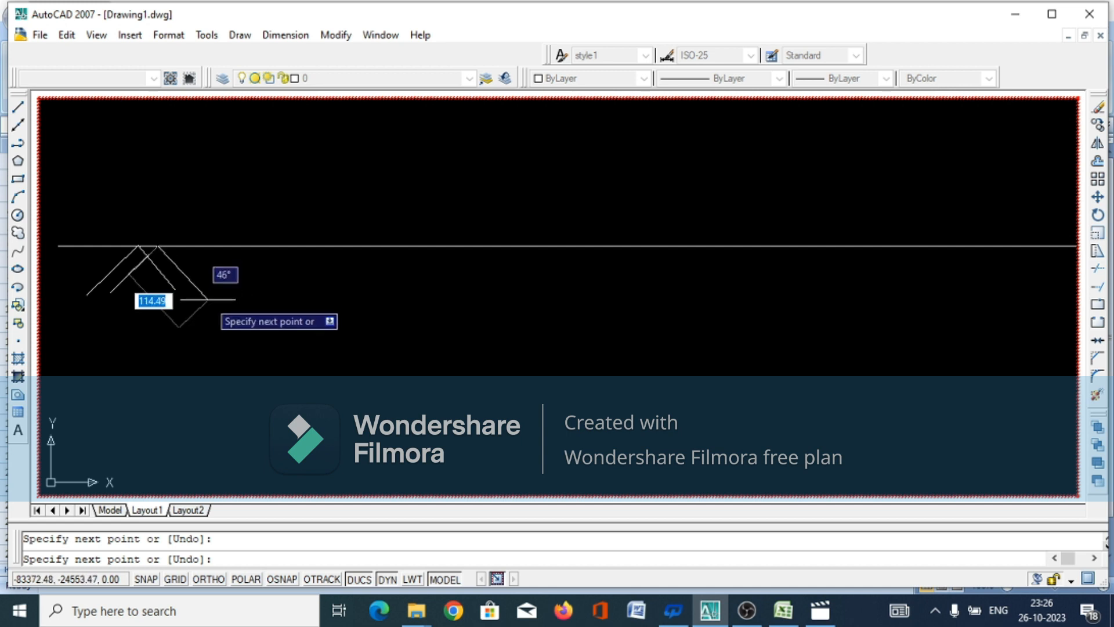
pyautogui.click(205, 302)
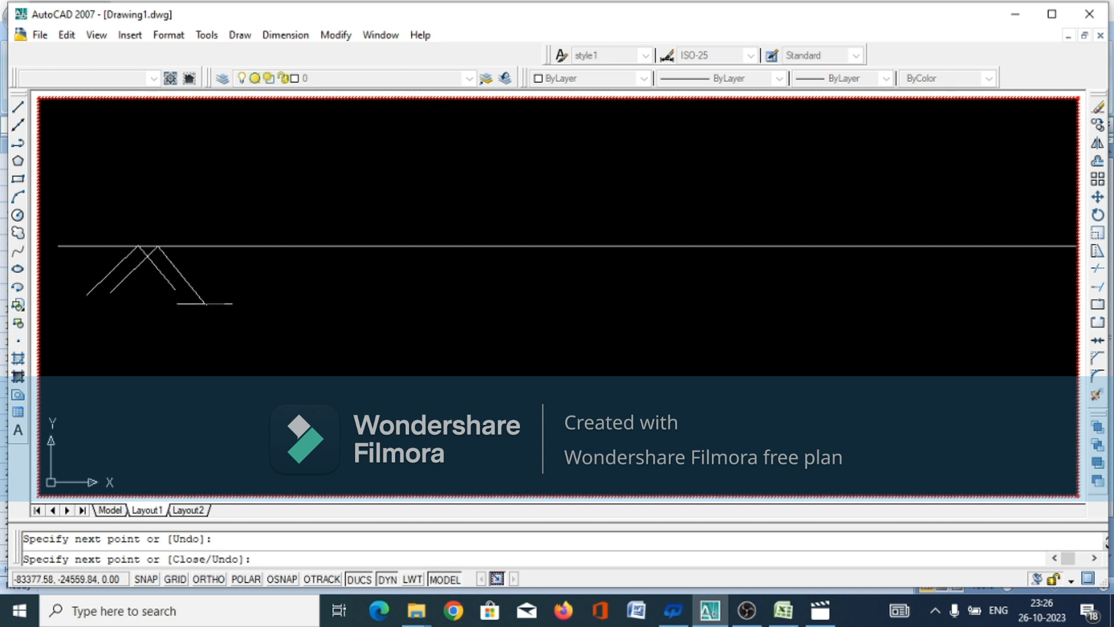
pyautogui.rightClick(204, 303)
pyautogui.click(238, 330)
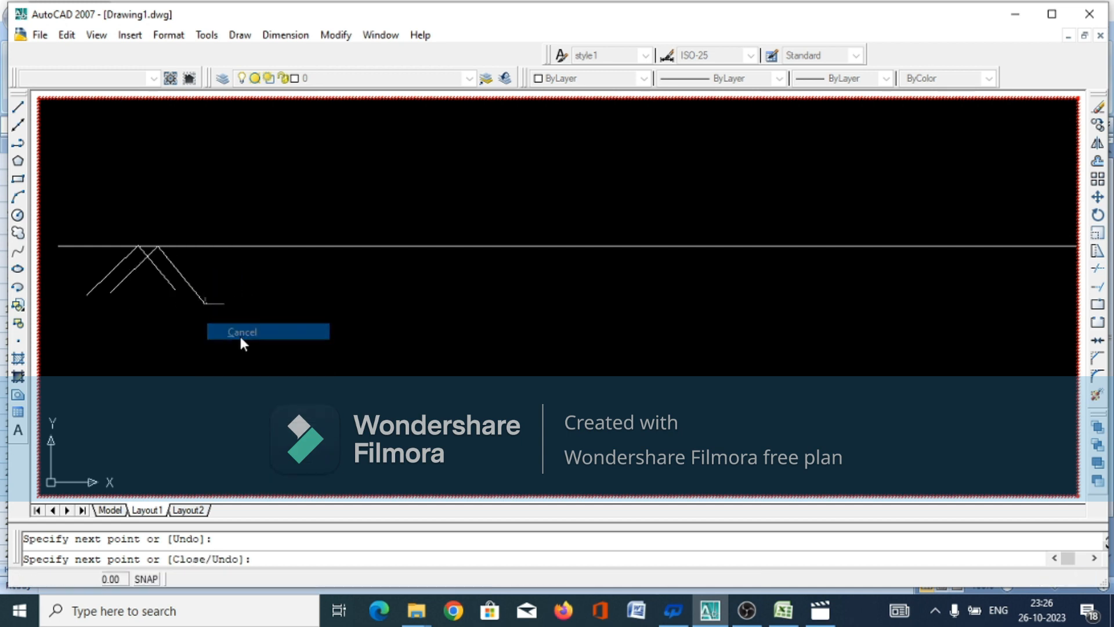
# Copy the four lines of the double-V ground mark and paste one copy beside it under the ground line
pyautogui.click(216, 272)
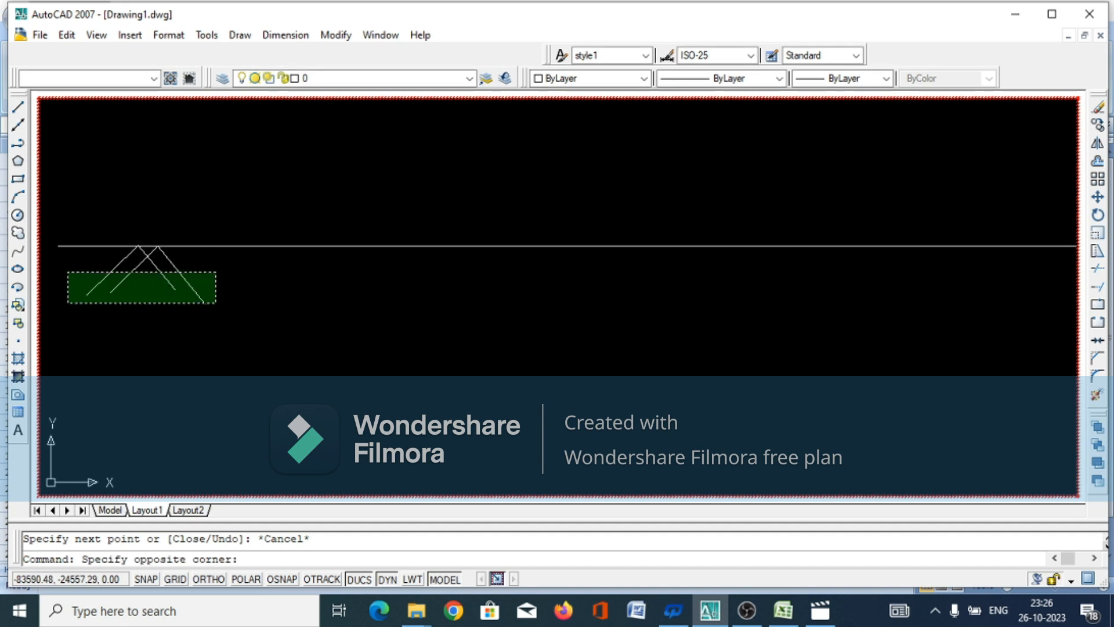
pyautogui.click(68, 300)
pyautogui.rightClick(68, 302)
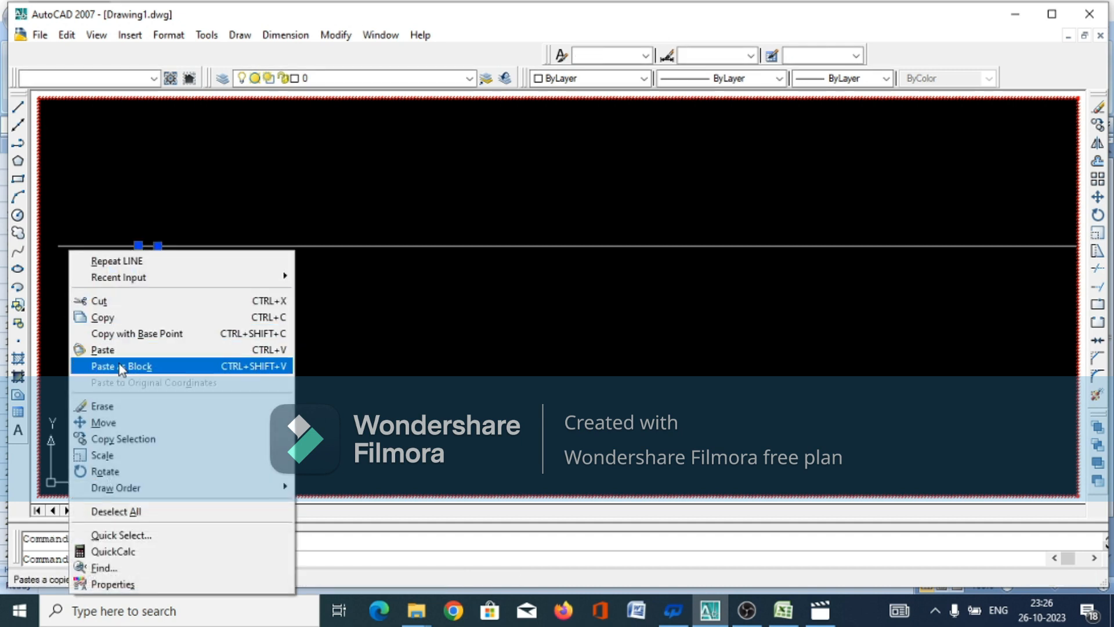
pyautogui.click(105, 317)
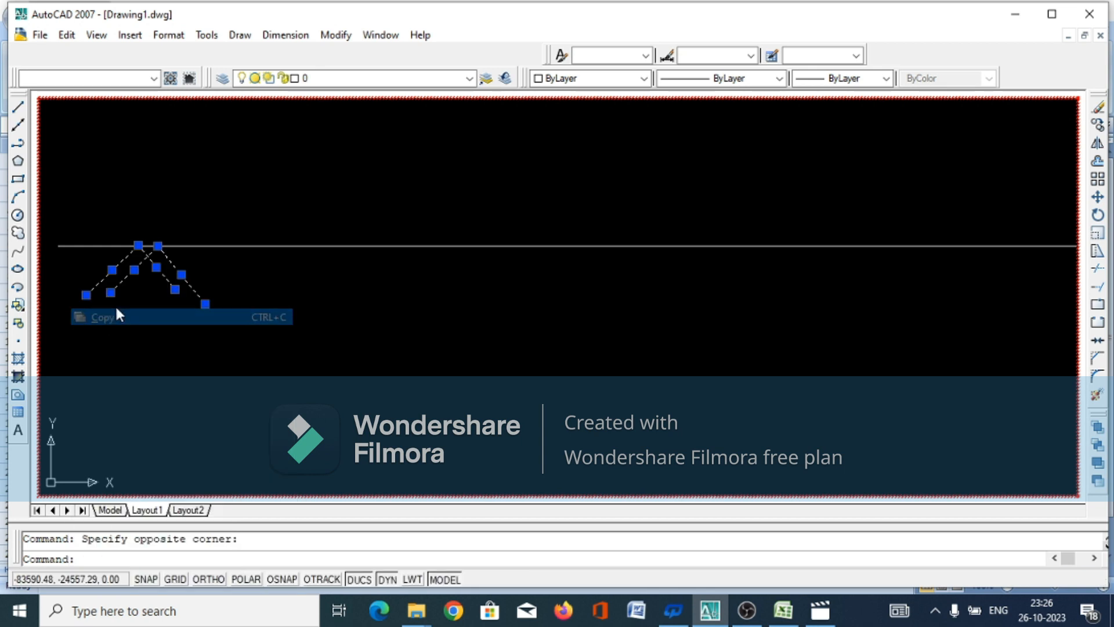
pyautogui.rightClick(228, 285)
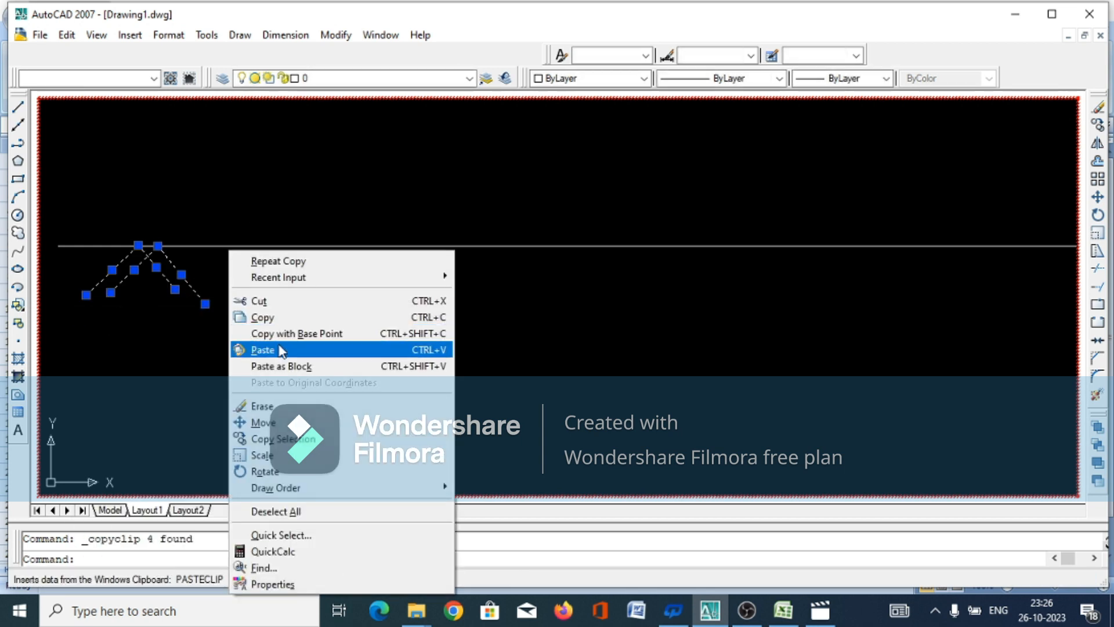
pyautogui.click(278, 350)
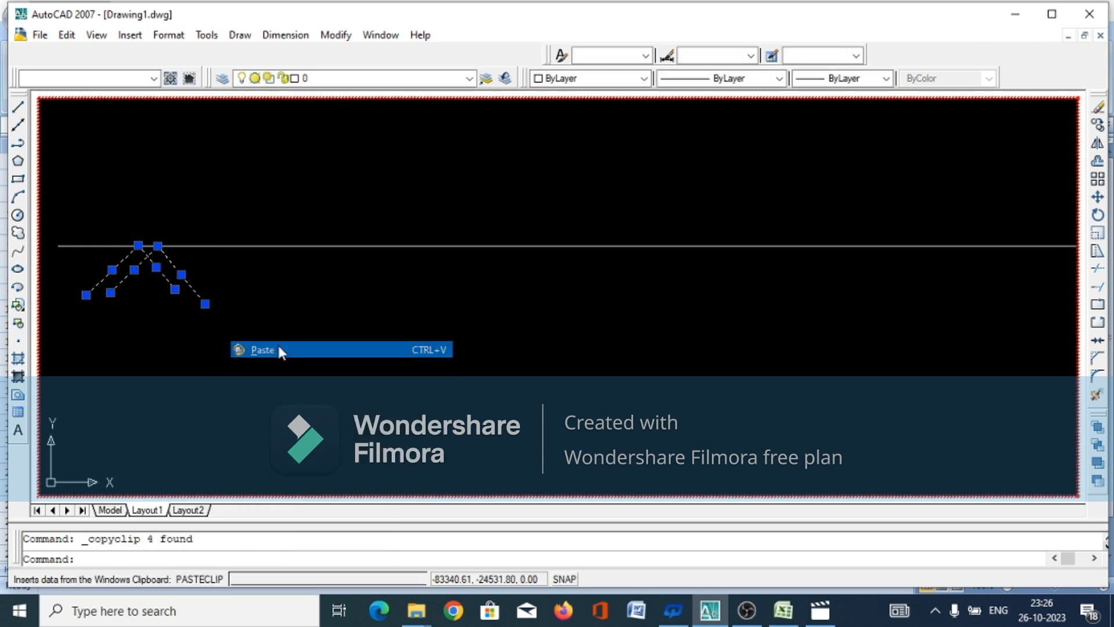
pyautogui.click(251, 305)
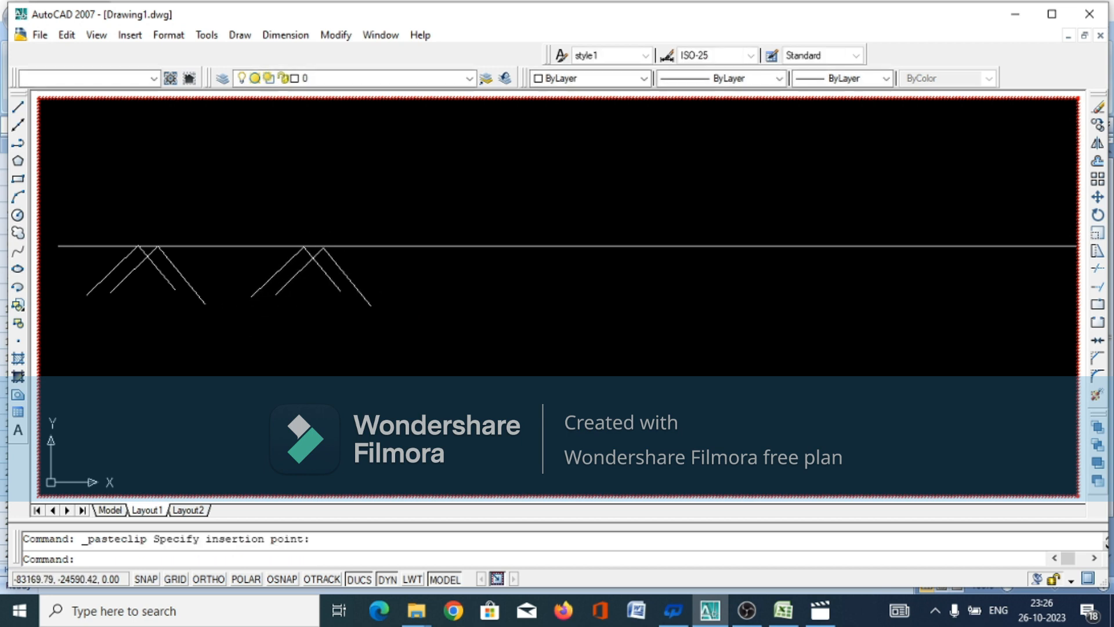
# Paste two more copies of the ground mark at similar spacing further right under the ground line
pyautogui.rightClick(466, 306)
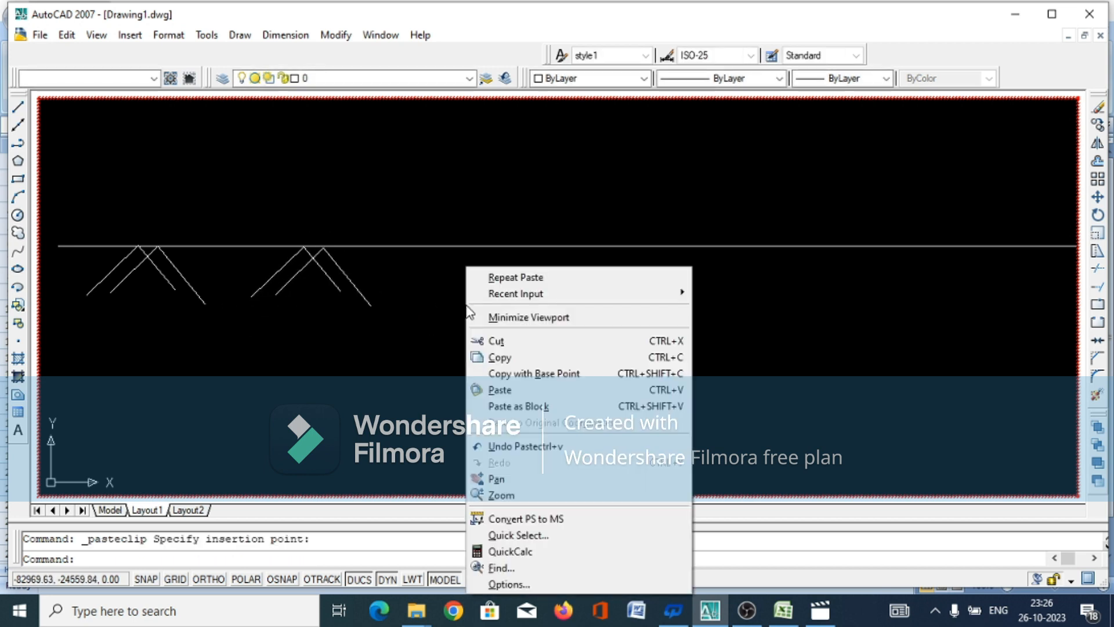
pyautogui.click(502, 395)
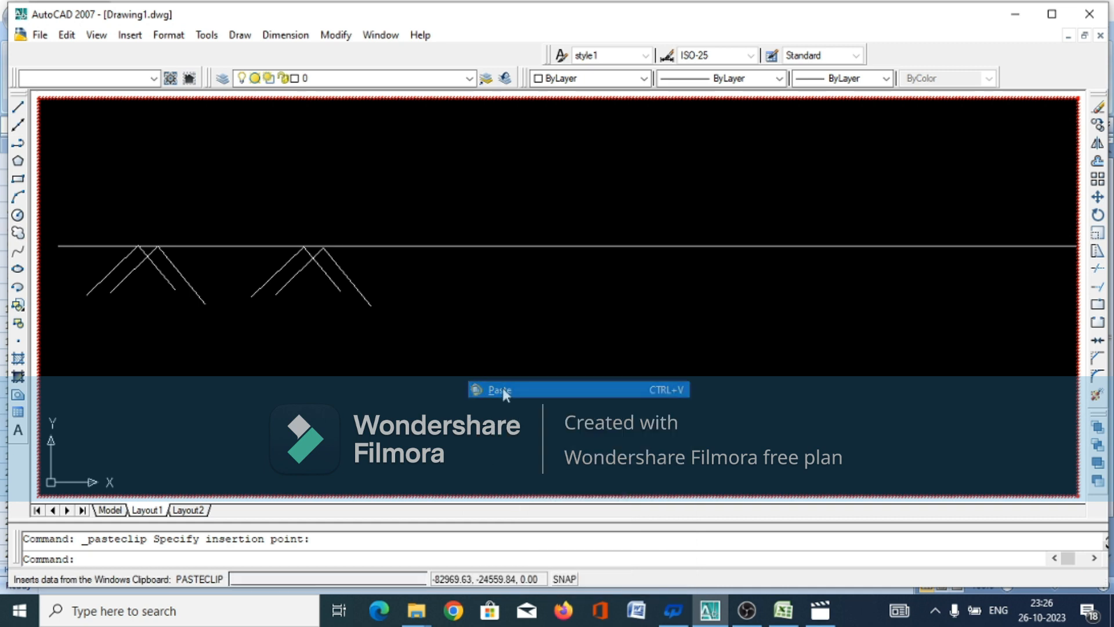
pyautogui.click(441, 302)
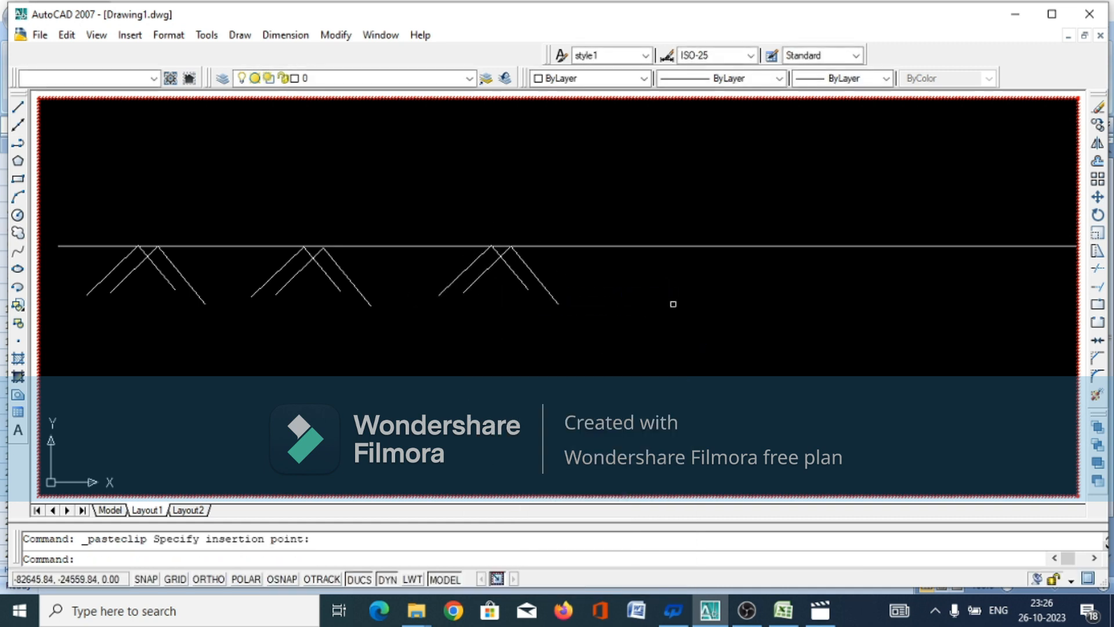
pyautogui.rightClick(693, 297)
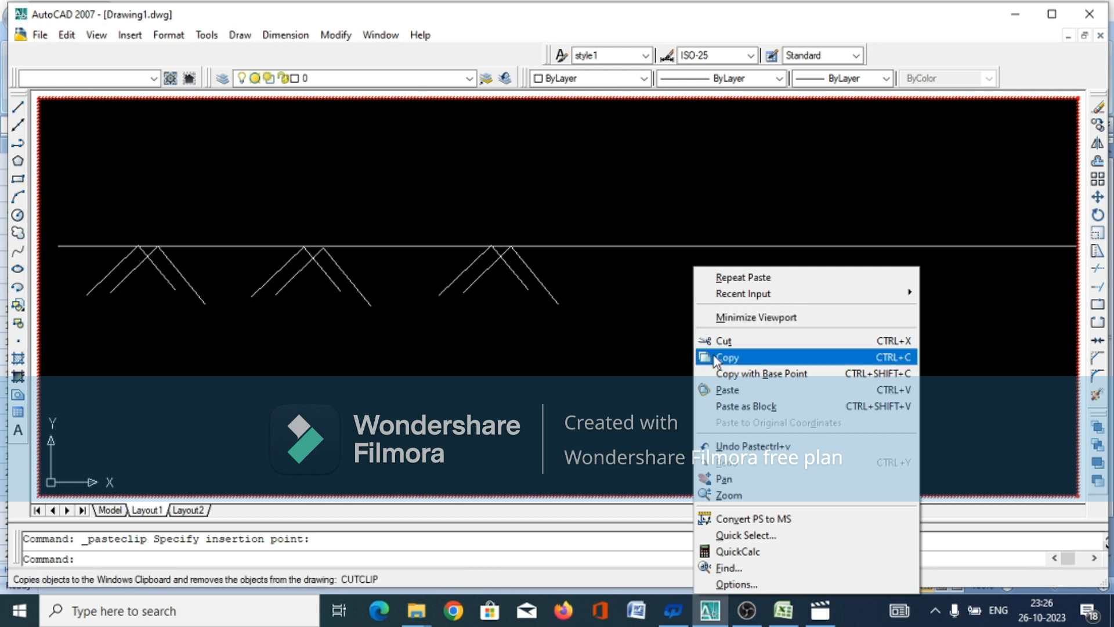
pyautogui.click(723, 391)
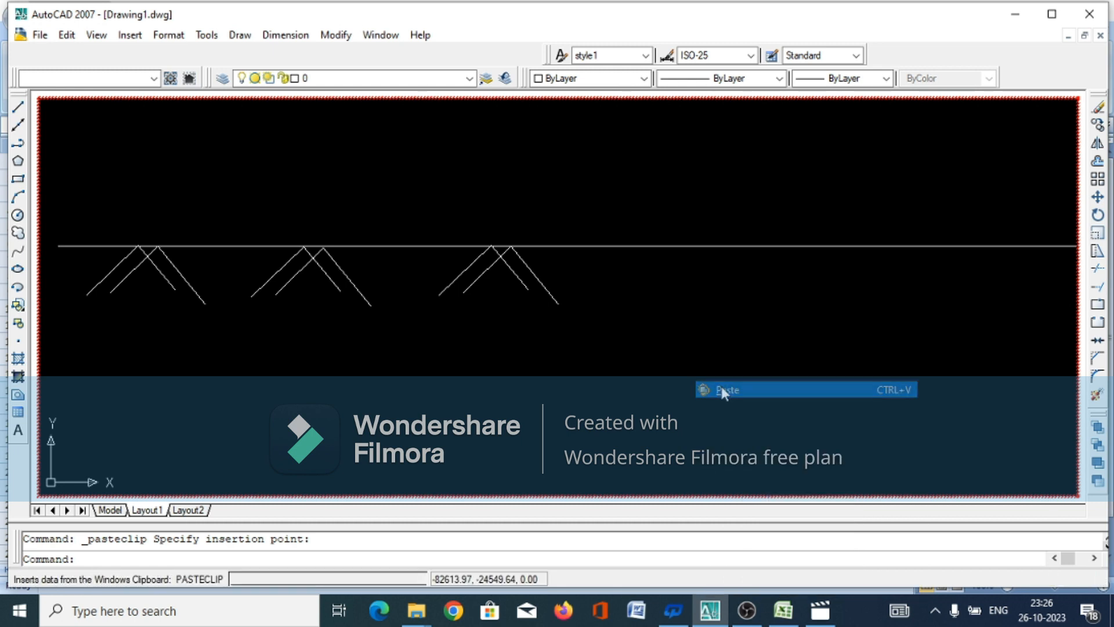
pyautogui.click(644, 303)
# Paste a fifth ground mark under the ground line, nearer to the toe of the left bank's slope
pyautogui.scroll(-4, 739, 324)
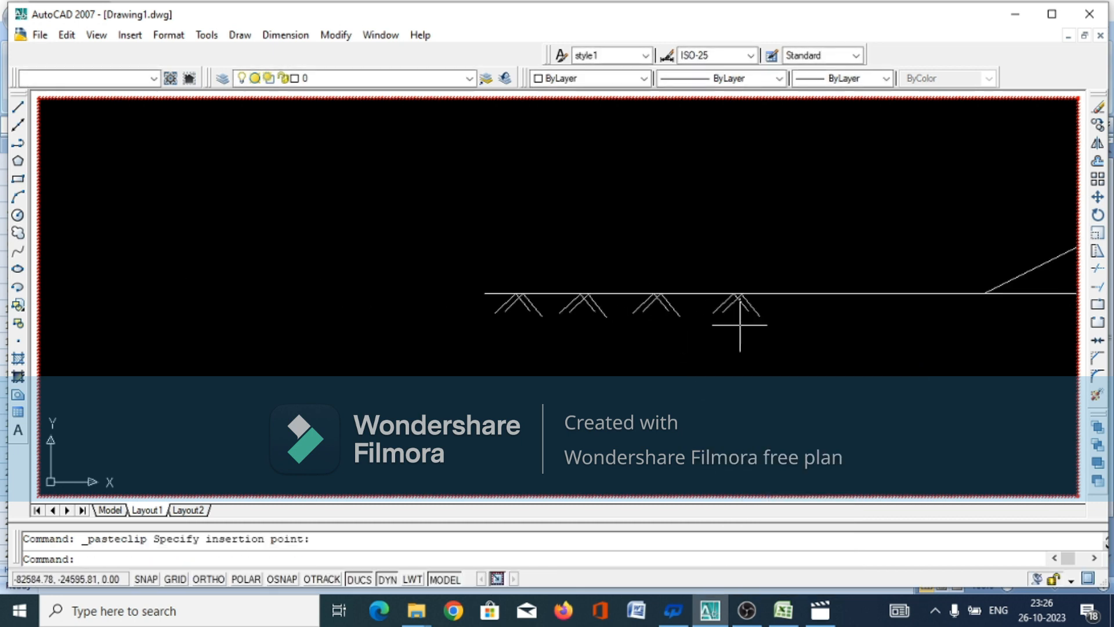
pyautogui.click(828, 313)
pyautogui.rightClick(824, 316)
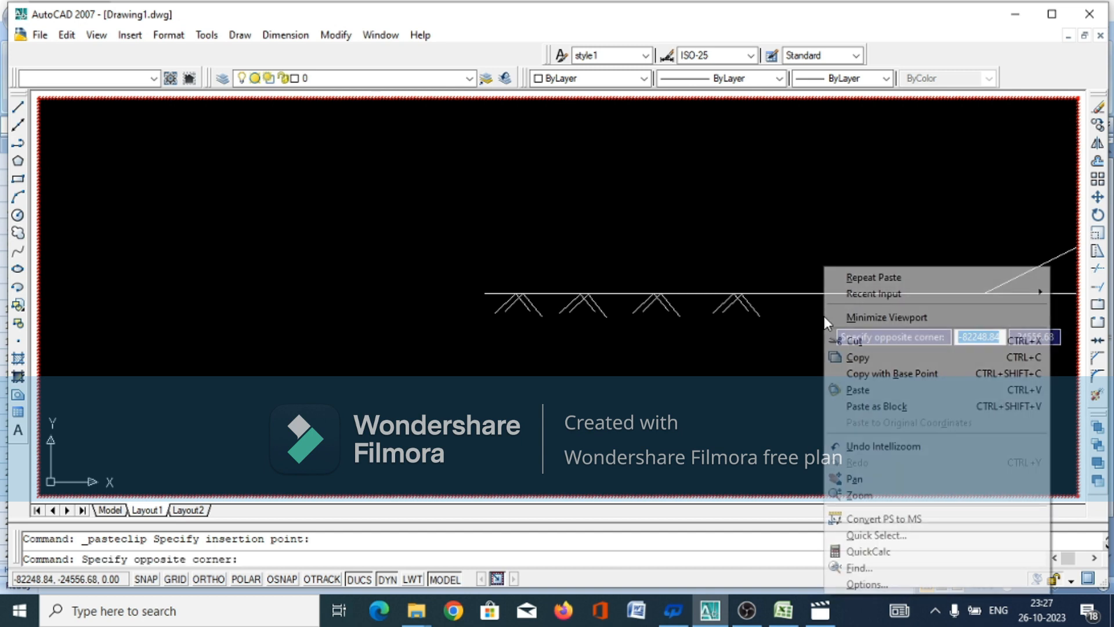
pyautogui.click(853, 389)
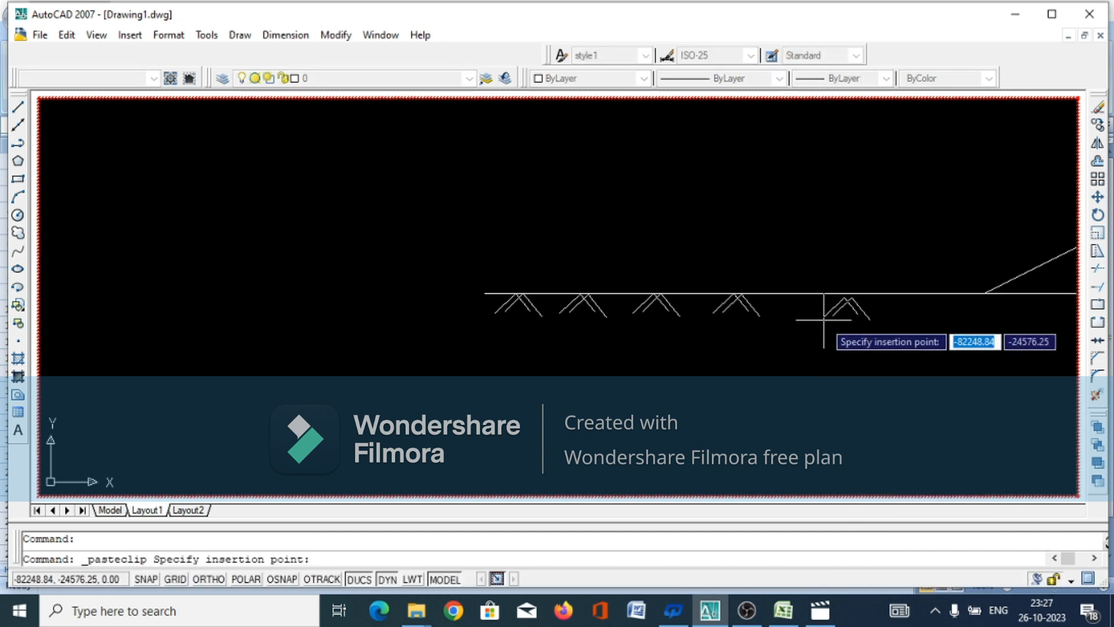
pyautogui.click(824, 318)
pyautogui.rightClick(780, 376)
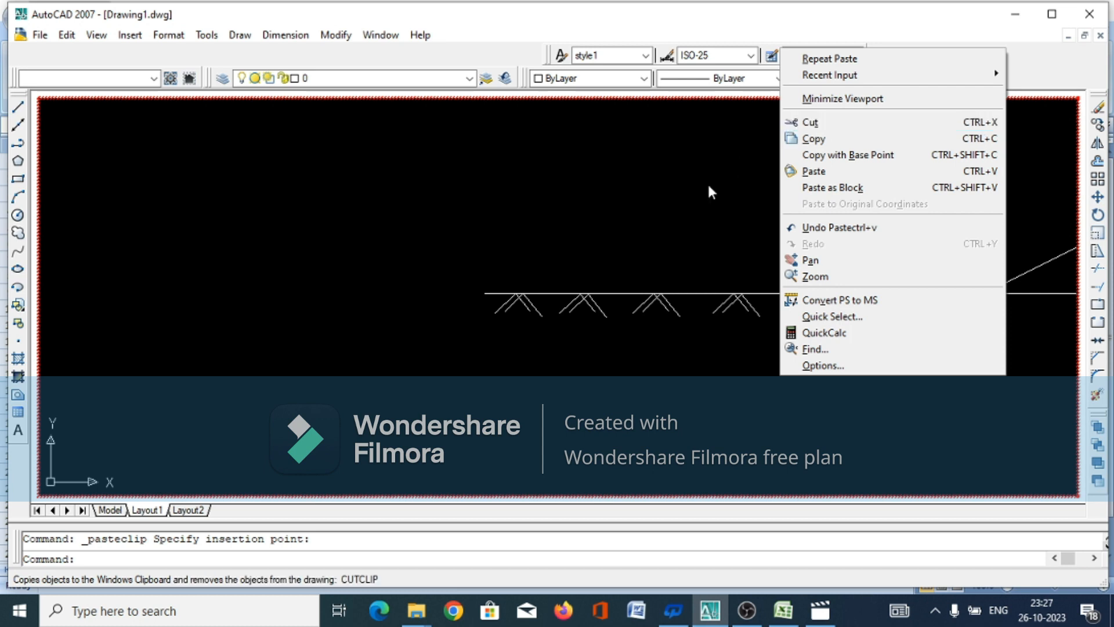
pyautogui.click(604, 328)
pyautogui.click(753, 338)
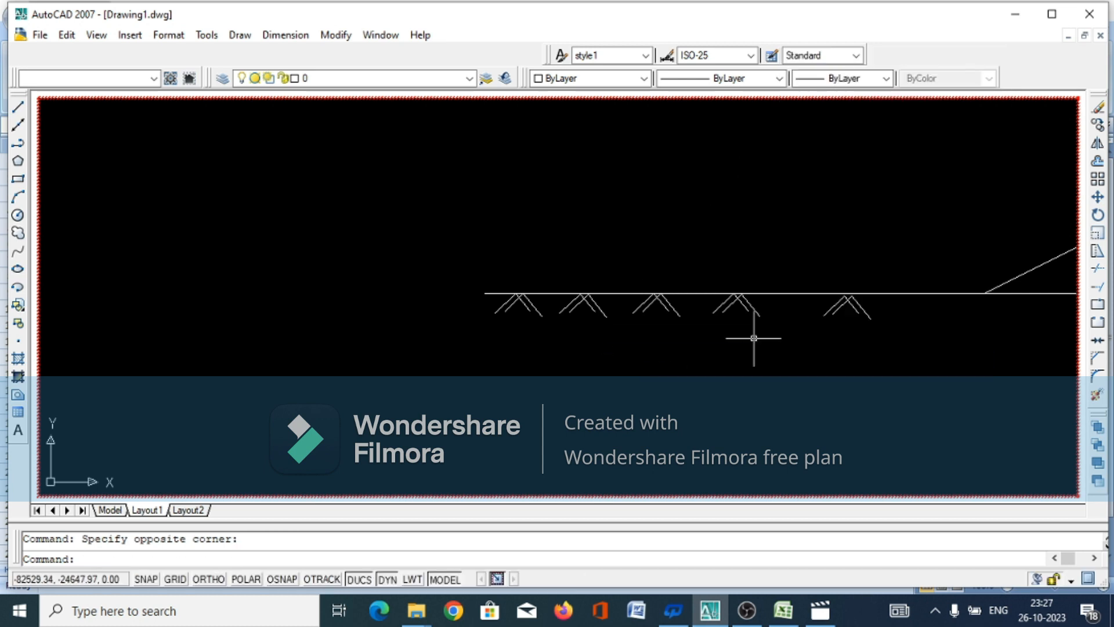
# Copy the left ground line with its five marks and paste it outward from the toe of the right bank's 2:1 slope
pyautogui.click(925, 239)
pyautogui.click(450, 375)
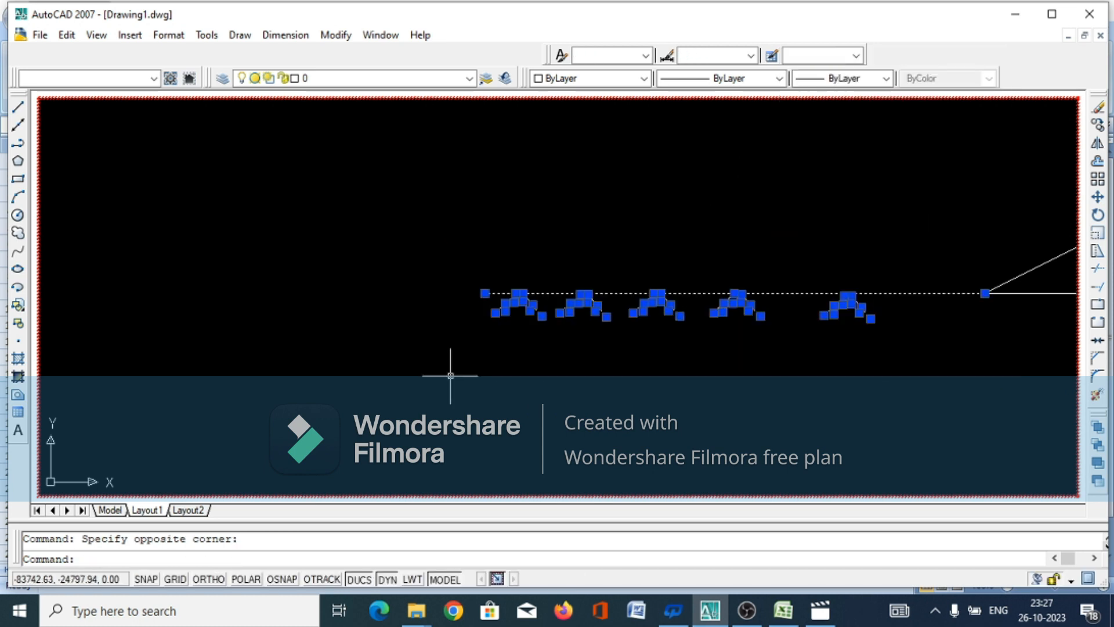
pyautogui.rightClick(450, 375)
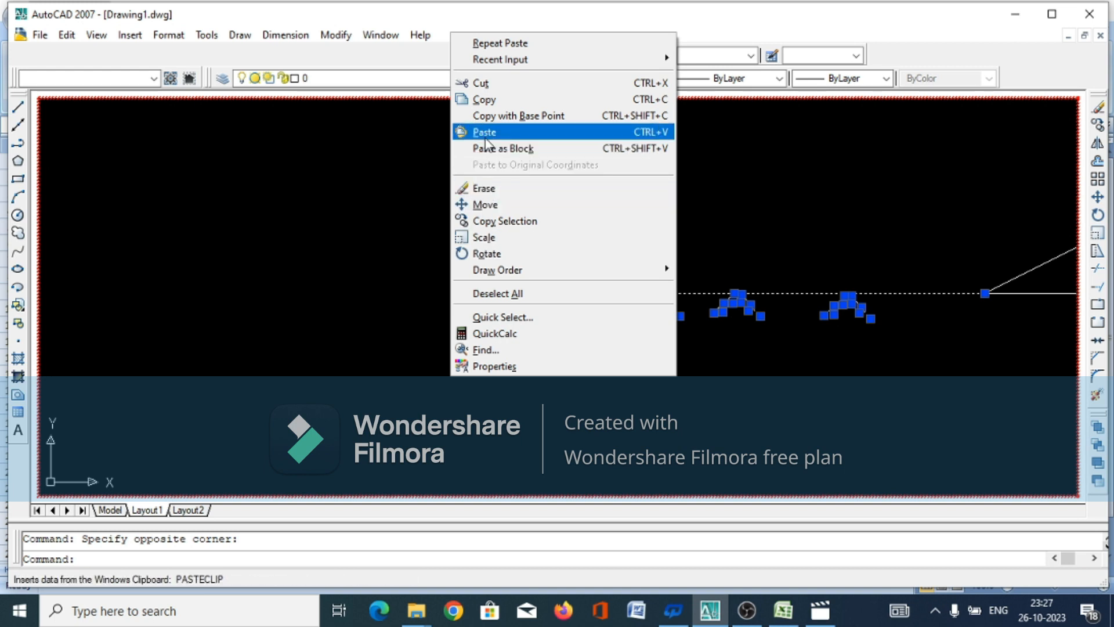
pyautogui.click(483, 99)
pyautogui.scroll(-2, 331, 128)
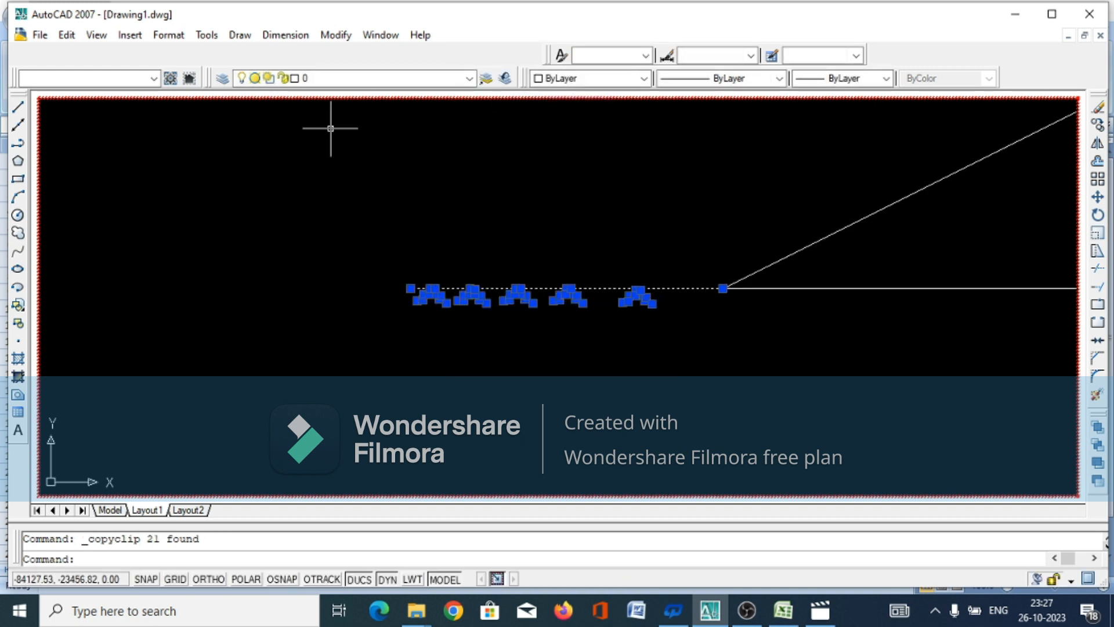
pyautogui.scroll(-2, 307, 160)
pyautogui.scroll(-2, 248, 326)
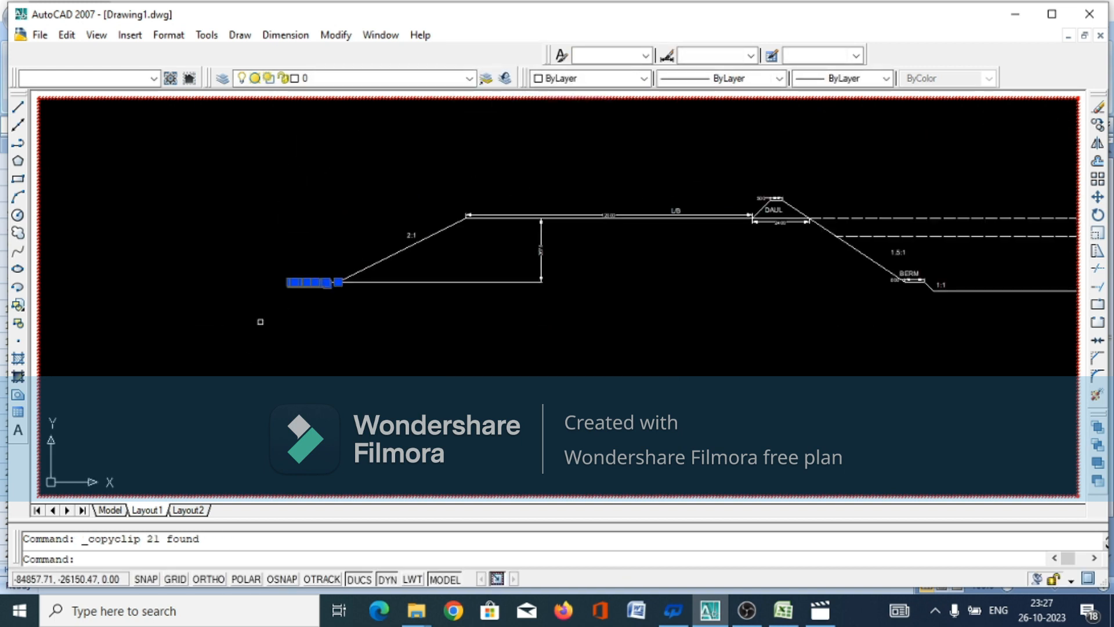
pyautogui.scroll(-2, 286, 325)
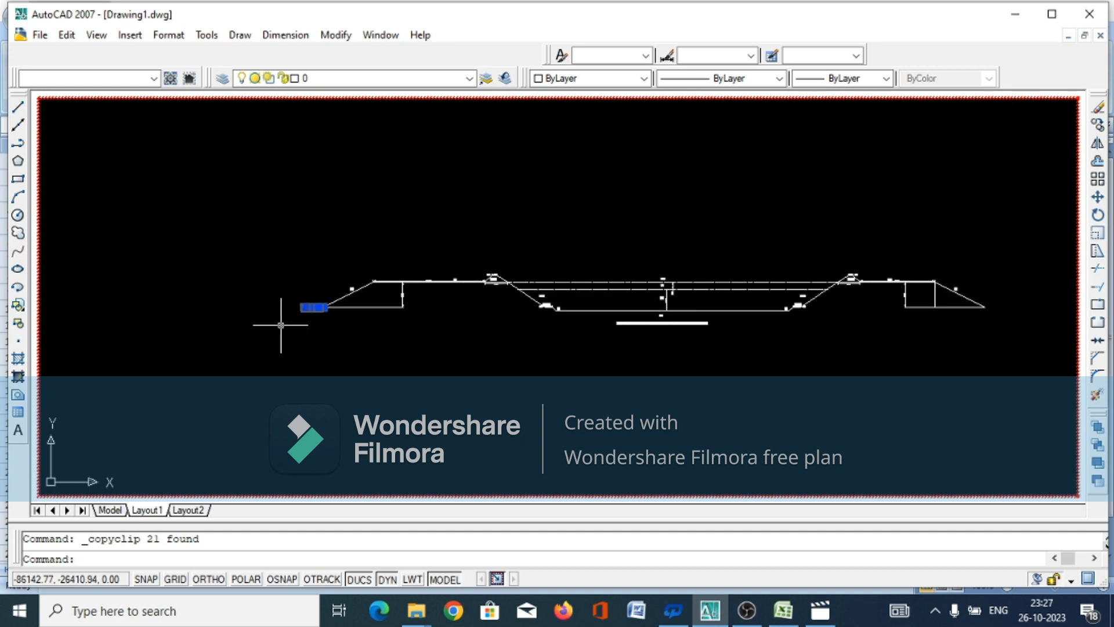
pyautogui.scroll(6, 1002, 308)
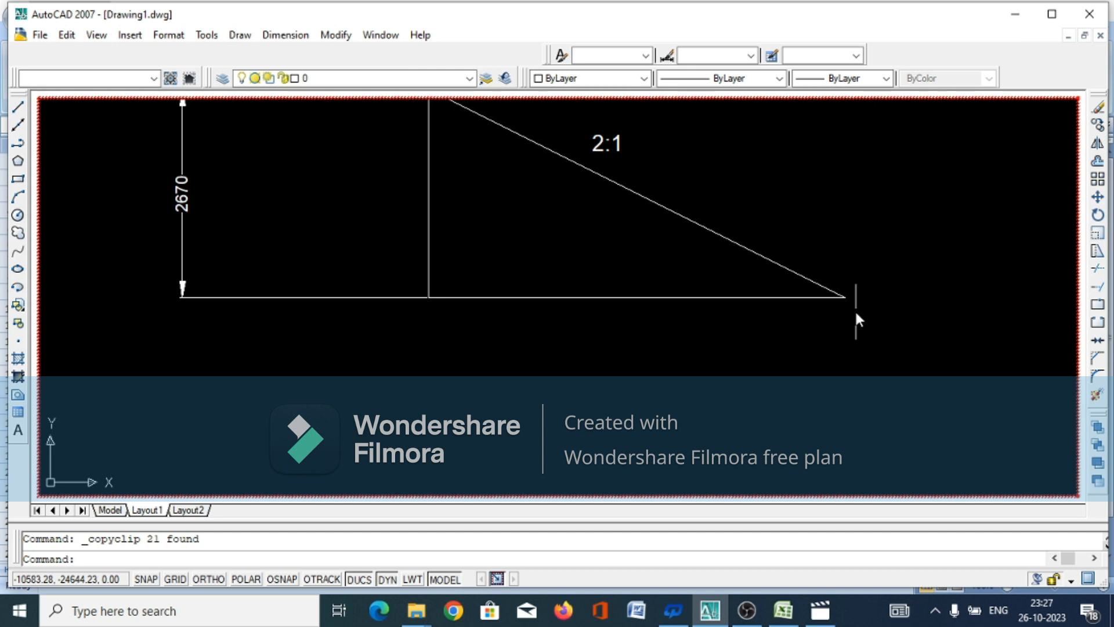
pyautogui.rightClick(856, 316)
pyautogui.click(888, 351)
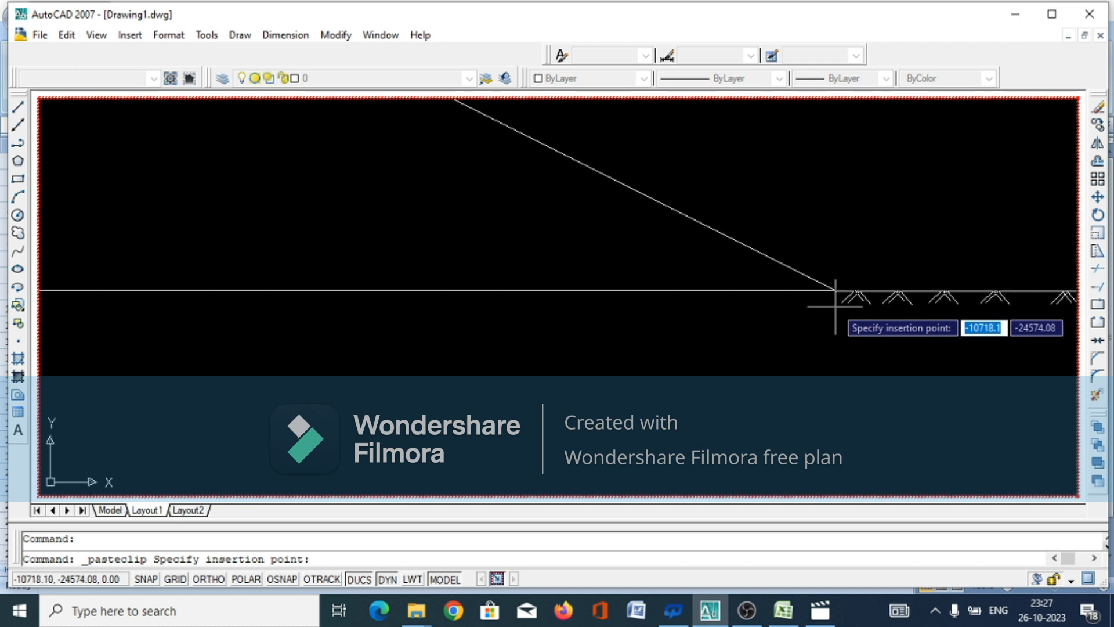
pyautogui.click(835, 305)
# Add the multiline text "GL 93.745", using the ground level from the Excel sheet, above the left bank's outer ground line
pyautogui.scroll(-5, 819, 349)
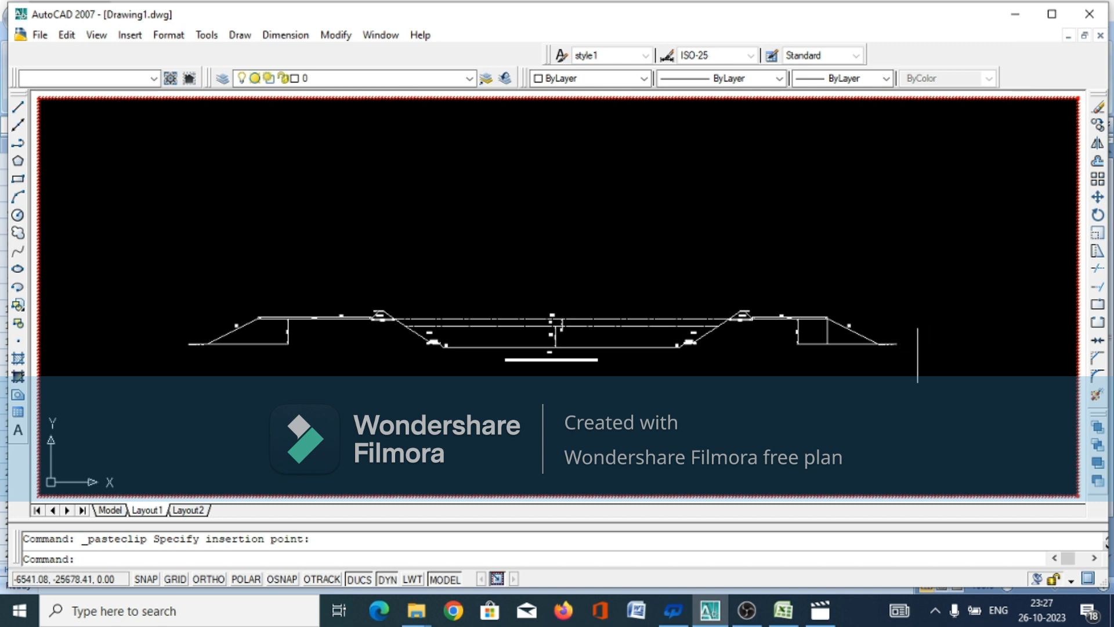
pyautogui.scroll(7, 197, 337)
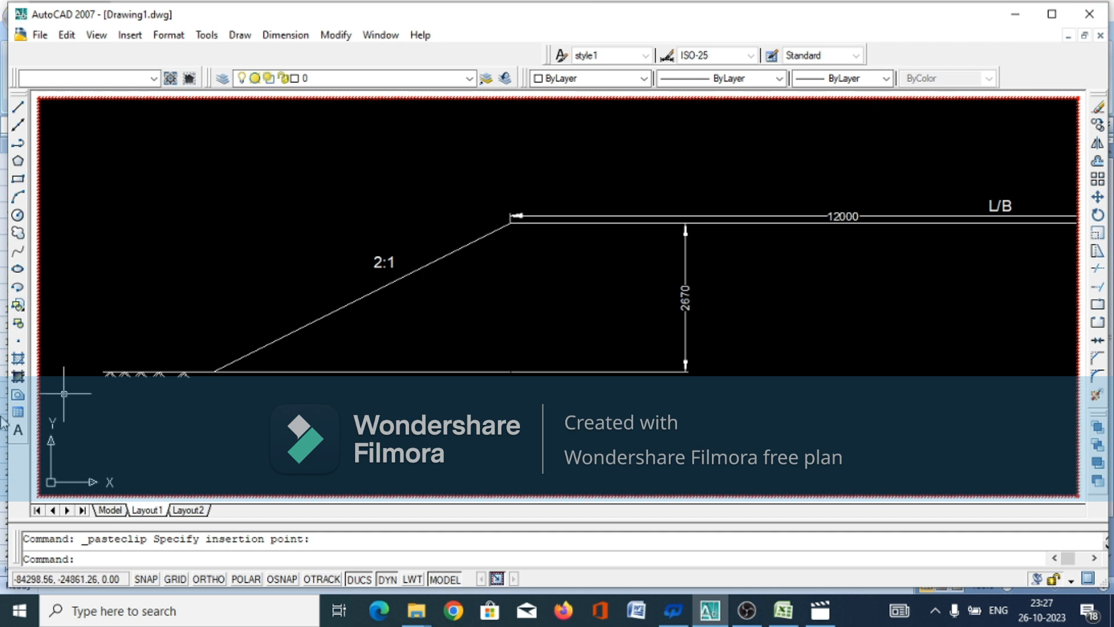
pyautogui.click(17, 431)
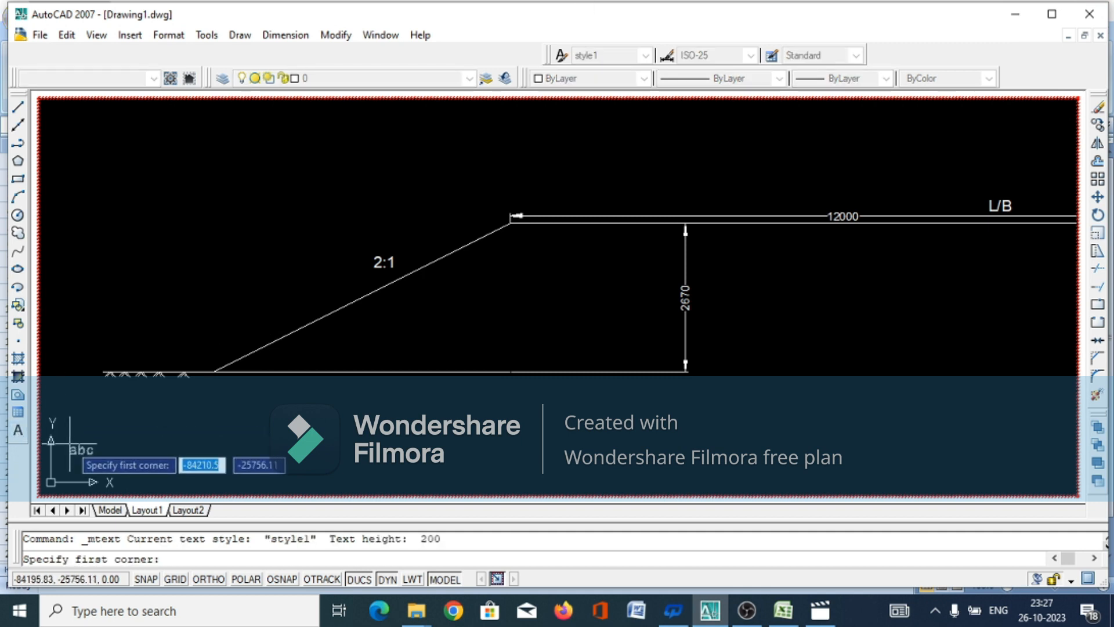
pyautogui.click(125, 354)
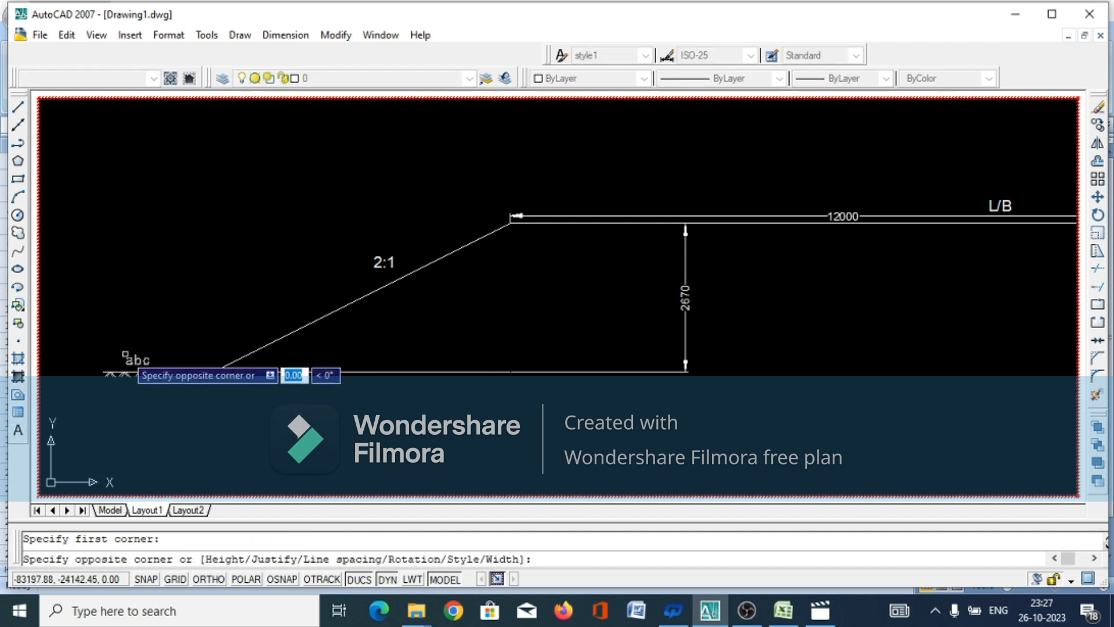
pyautogui.click(178, 369)
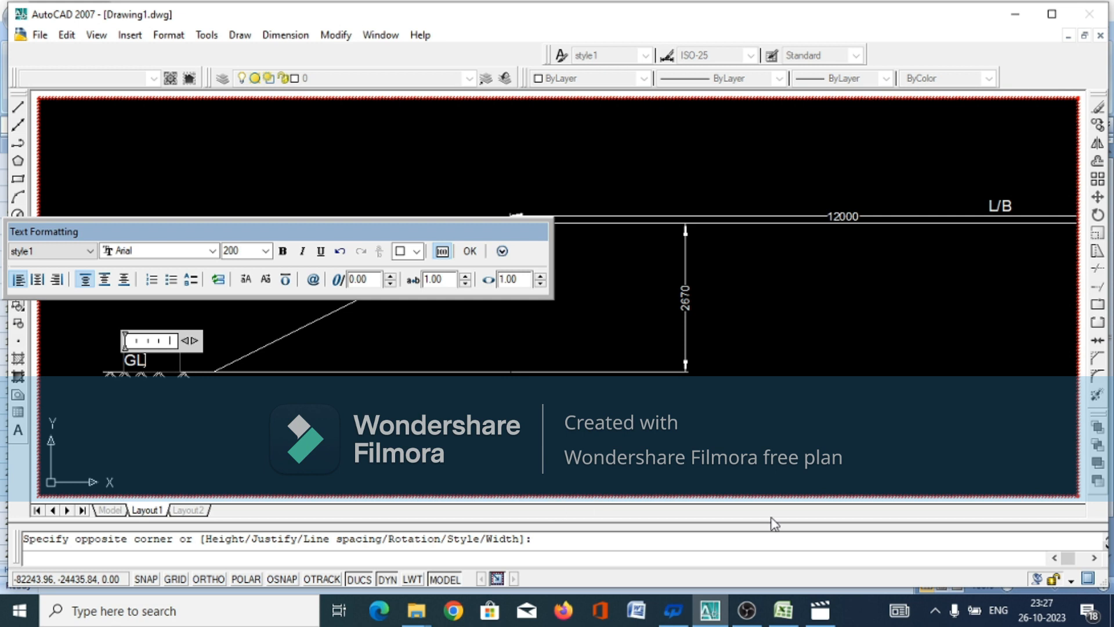
pyautogui.click(783, 611)
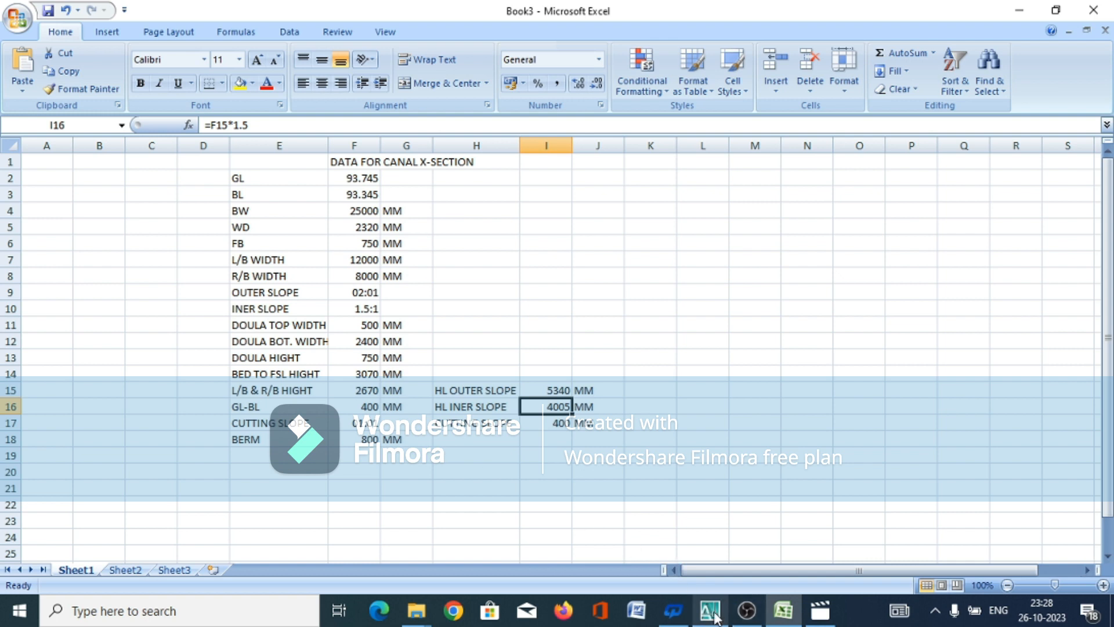
pyautogui.moveTo(713, 617)
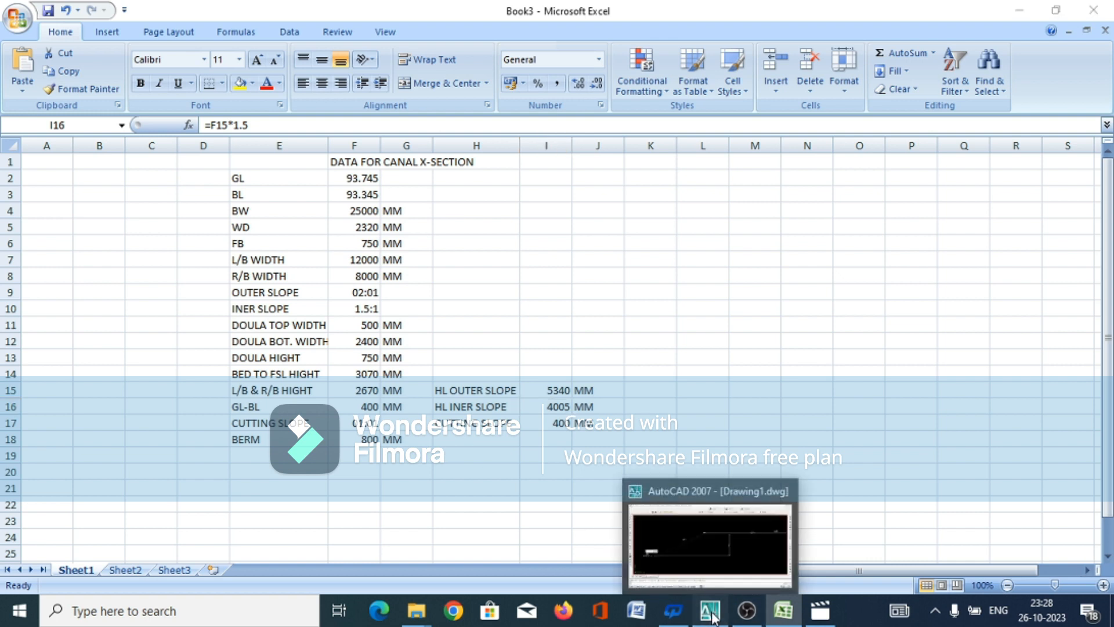
pyautogui.click(711, 617)
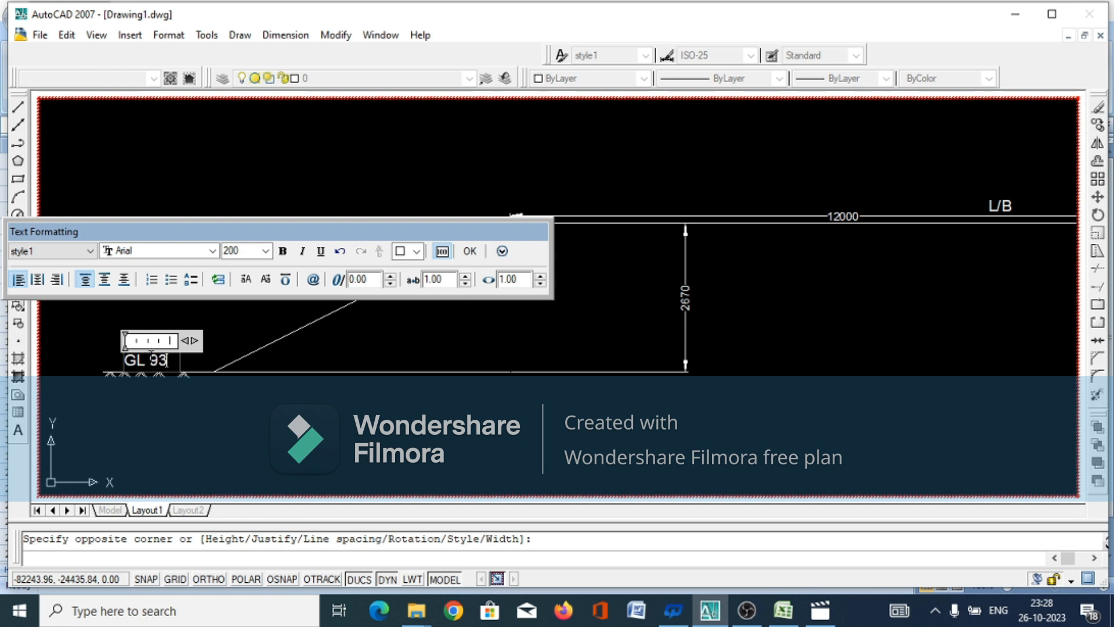
pyautogui.write('745')
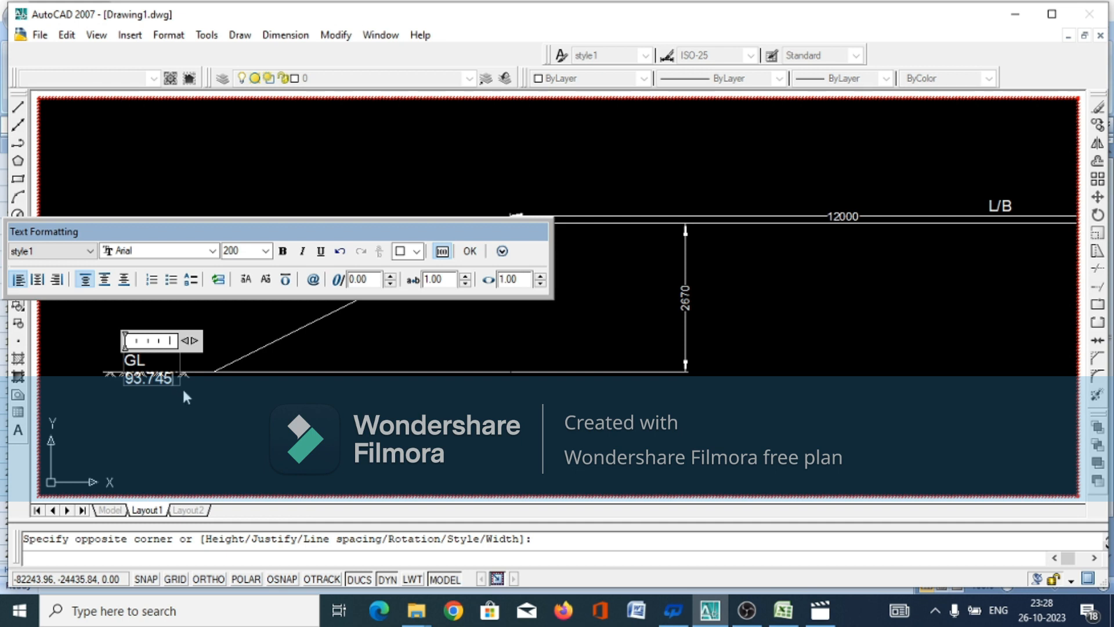
pyautogui.click(470, 250)
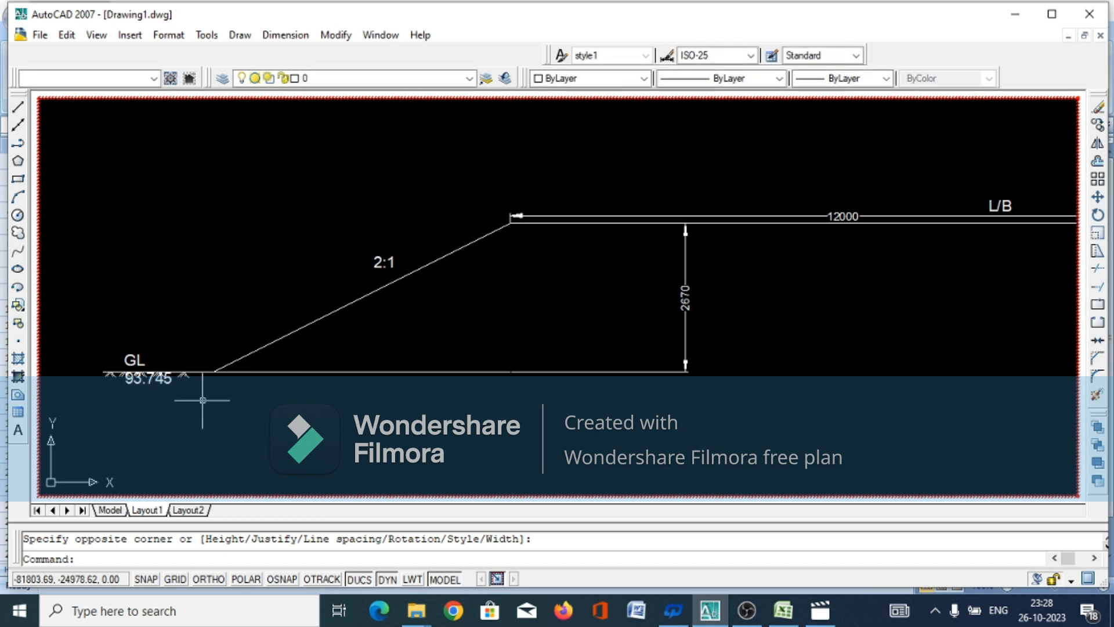
# Widen the ground-level text's frame so "GL 93.745" fits on a single line above the ground marks
pyautogui.click(169, 380)
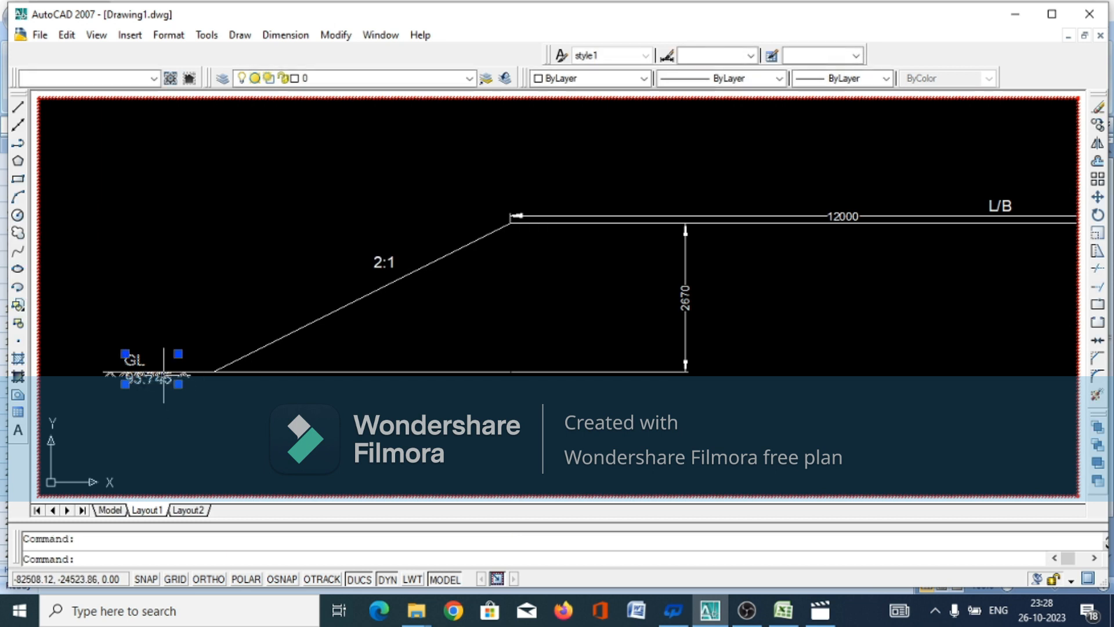
pyautogui.click(178, 383)
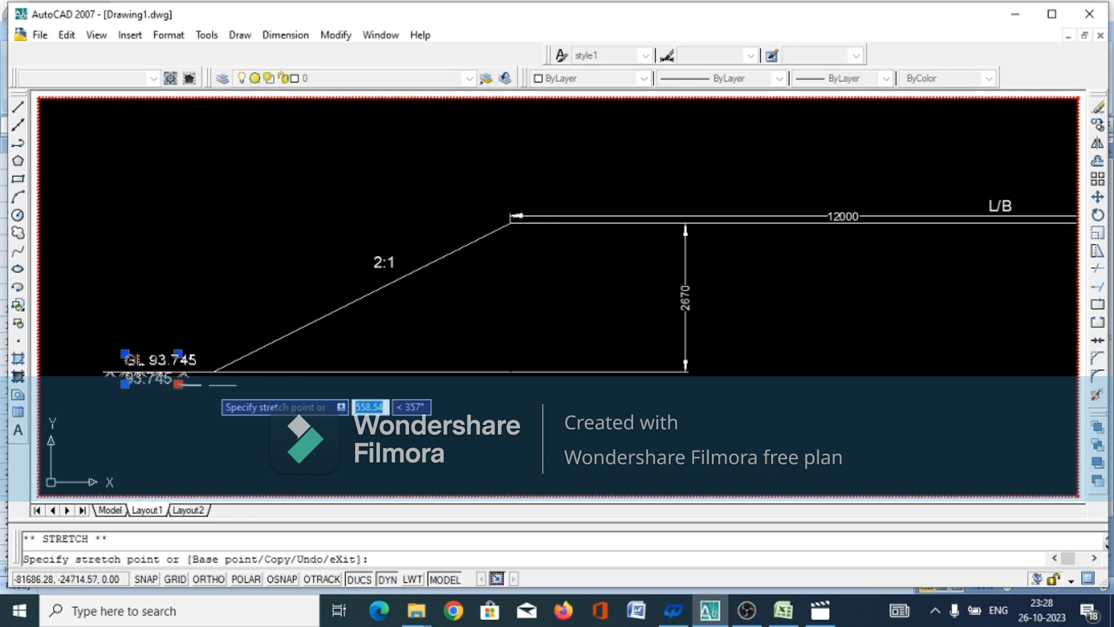
pyautogui.click(209, 385)
pyautogui.click(232, 410)
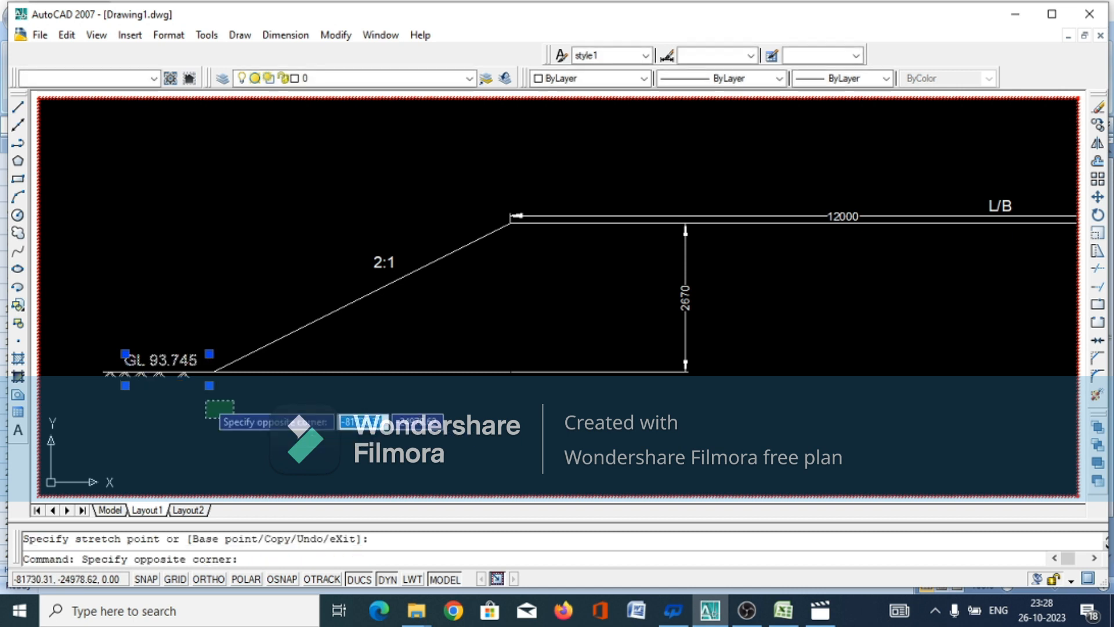
pyautogui.click(211, 393)
# Add the multiline text "BL 93.345" above the canal bed line, between the left 1:1 slope and the WD dimension
pyautogui.scroll(-6, 443, 368)
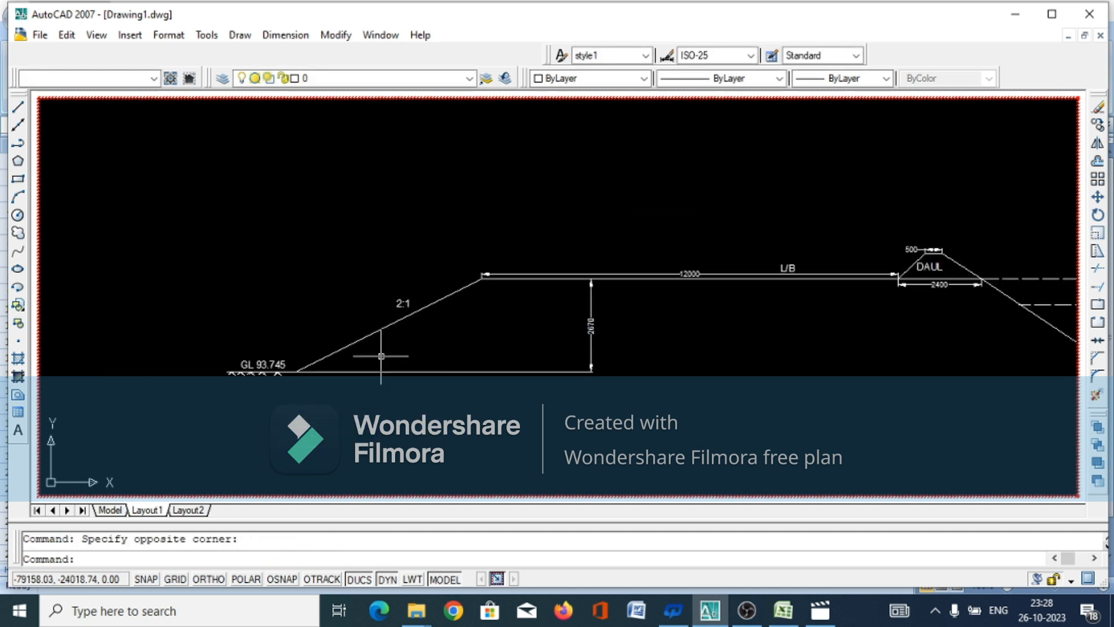
pyautogui.scroll(3, 871, 388)
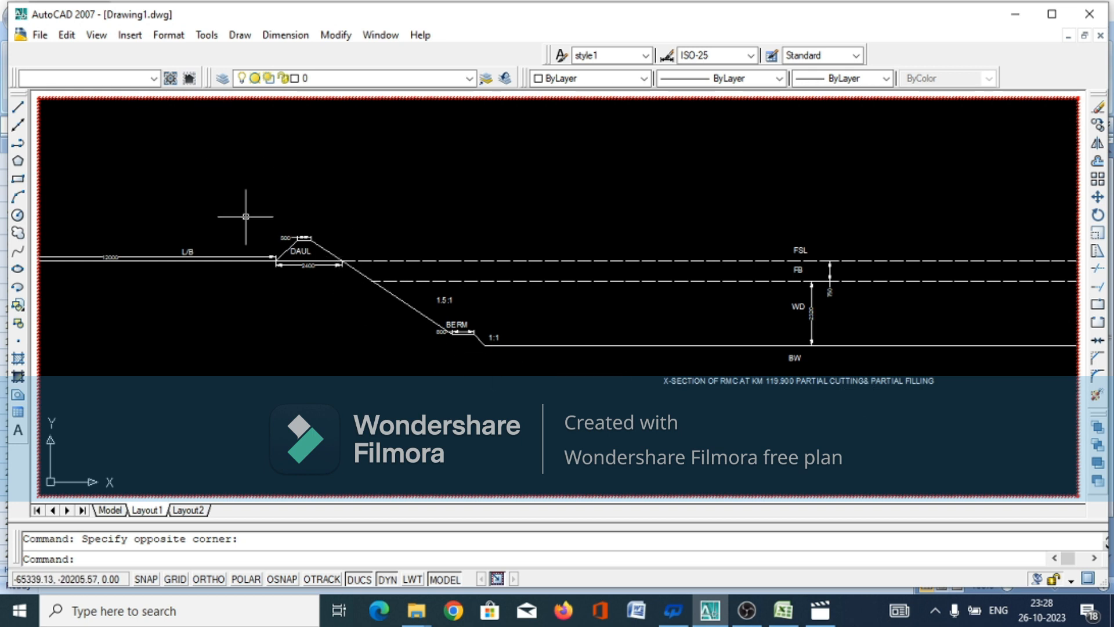
pyautogui.write('mt')
pyautogui.press('Return')
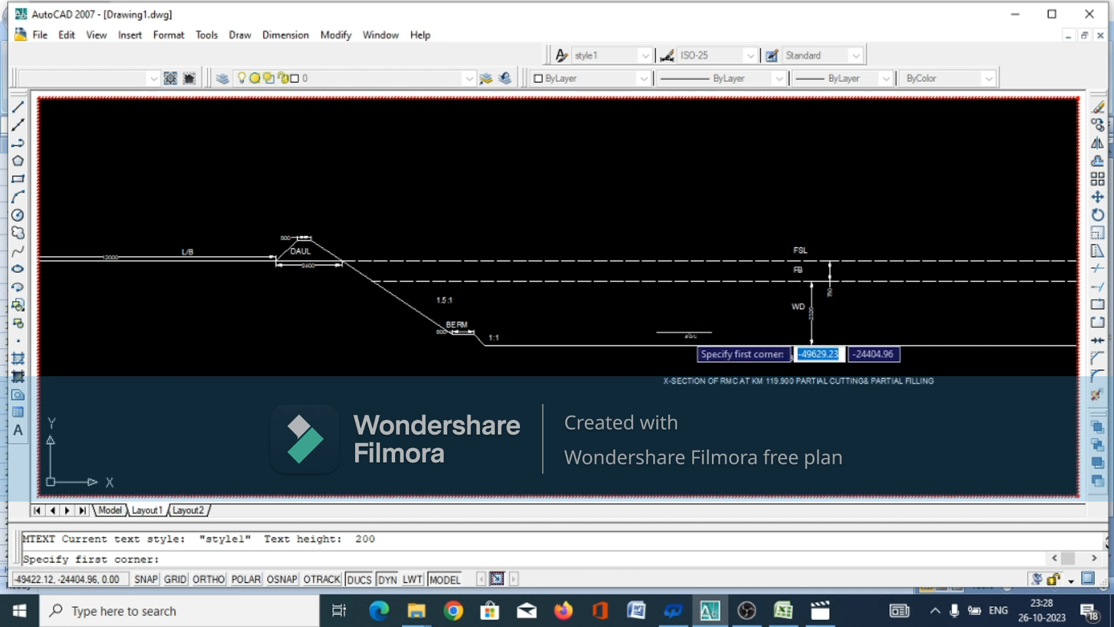
pyautogui.click(685, 332)
pyautogui.click(761, 341)
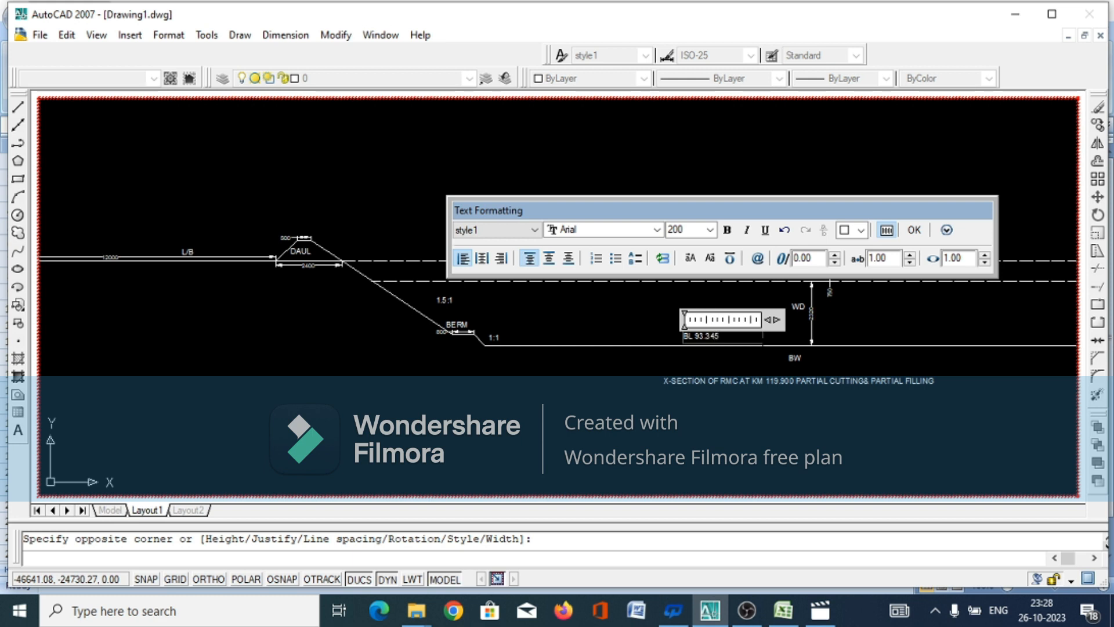
pyautogui.click(914, 231)
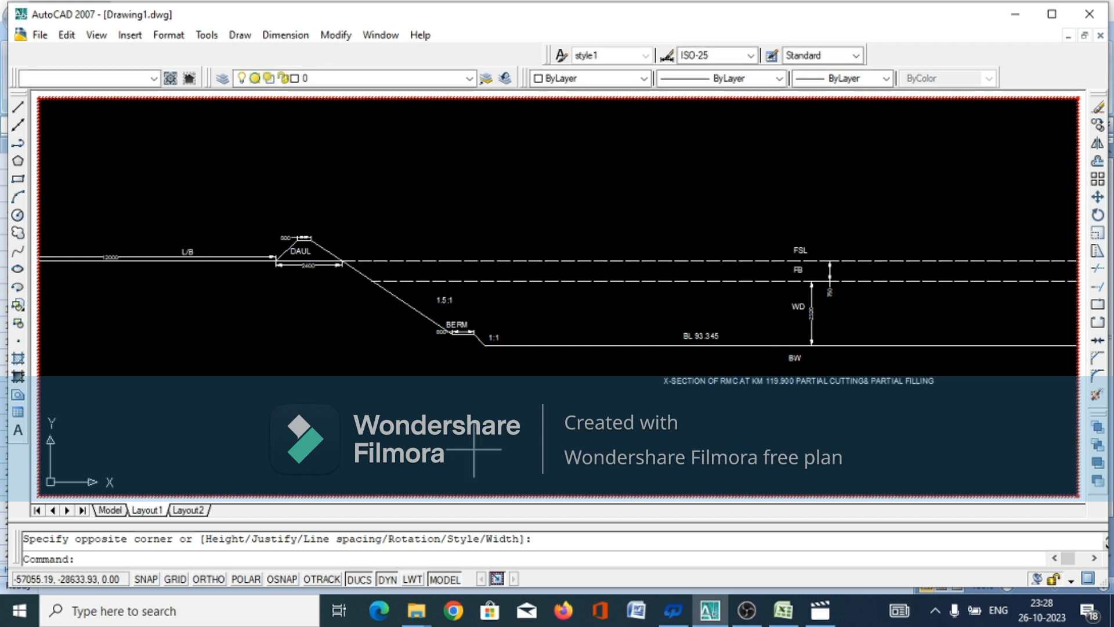
# Compare the Excel canal data with the labels and dimensions of the right bank, daul, berm, water depth and bed in the drawing
pyautogui.click(783, 611)
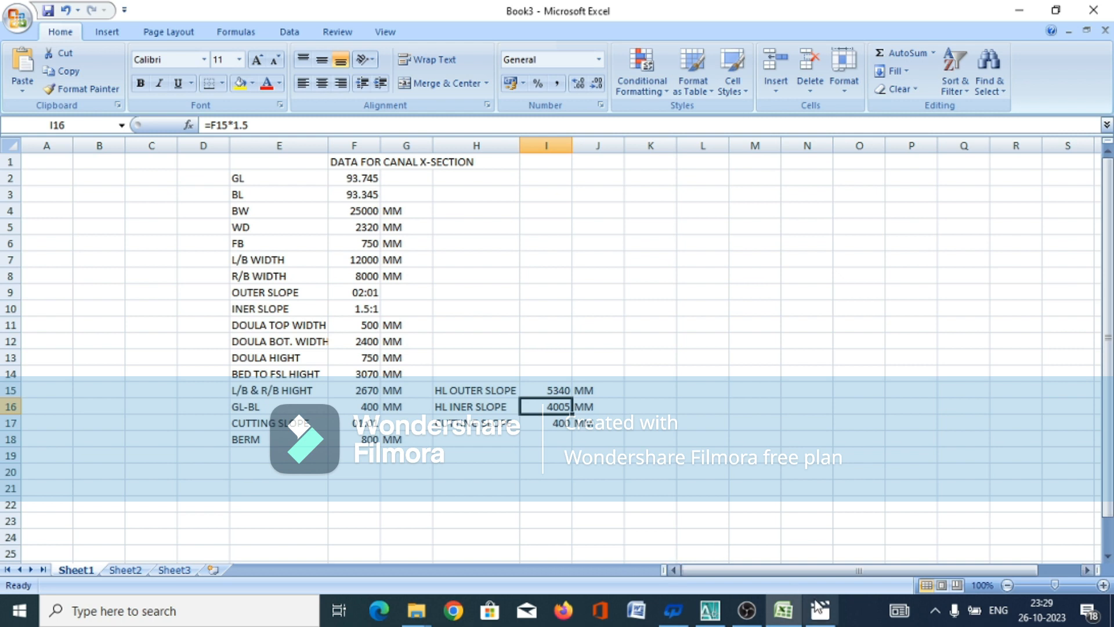
pyautogui.click(717, 615)
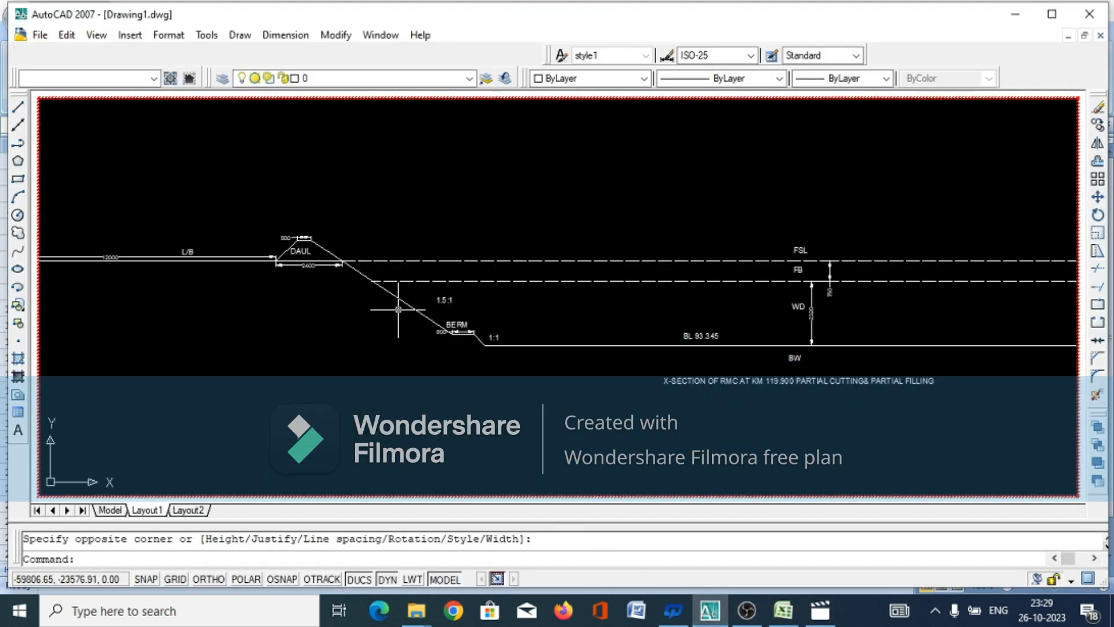
pyautogui.scroll(-5, 400, 319)
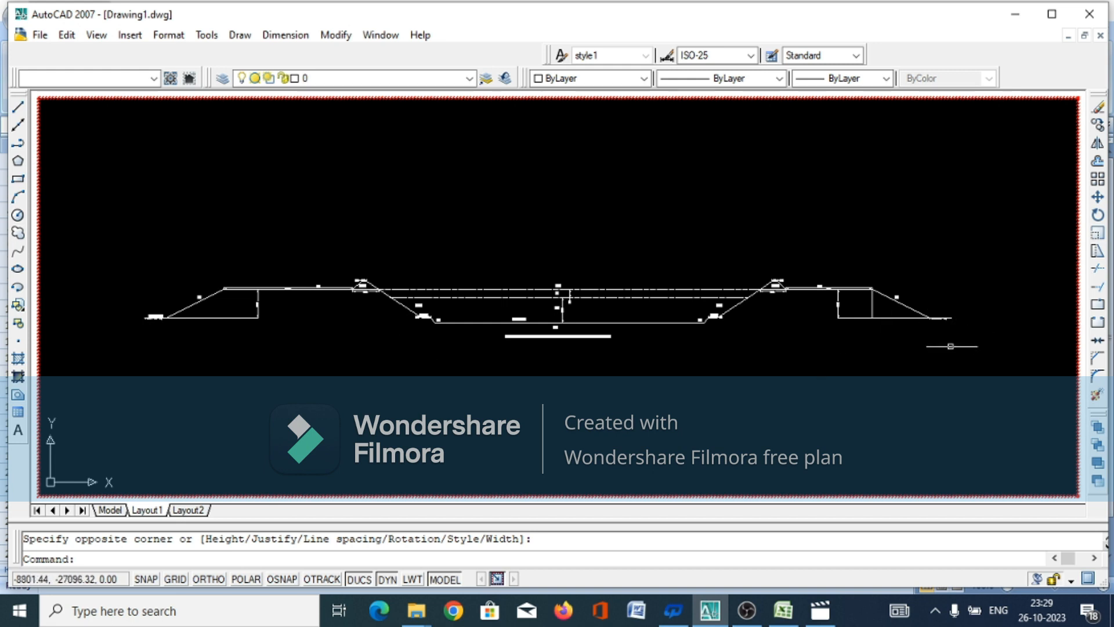
pyautogui.scroll(5, 942, 348)
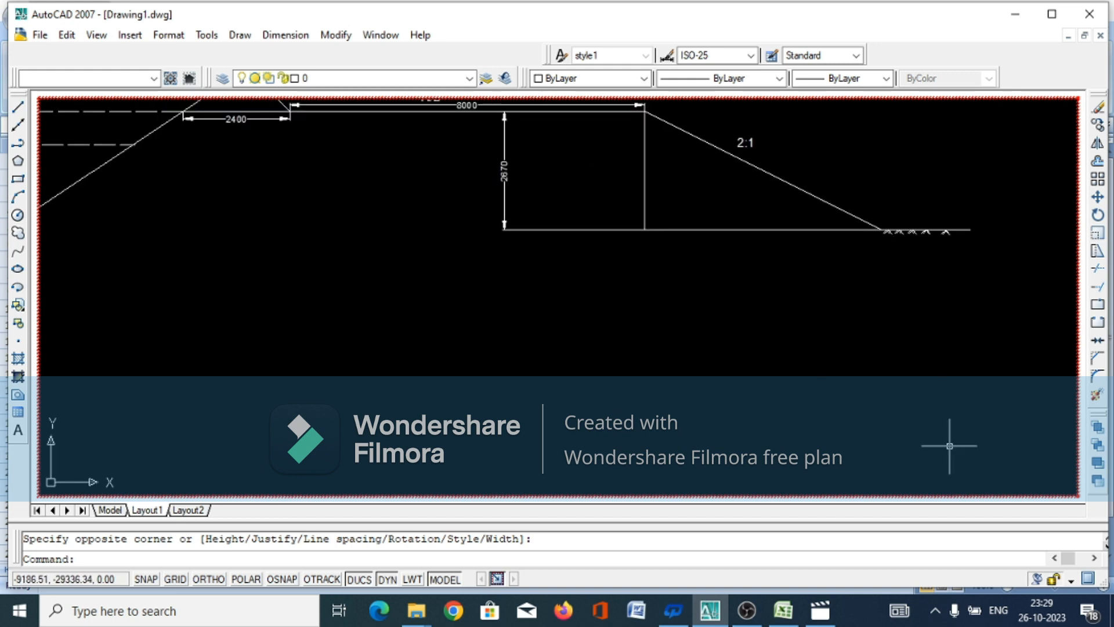
pyautogui.scroll(-2, 817, 325)
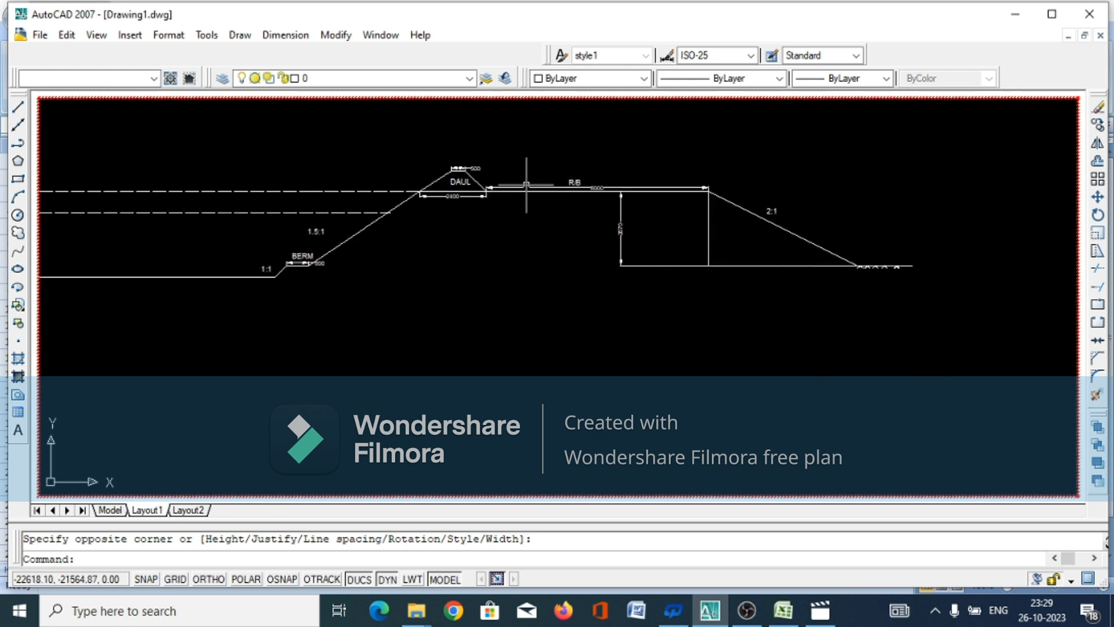
pyautogui.scroll(3, 531, 187)
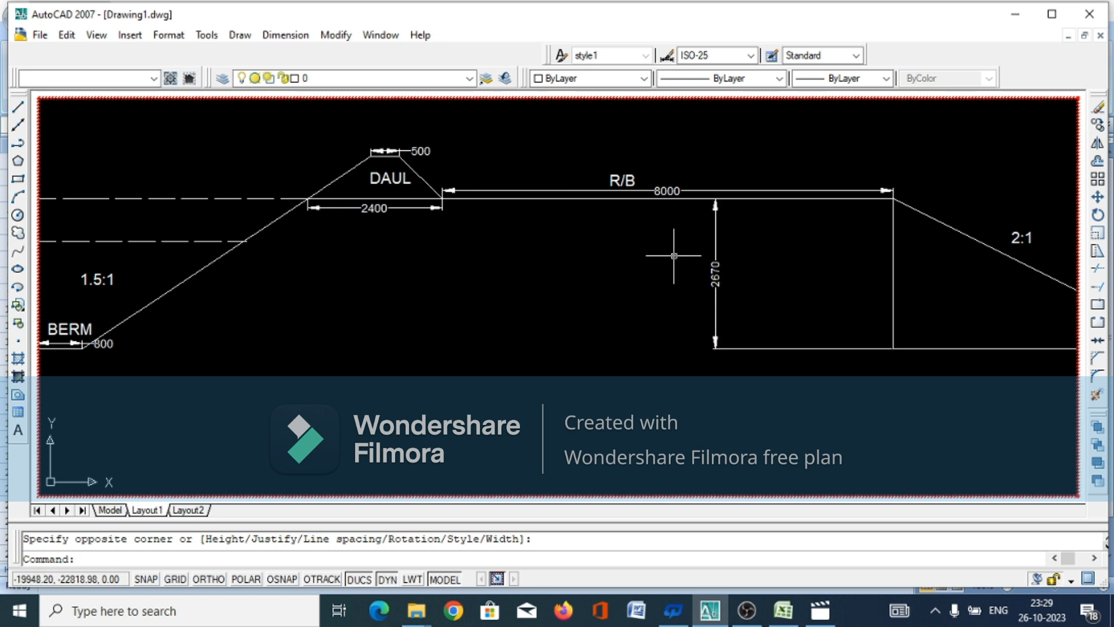
pyautogui.scroll(-2, 778, 282)
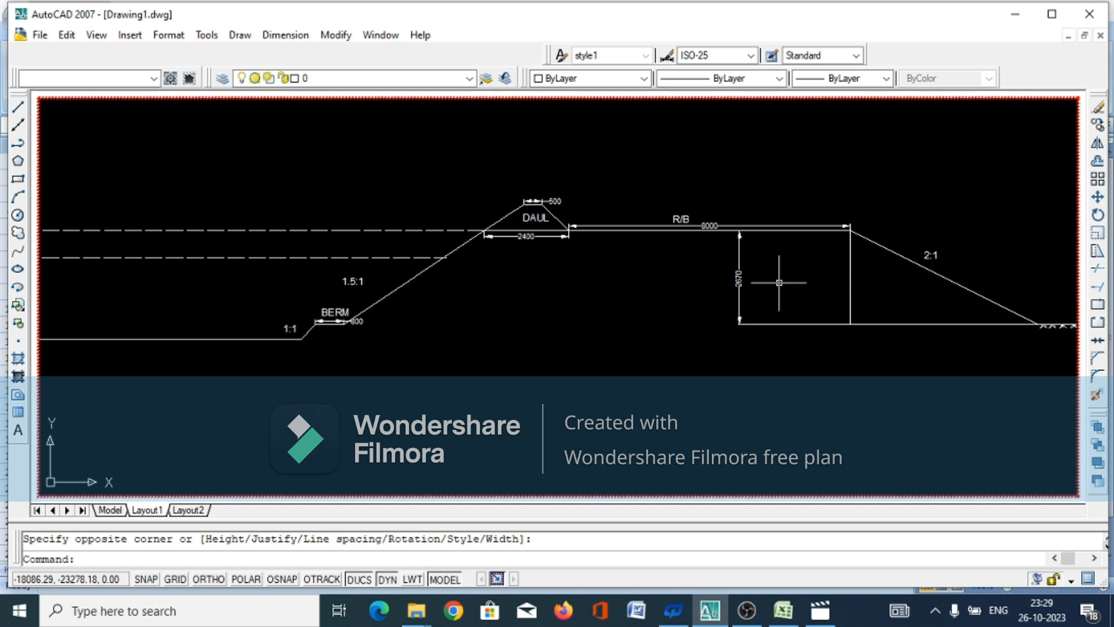
pyautogui.scroll(-1, 778, 282)
pyautogui.scroll(2, 593, 243)
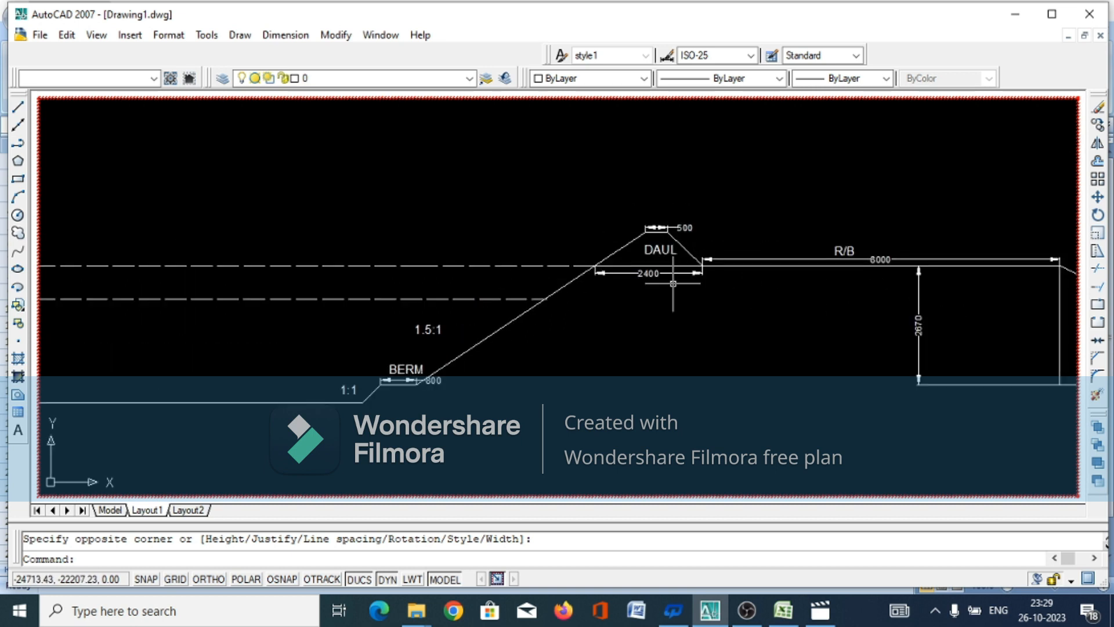
pyautogui.scroll(-1, 609, 267)
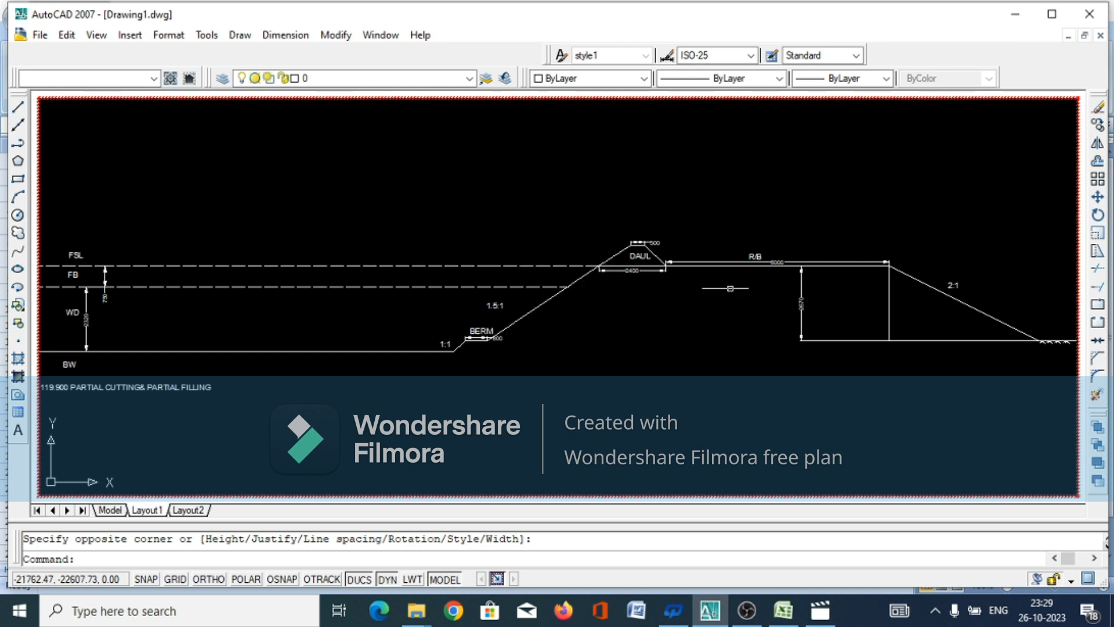
pyautogui.scroll(-1, 748, 289)
pyautogui.scroll(3, 581, 307)
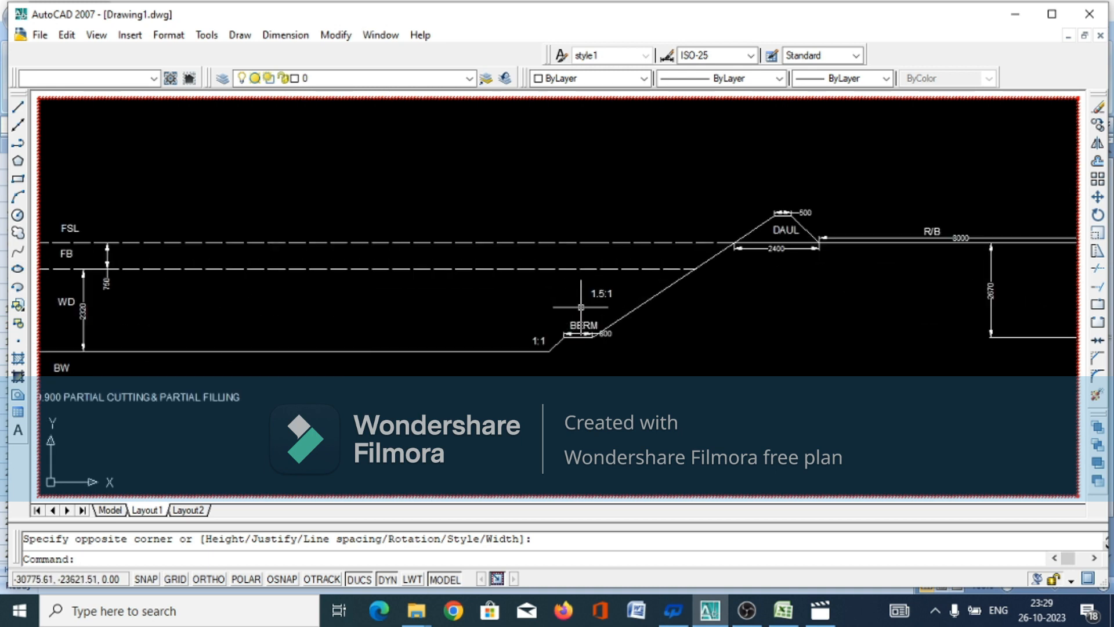
pyautogui.scroll(-1, 697, 316)
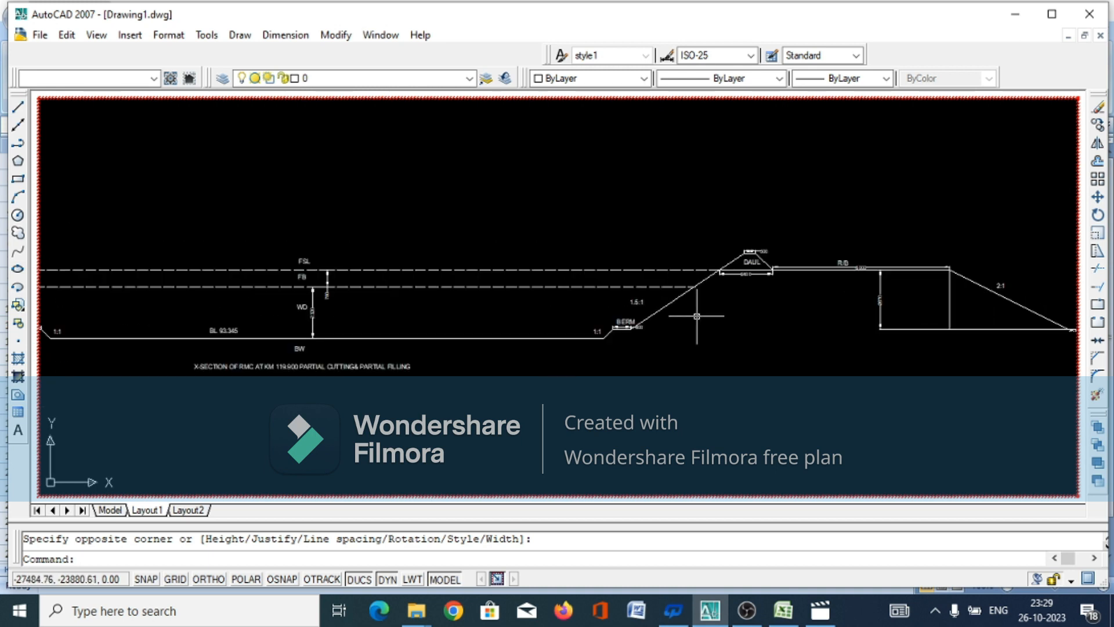
pyautogui.click(313, 299)
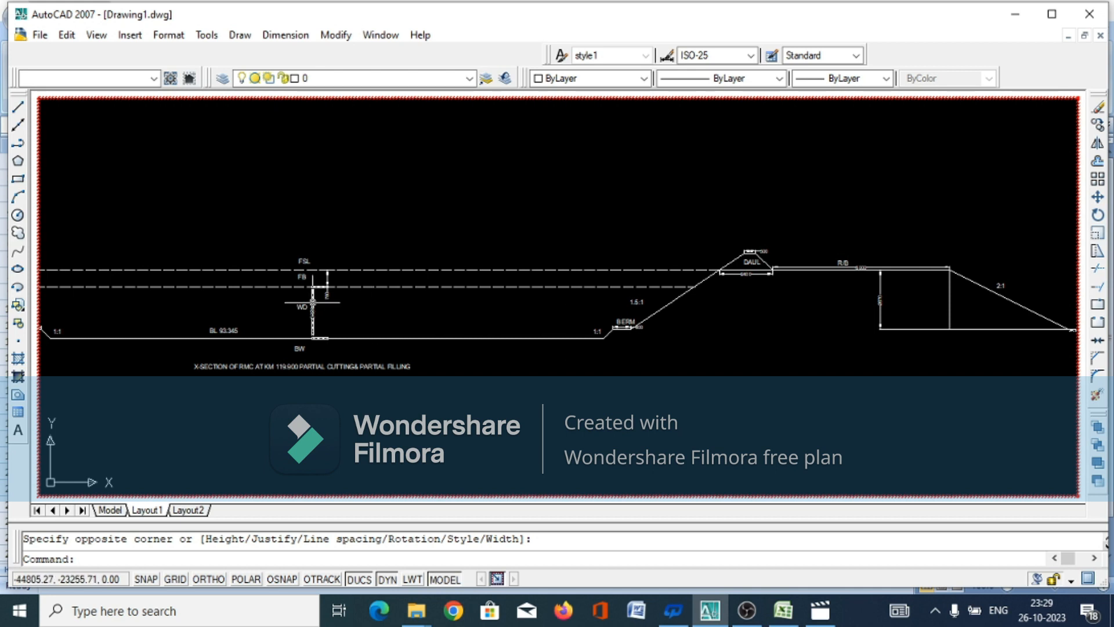
pyautogui.scroll(-1, 556, 314)
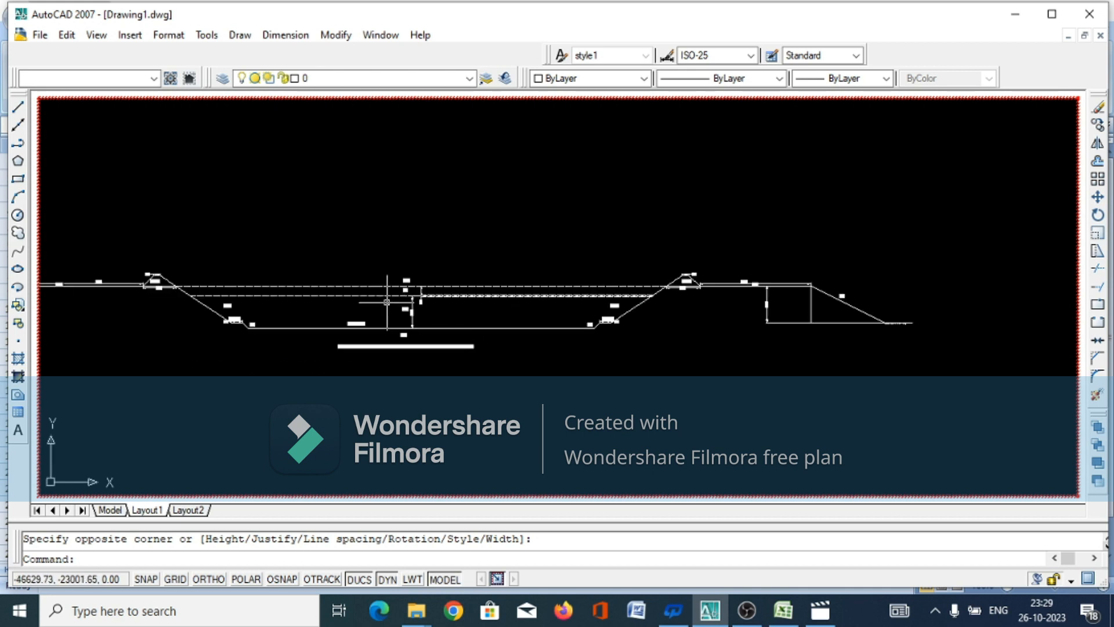
pyautogui.scroll(2, 388, 307)
pyautogui.scroll(-2, 573, 329)
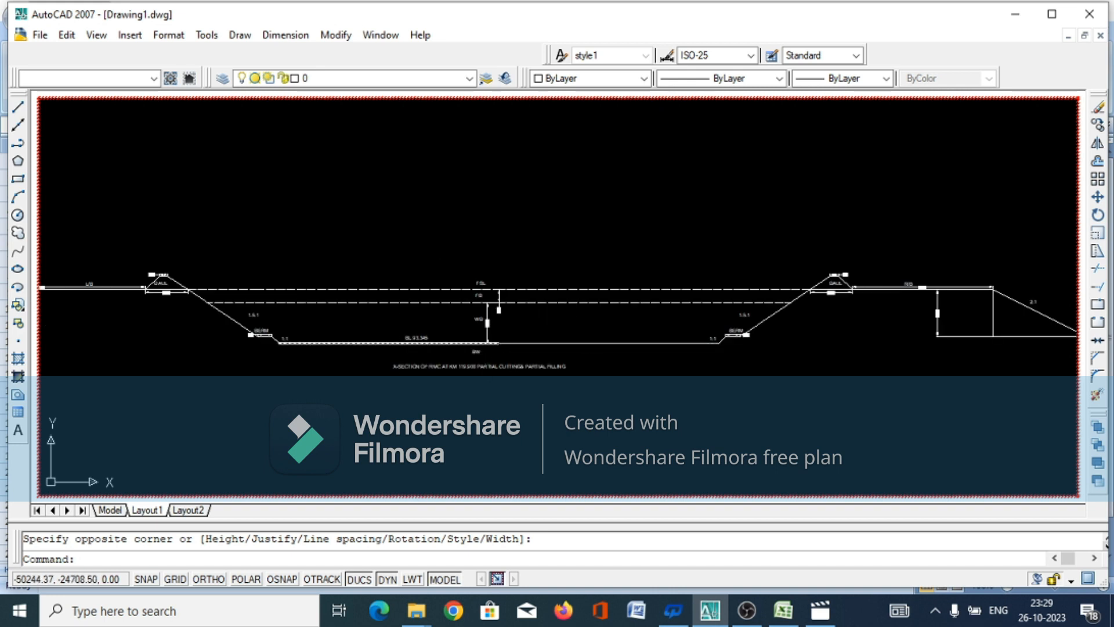
pyautogui.scroll(-1, 570, 331)
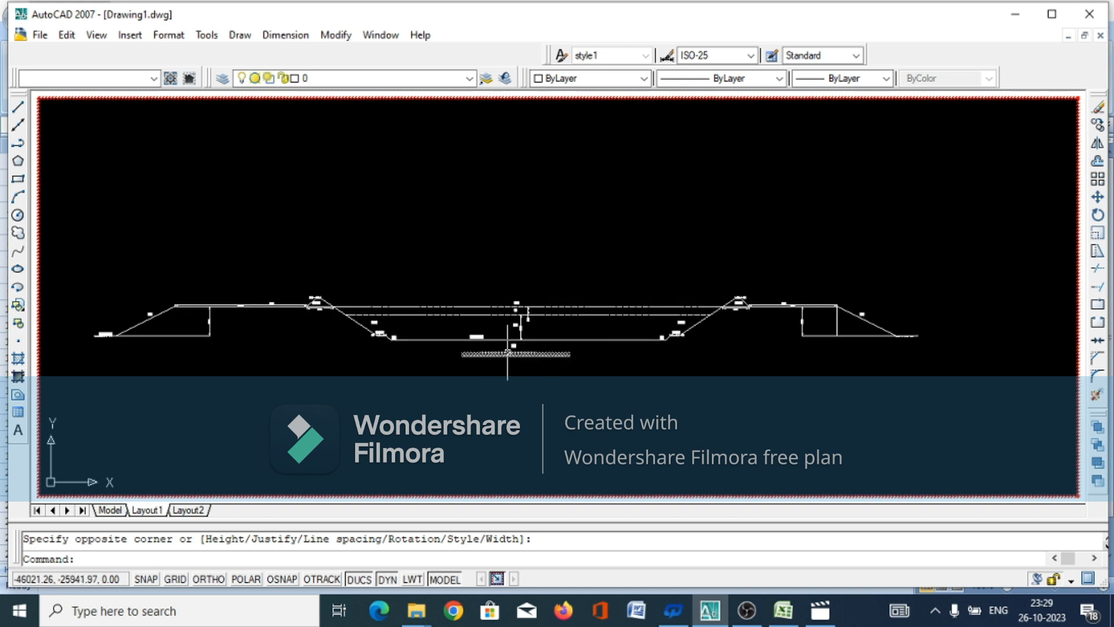
# With object snap and ortho turned on, add a linear dimension for the canal bed width between the toes of the two 1:1 slopes
pyautogui.scroll(3, 508, 352)
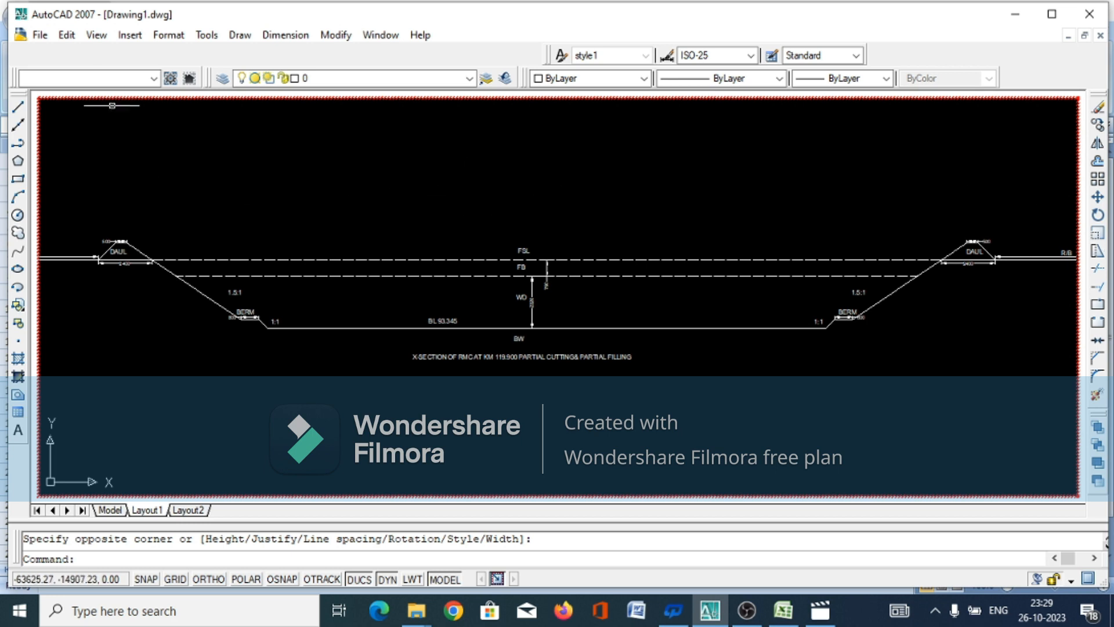
pyautogui.click(286, 34)
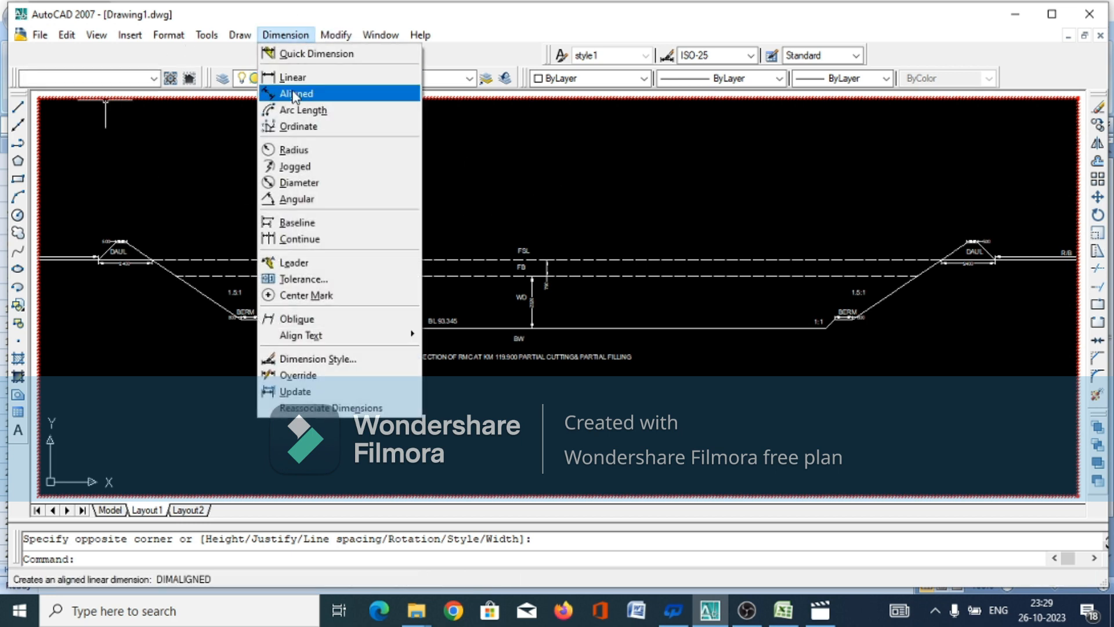
pyautogui.click(292, 78)
pyautogui.scroll(2, 256, 358)
pyautogui.scroll(3, 256, 358)
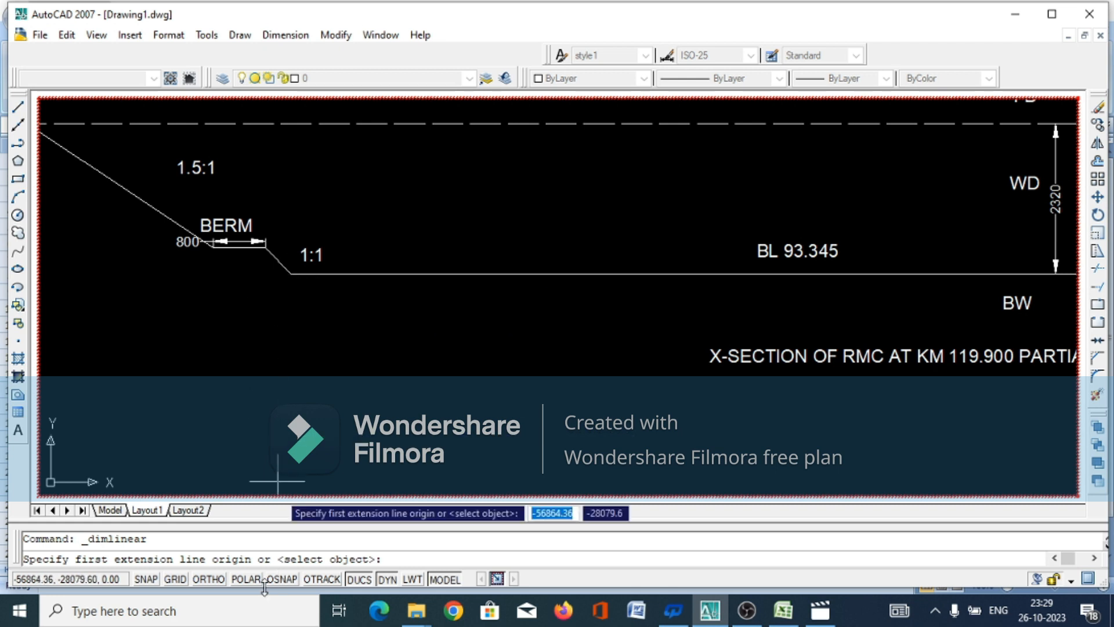
pyautogui.click(283, 579)
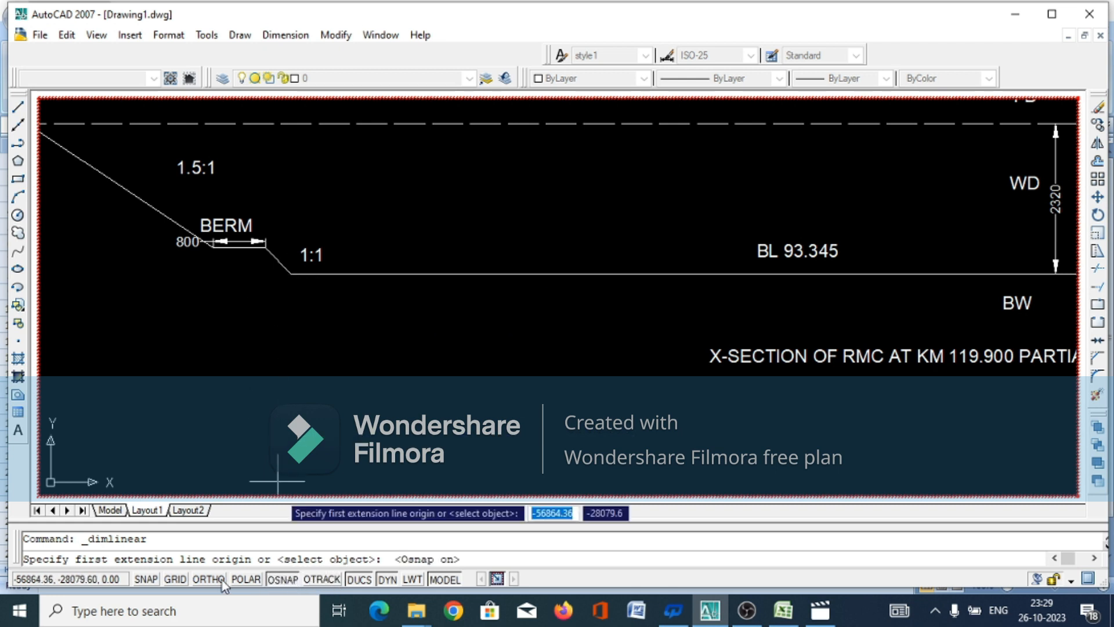
pyautogui.click(194, 579)
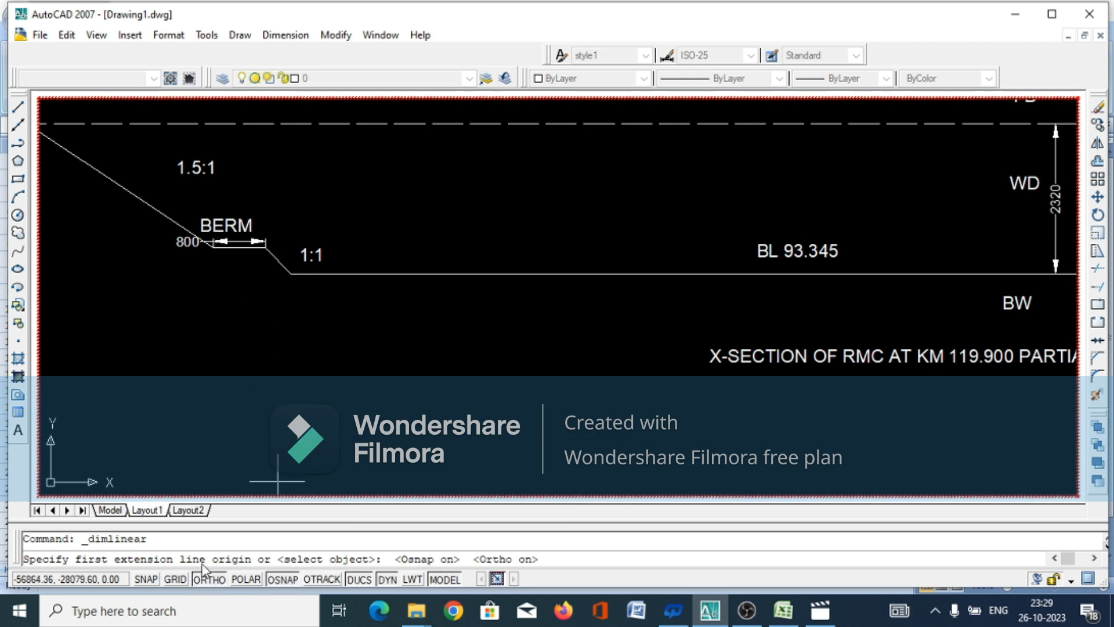
pyautogui.click(291, 273)
pyautogui.scroll(-5, 264, 349)
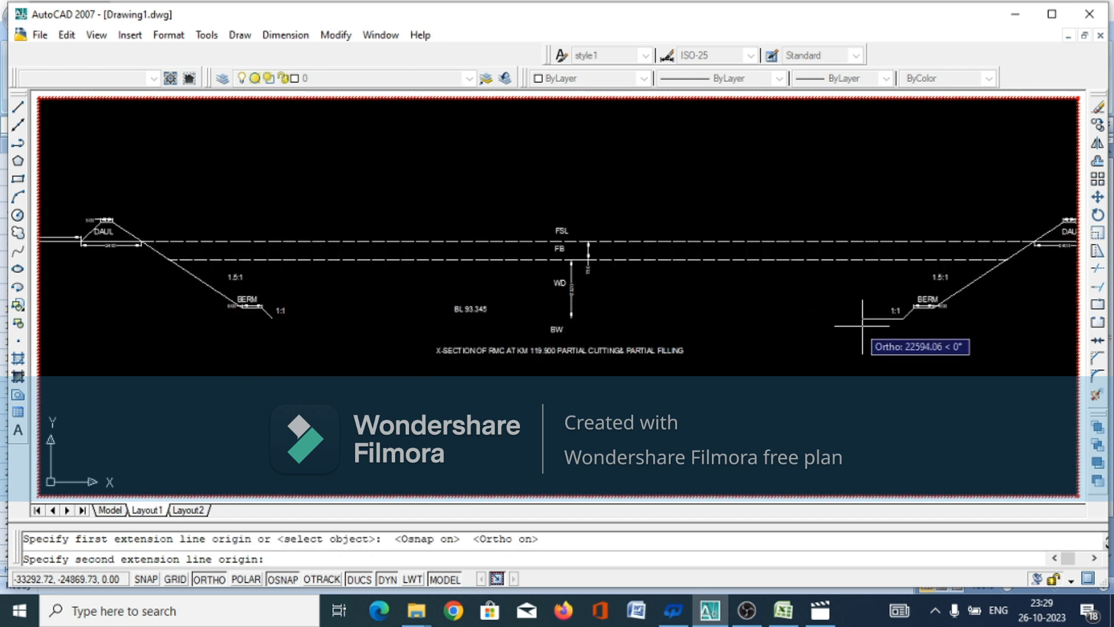
pyautogui.click(901, 321)
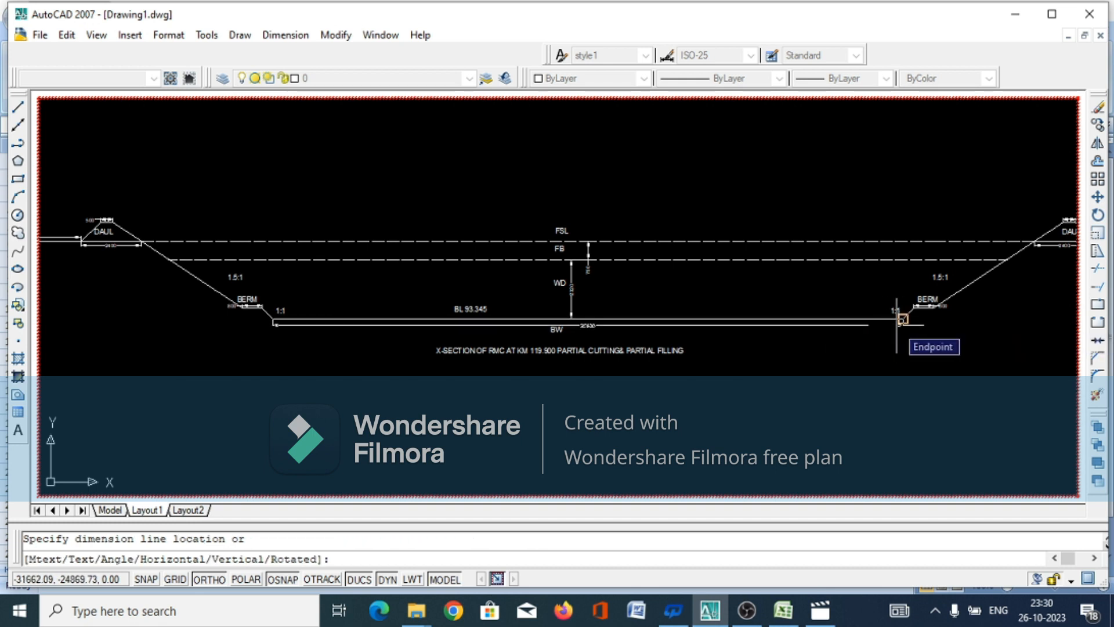
pyautogui.click(902, 319)
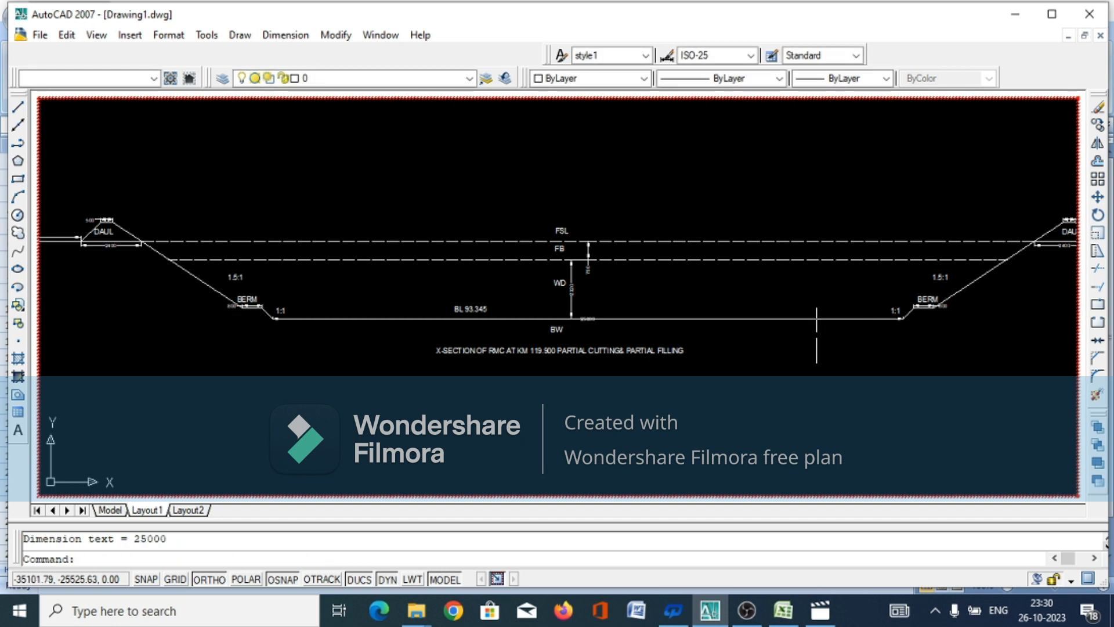
# Move the bed-width dimension line off the canal bed line to just below it, above the BW label
pyautogui.scroll(5, 817, 335)
pyautogui.scroll(-4, 834, 330)
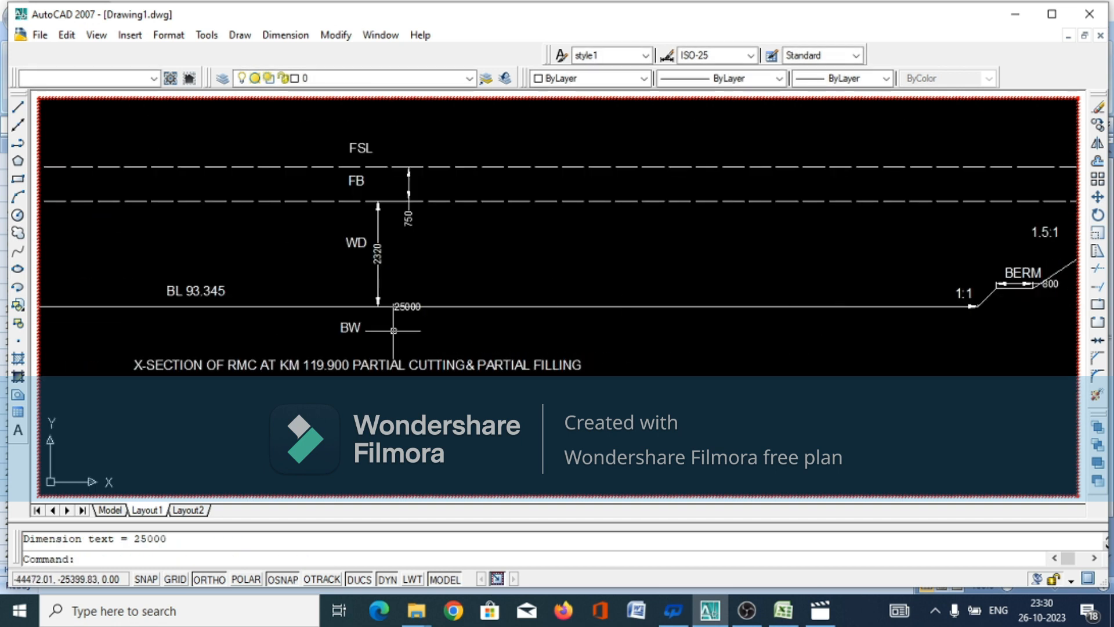
pyautogui.click(401, 305)
pyautogui.click(407, 306)
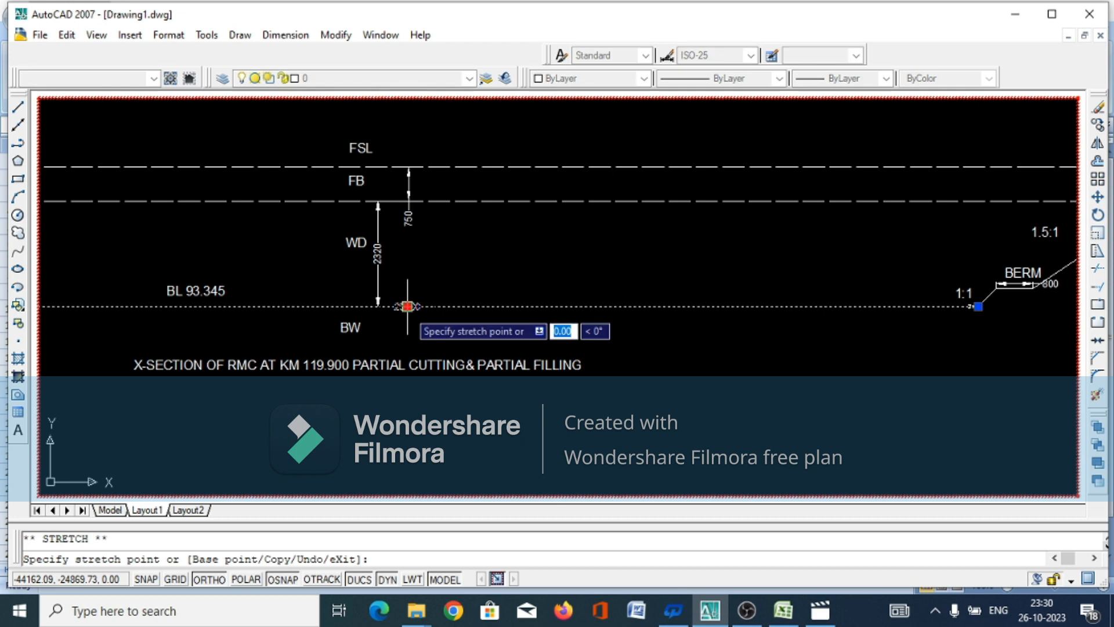
pyautogui.click(407, 316)
pyautogui.click(647, 366)
pyautogui.click(648, 365)
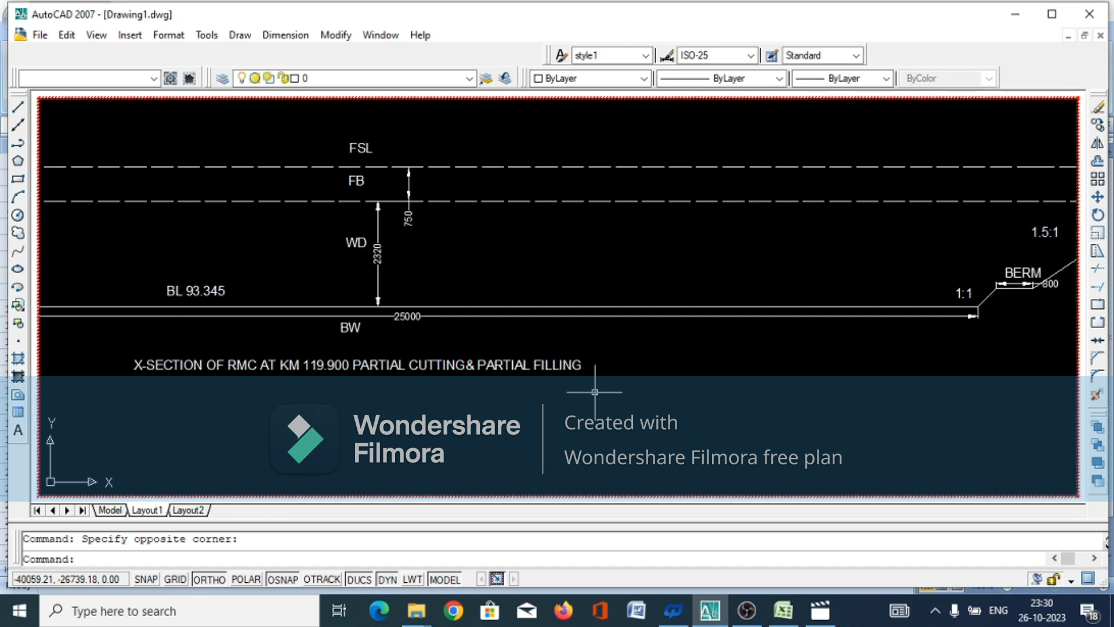
pyautogui.scroll(-4, 594, 392)
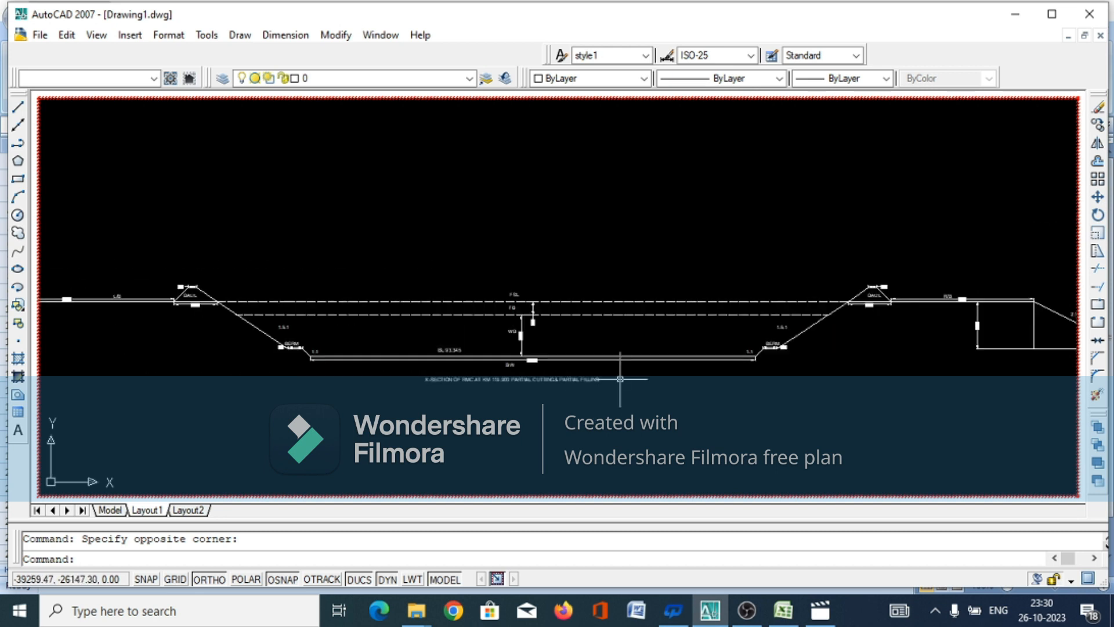
pyautogui.scroll(-2, 315, 241)
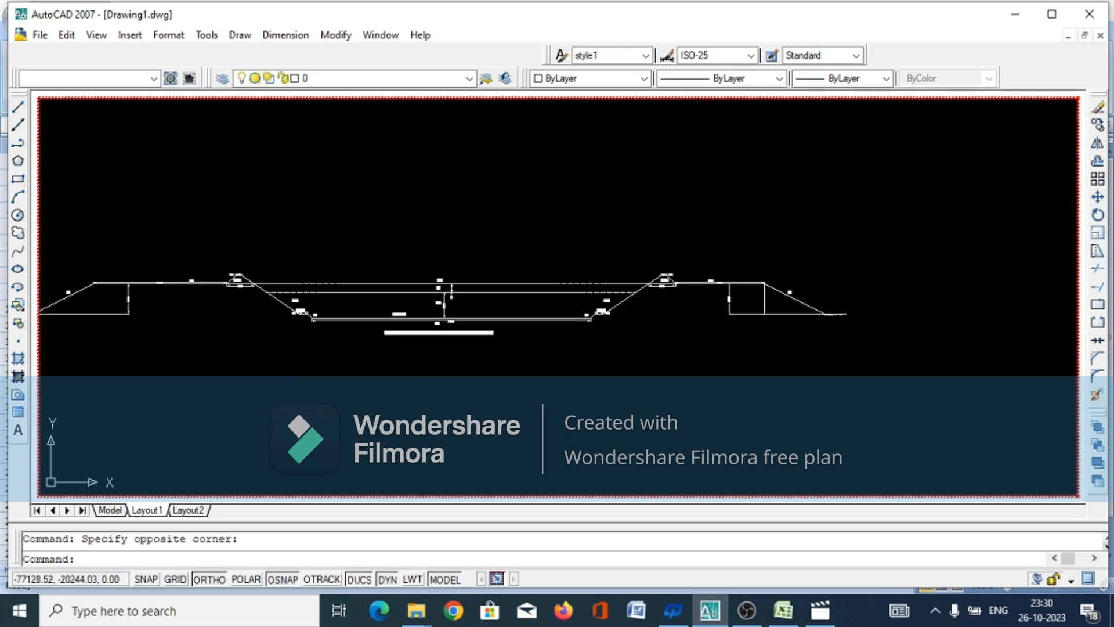
pyautogui.scroll(1, 66, 290)
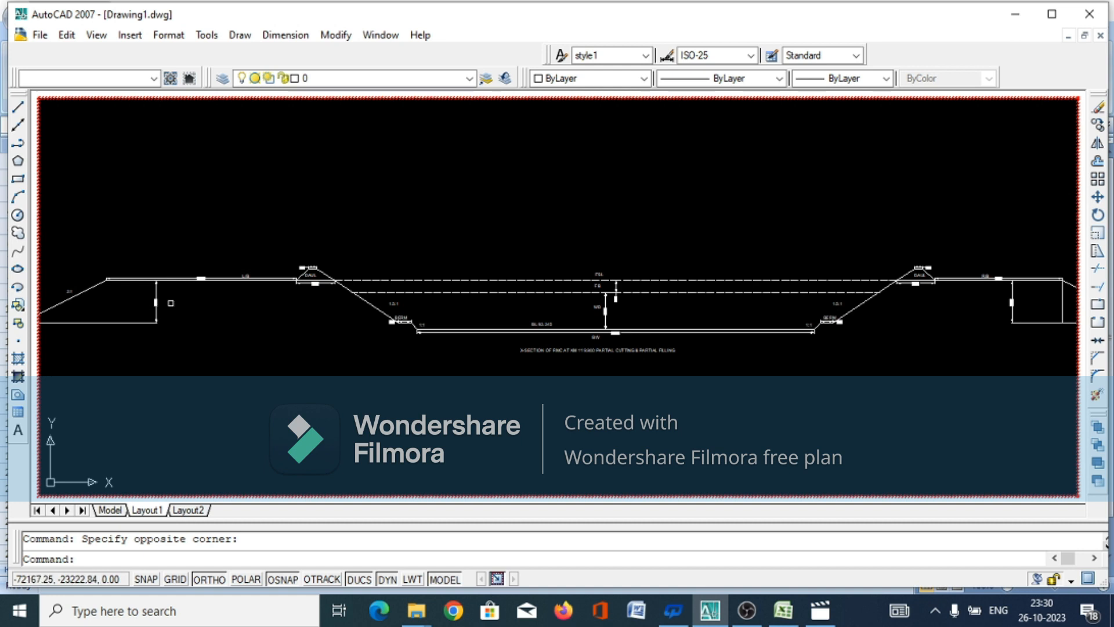